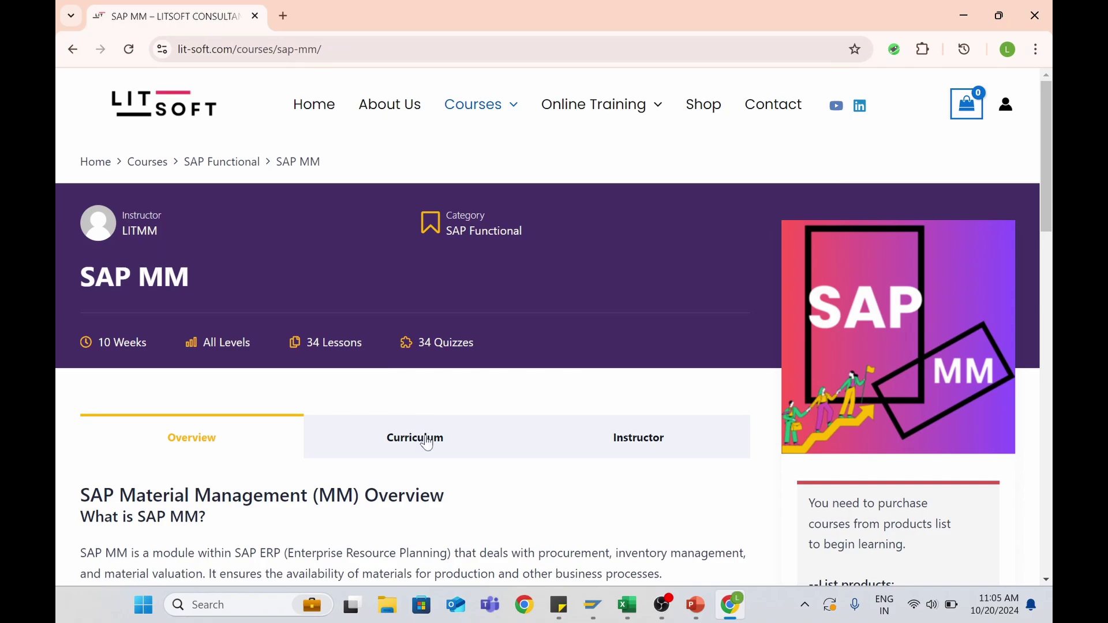
Open the SAP MM course curriculum and preview the BP Master lesson with the sidebar collapsed
click(427, 438)
scroll(426, 369, down, 4)
scroll(423, 375, down, 4)
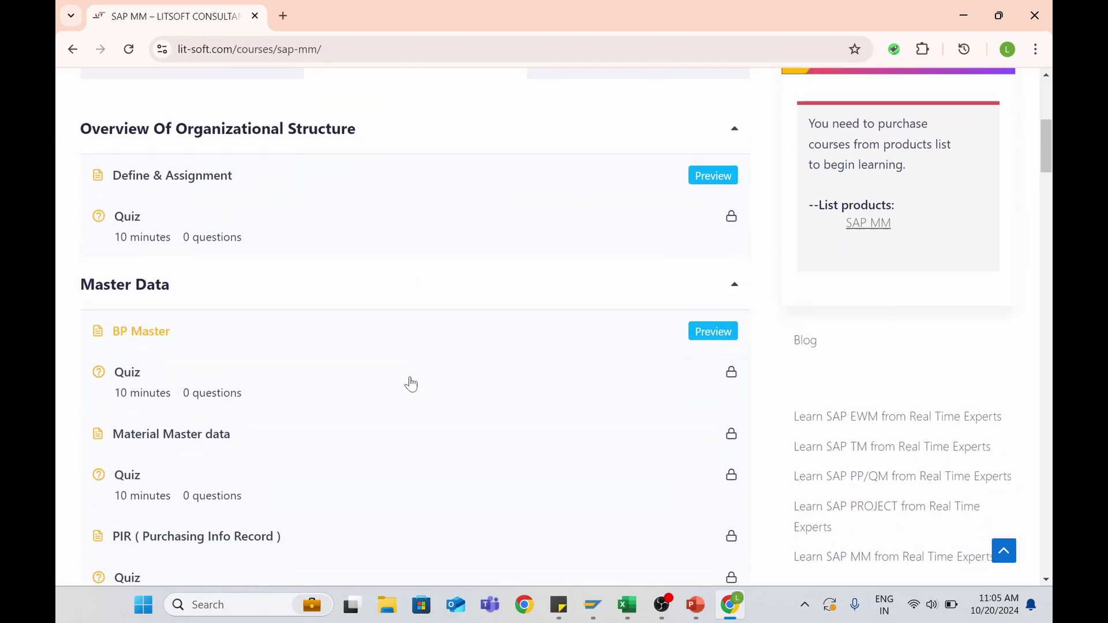
click(708, 251)
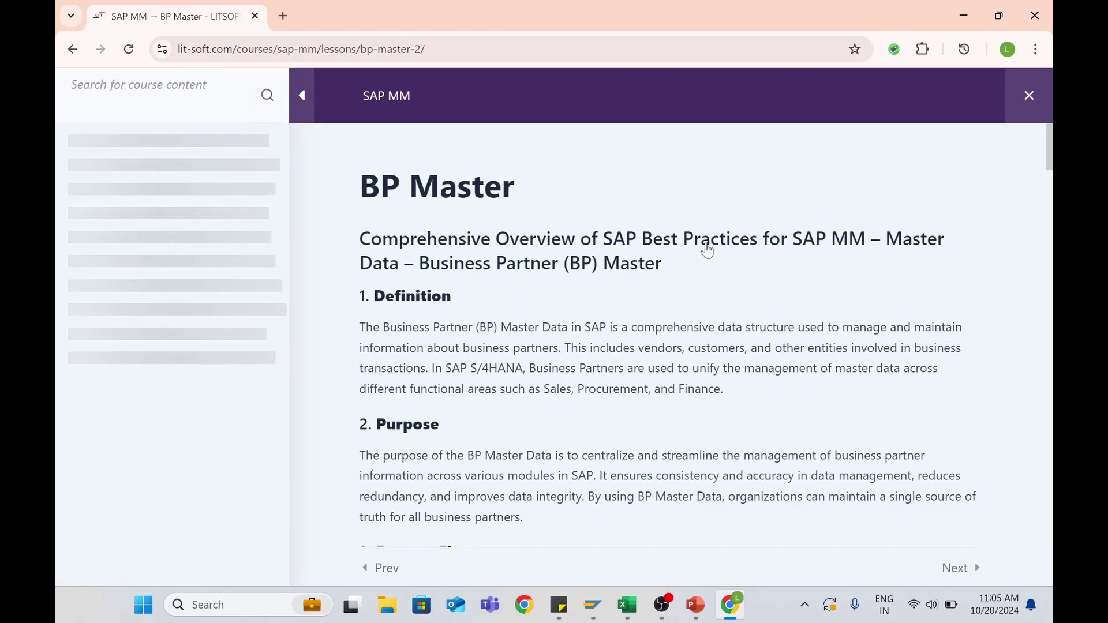
click(302, 96)
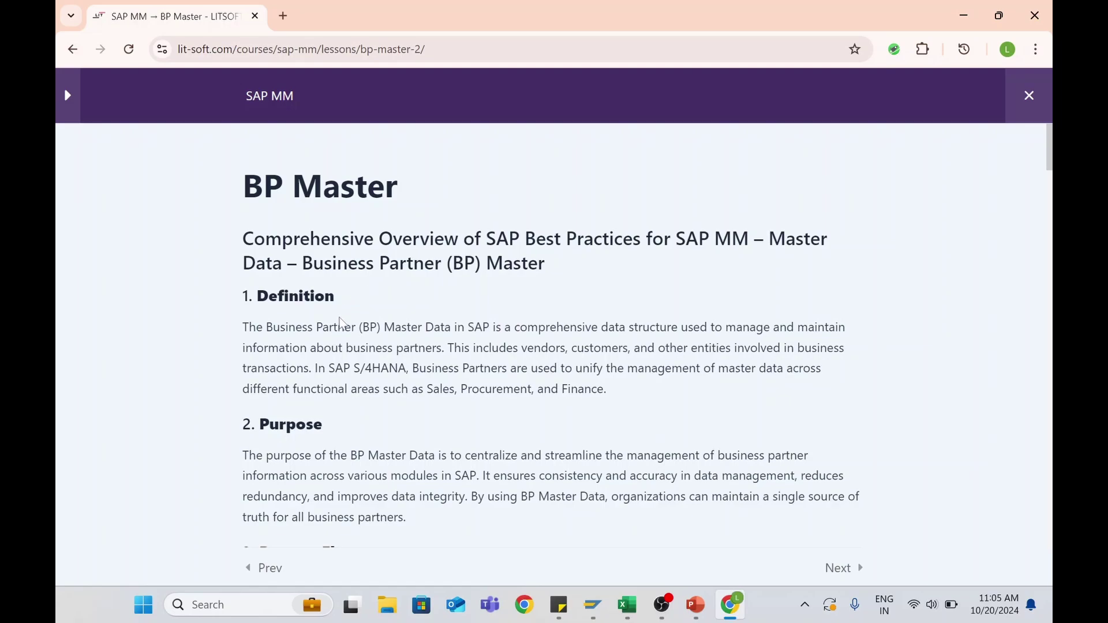
Scroll down the BP Master lesson to the Supplier Account Group and Number Range Assignment section
scroll(348, 347, down, 5)
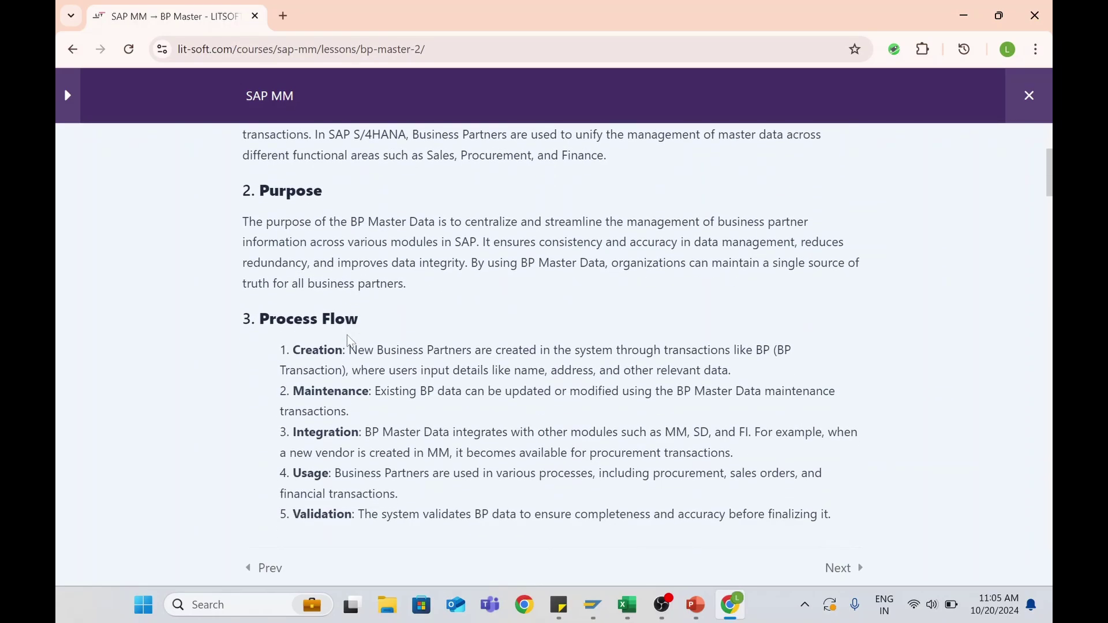
scroll(555, 335, down, 4)
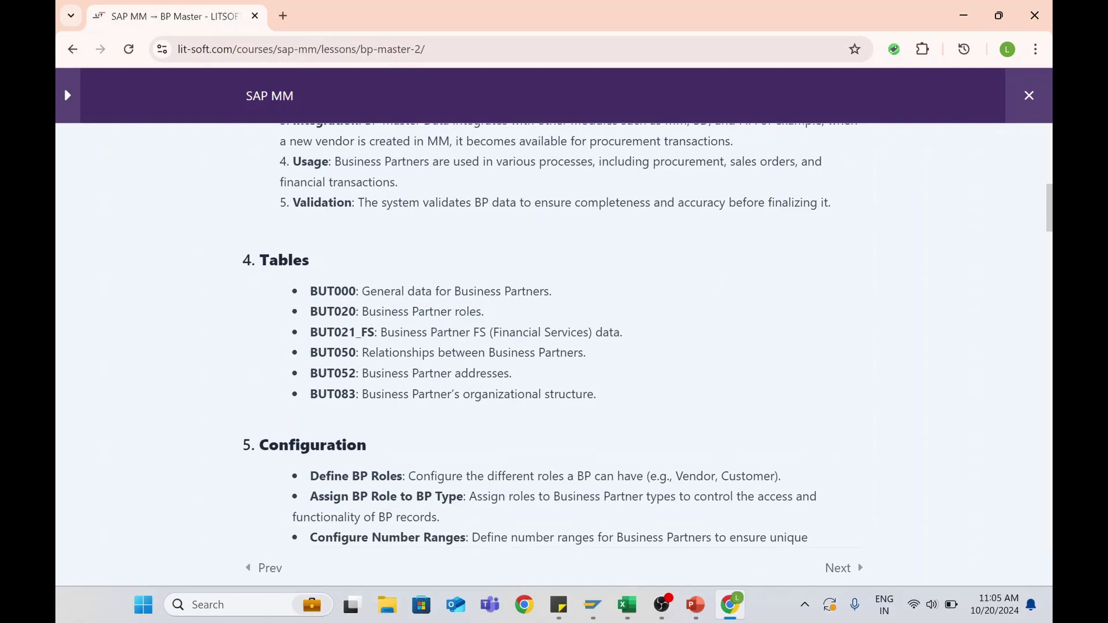
scroll(392, 357, down, 3)
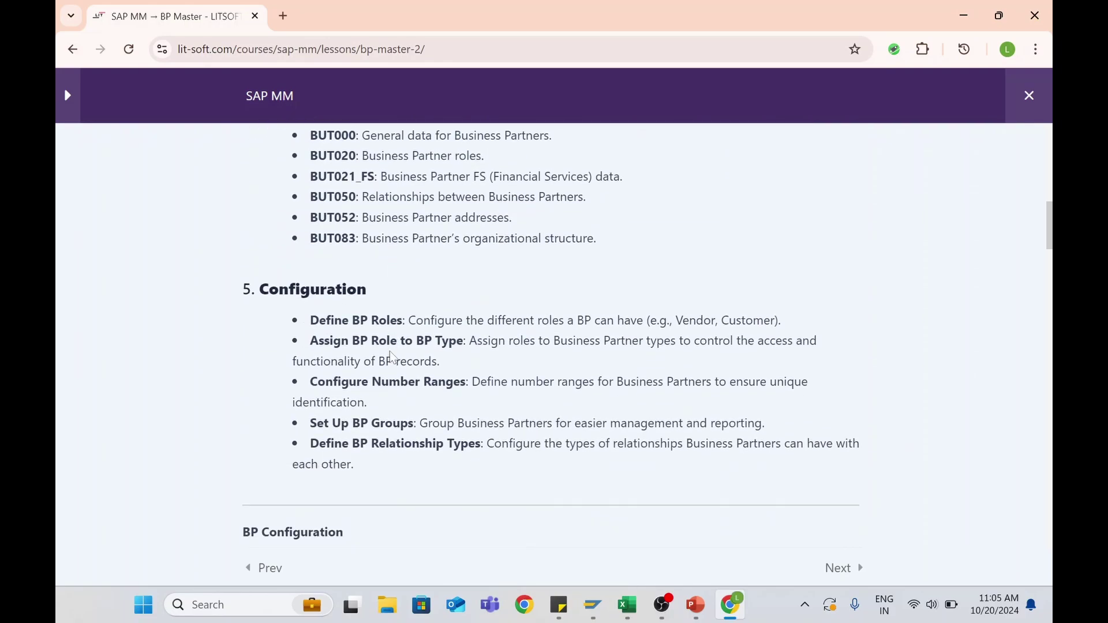
scroll(392, 358, down, 4)
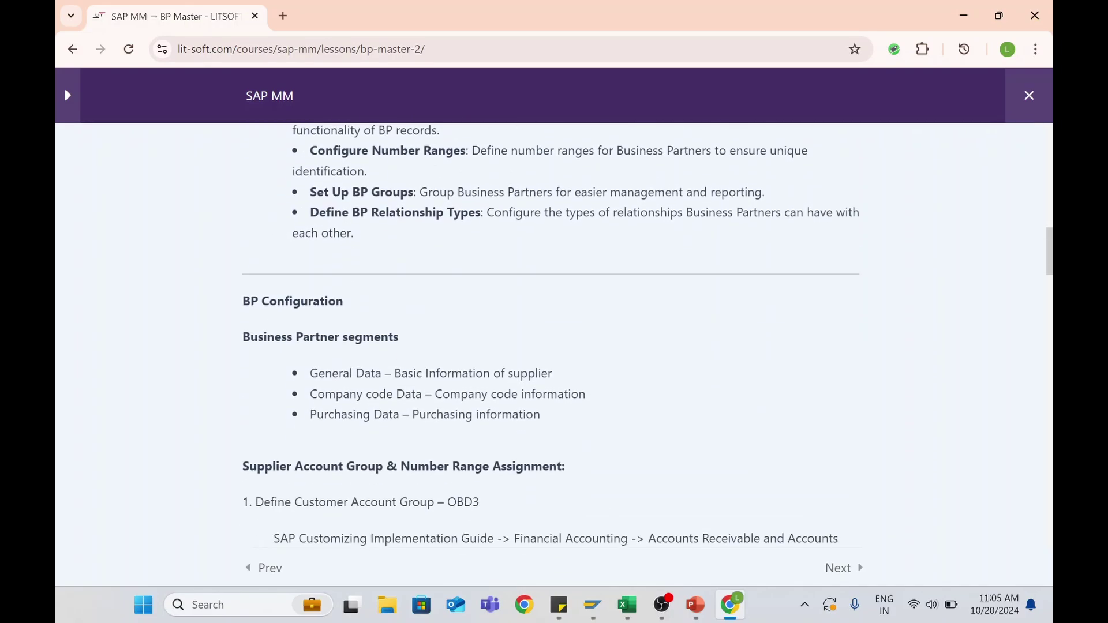
scroll(392, 358, down, 1)
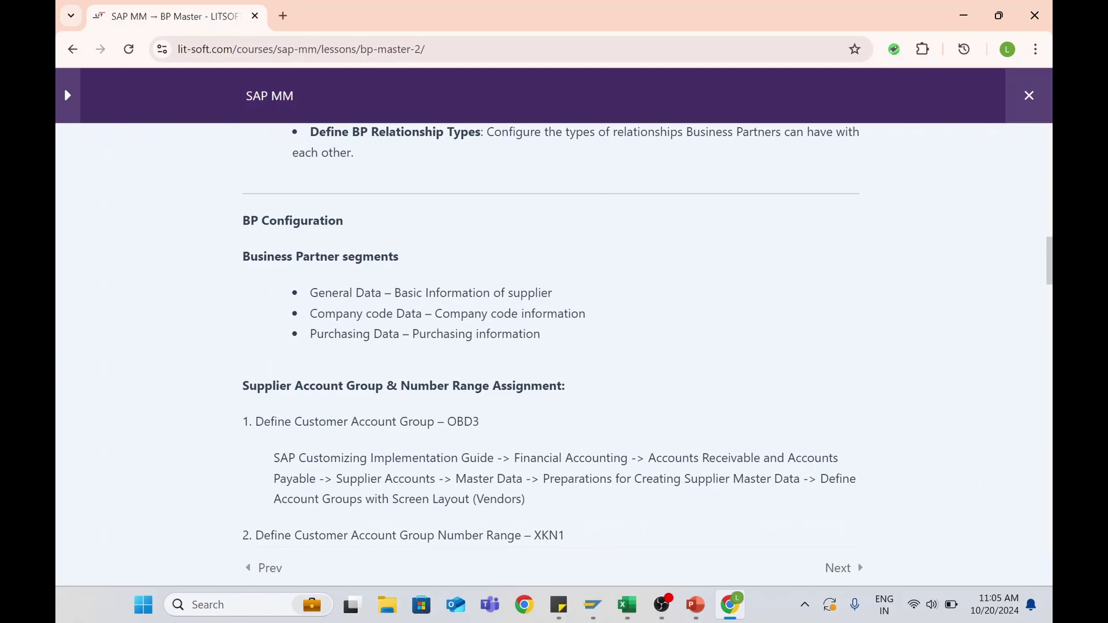
scroll(385, 298, down, 1)
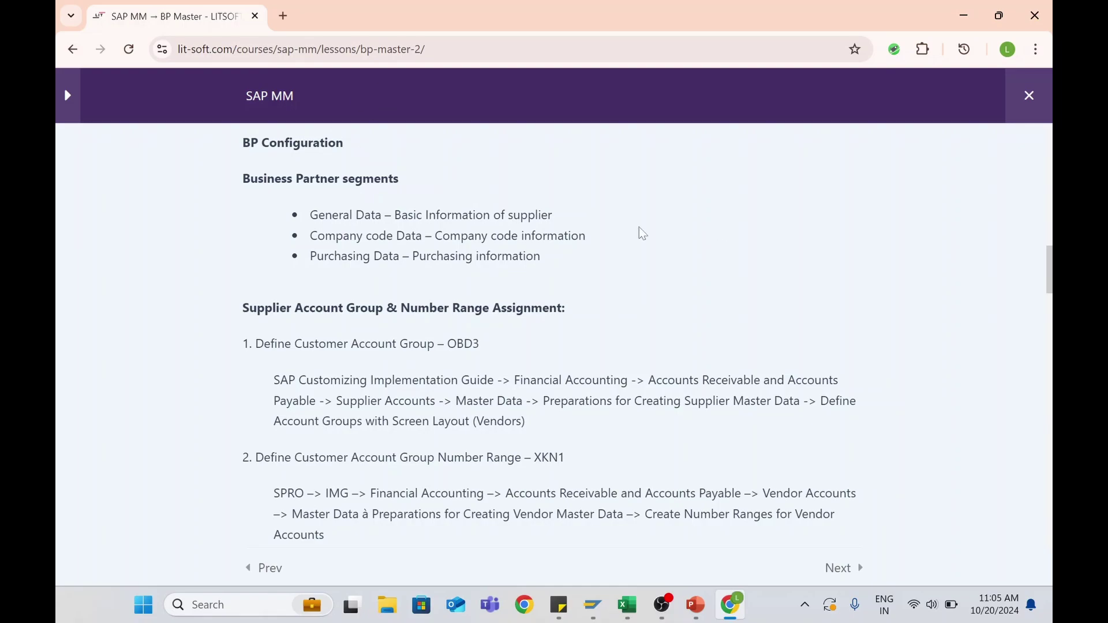
scroll(360, 232, down, 3)
scroll(364, 270, down, 7)
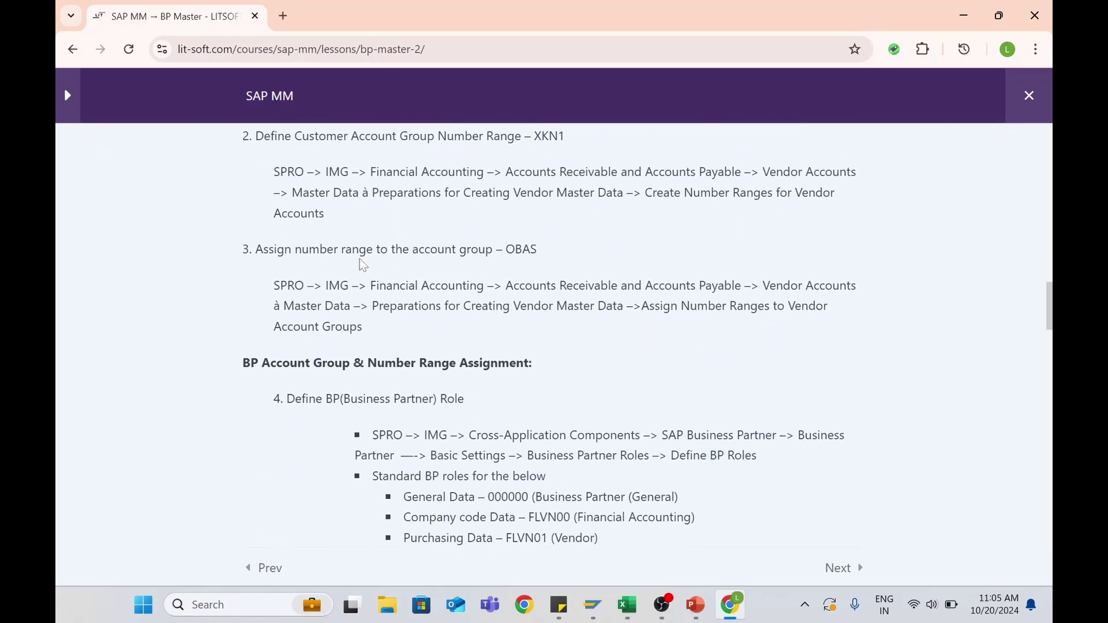
scroll(364, 270, down, 15)
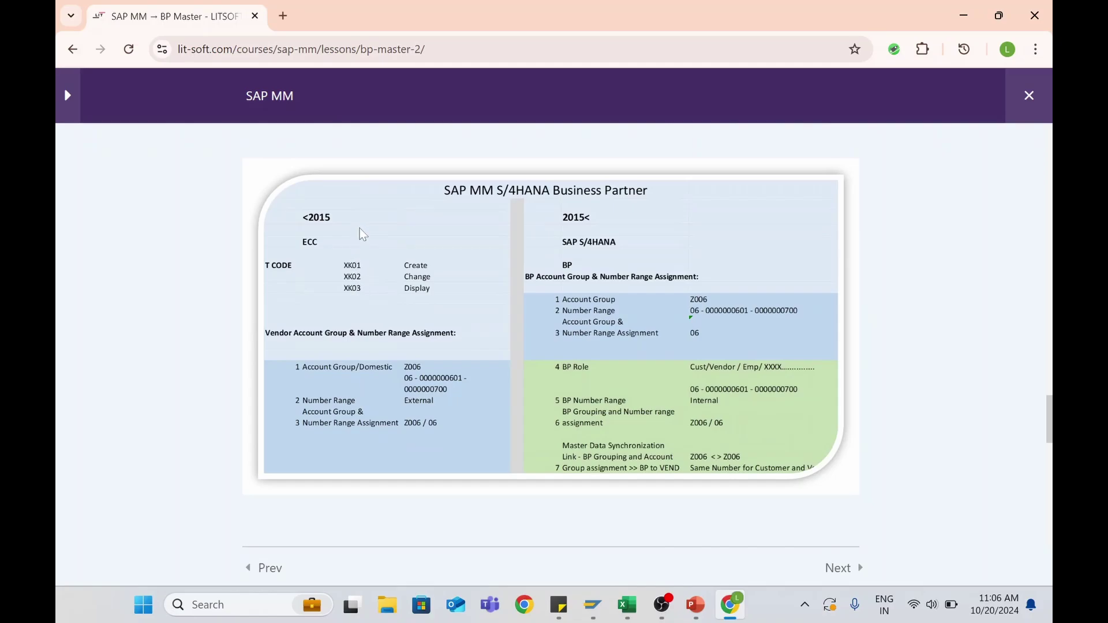
scroll(566, 353, up, 20)
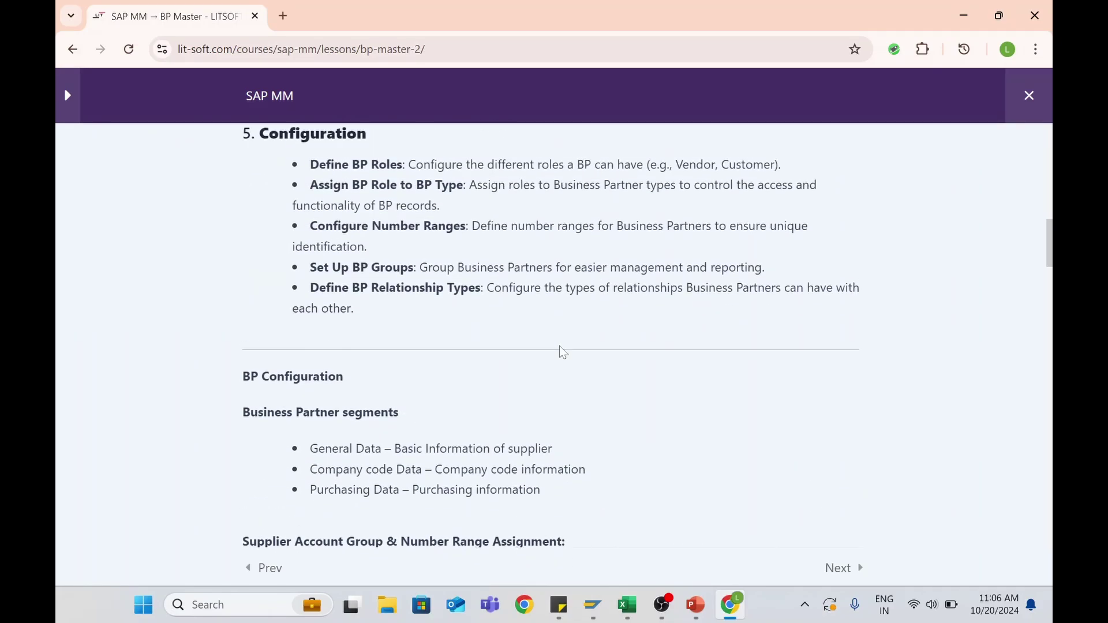
scroll(563, 352, down, 3)
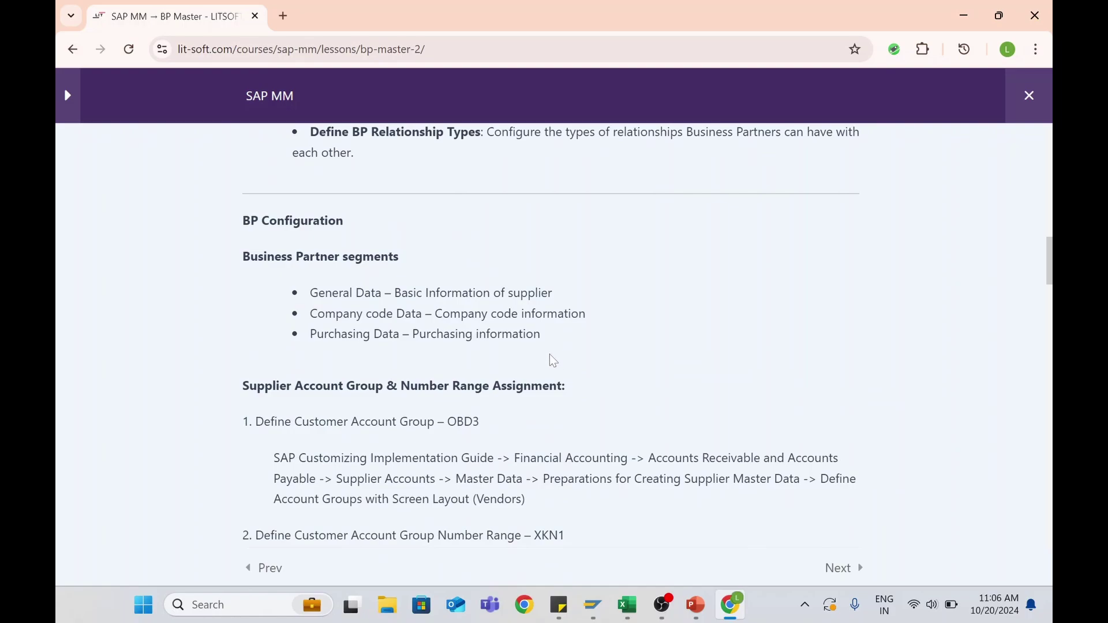
scroll(556, 361, down, 1)
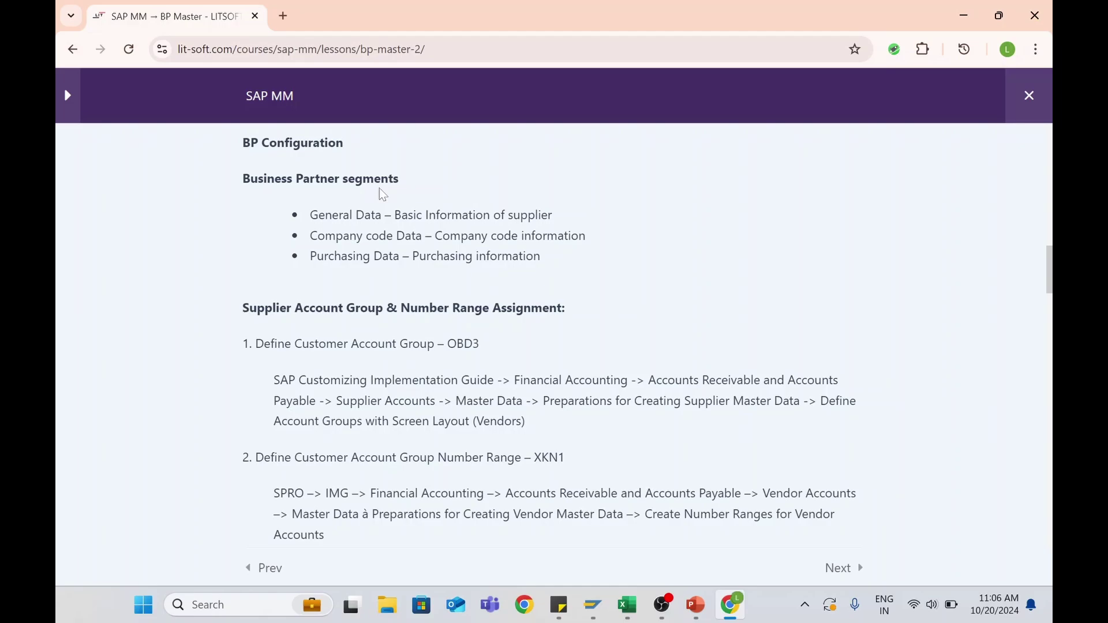
Start transaction BP in the open SAP Easy Access session
mouse_move(593, 603)
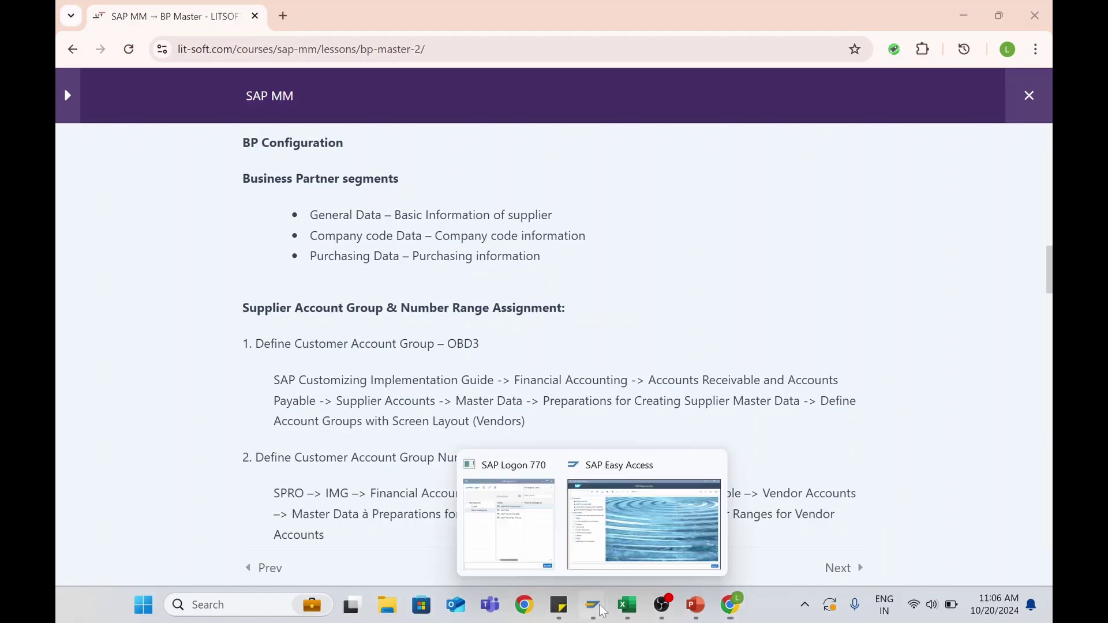
click(651, 526)
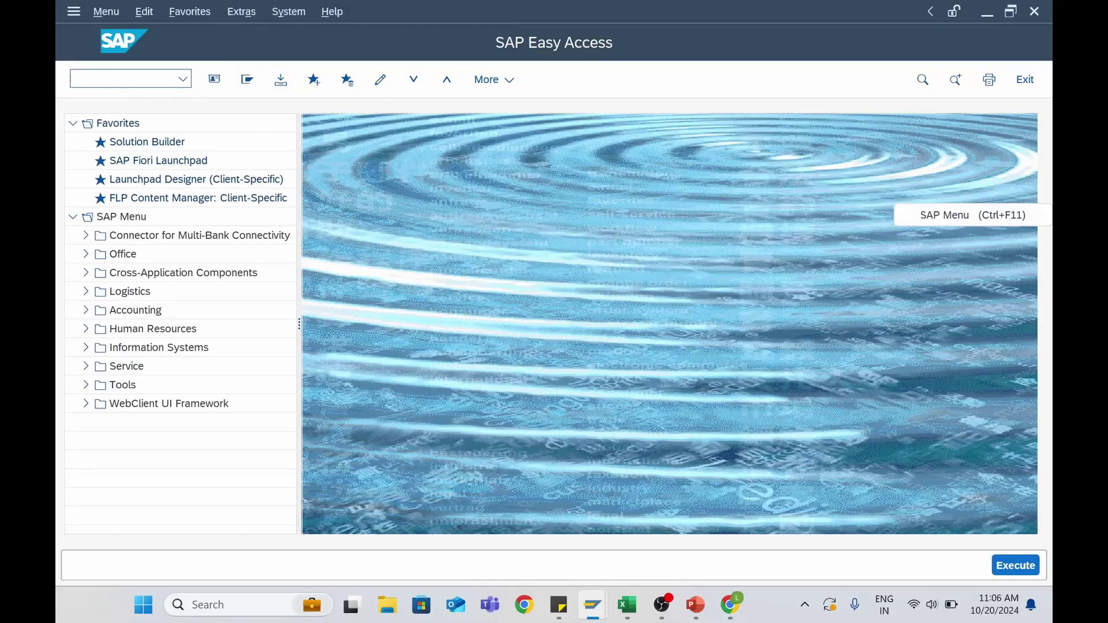
text(bp)
key(Return)
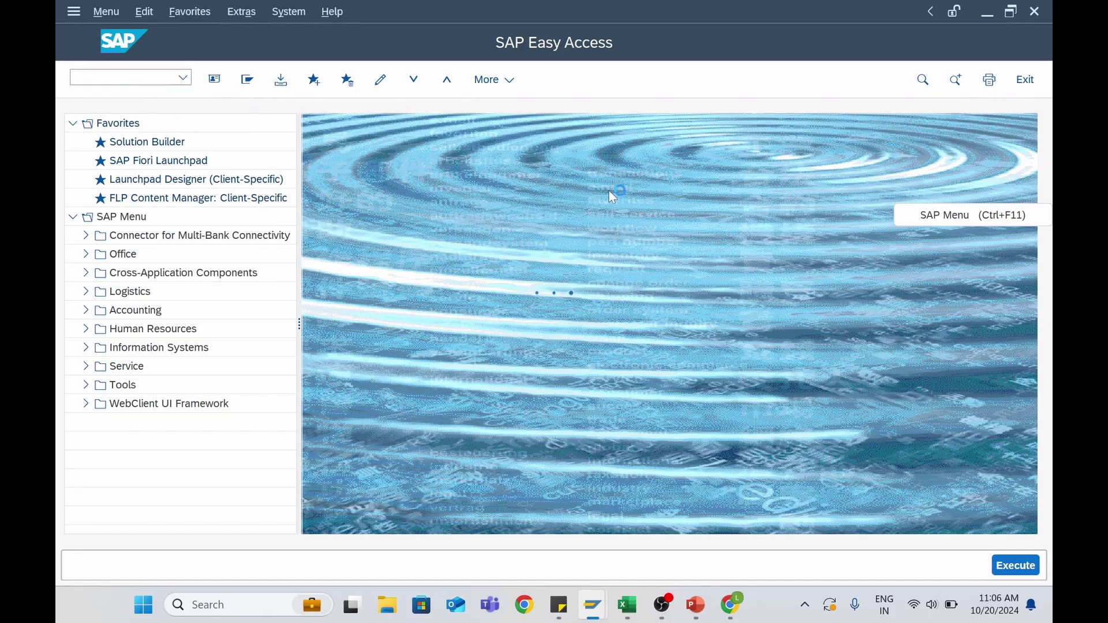
Log on to the S/4HANA Functional connection with the saved user and its password
mouse_move(593, 606)
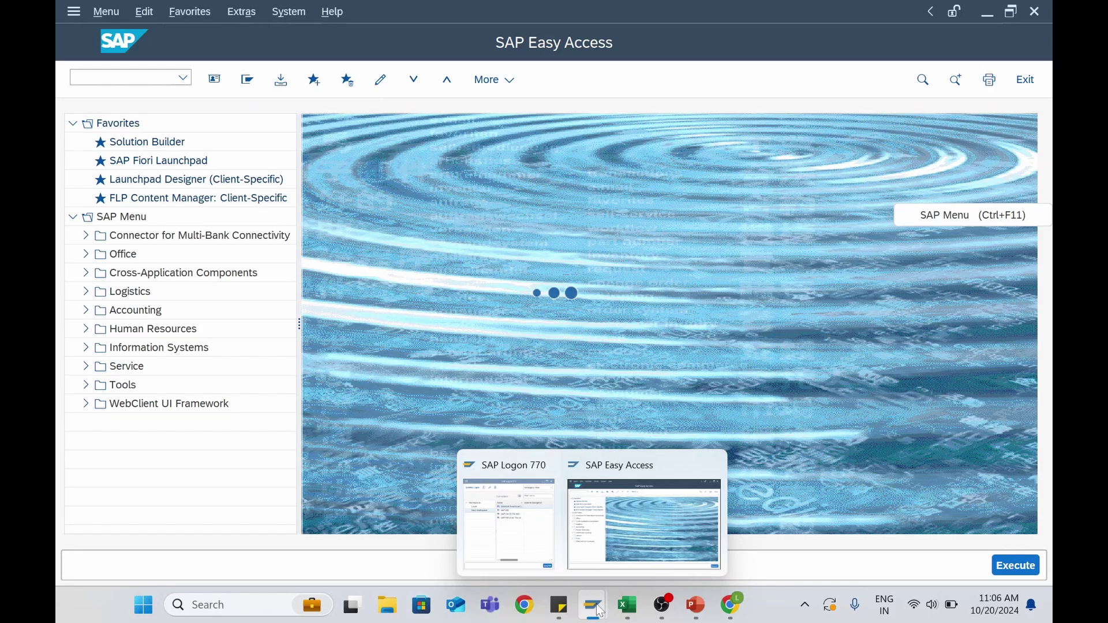
click(523, 546)
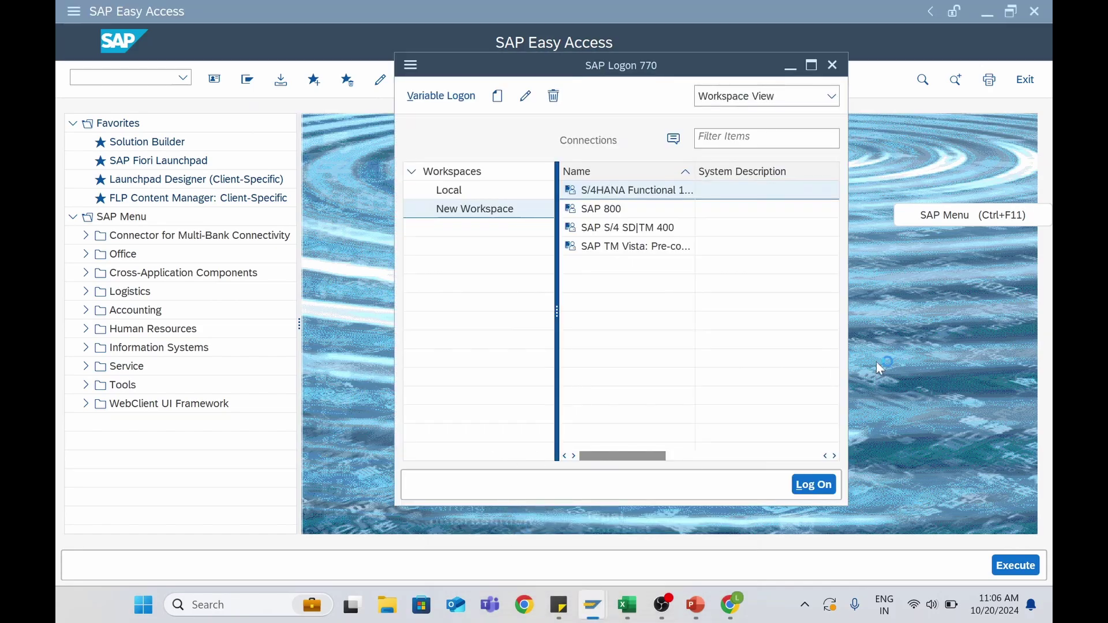
double_click(622, 191)
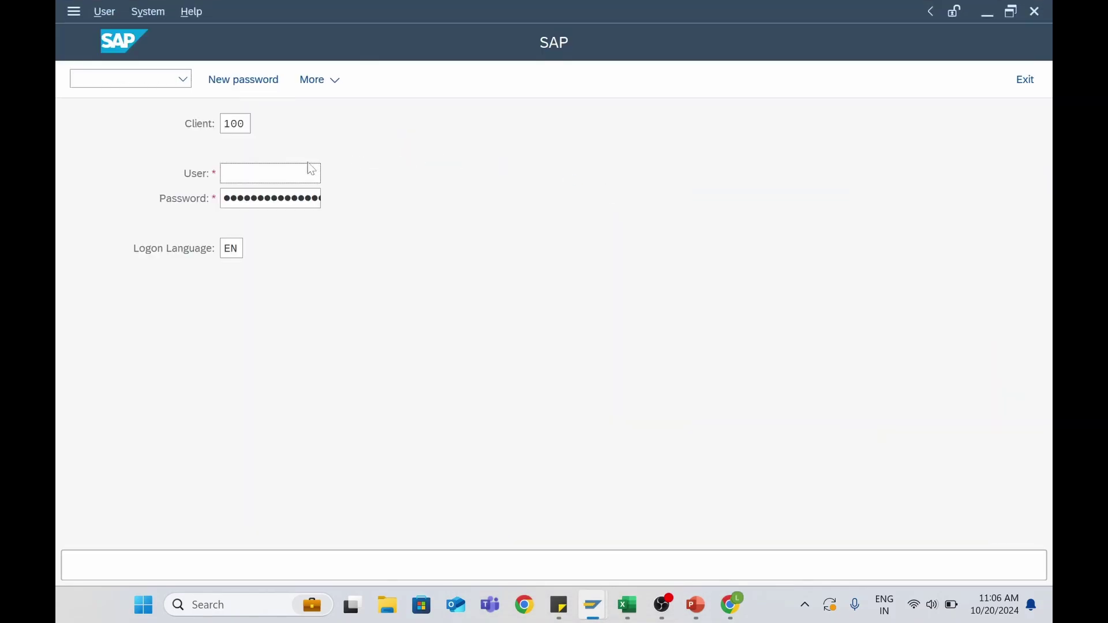
click(311, 170)
click(272, 195)
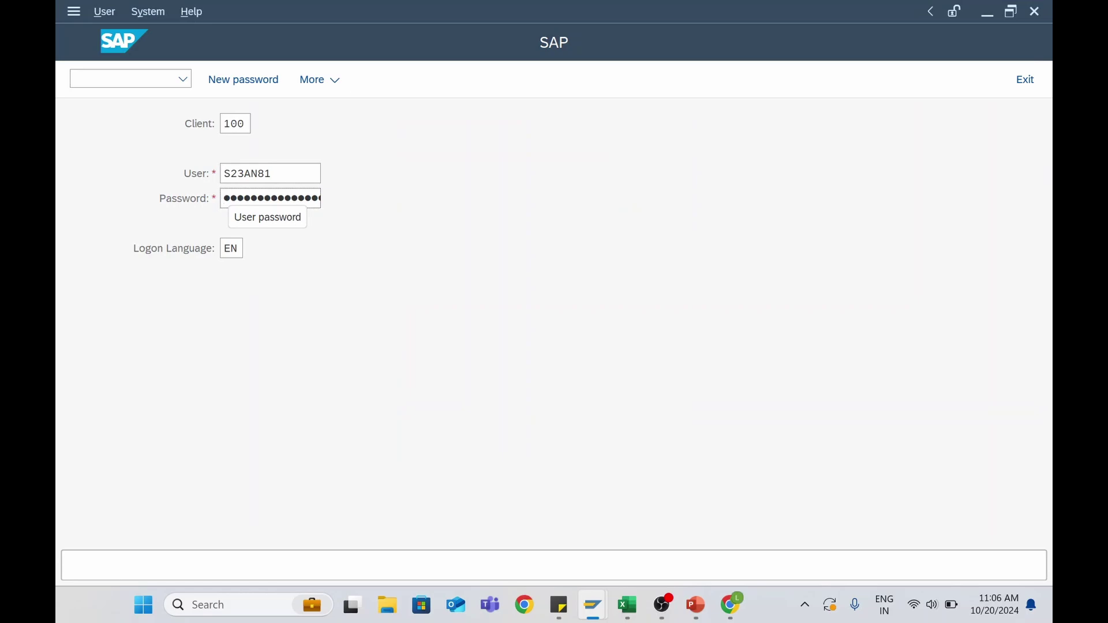
text(•••••••)
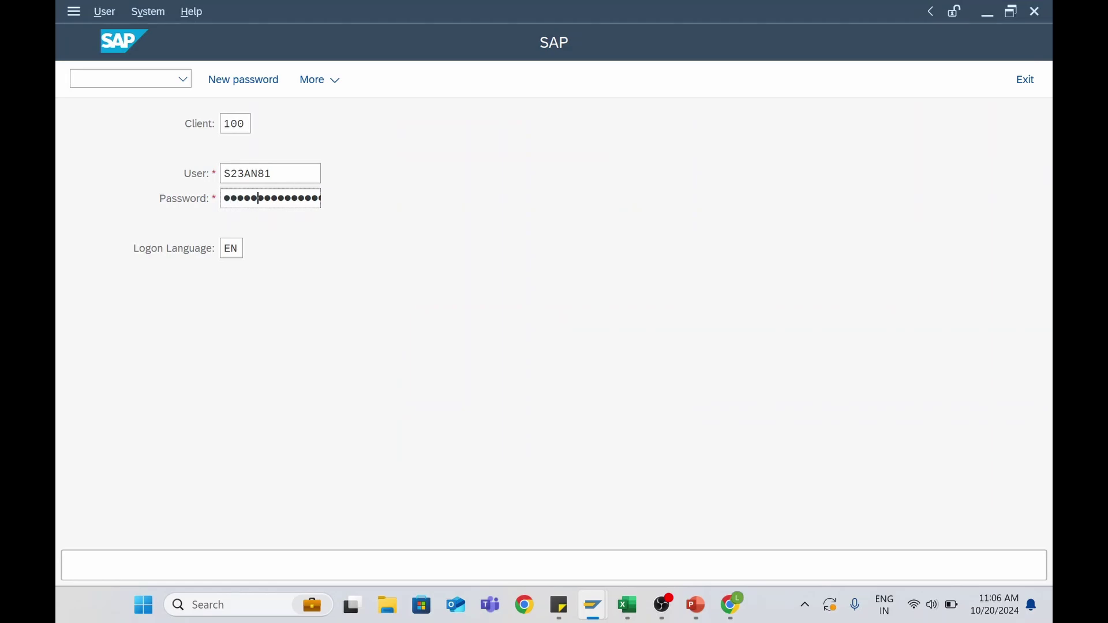
key(Return)
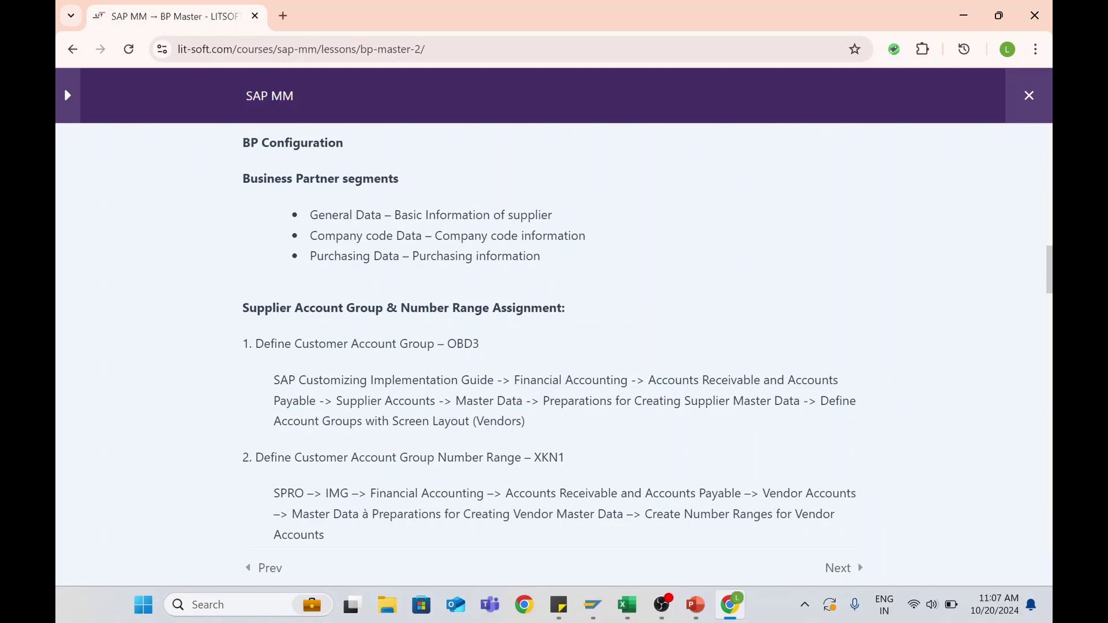
Discard the new organization business partner without saving, then rerun transaction BP
key(alt+Tab)
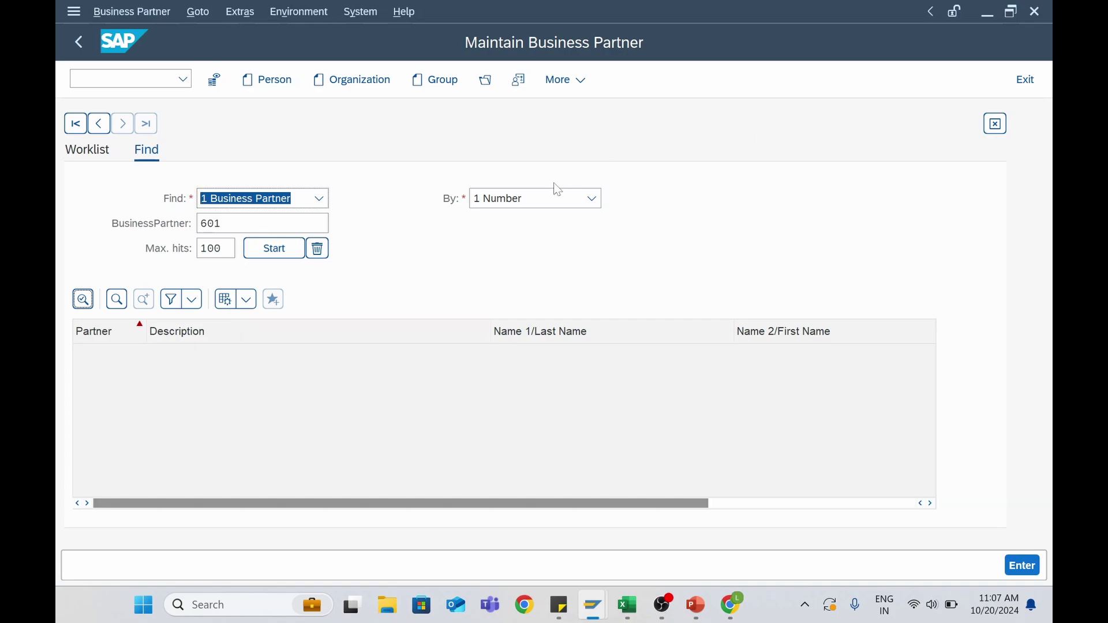
click(361, 86)
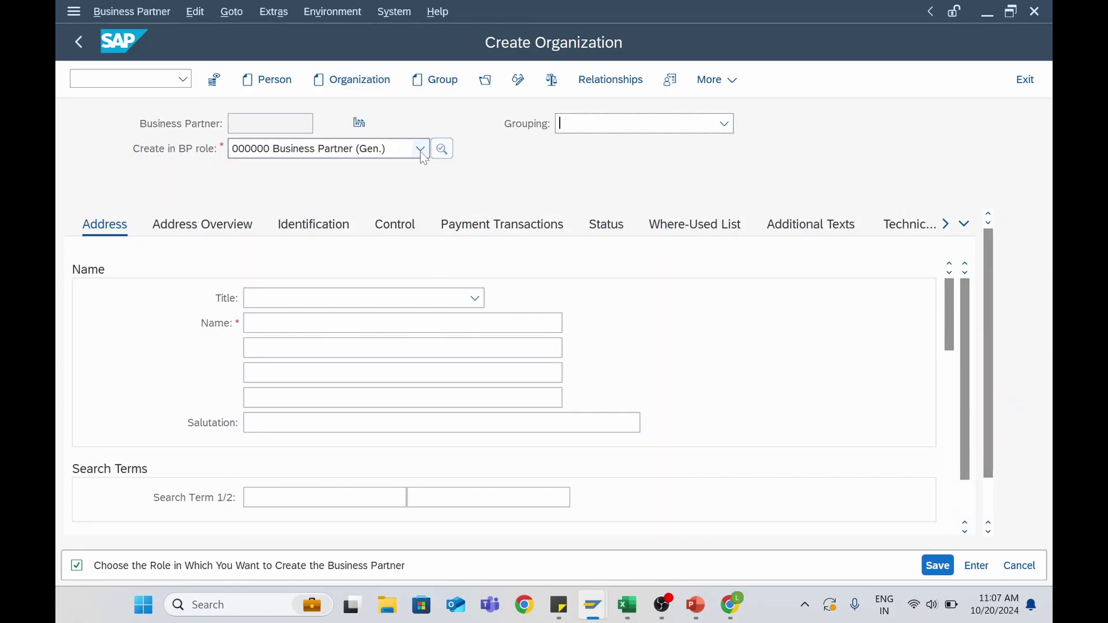
click(81, 44)
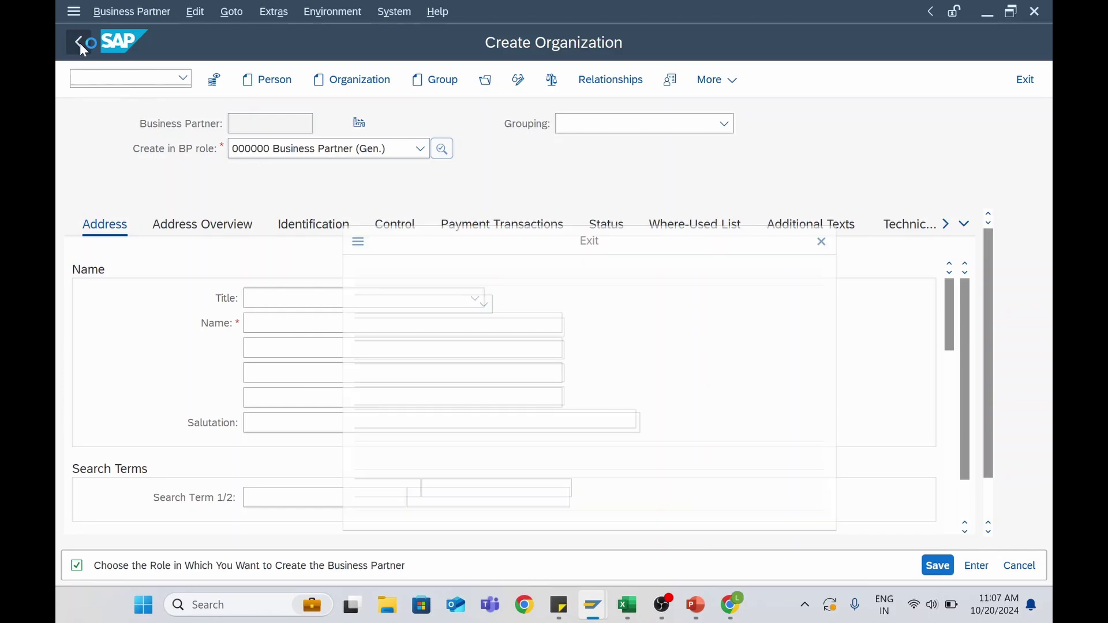
click(439, 510)
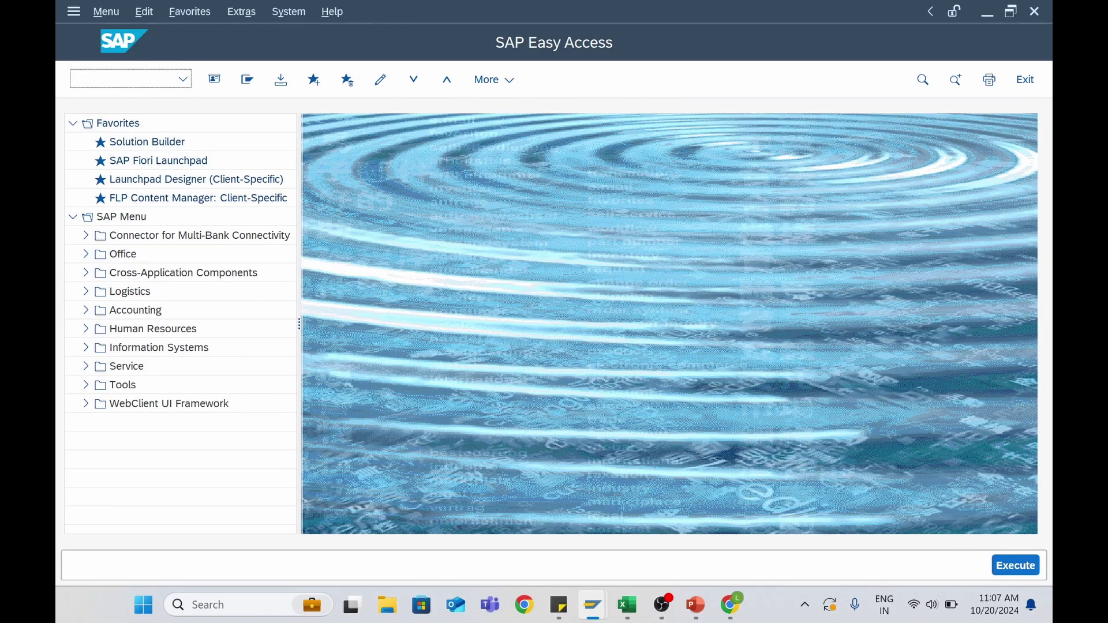
text(BP)
key(Return)
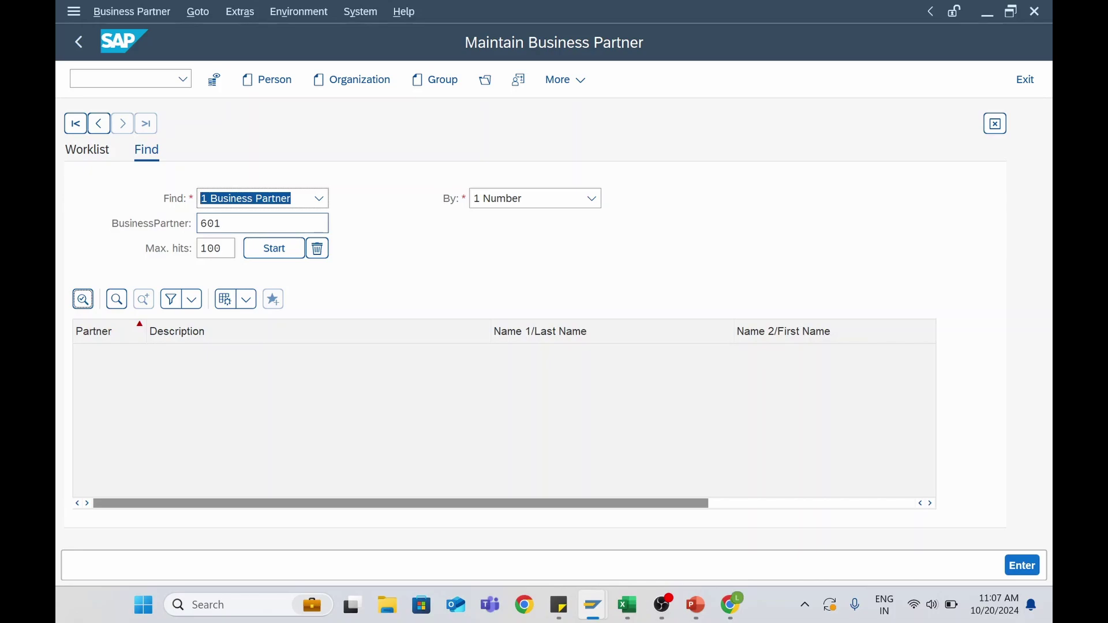
Search for partner 17300001 (Domestic US Supplier 1), open it, and list its roles
click(263, 223)
drag(225, 224, 199, 223)
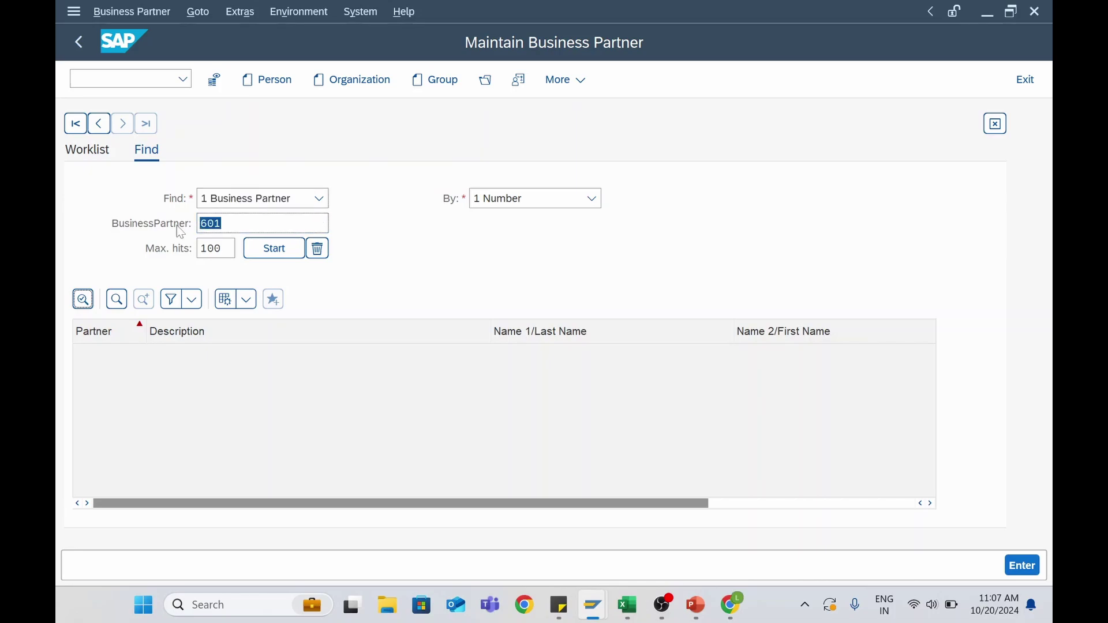
text(173)
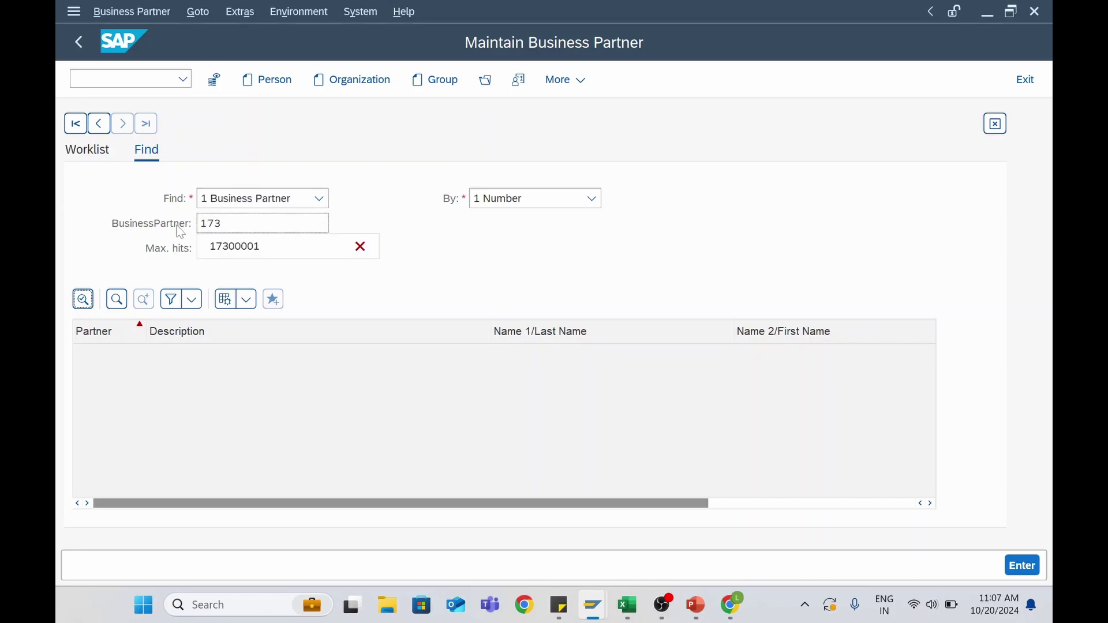
click(239, 248)
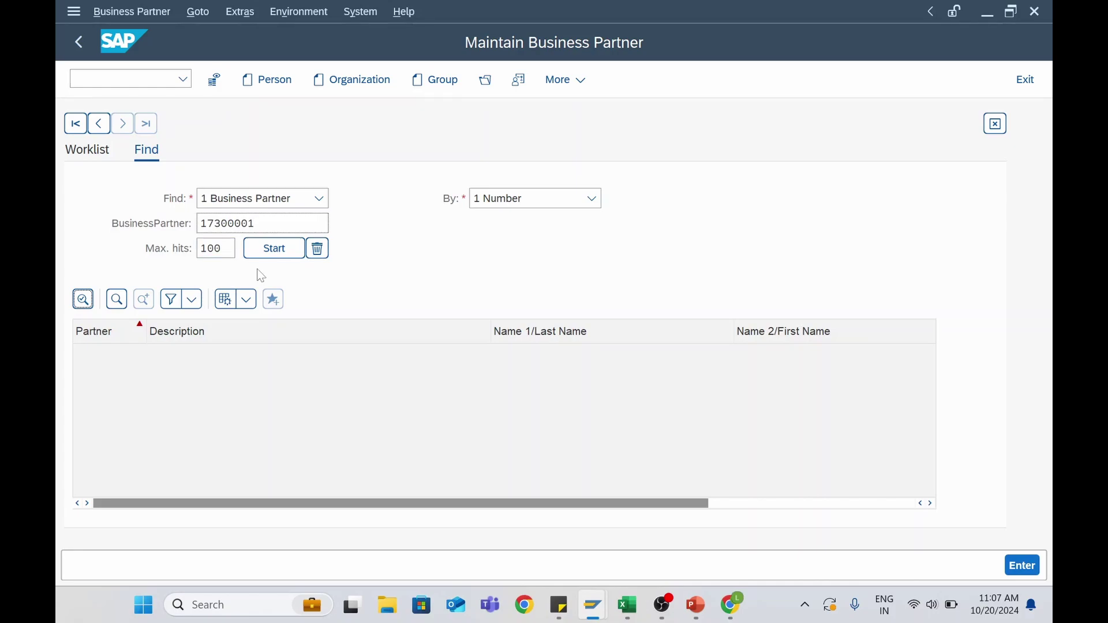
click(271, 249)
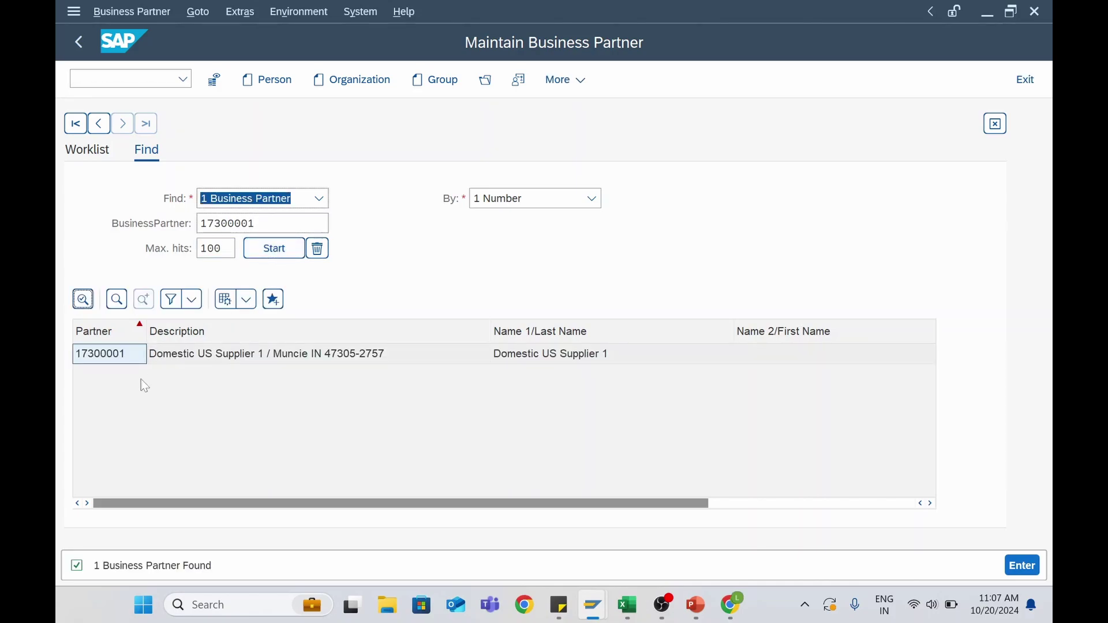
double_click(108, 355)
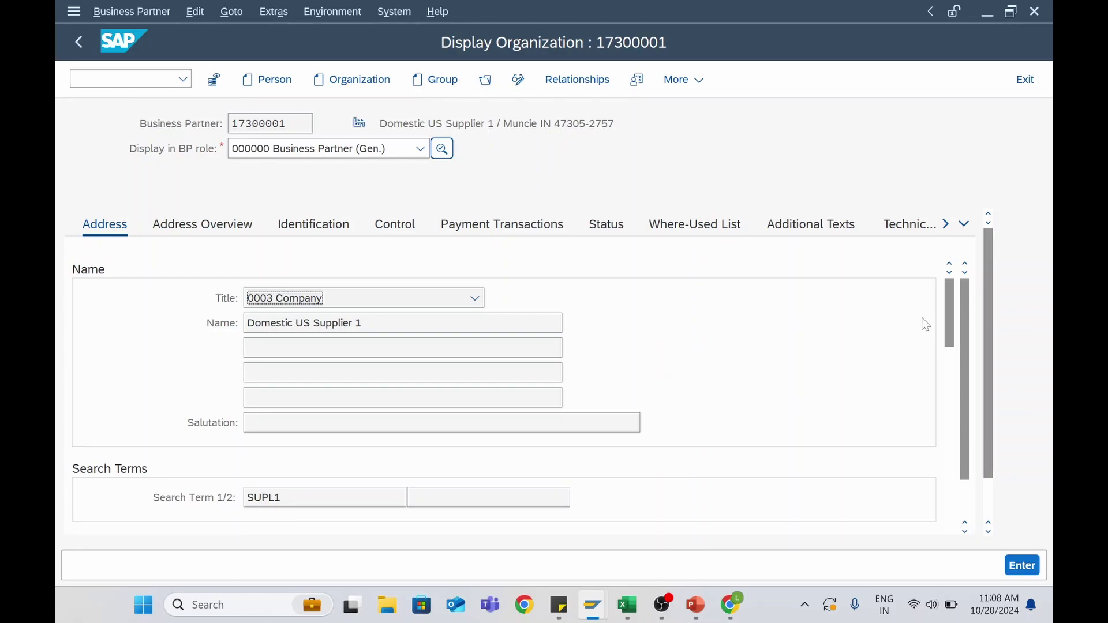
drag(947, 310, 986, 320)
drag(985, 278, 985, 281)
click(420, 152)
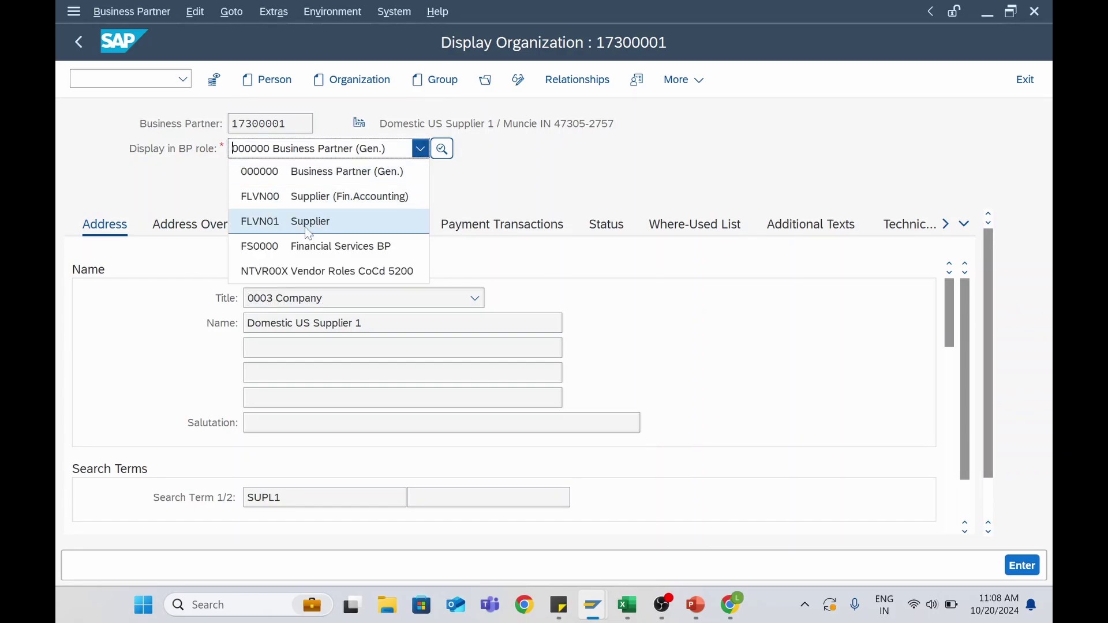
Review FLVN00 company code data: company code 1710, reconciliation account 21100000, sort key 009
click(290, 202)
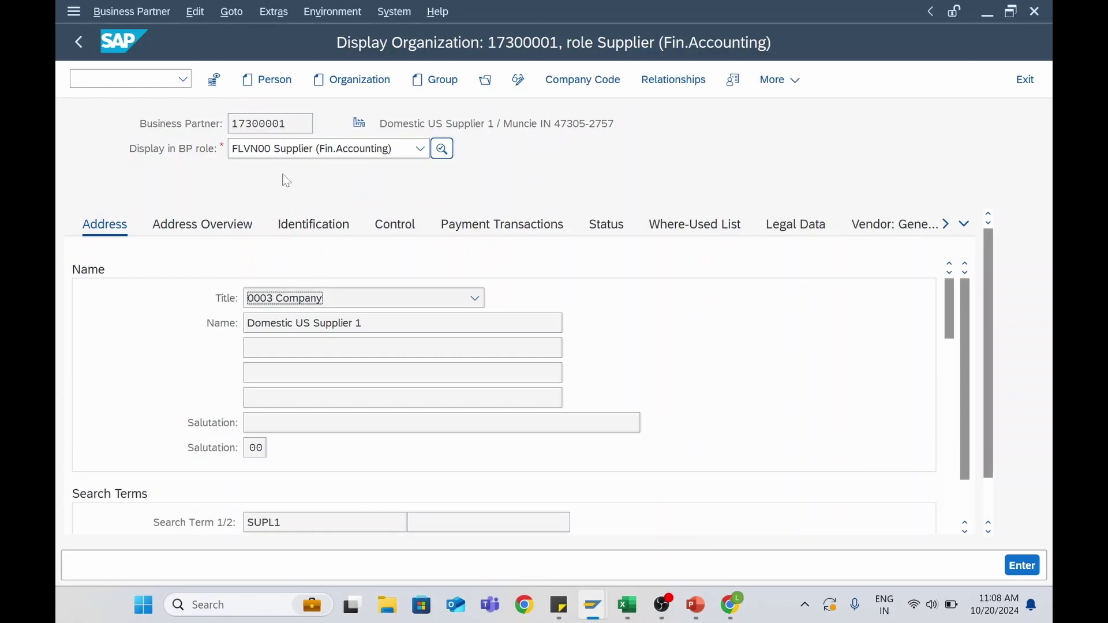
click(598, 85)
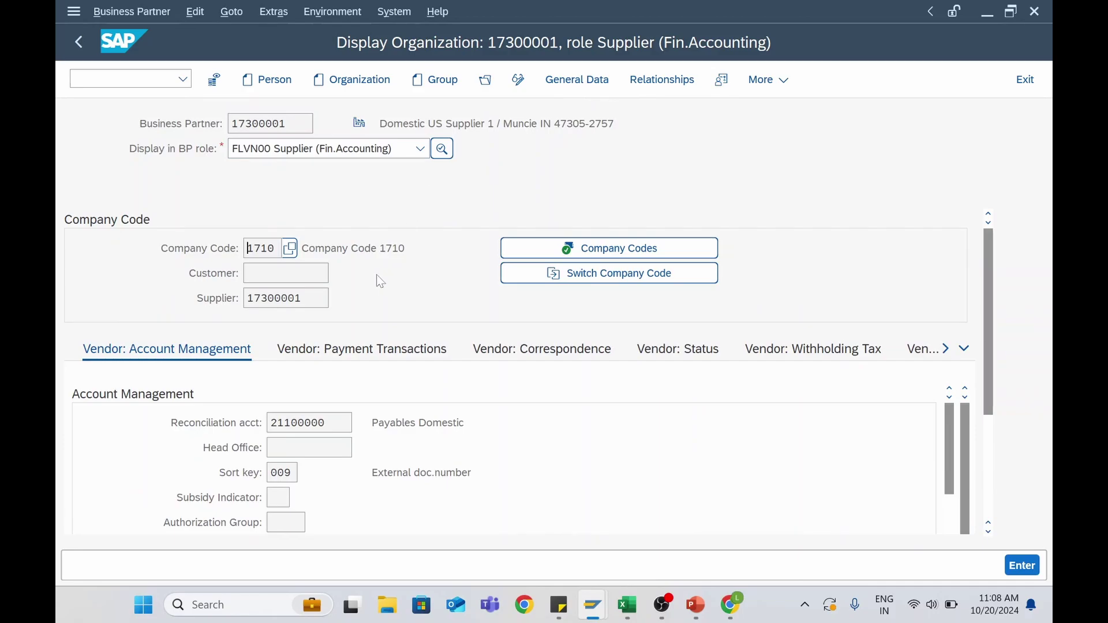
drag(276, 249, 245, 253)
click(302, 299)
double_click(281, 298)
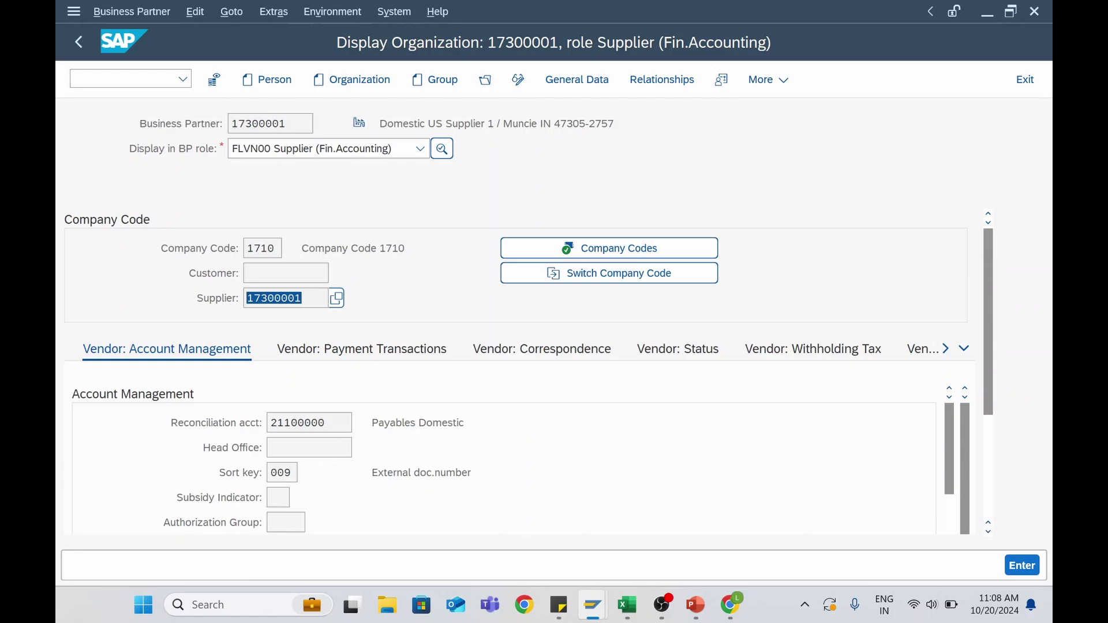
drag(330, 423, 269, 424)
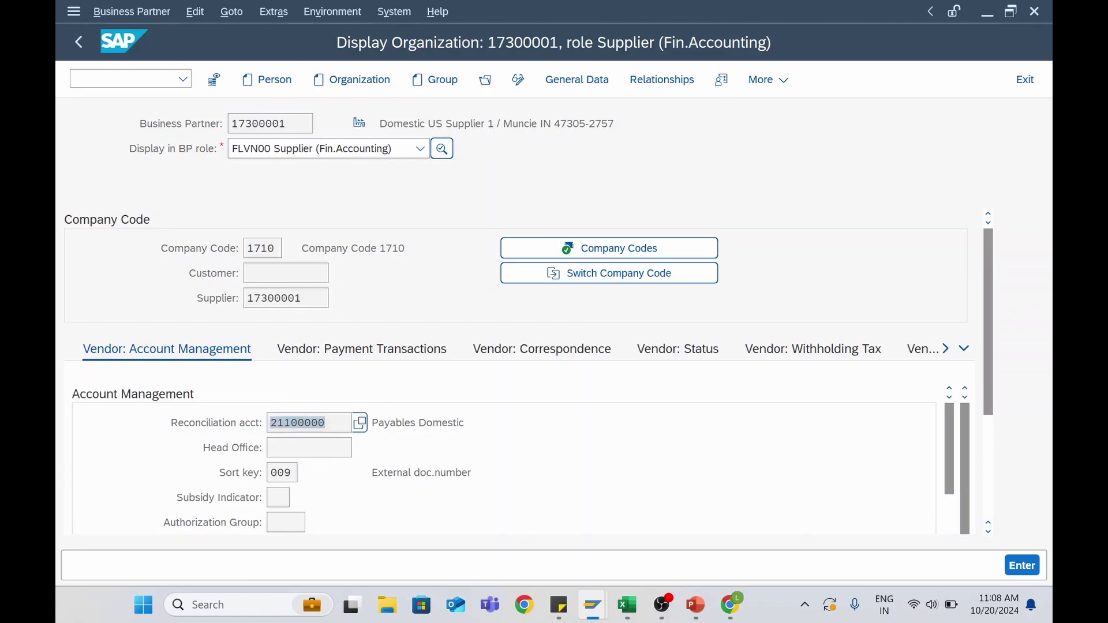
click(305, 422)
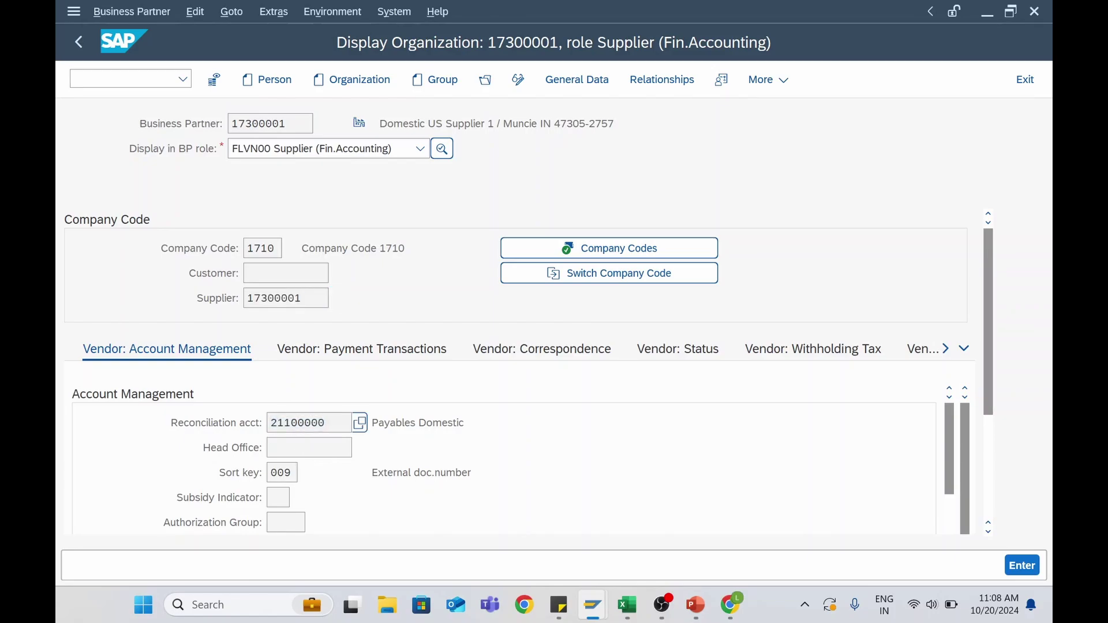
click(292, 474)
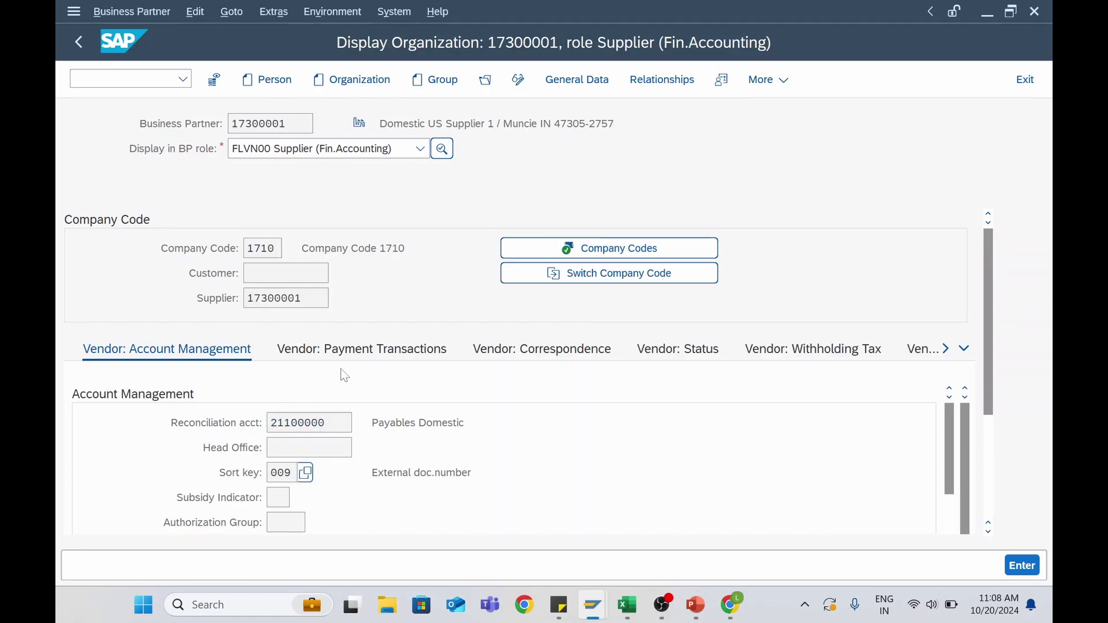
Switch to the FLVN01 Supplier role and review purchasing org data with order currency USD
click(366, 161)
click(312, 225)
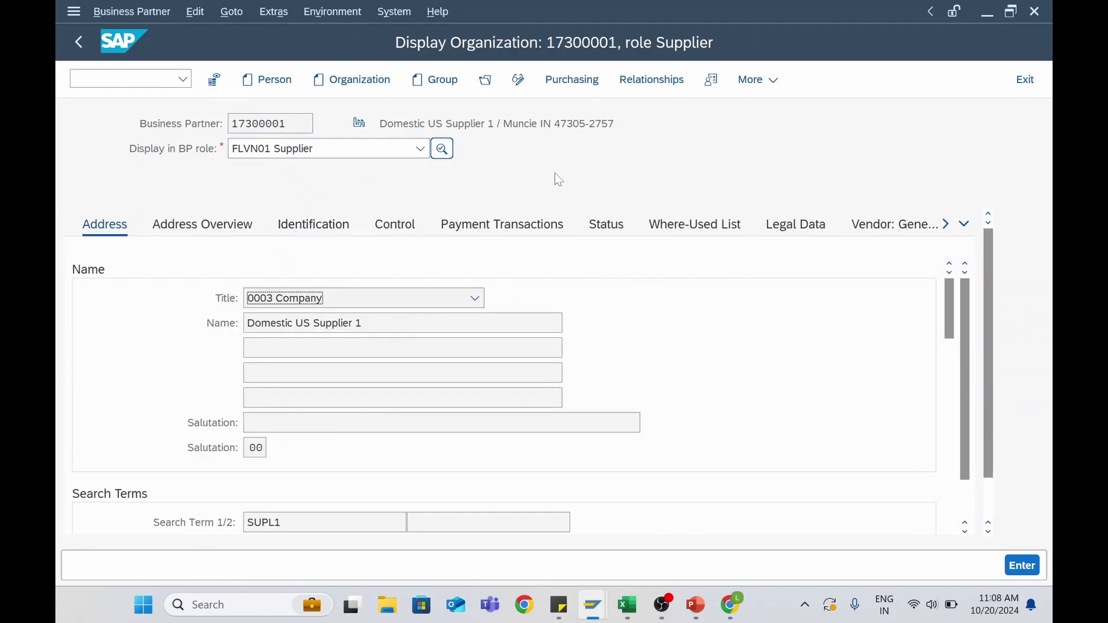
click(571, 80)
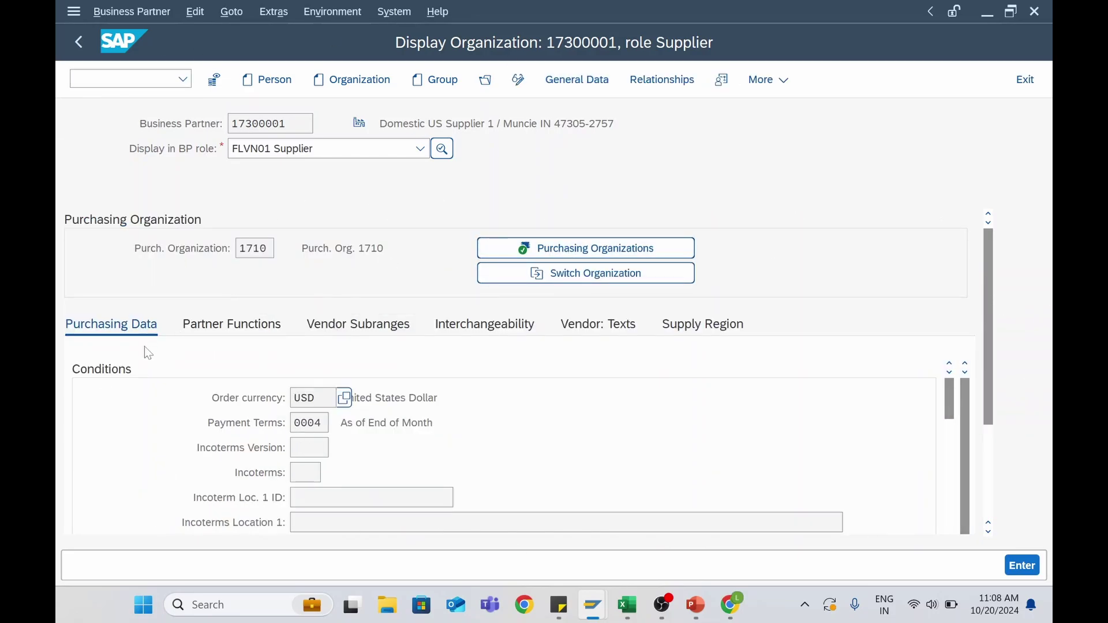
drag(317, 399, 293, 398)
scroll(381, 416, down, 10)
scroll(258, 352, down, 5)
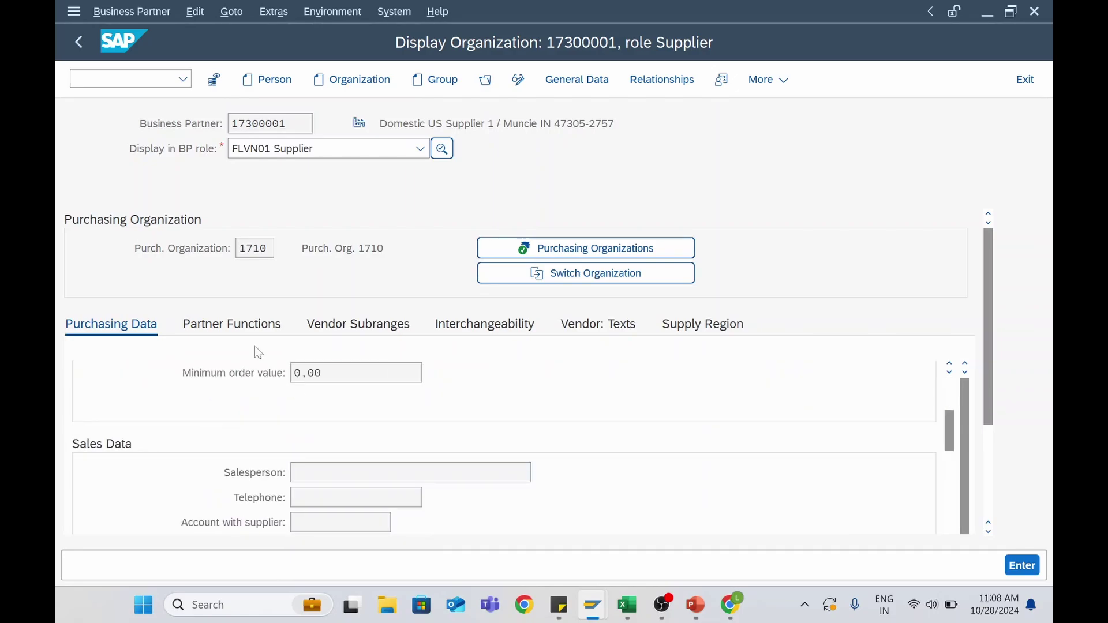
Review purchasing org 1710 partner functions (Ordering Address, Supplier, Invoicing Party), subranges and supply region
click(261, 323)
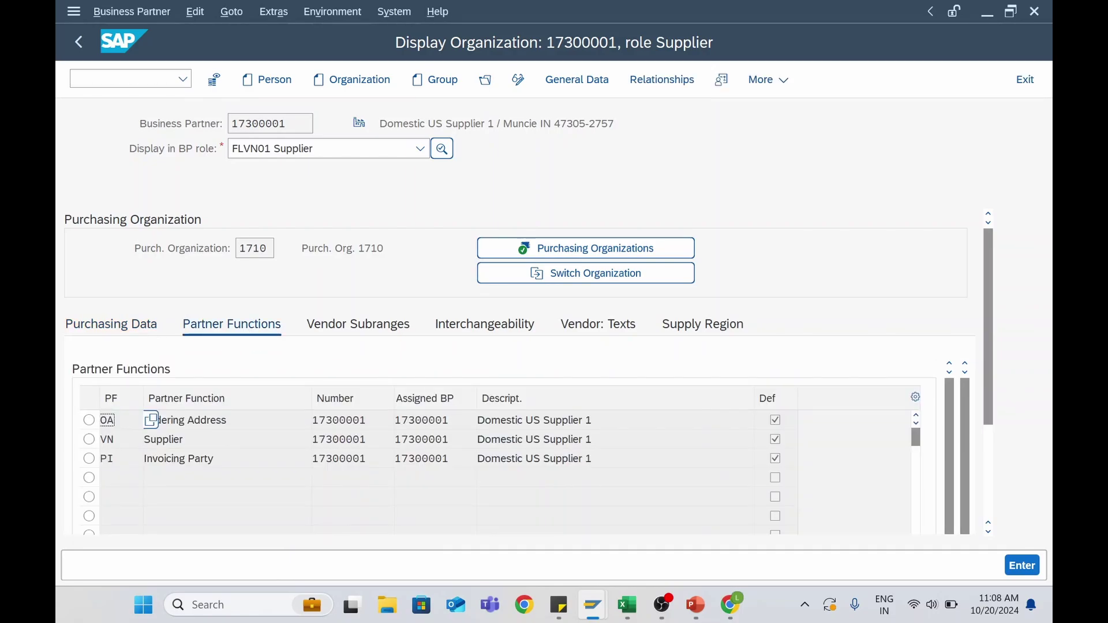
click(203, 420)
click(199, 440)
click(205, 459)
click(399, 338)
click(480, 340)
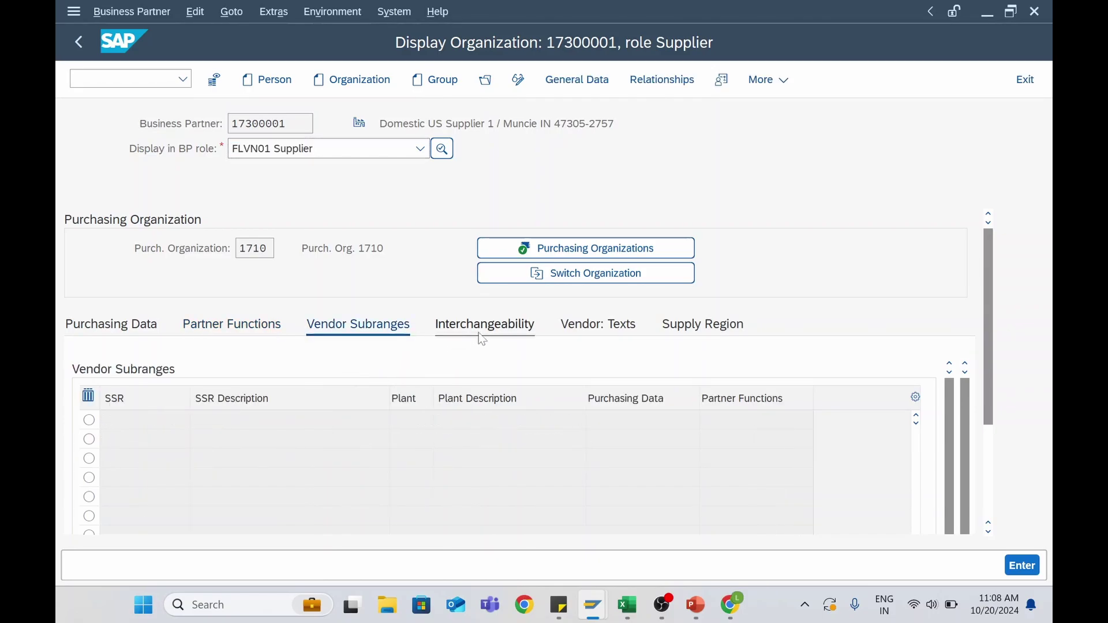
click(685, 337)
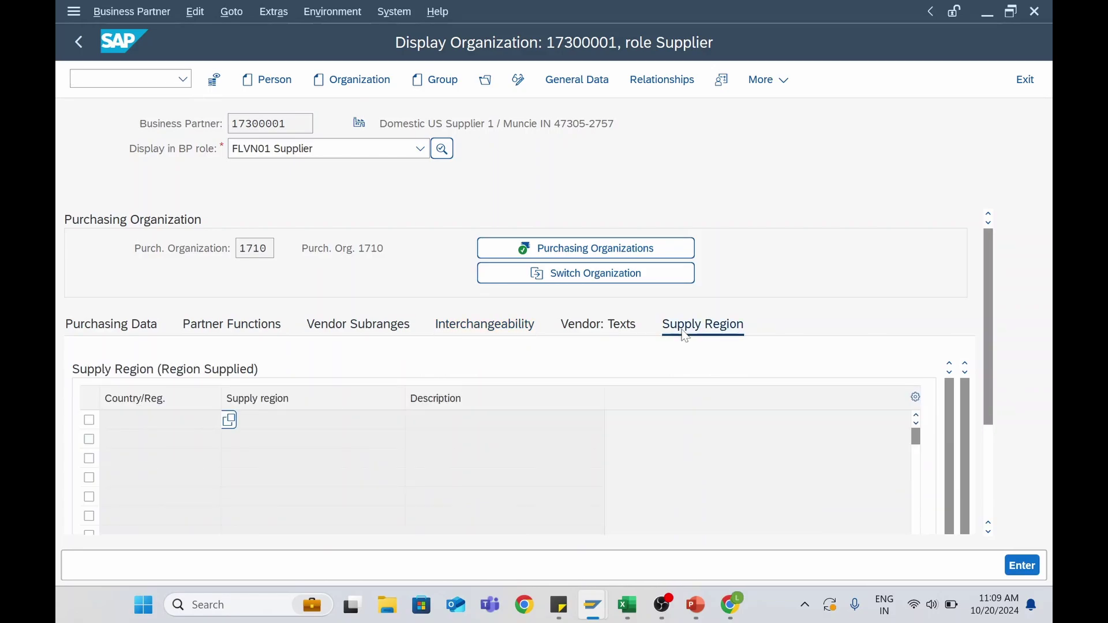
click(157, 326)
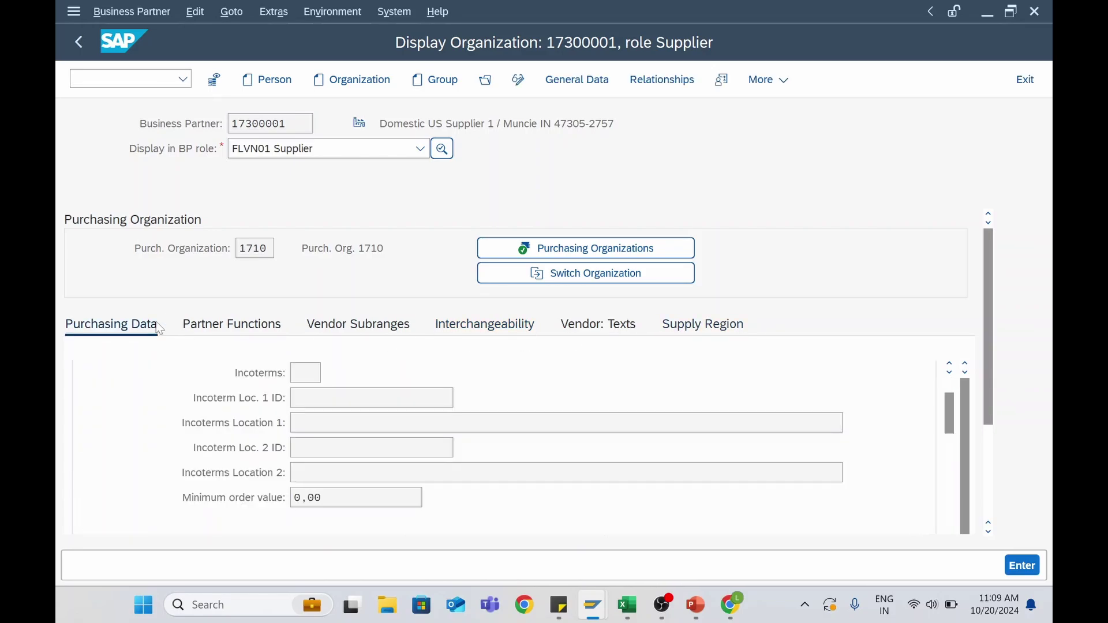
Scroll through the purchasing data, exit to SAP Easy Access, and return to the lesson page
scroll(577, 375, up, 2)
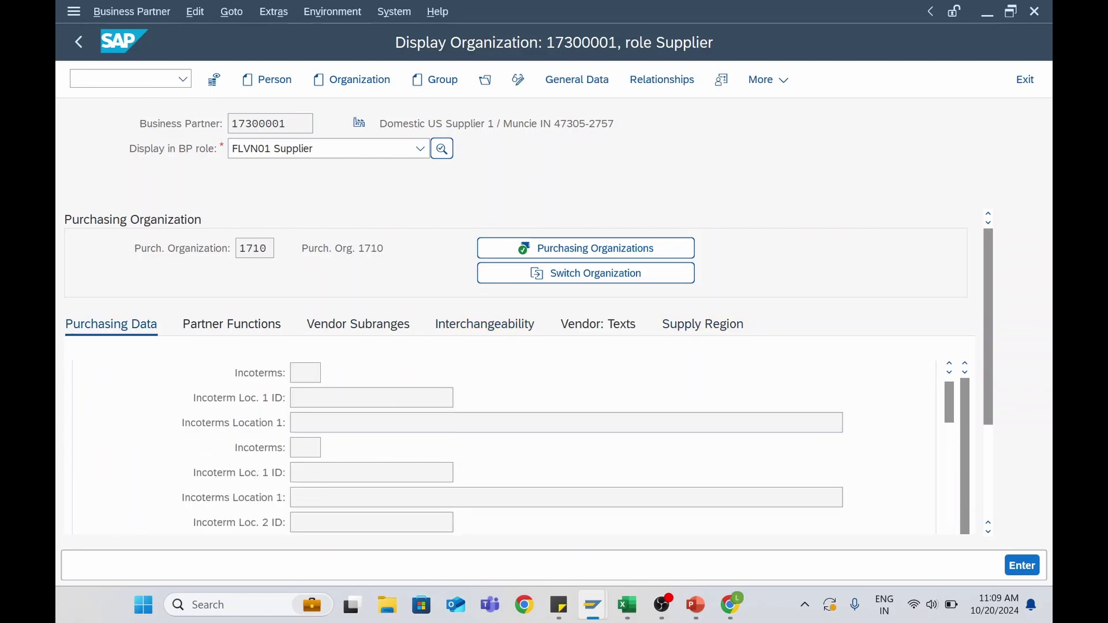
scroll(993, 320, down, 3)
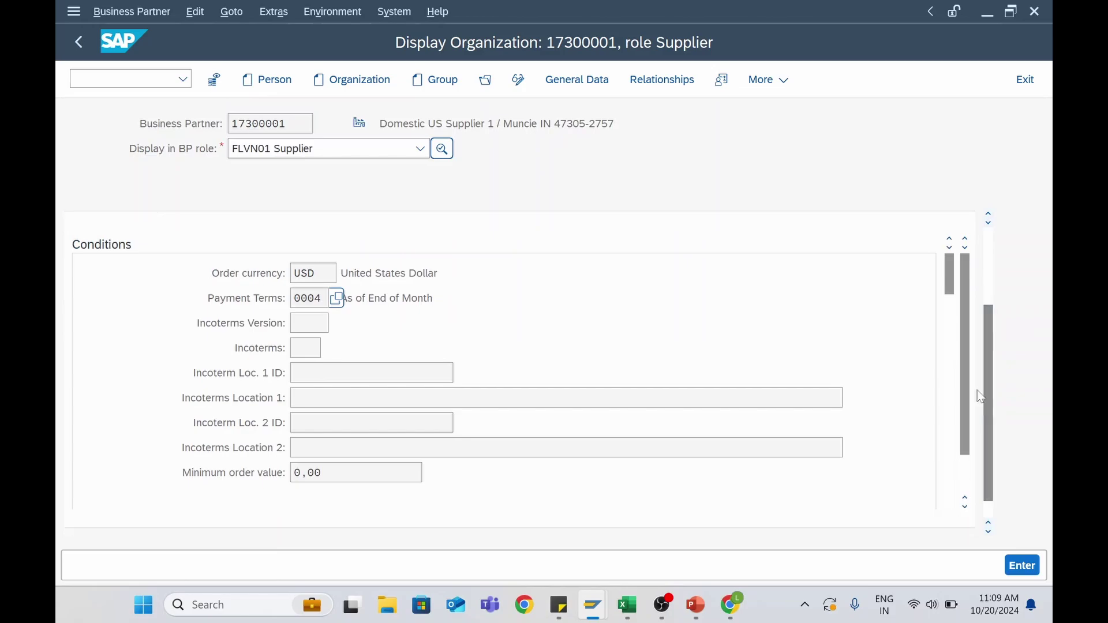
scroll(514, 379, up, 3)
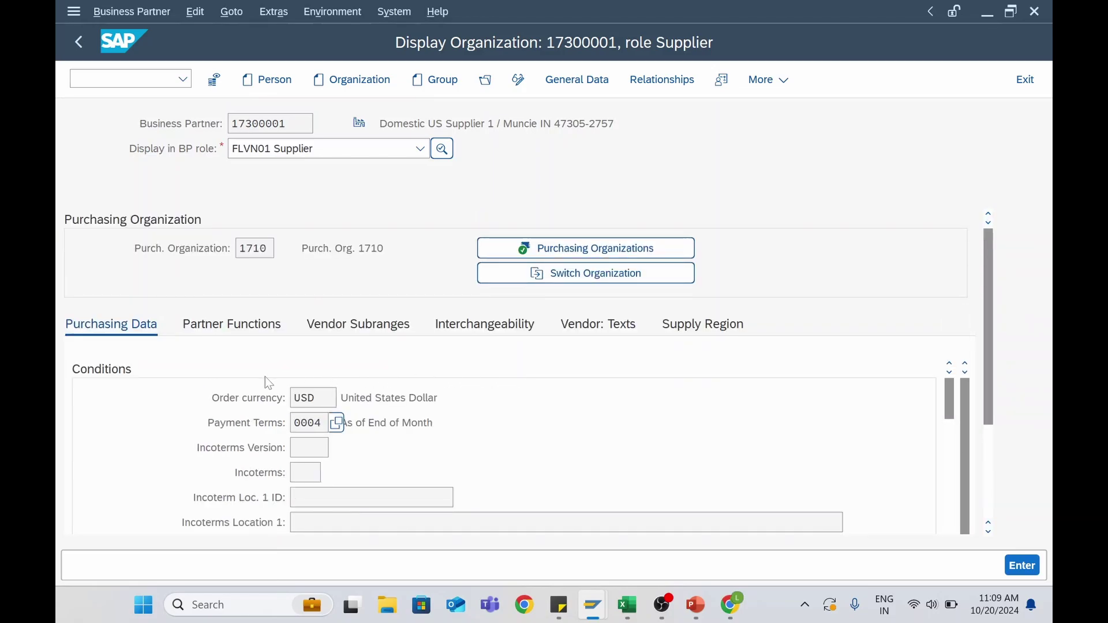
scroll(181, 376, down, 6)
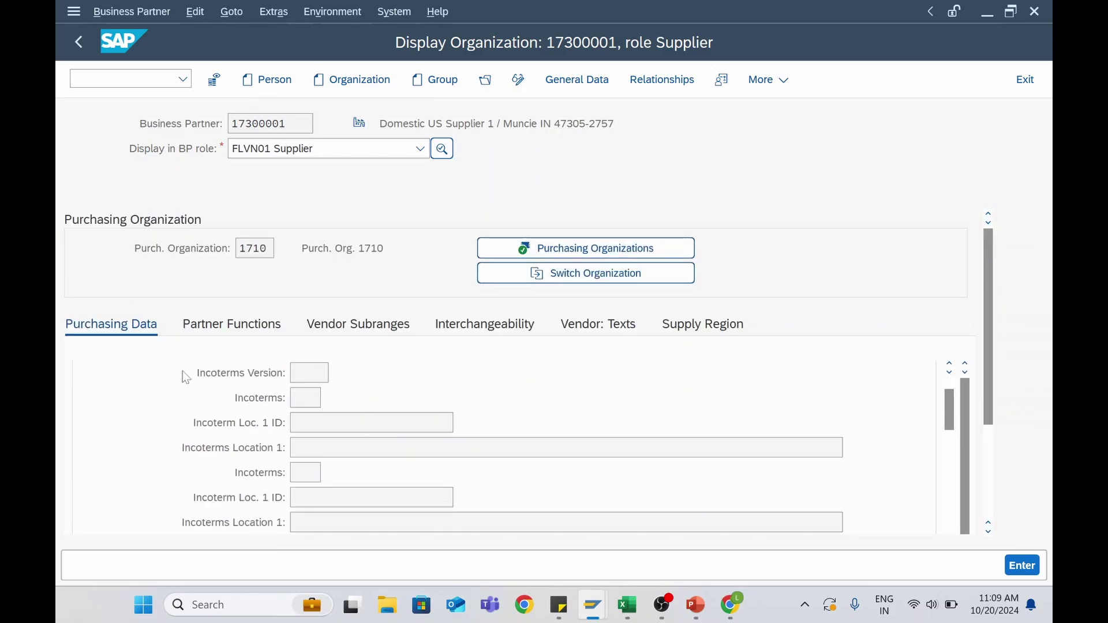
scroll(181, 393, down, 4)
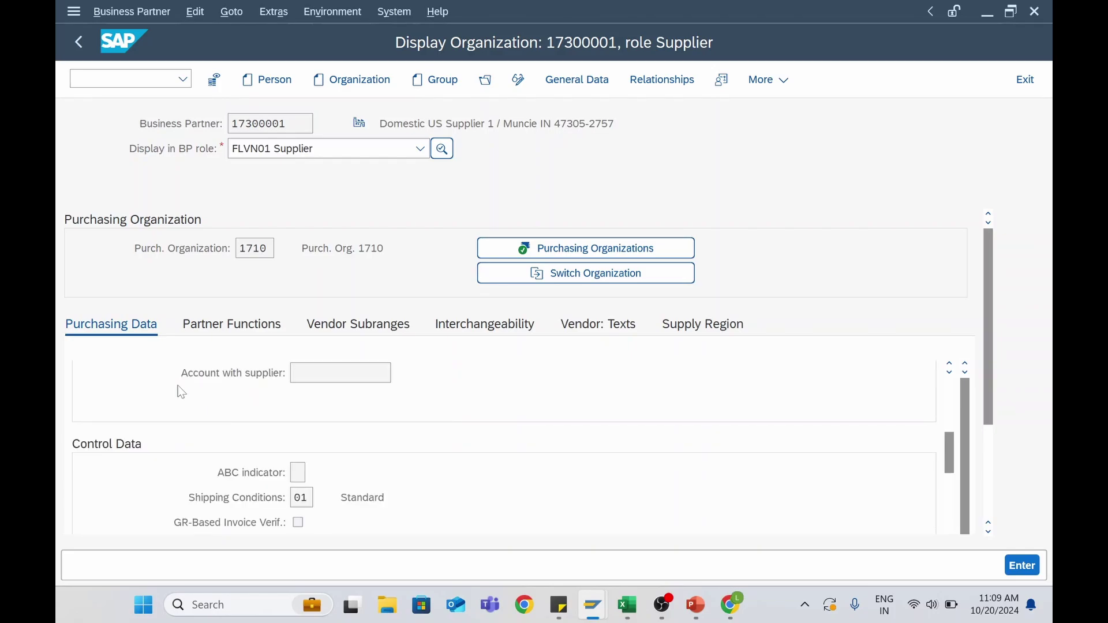
scroll(181, 393, down, 2)
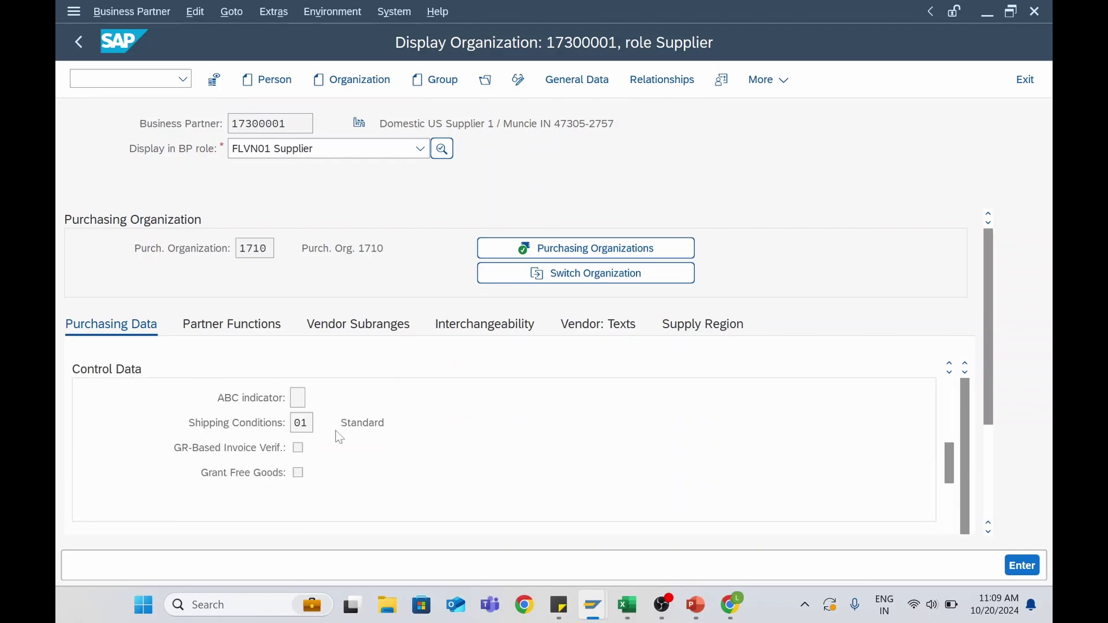
scroll(338, 433, down, 6)
scroll(338, 441, down, 4)
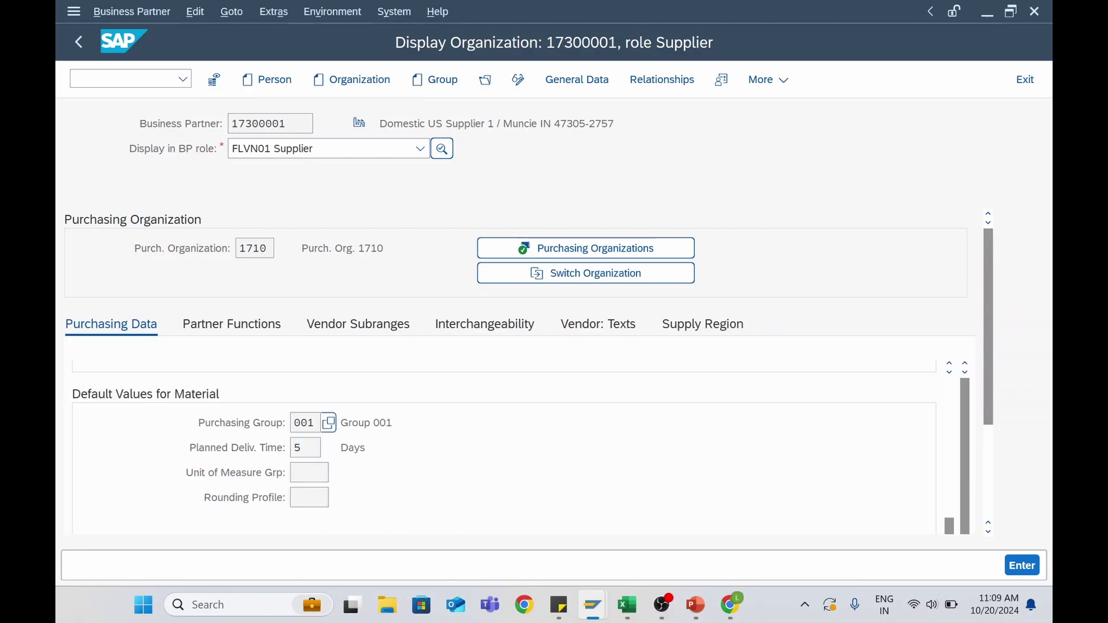
scroll(409, 458, down, 3)
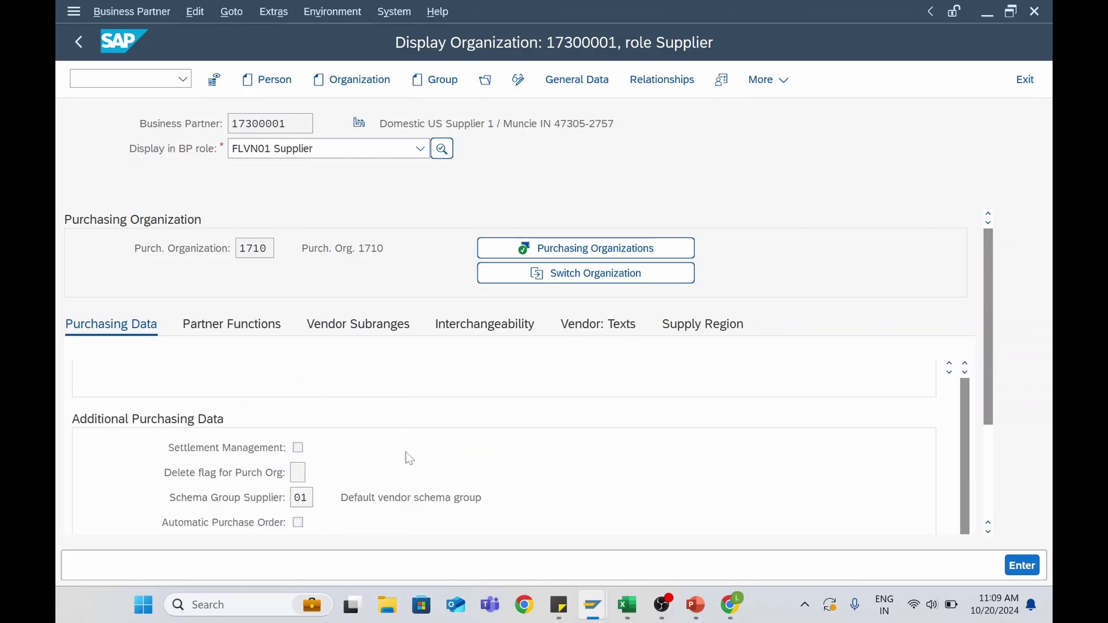
scroll(407, 454, down, 8)
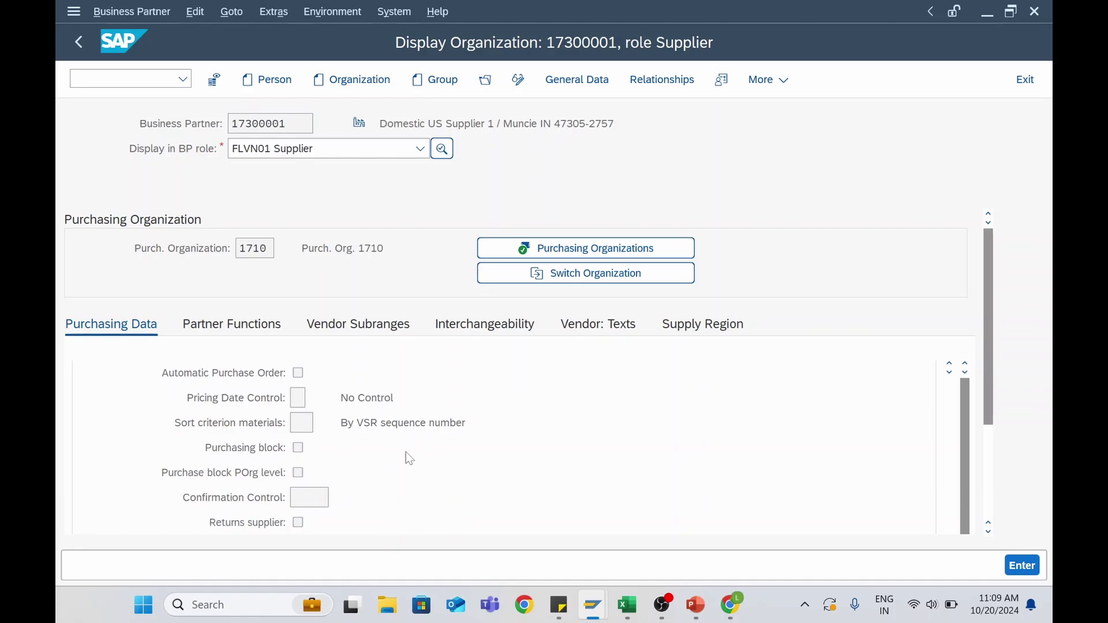
scroll(407, 454, down, 10)
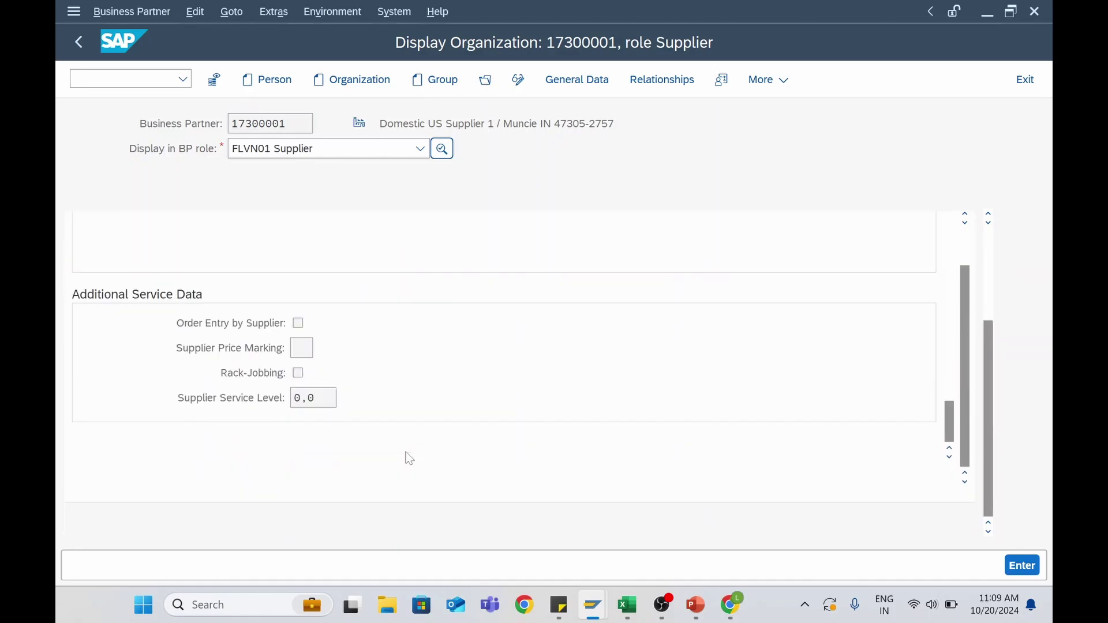
scroll(406, 452, up, 6)
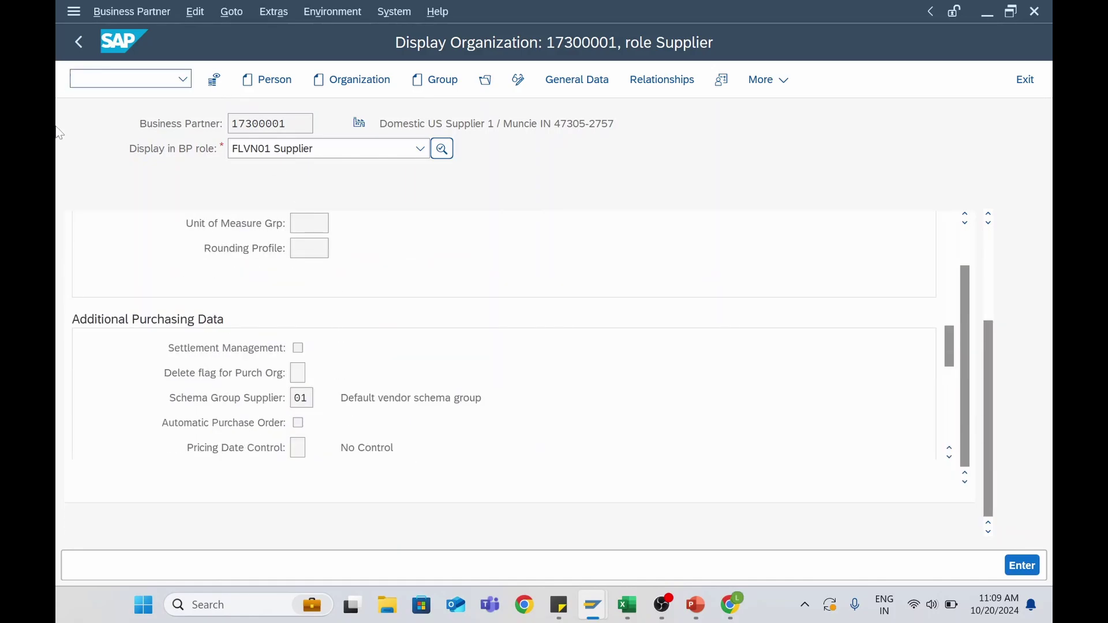
click(80, 44)
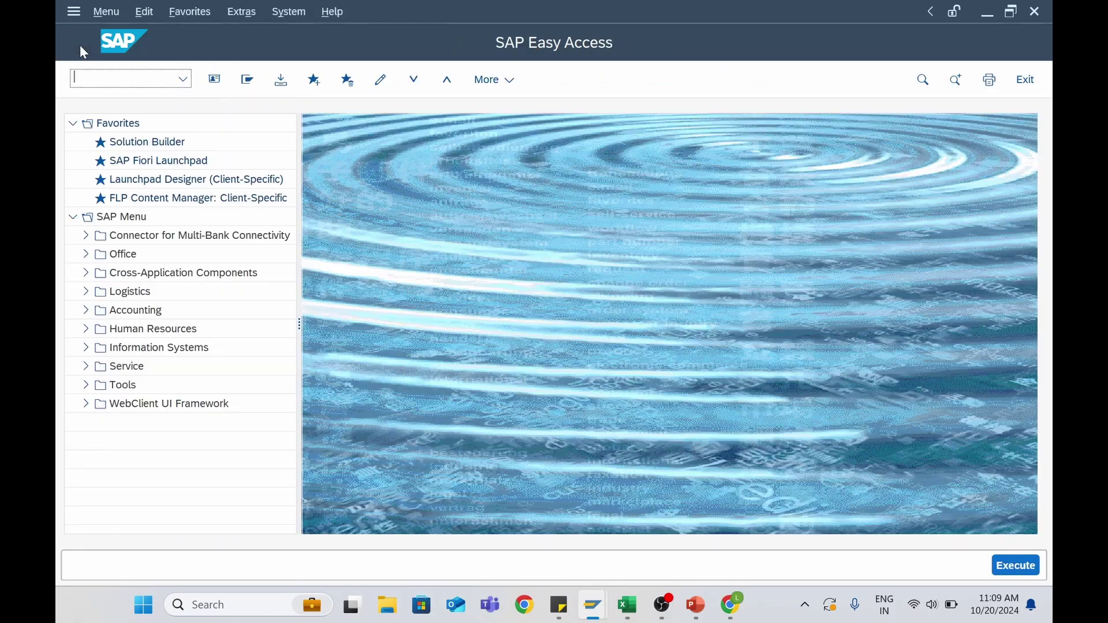
key(alt+Tab)
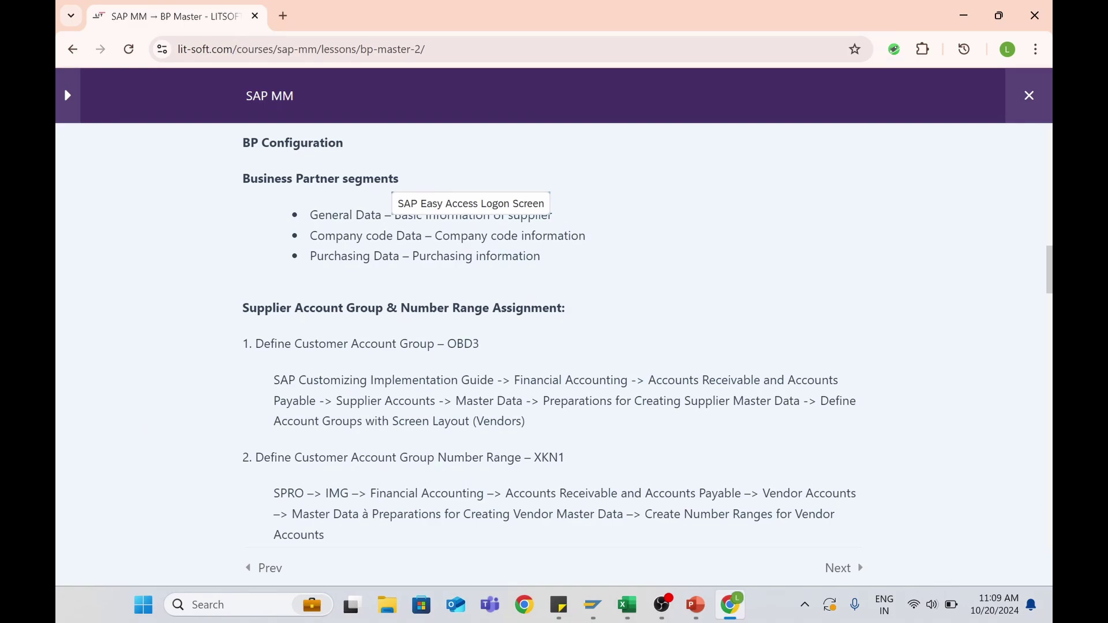
Read through the lesson's OBD3 account group and XKN1 number range steps, then return to SAP Easy Access
scroll(310, 358, down, 3)
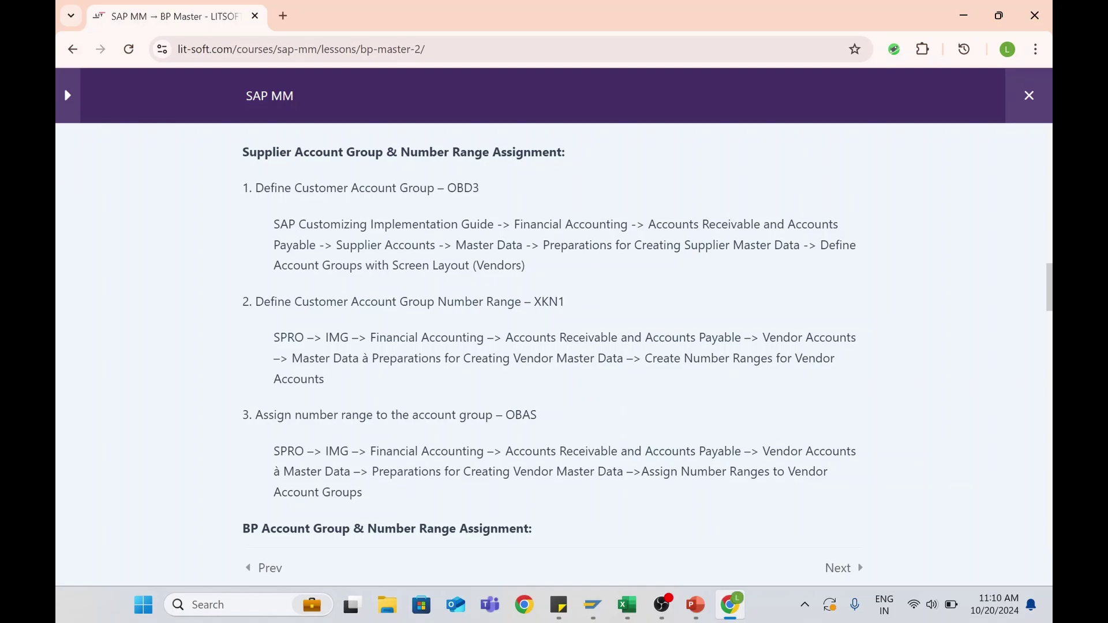
scroll(303, 326, down, 1)
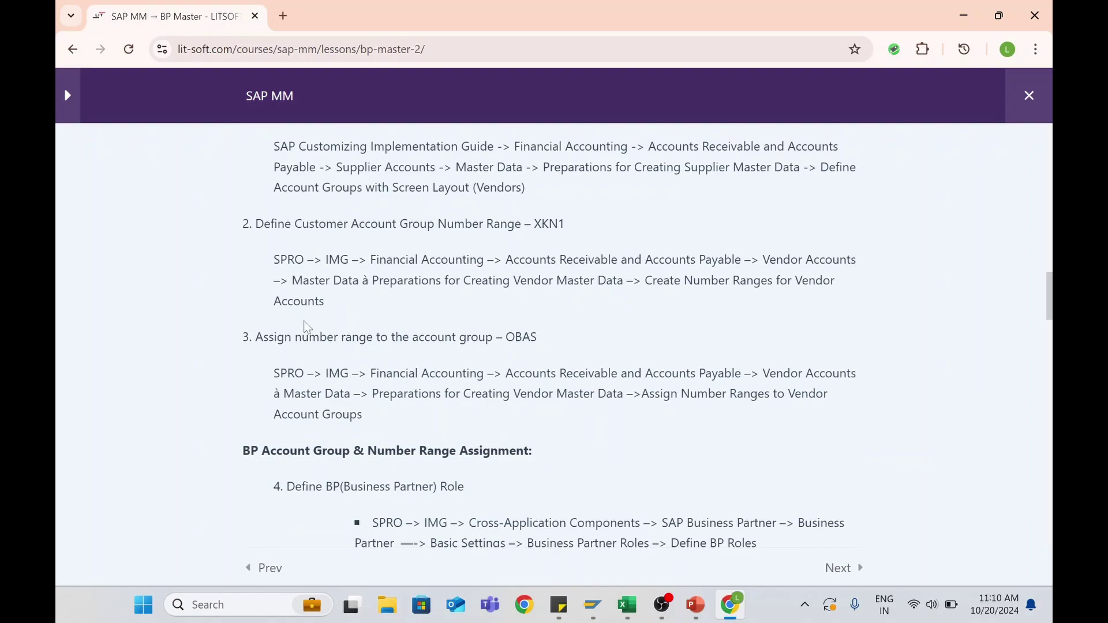
scroll(303, 326, down, 1)
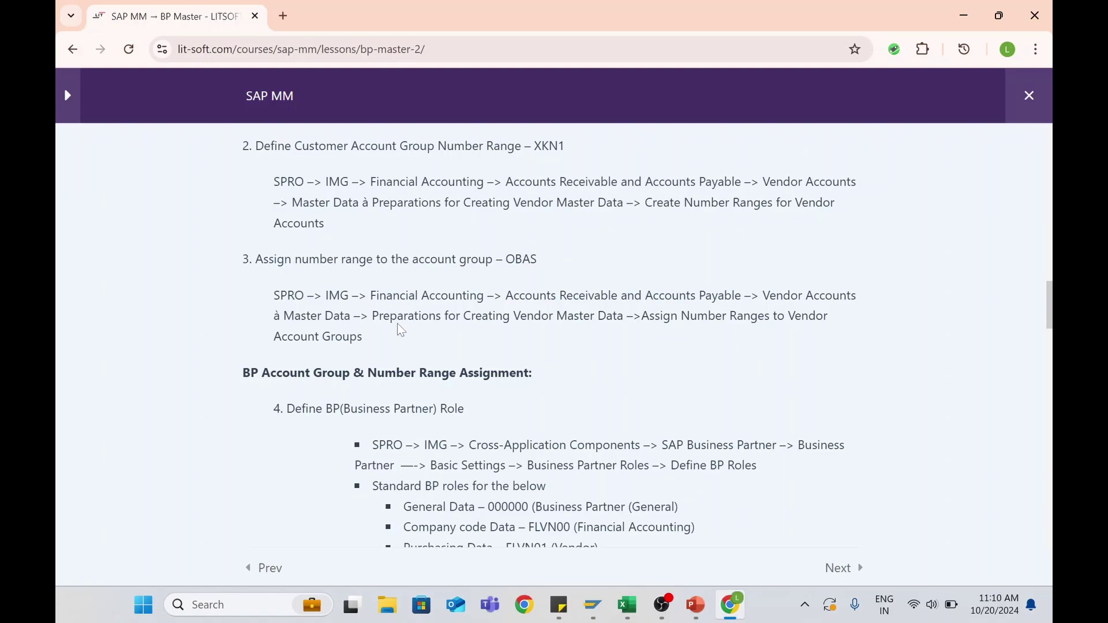
scroll(402, 330, up, 2)
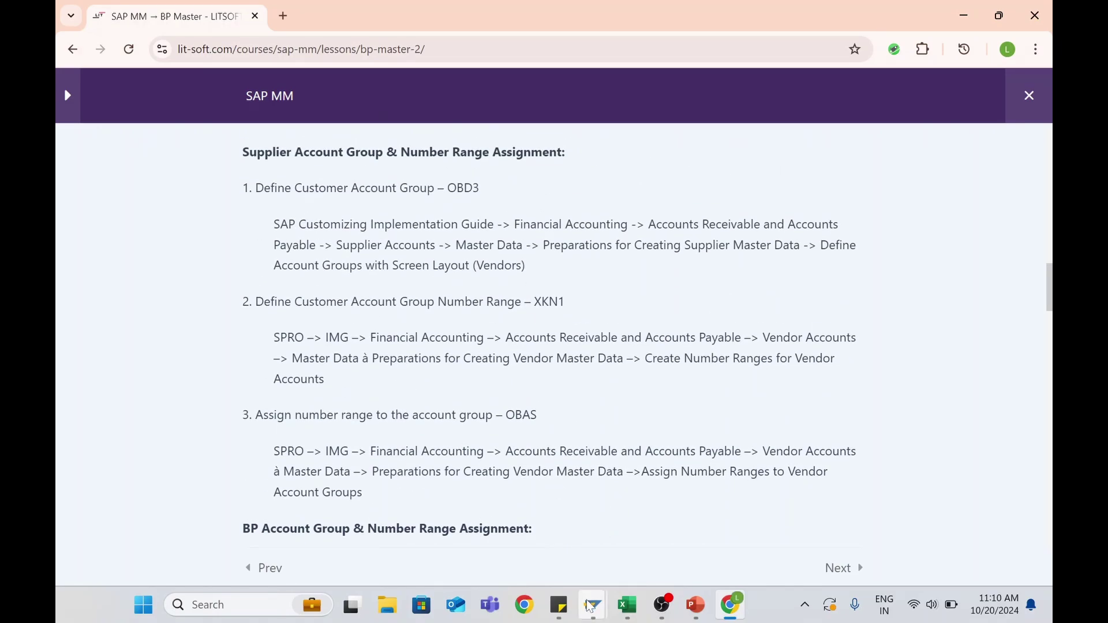
mouse_move(589, 606)
click(635, 536)
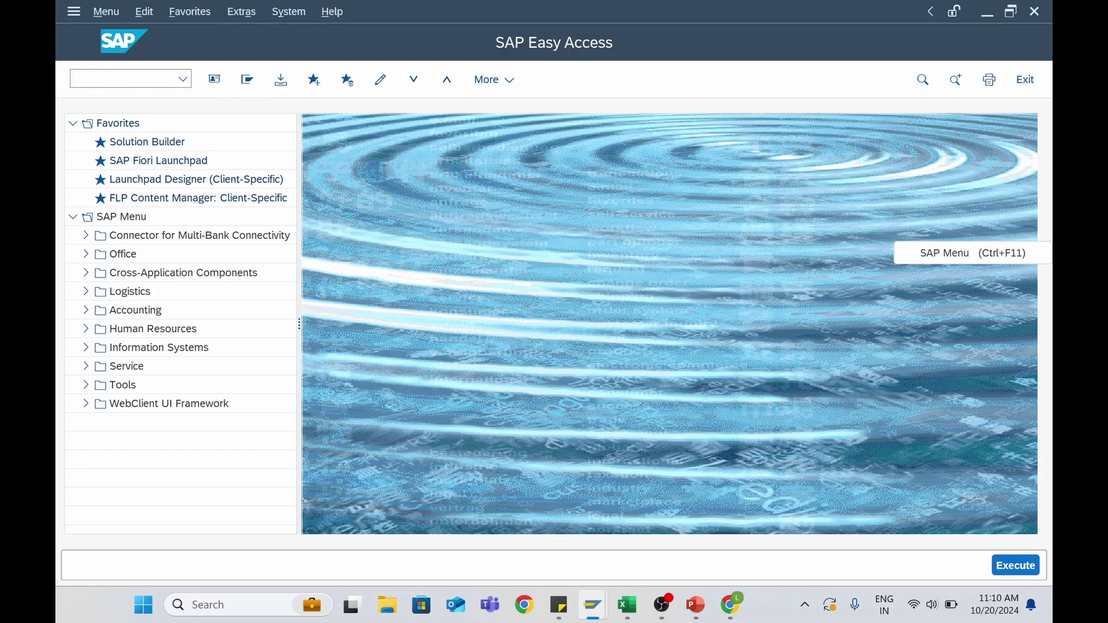
Run SPRO, open the SAP Reference IMG and expand Financial Accounting
text(spro)
key(Return)
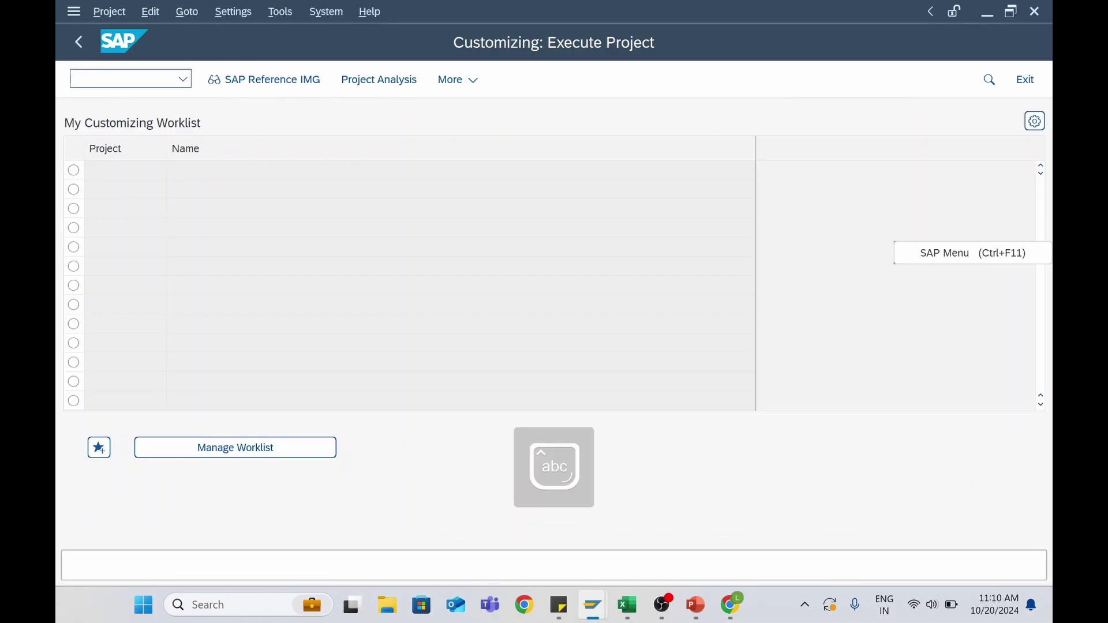
click(249, 79)
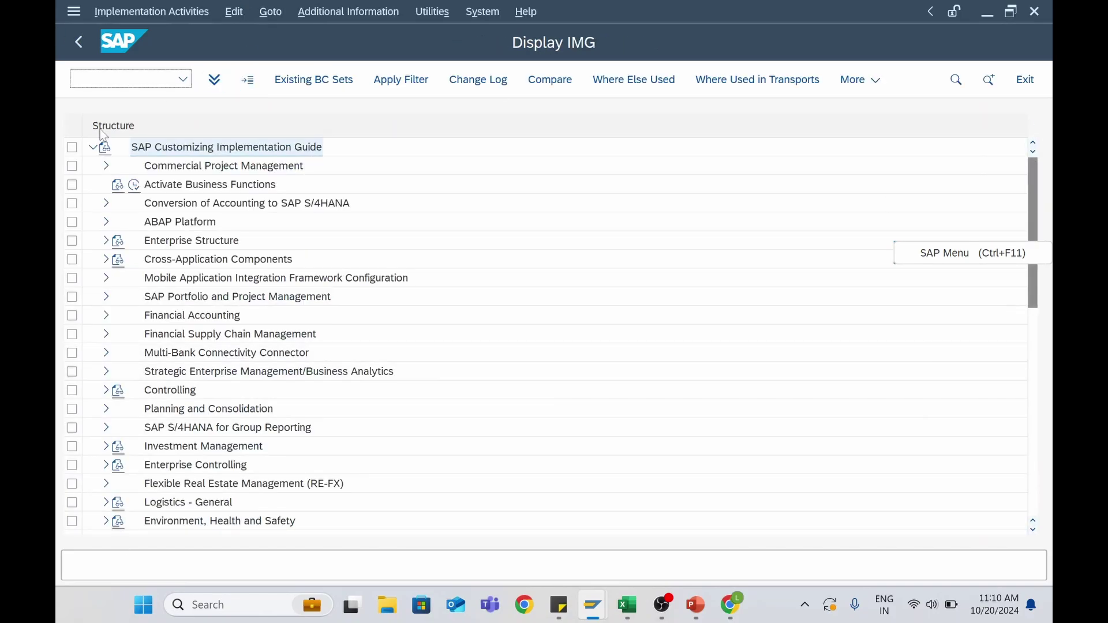
click(169, 243)
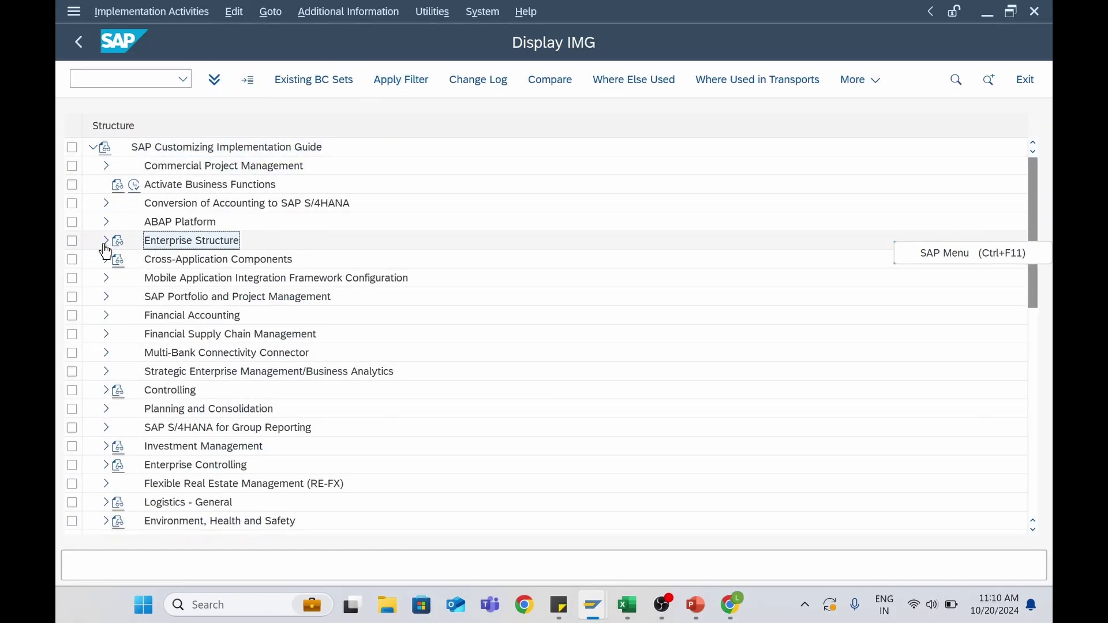
click(192, 262)
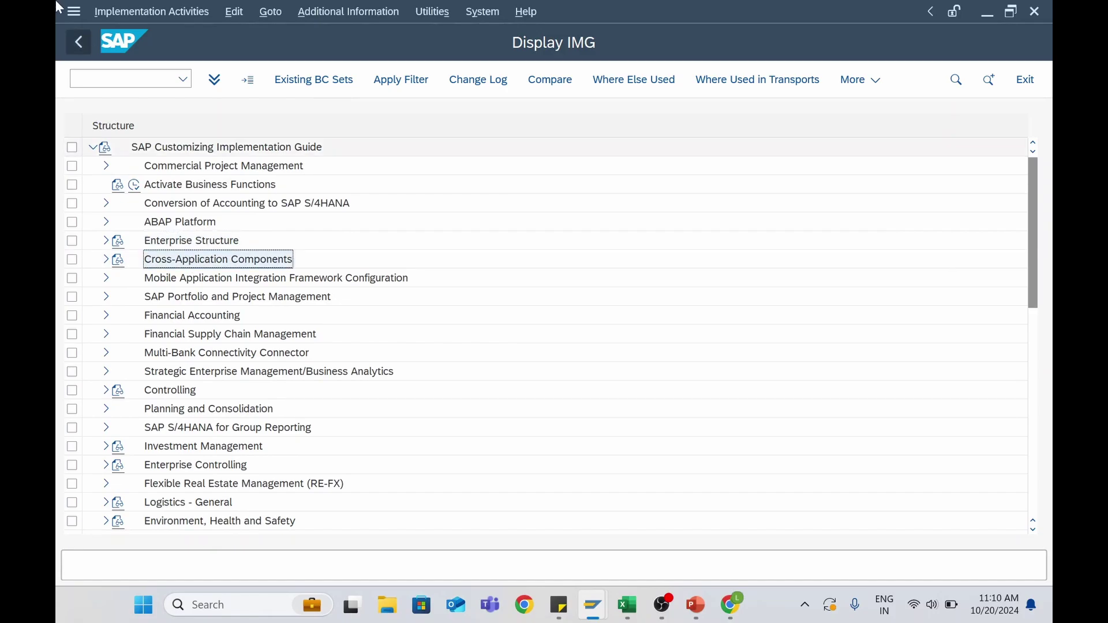
click(167, 317)
click(107, 320)
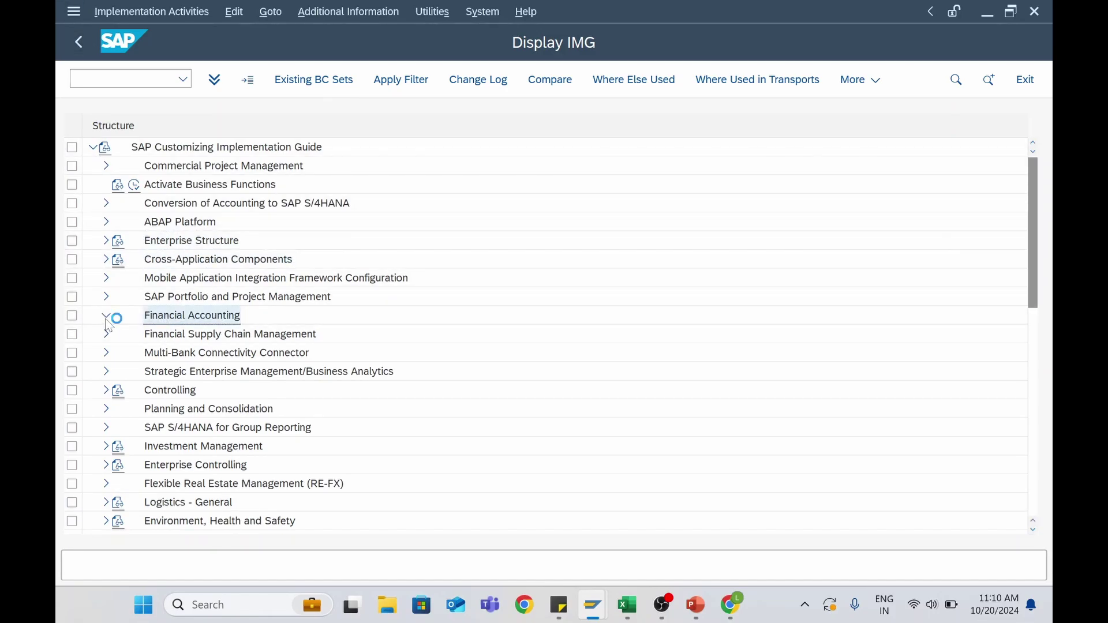
Expand Accounts Receivable and Accounts Payable down to Supplier Accounts > Master Data
scroll(172, 360, down, 4)
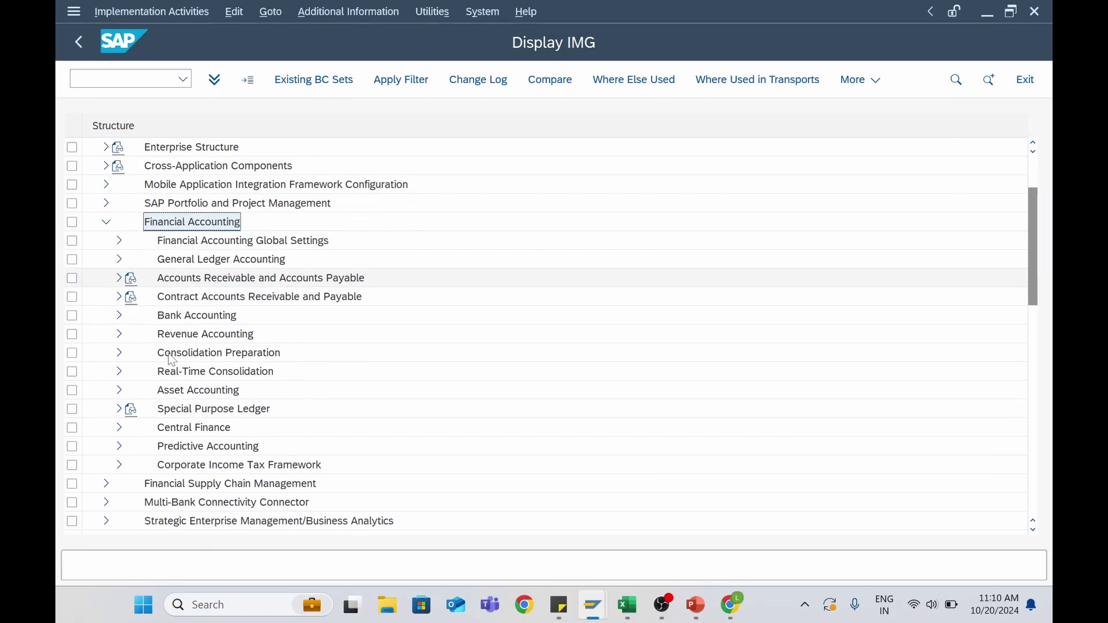
scroll(172, 360, down, 2)
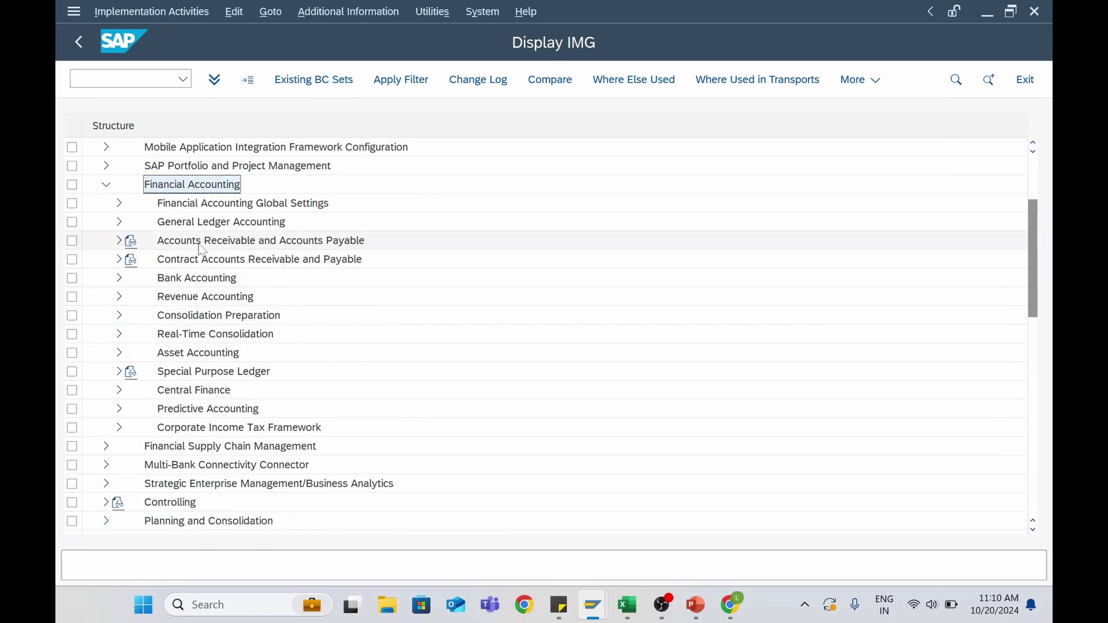
click(202, 247)
click(120, 241)
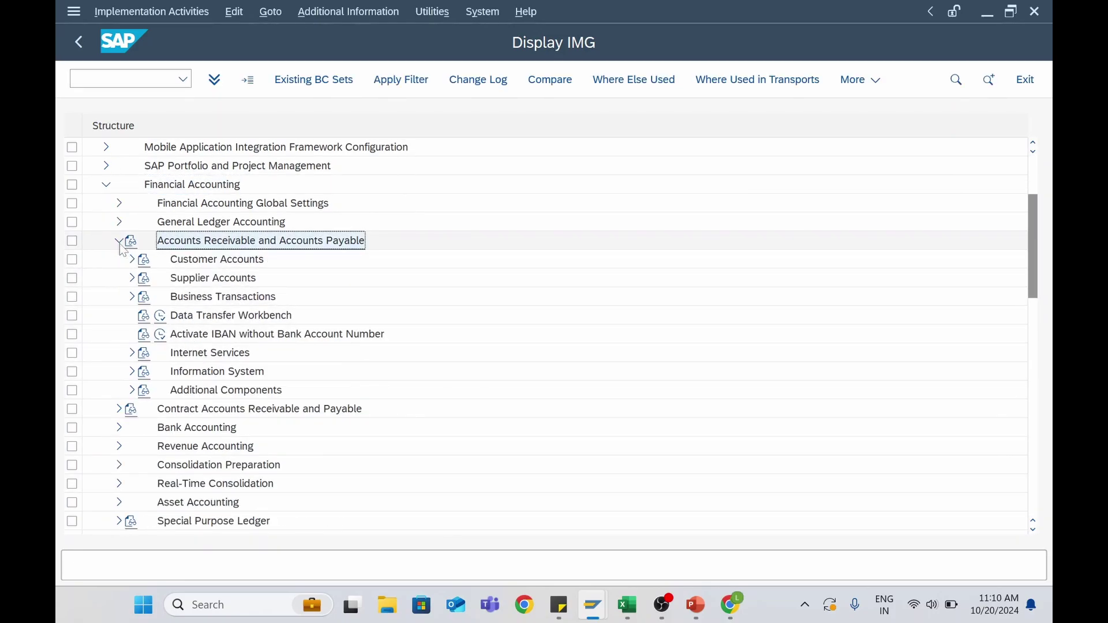
click(132, 278)
click(143, 296)
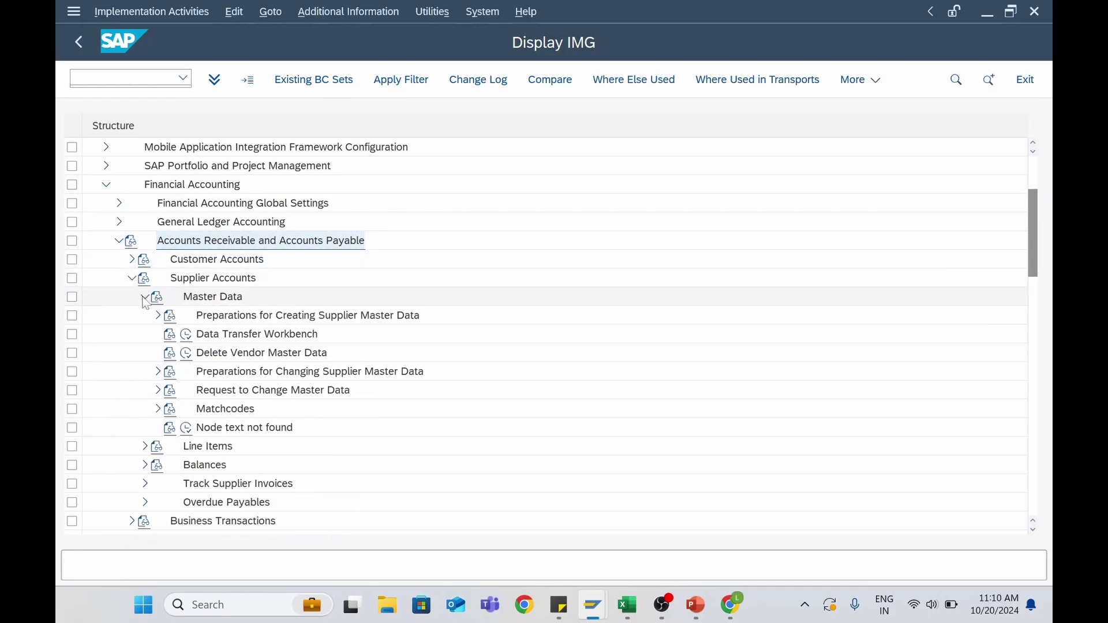
Show IMG activity keys for supplier preparation activities, revealing SIMG_CFMENUORFBOBD3 for Define Account Groups
click(157, 315)
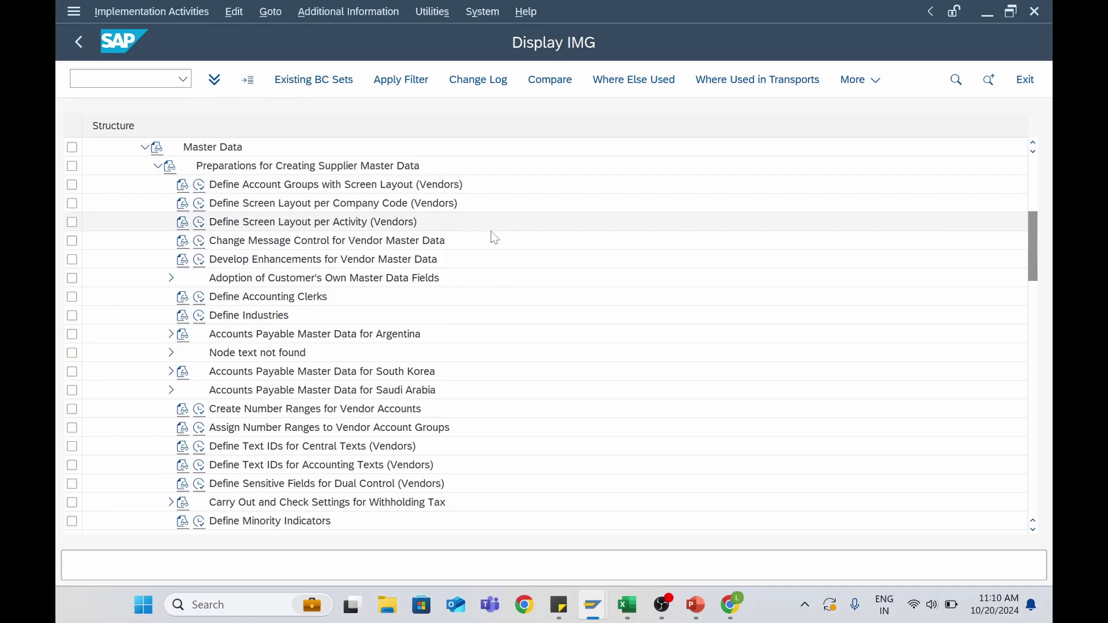
click(287, 188)
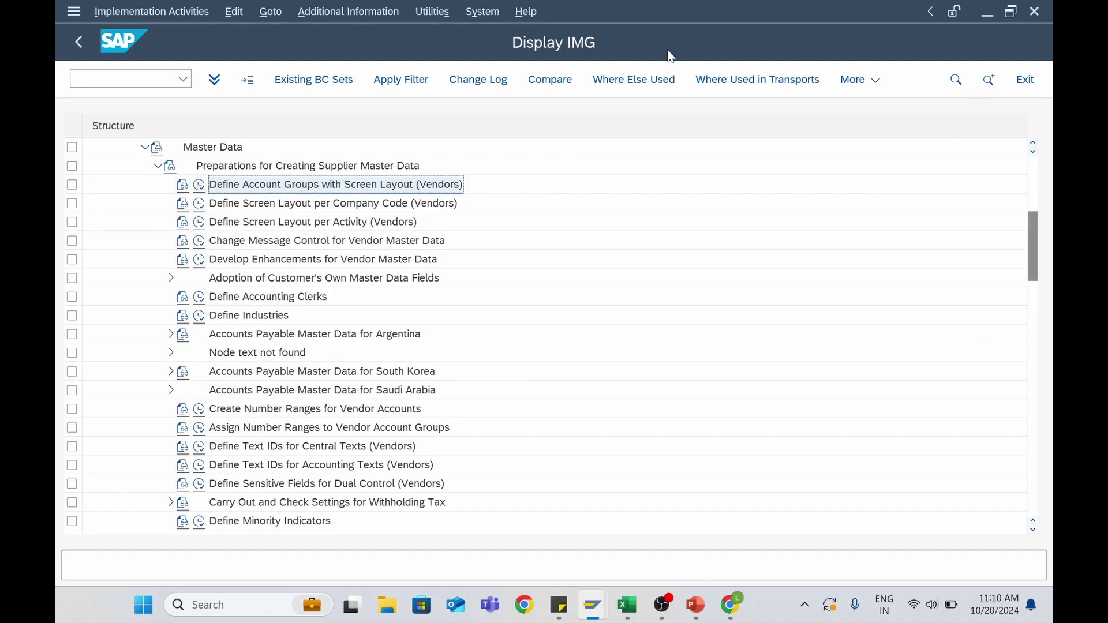
click(360, 12)
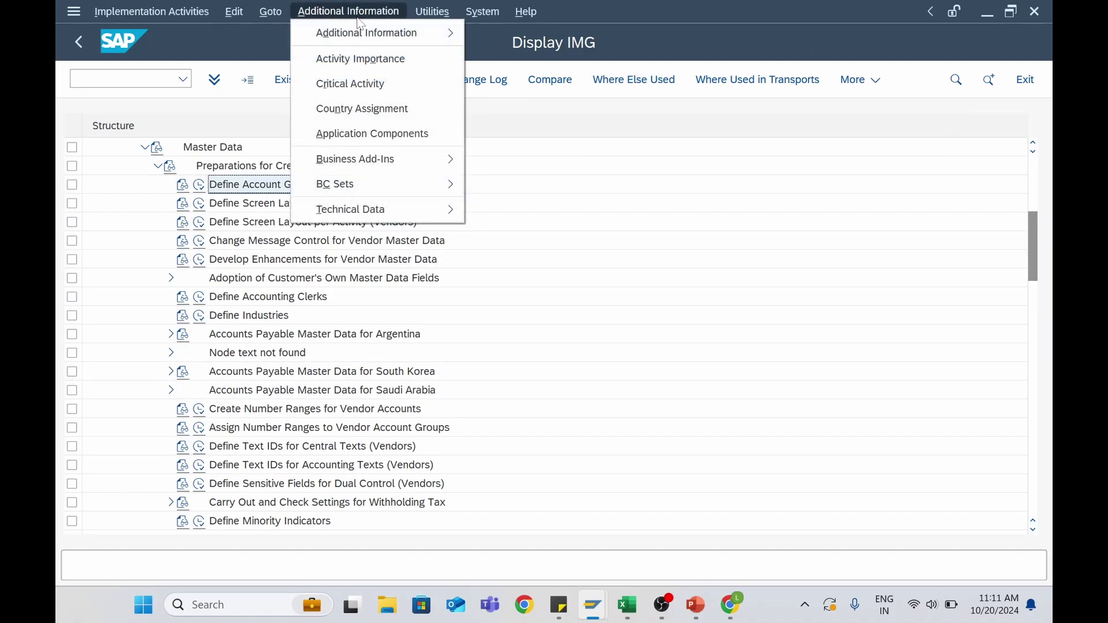
mouse_move(369, 34)
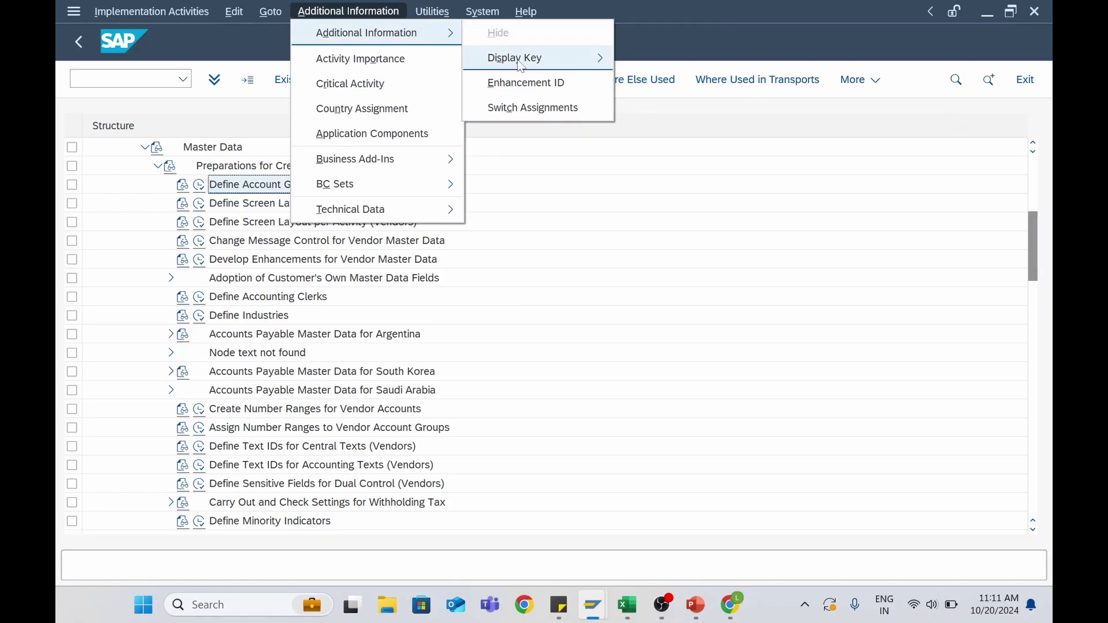
mouse_move(521, 66)
click(640, 83)
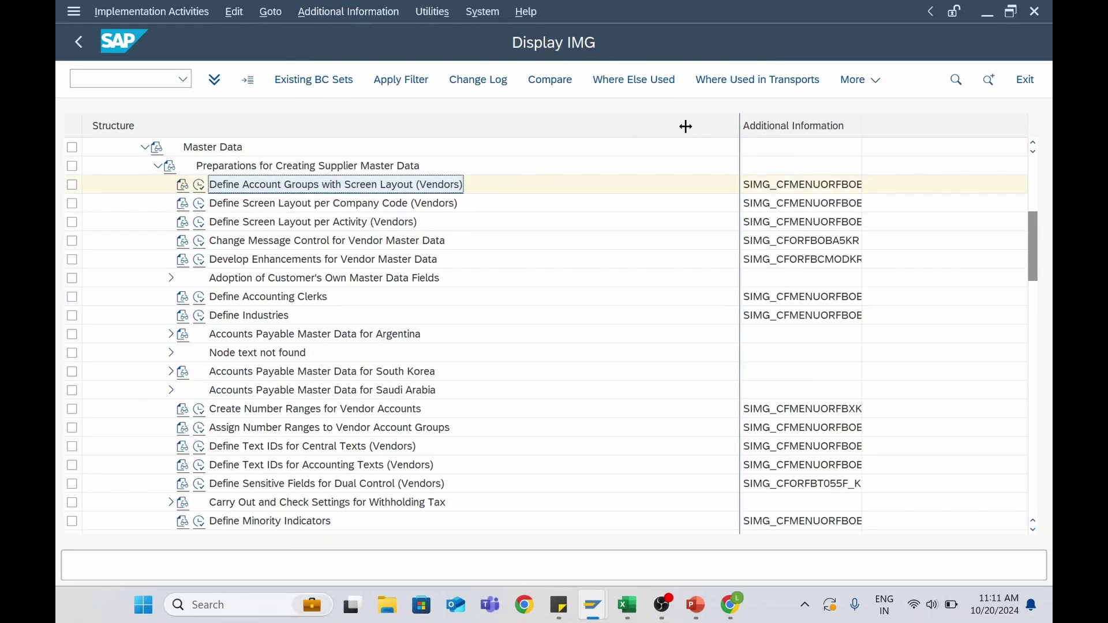
drag(686, 126, 571, 129)
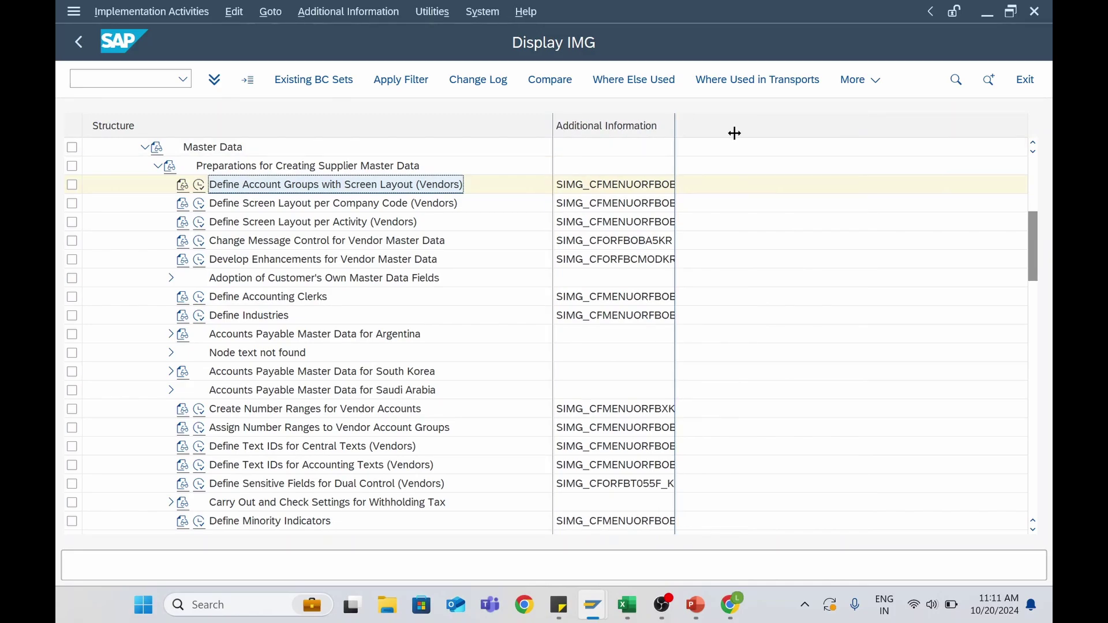
drag(735, 133, 747, 129)
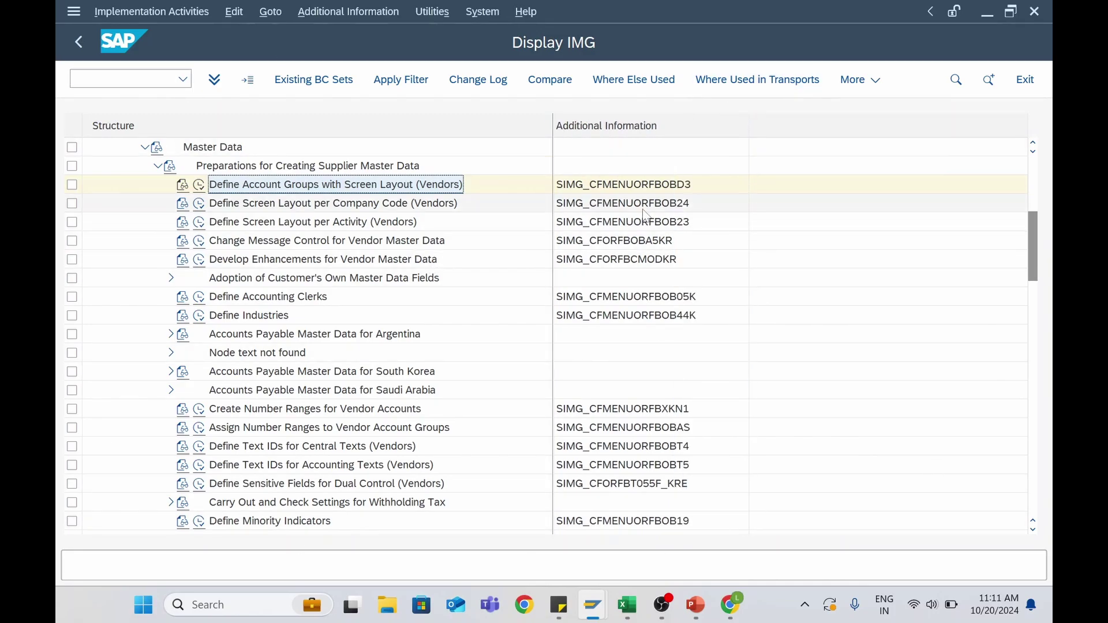
click(676, 190)
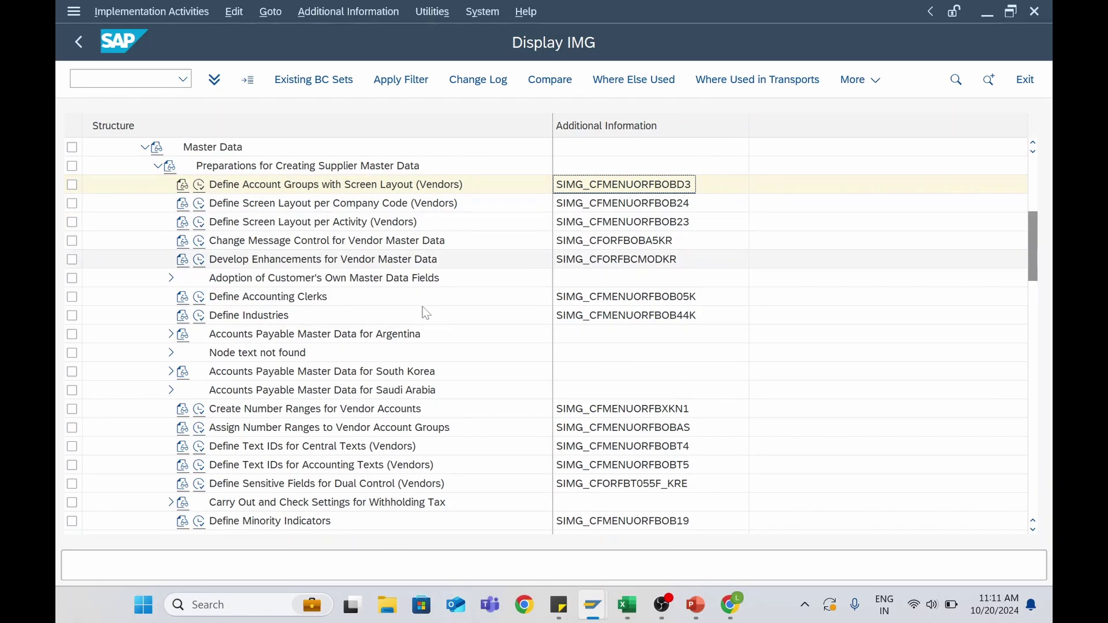
Open the vendor account groups via /OOBD3, viewing the locked entries read-only
click(199, 190)
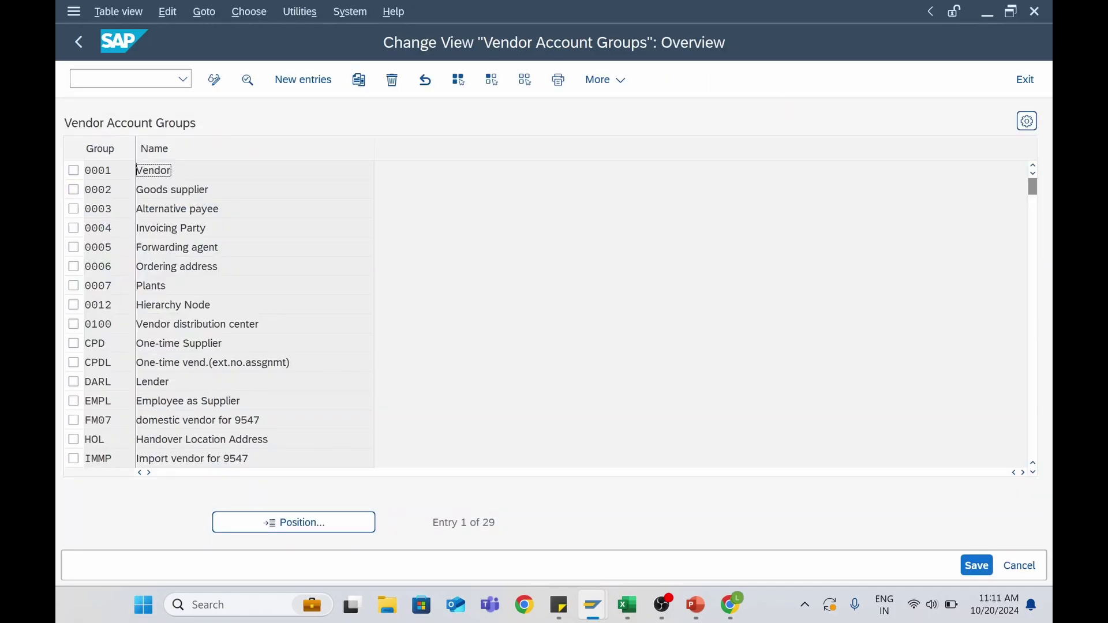
click(121, 80)
text(/oobd3)
key(Return)
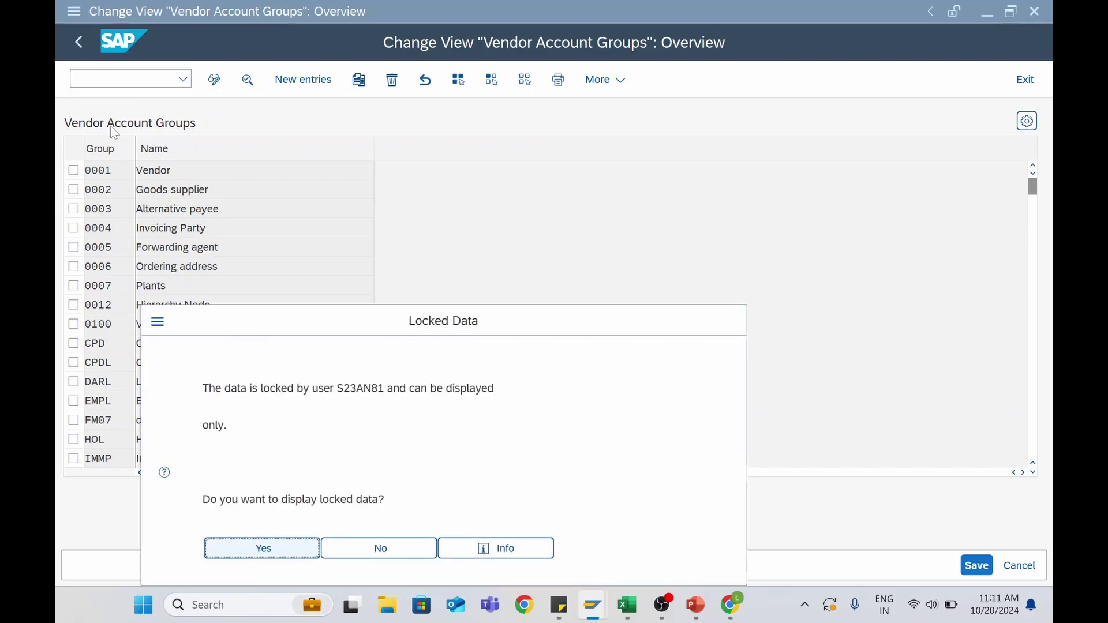
click(270, 549)
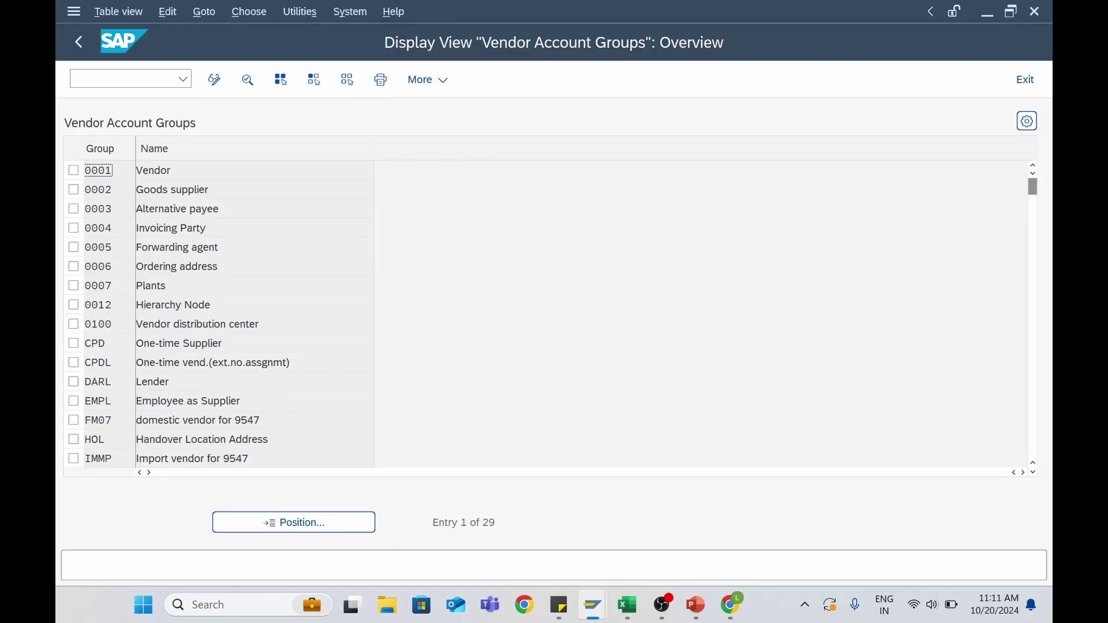
Select the 0001 Vendor group and switch the account groups list into change mode
click(84, 54)
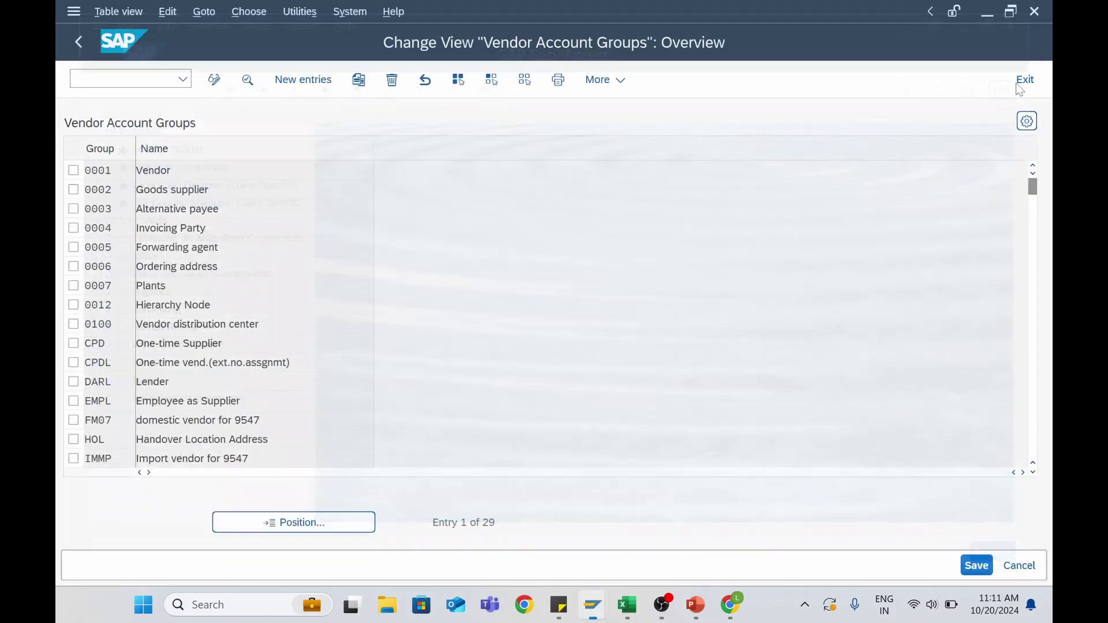
click(214, 84)
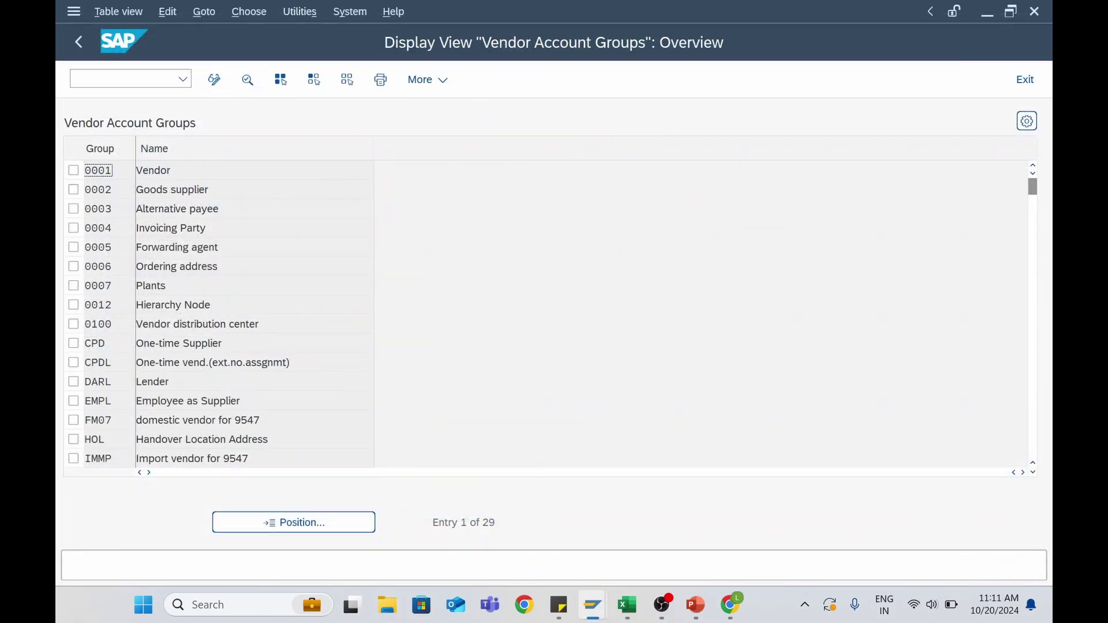
click(73, 169)
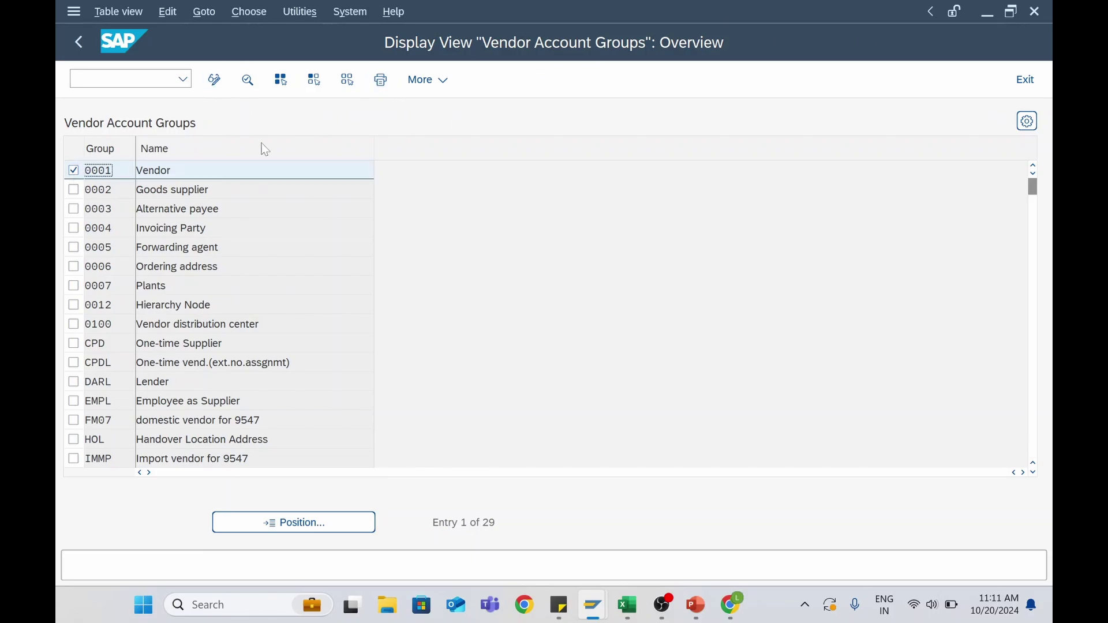
click(215, 81)
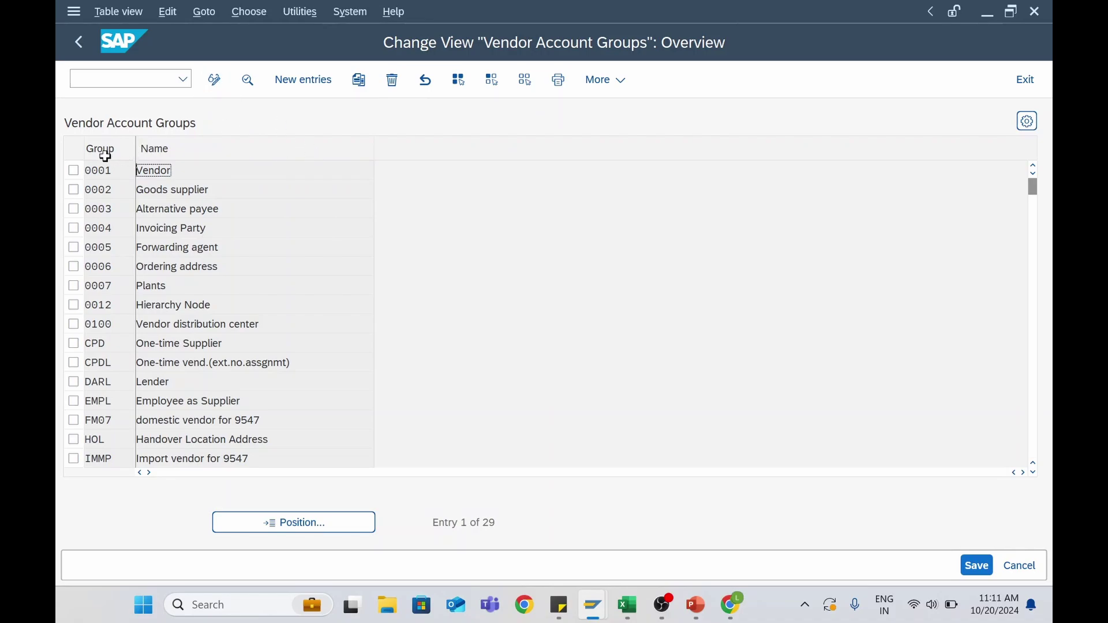
Copy group 0001 as Z006 with meaning 'Vendor - Z006', save it, and go back to the IMG
click(73, 170)
click(359, 81)
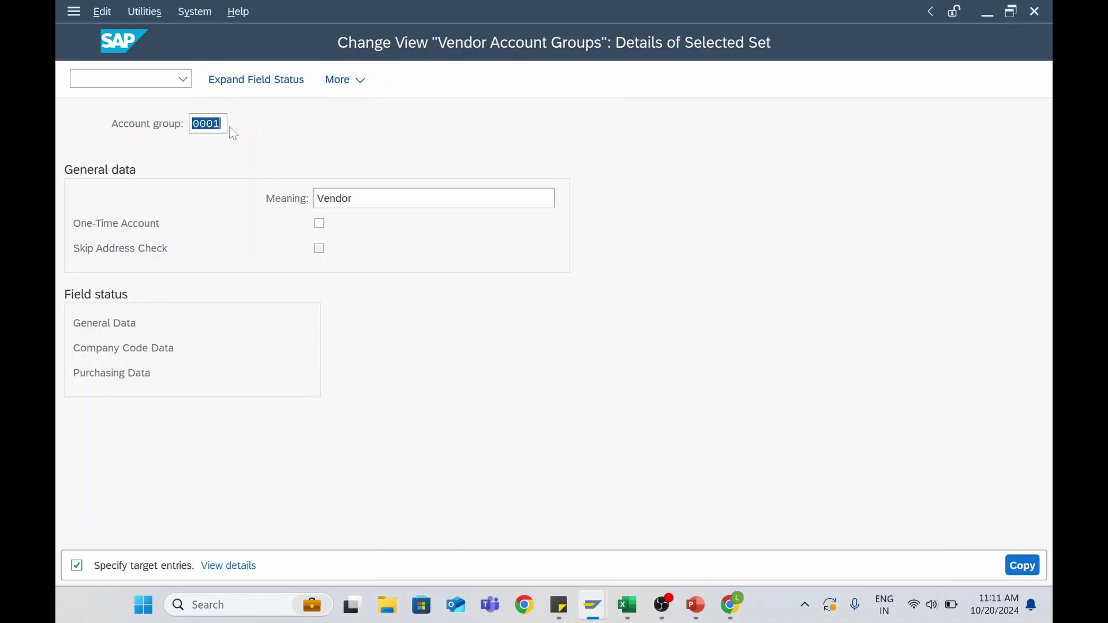
click(222, 124)
key(BackSpace)
key(BackSpace)
key(BackSpace)
text(Z006)
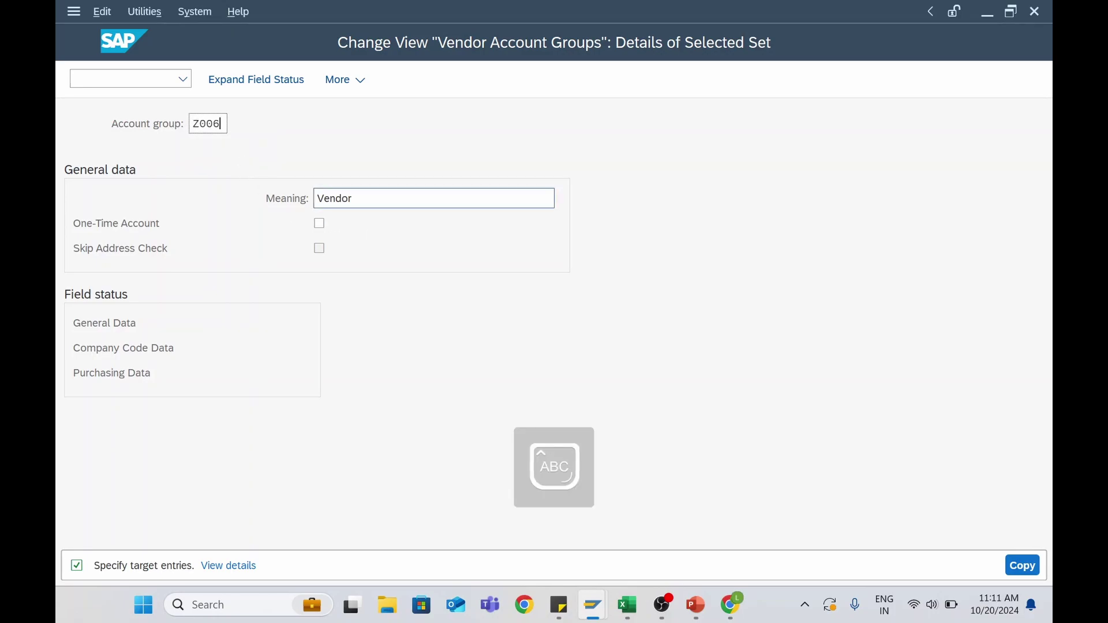
click(361, 199)
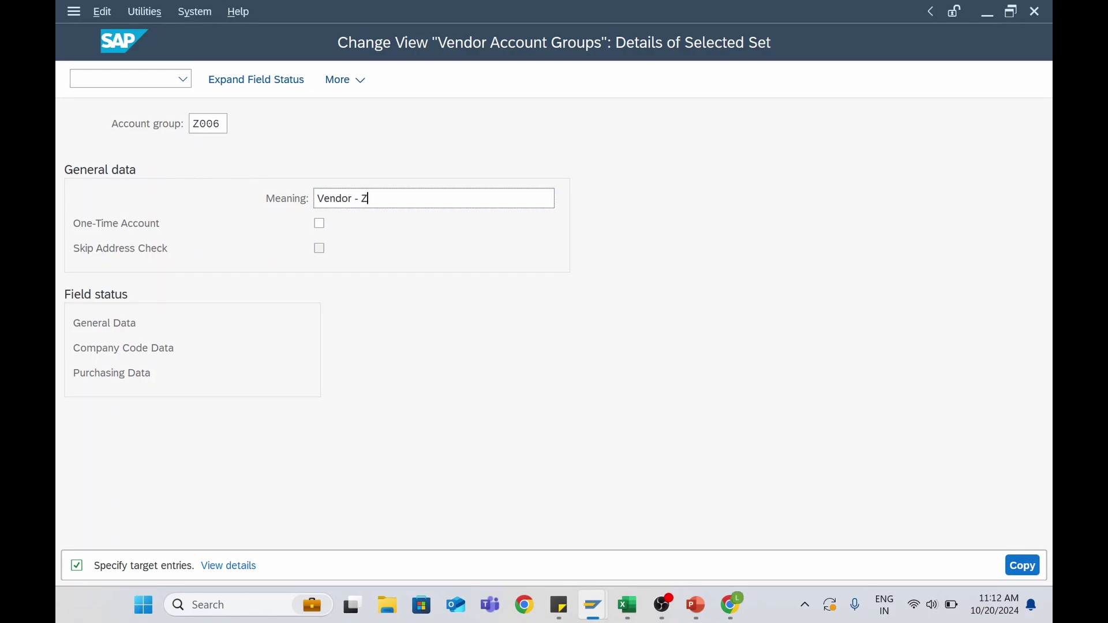
text(- Z006)
click(1022, 566)
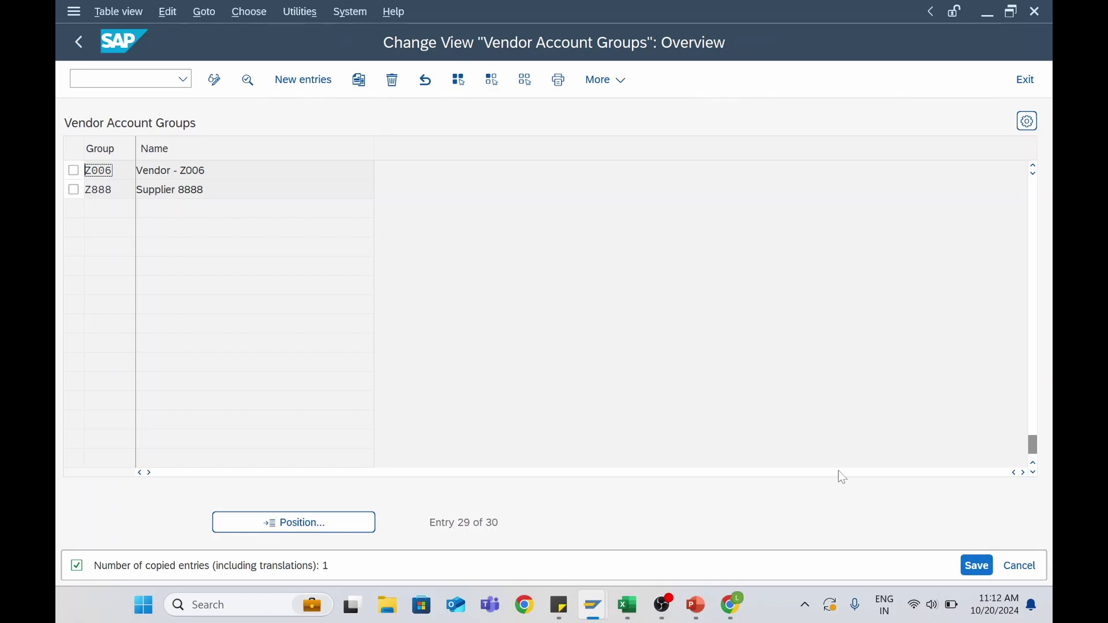
click(975, 569)
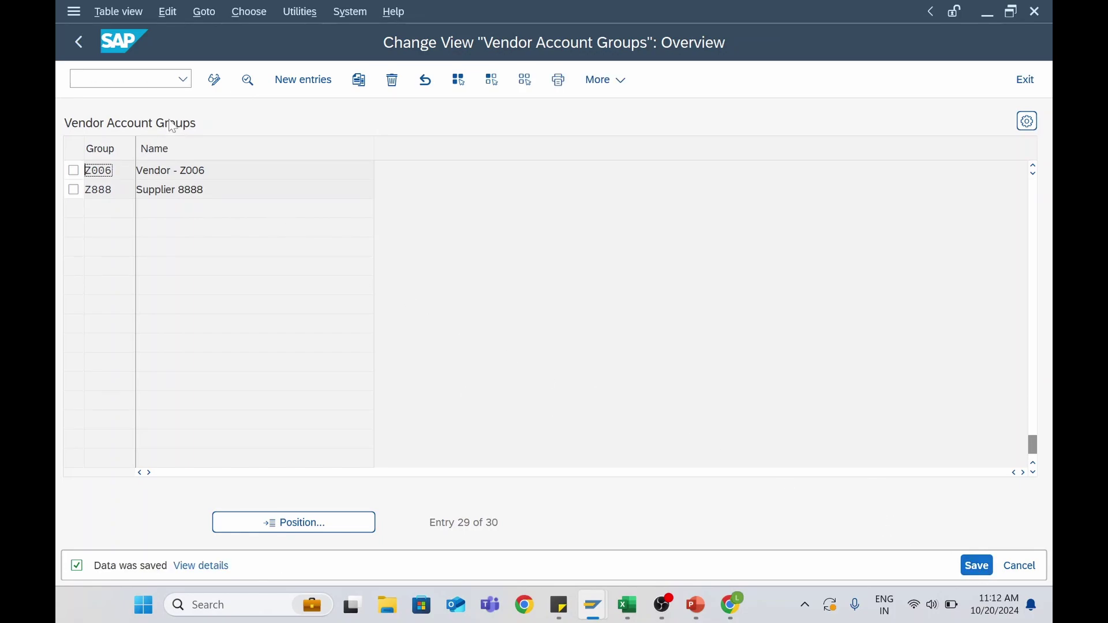
click(84, 51)
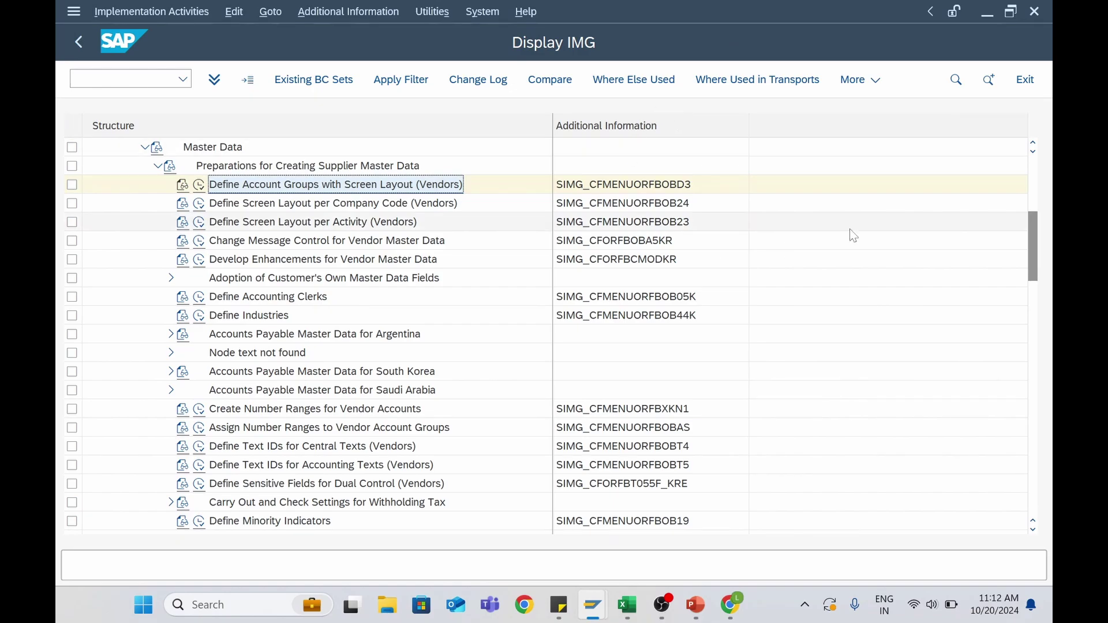
After checking the lesson, select Create Number Ranges for Vendor Accounts in the IMG tree
key(alt+Tab)
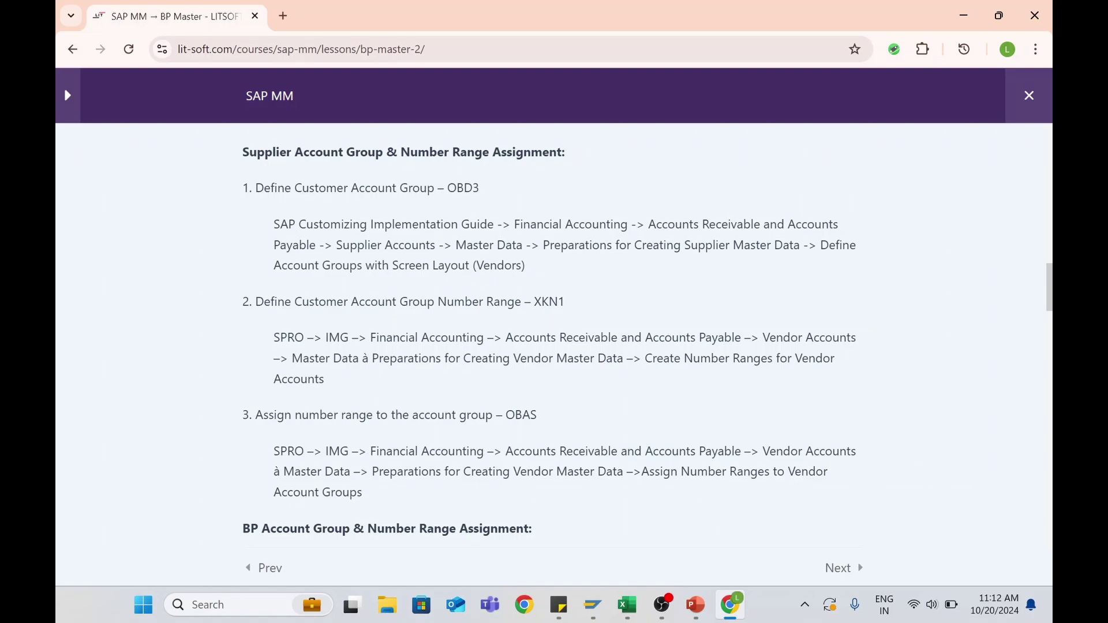
key(alt+Tab)
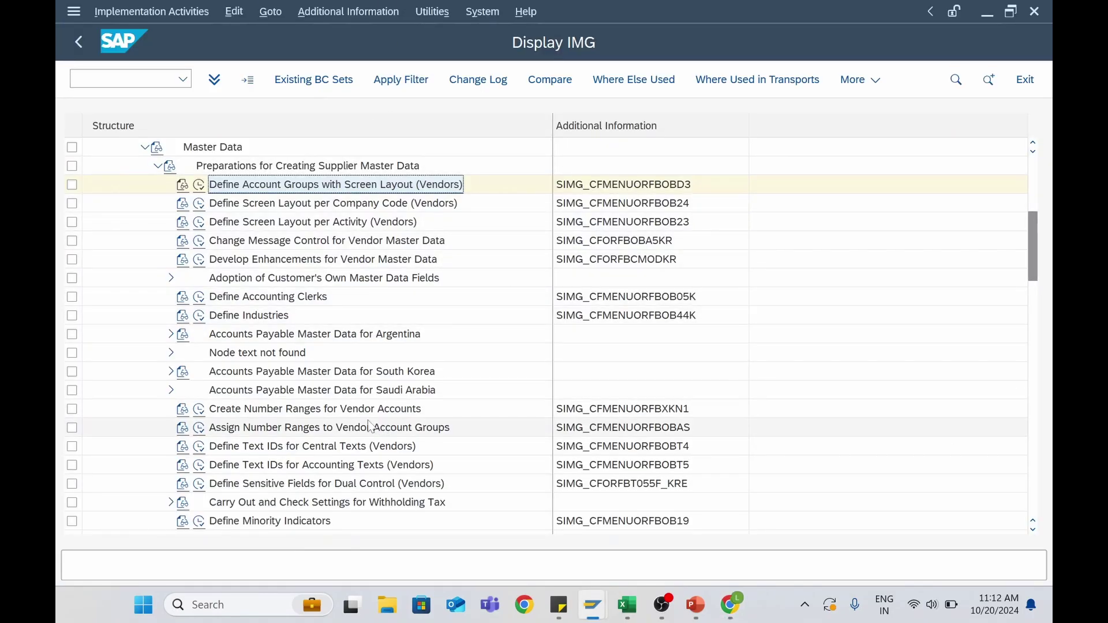
click(325, 414)
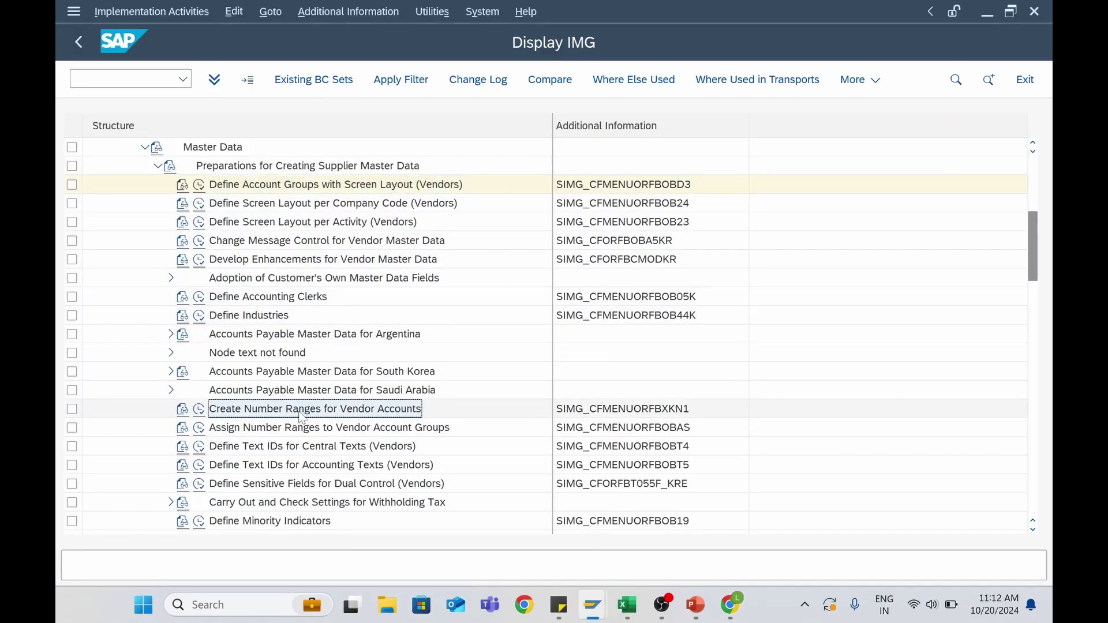
click(303, 415)
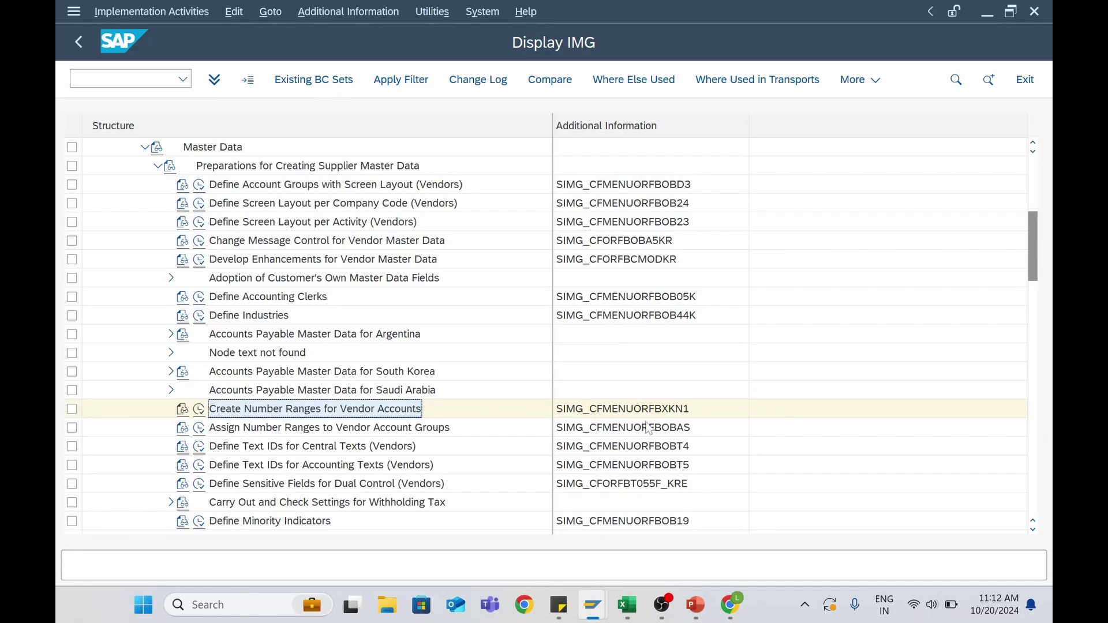
Run XKN1 and open the vendor (KREDITOR) number range intervals in change mode
click(199, 410)
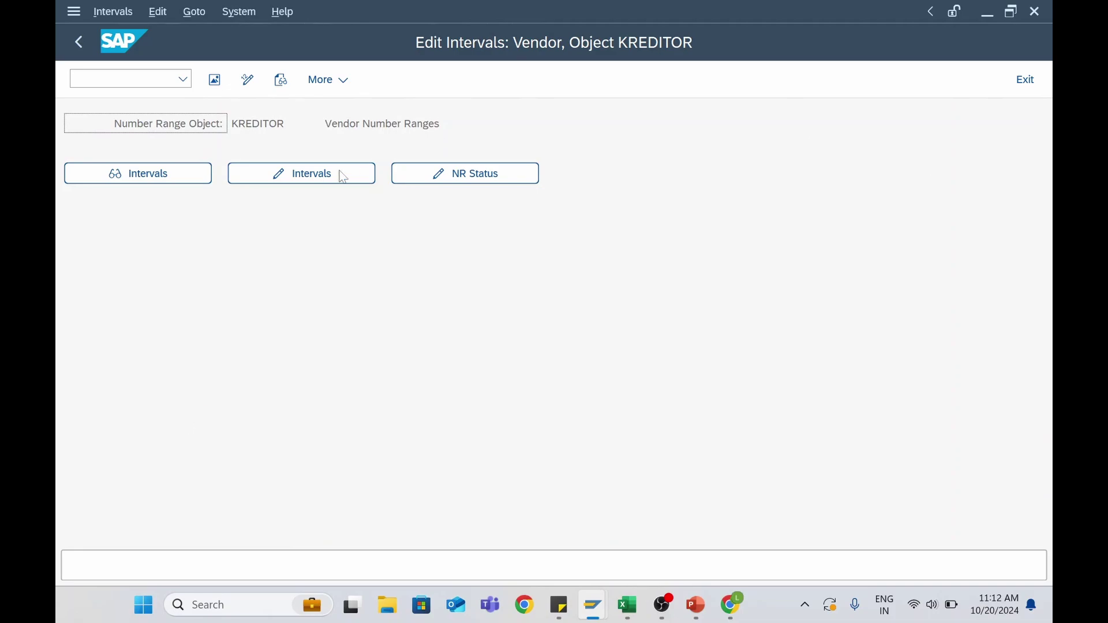
click(149, 181)
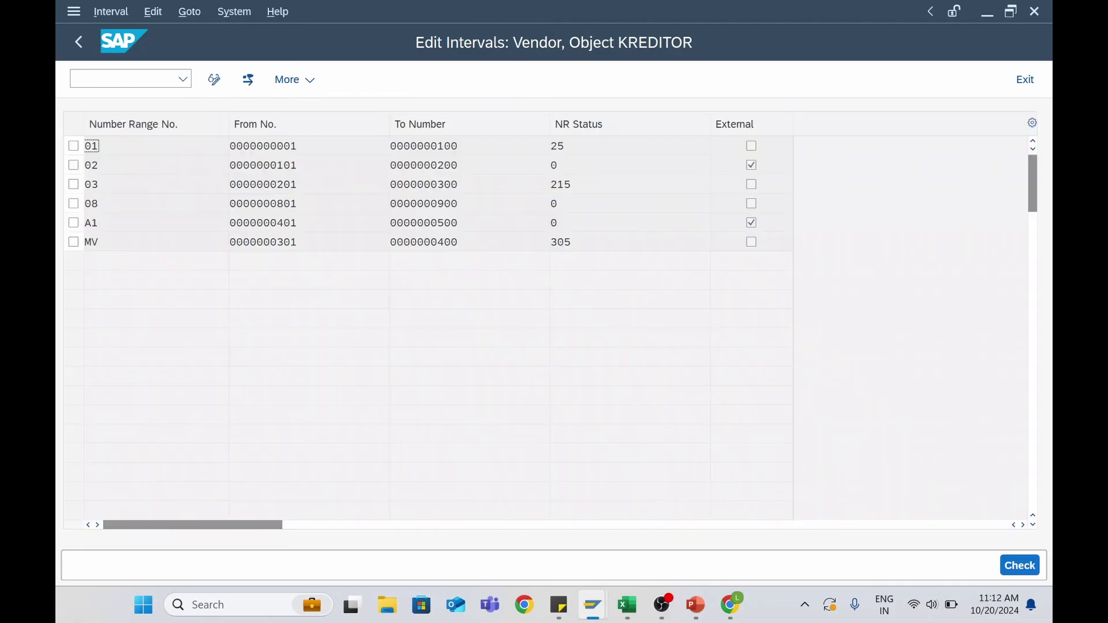
click(79, 41)
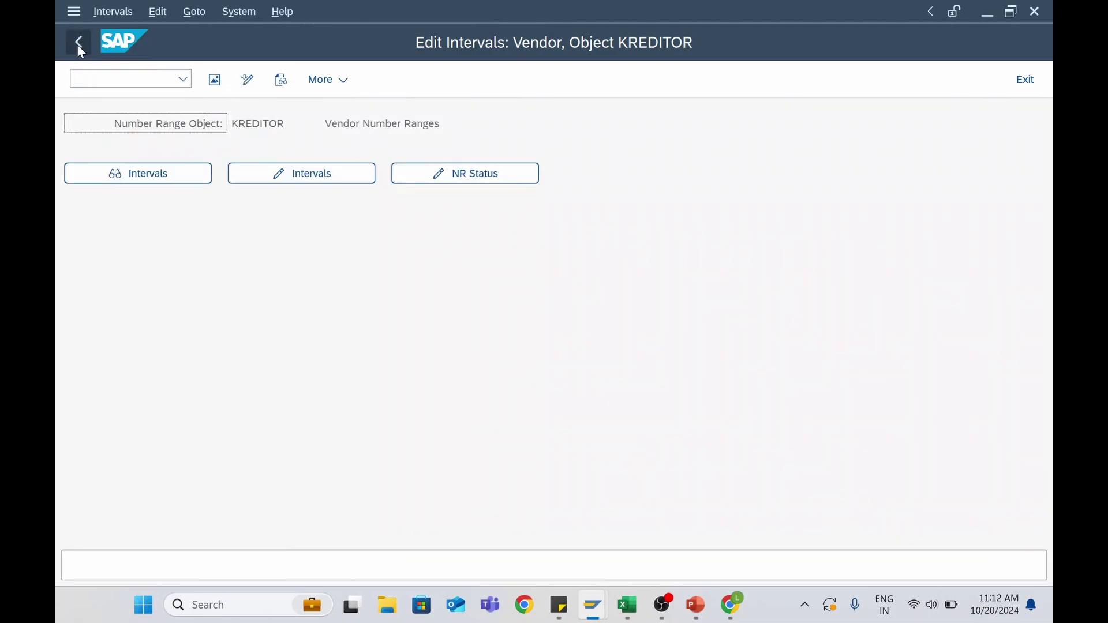
click(299, 176)
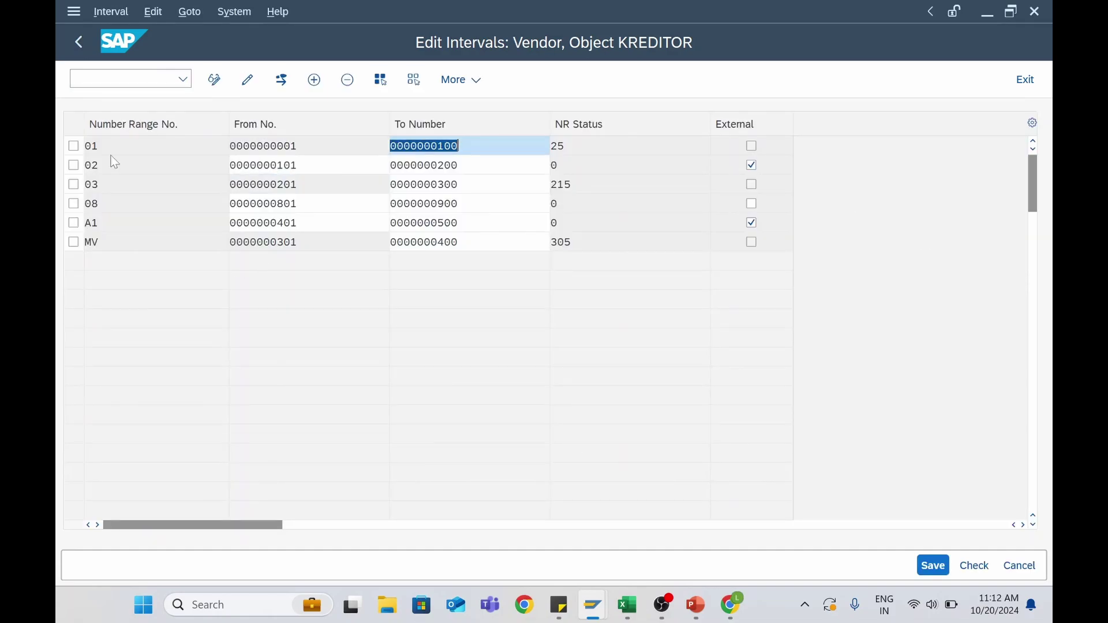
click(92, 184)
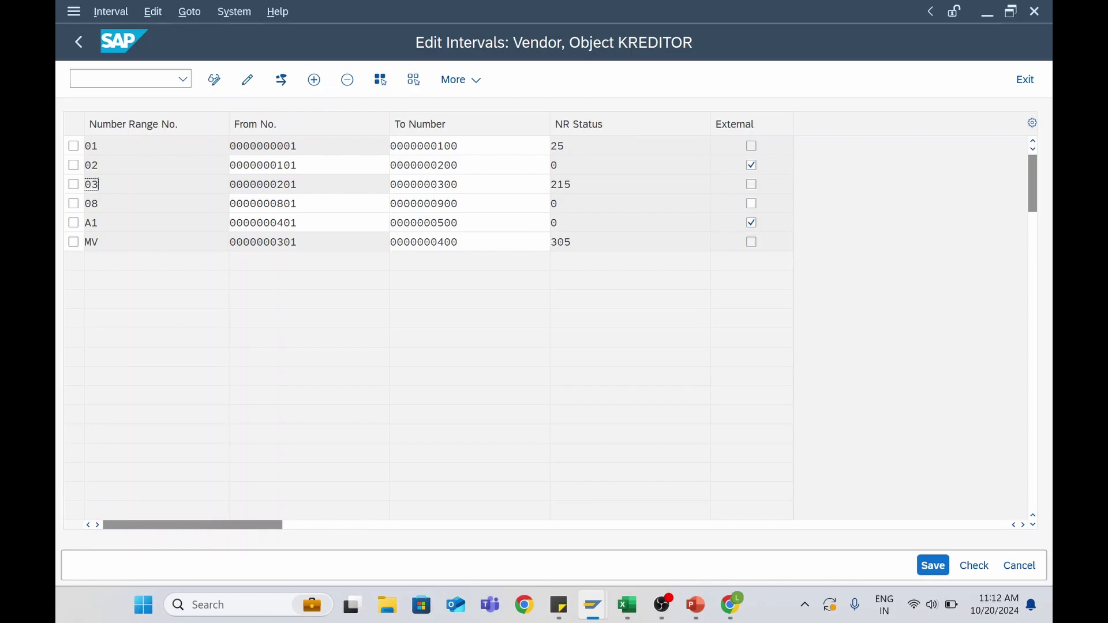
click(314, 80)
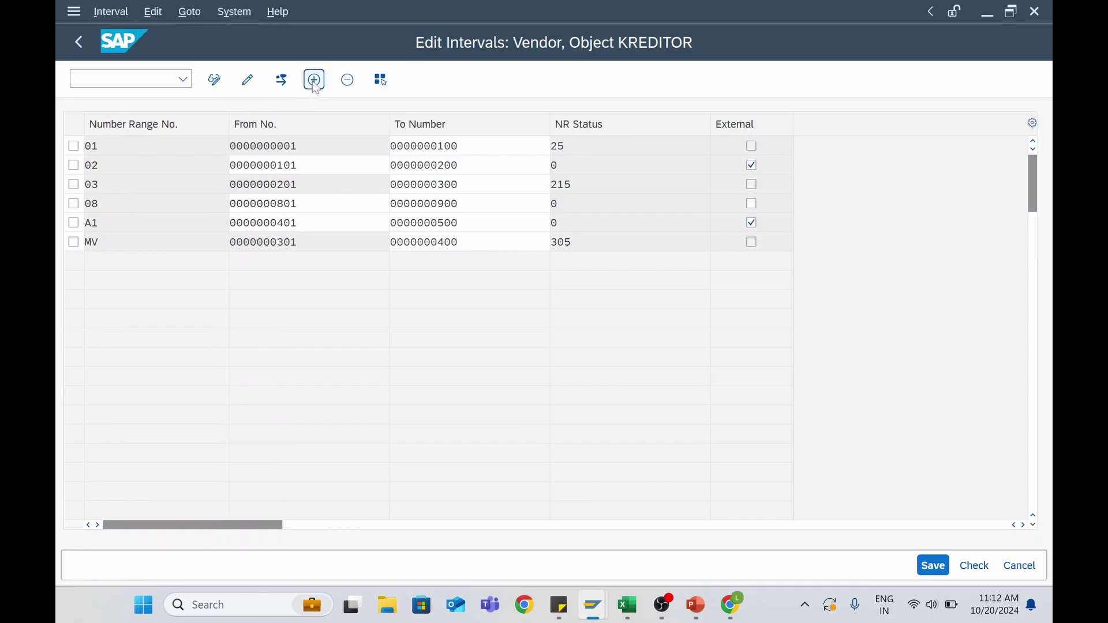
text(06)
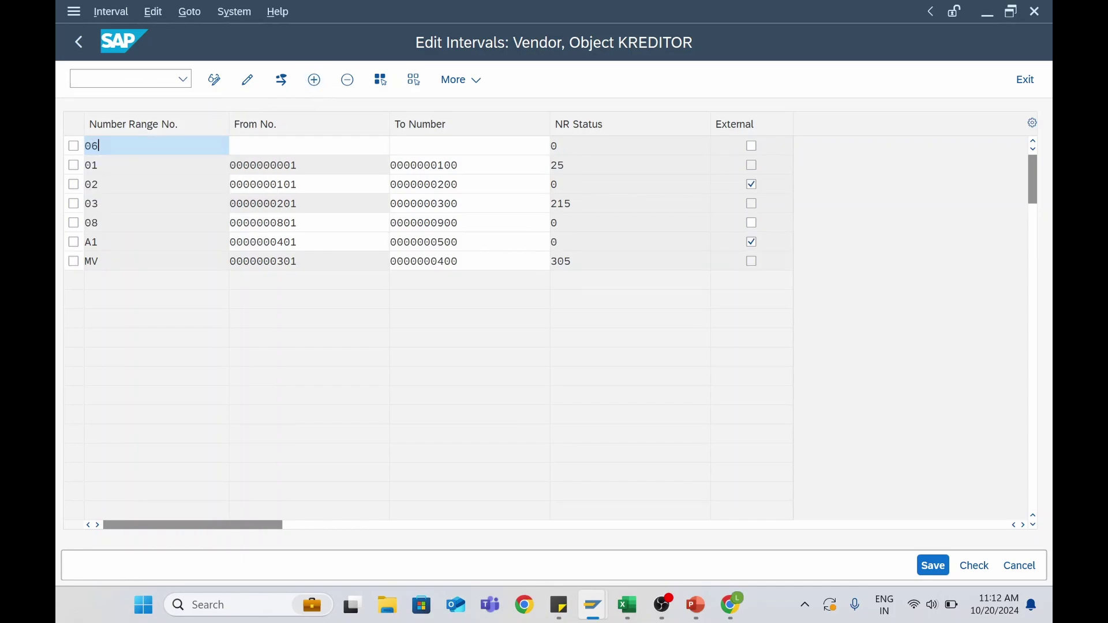
key(Tab)
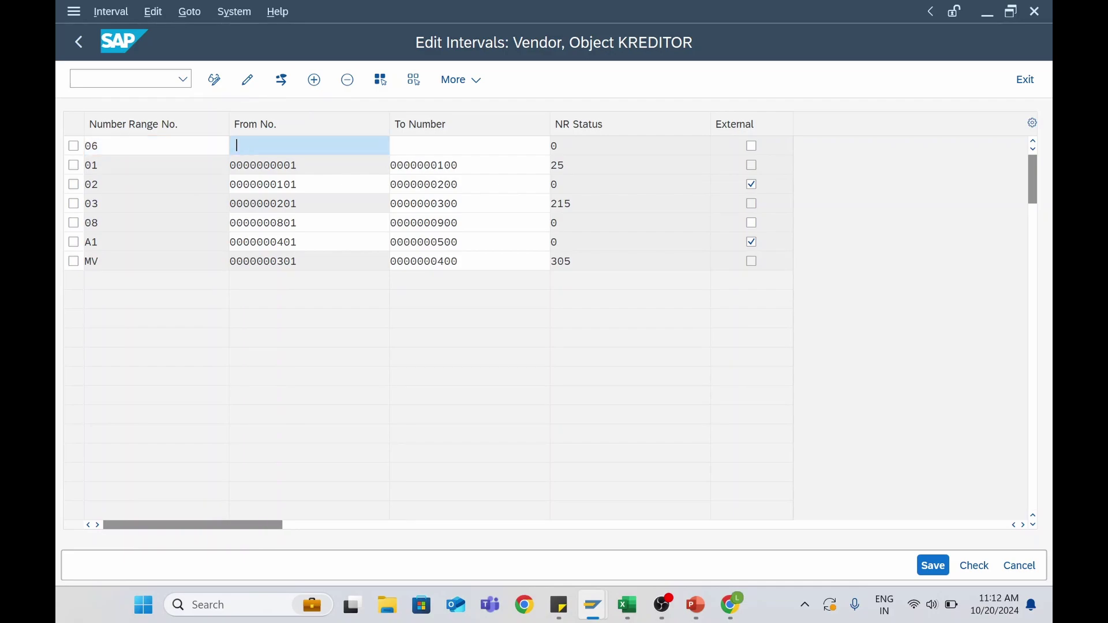
text(0000000601)
key(Tab)
text(0000000700)
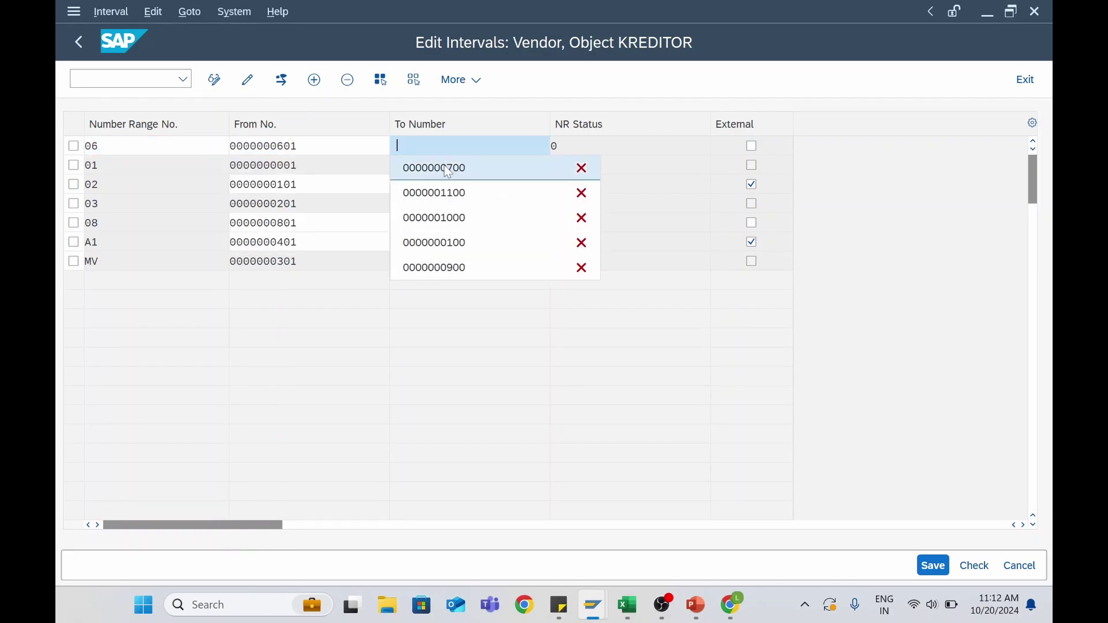
click(751, 147)
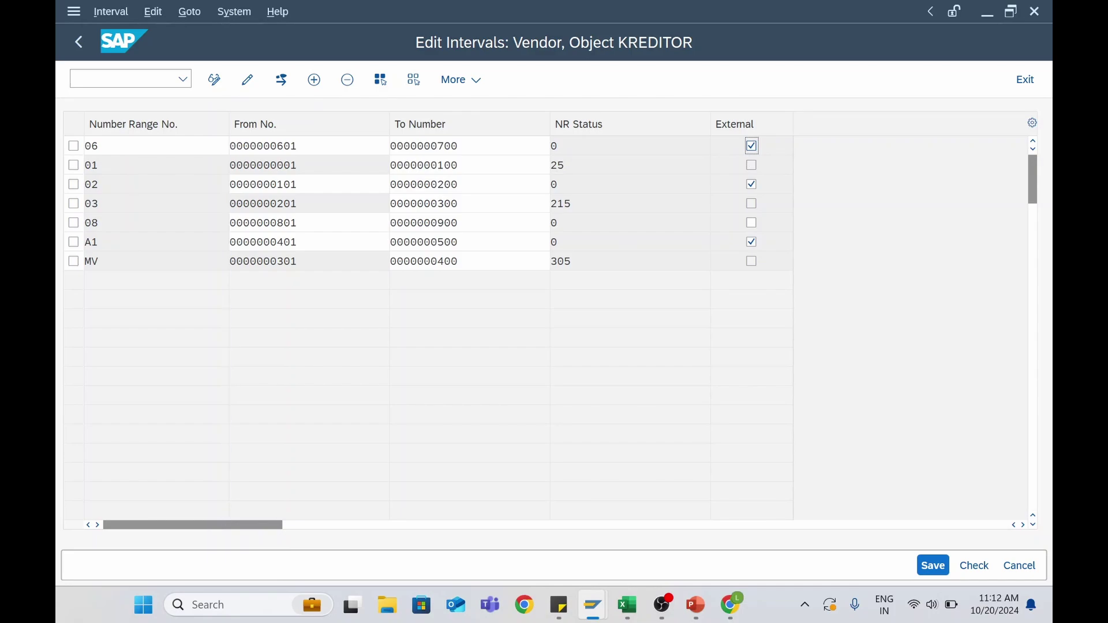
click(933, 566)
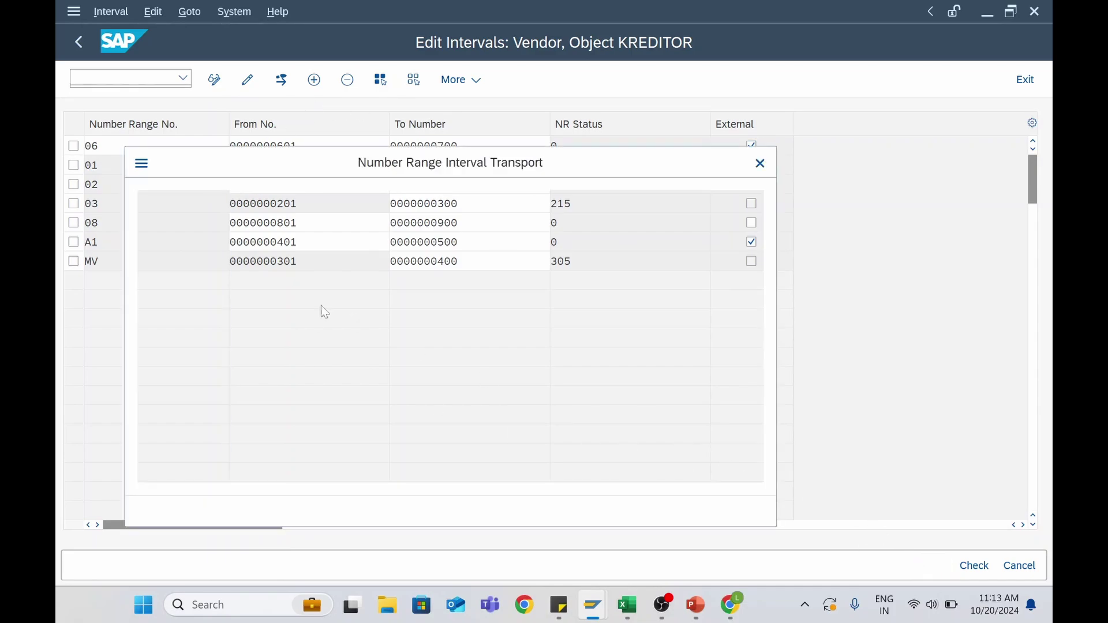
click(678, 511)
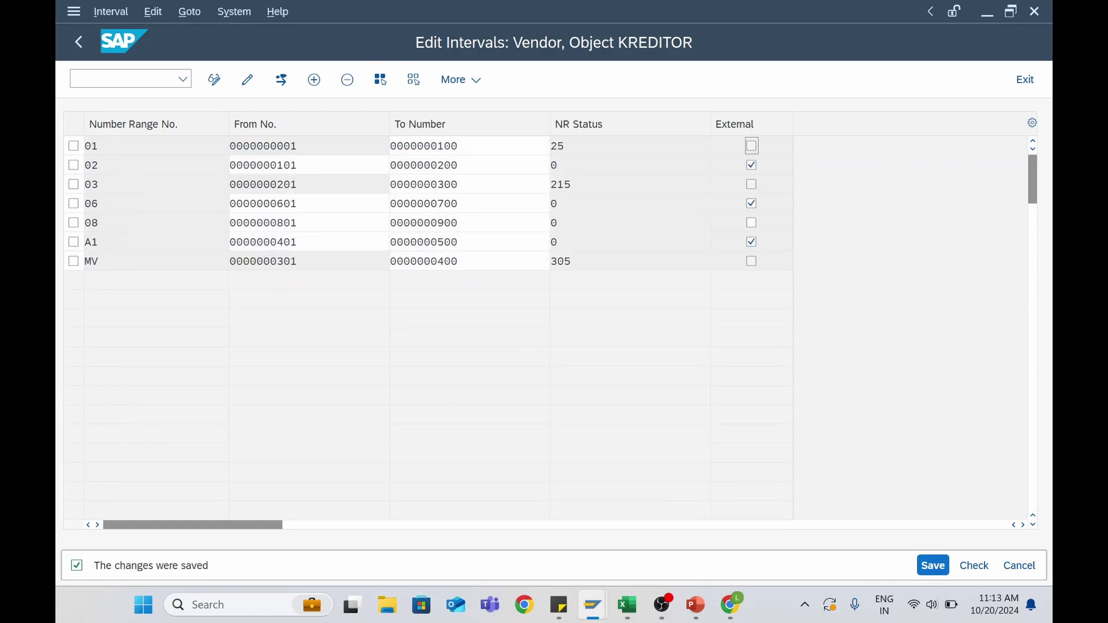
click(80, 44)
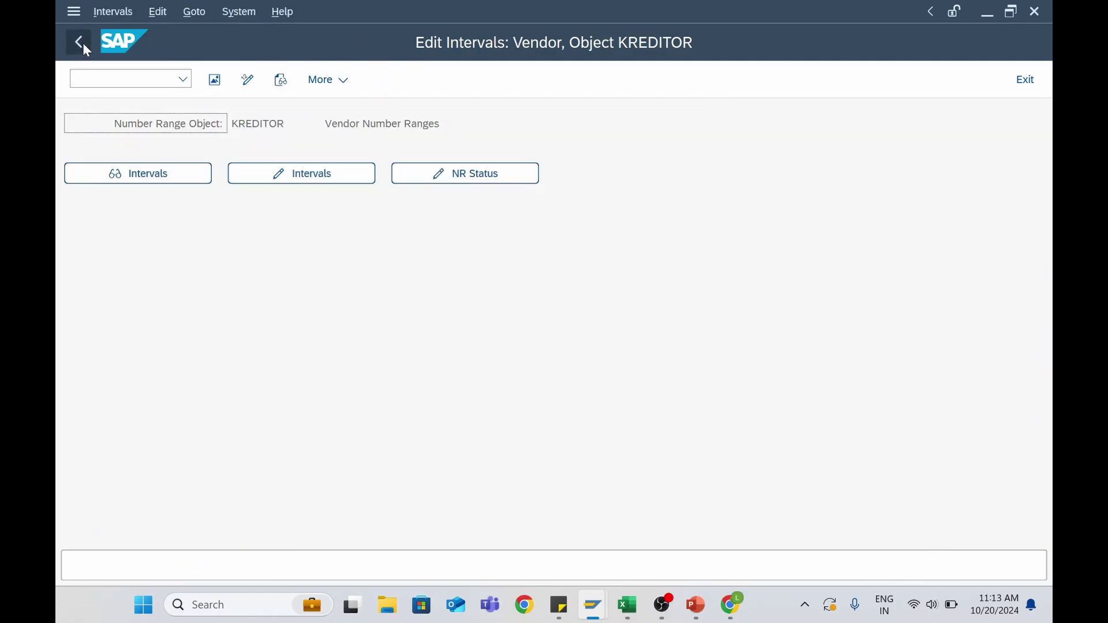
click(80, 44)
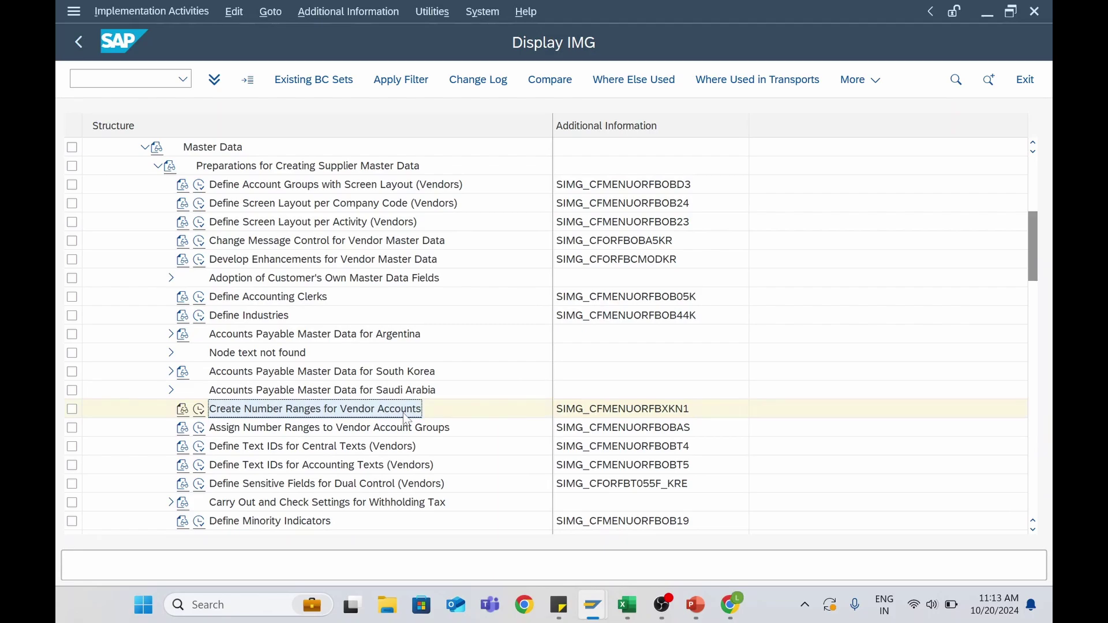
After checking the lesson, run Assign Number Ranges to Vendor Account Groups
key(alt+Tab)
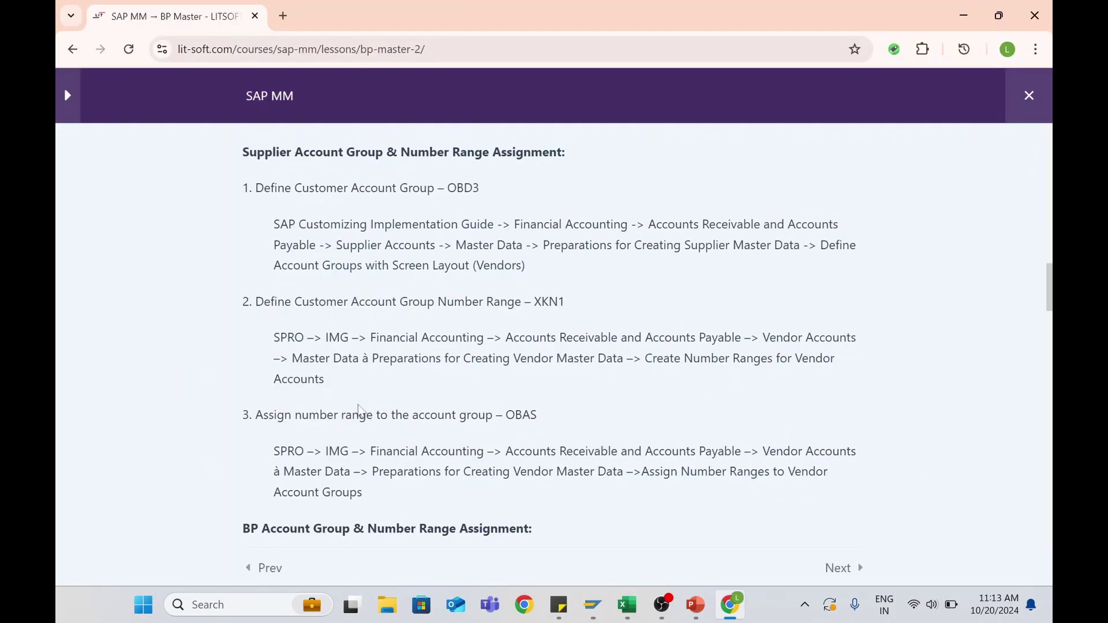
scroll(358, 410, down, 3)
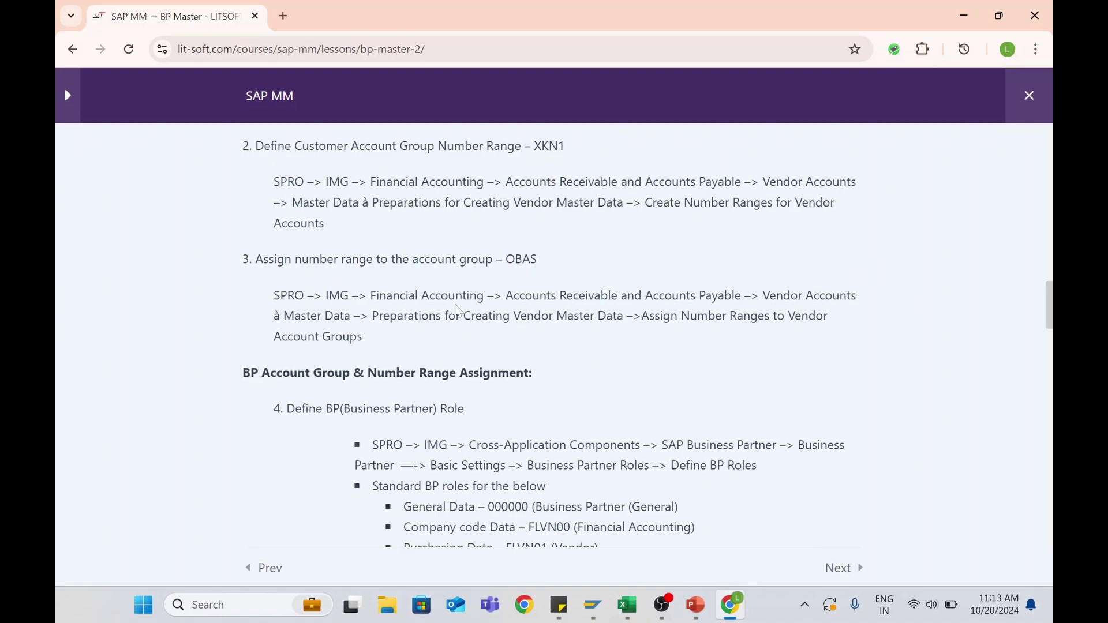
key(alt+Tab)
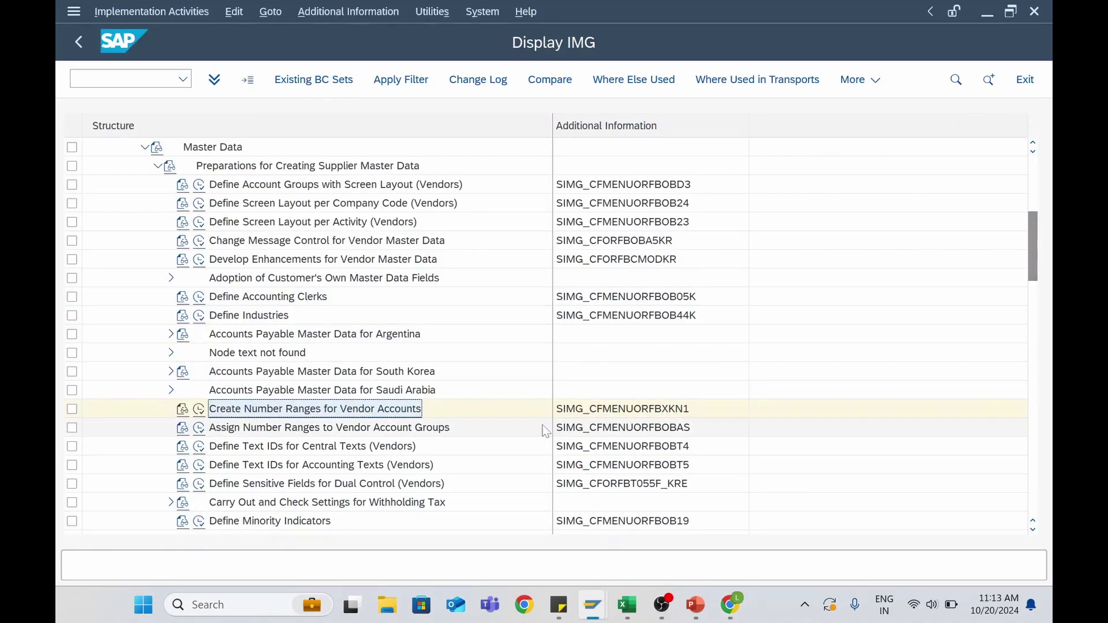
scroll(961, 500, down, 1)
click(669, 413)
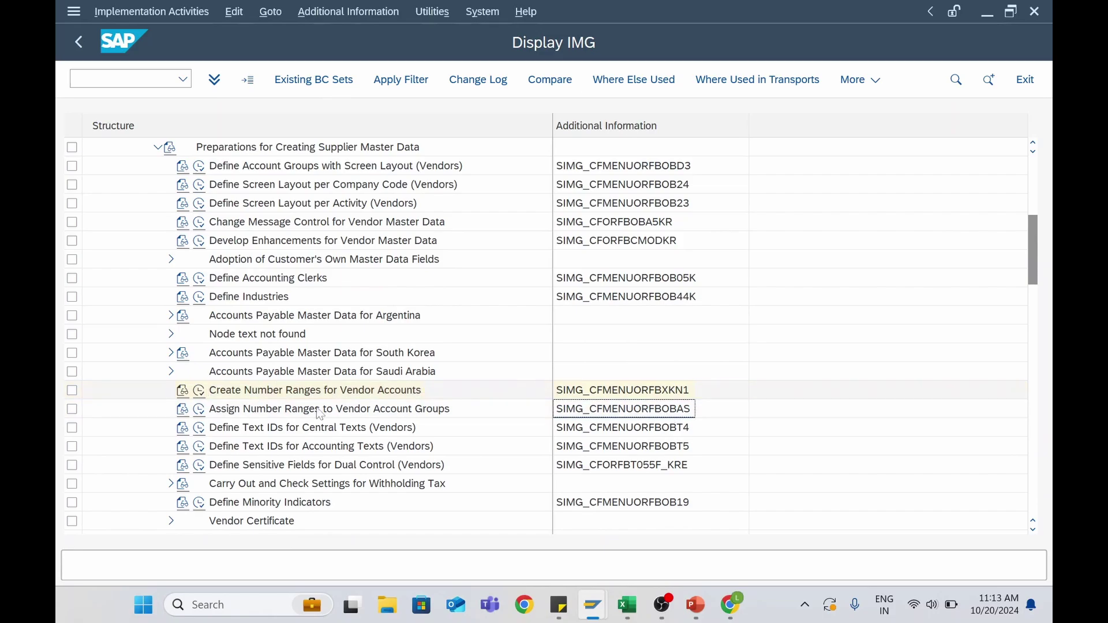
click(199, 410)
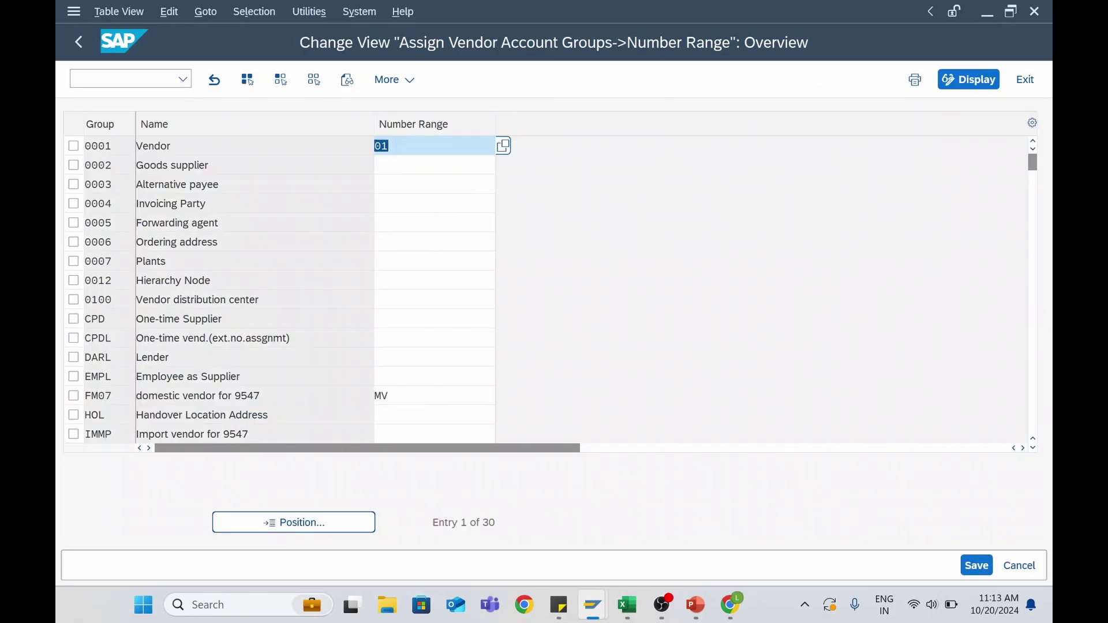
Assign number range 06 to account group Z006, save, and return to the IMG tree
click(303, 525)
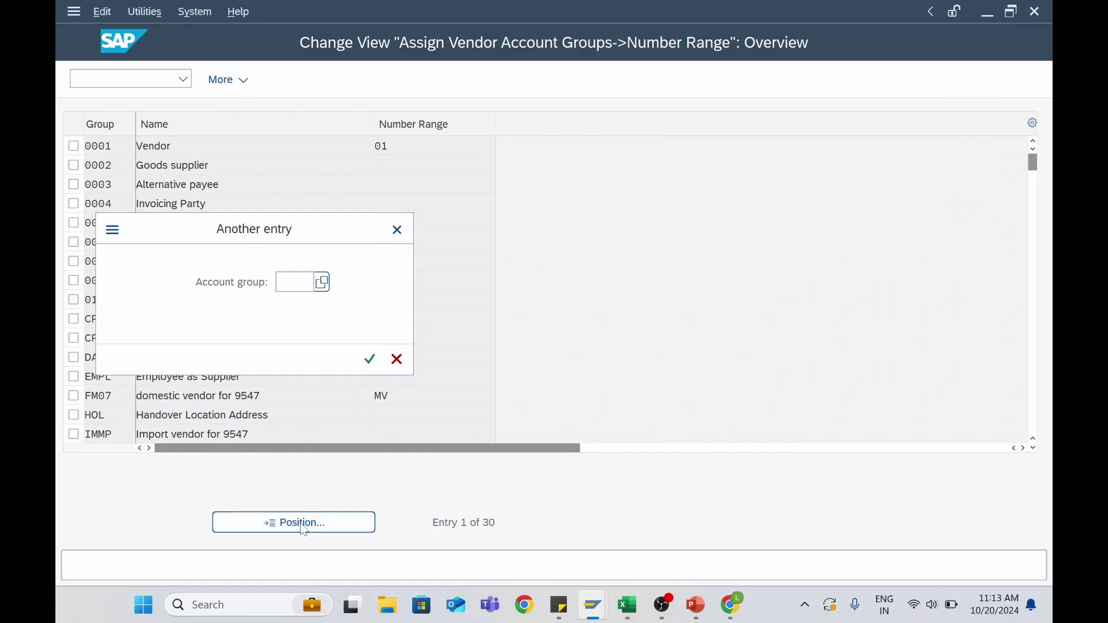
text(Z00)
key(Return)
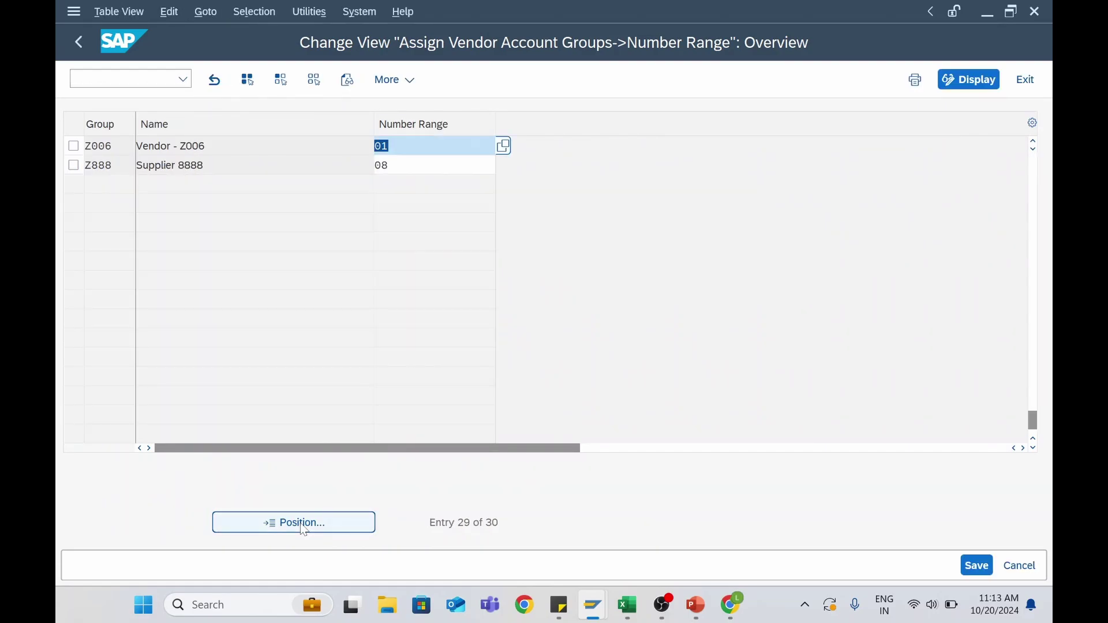
click(505, 146)
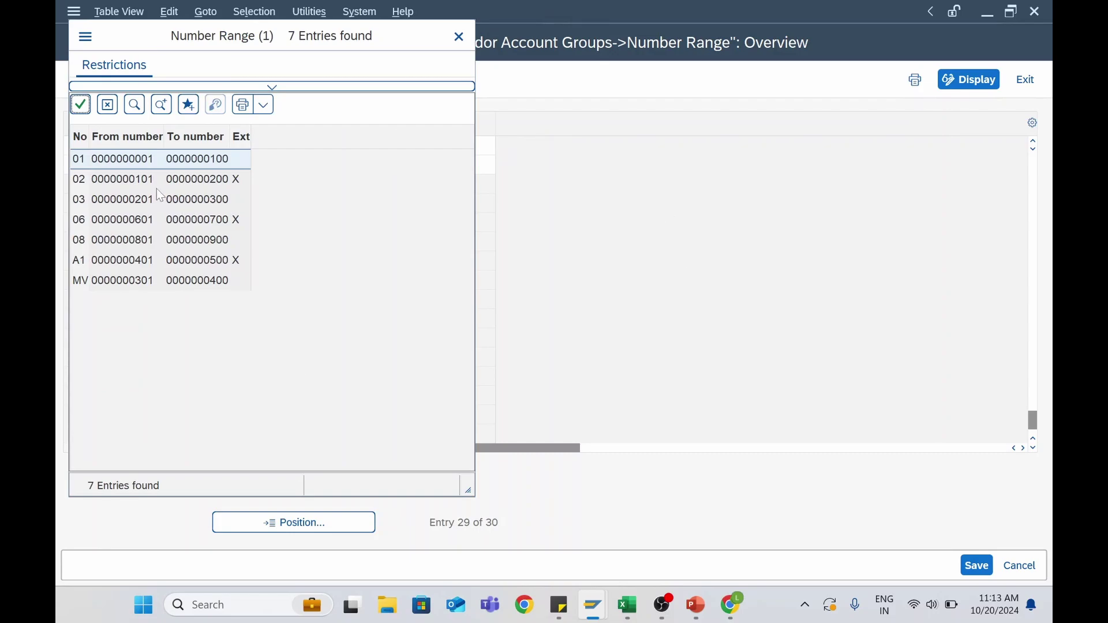
double_click(140, 219)
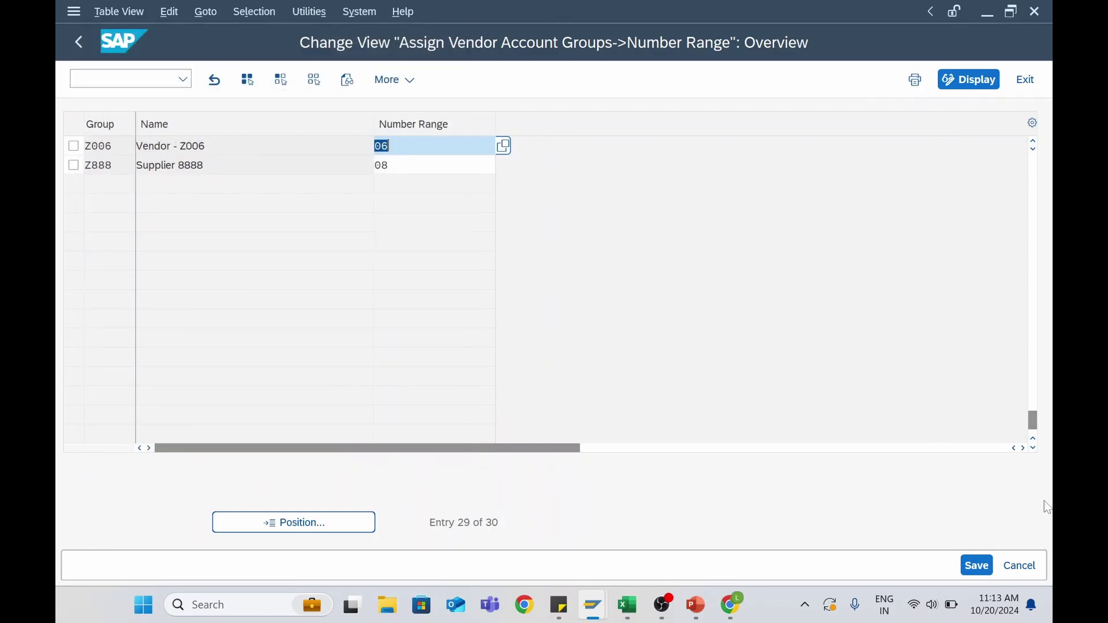
click(977, 565)
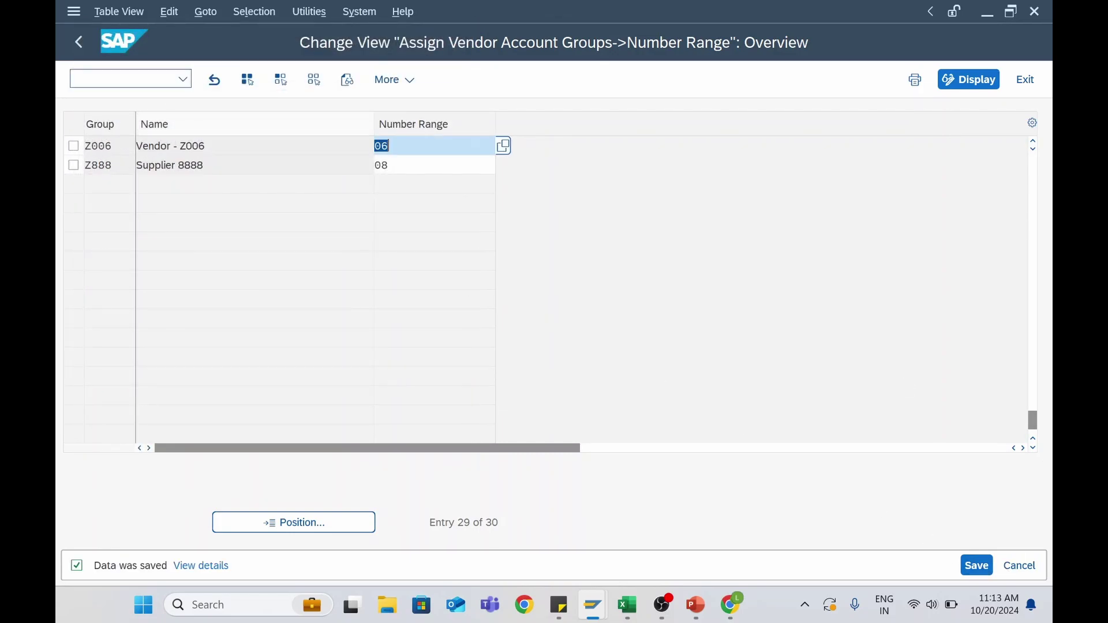
click(76, 44)
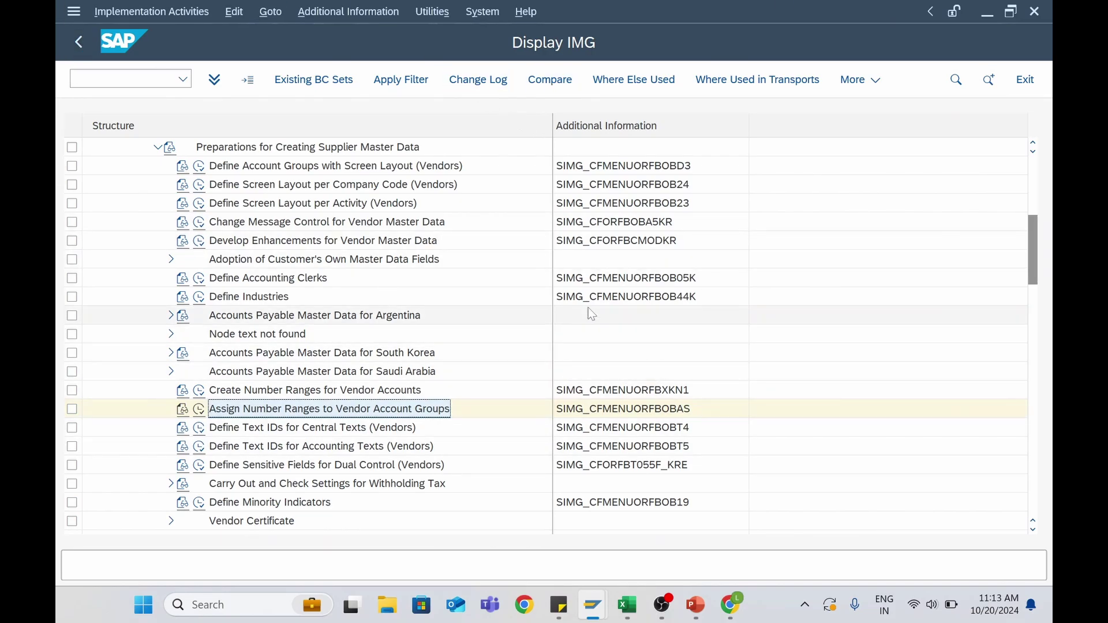
mouse_move(630, 602)
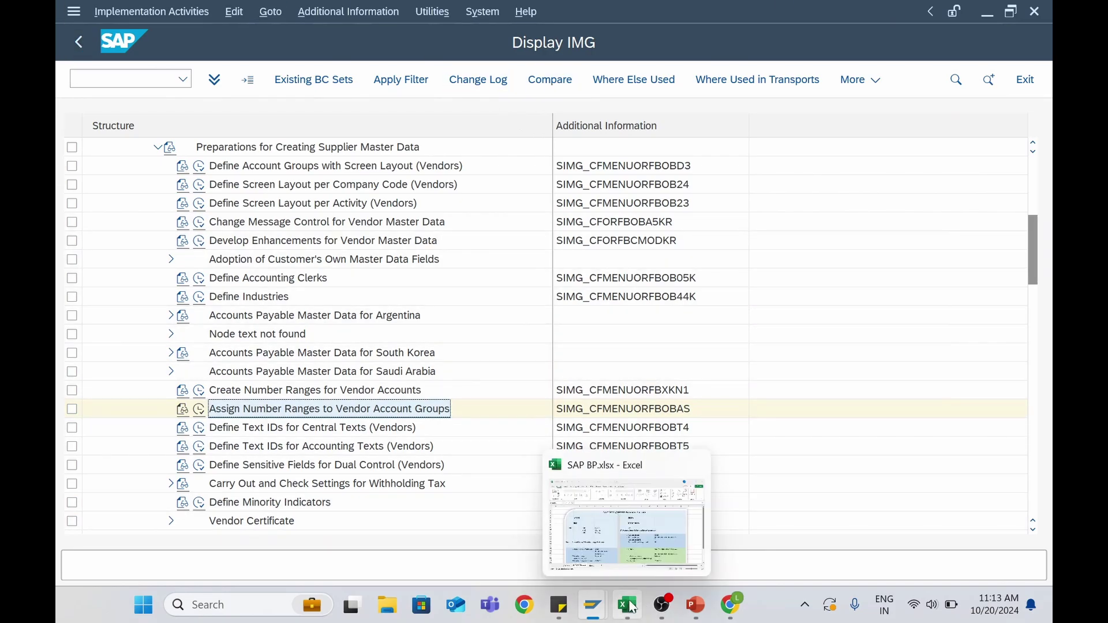
click(727, 497)
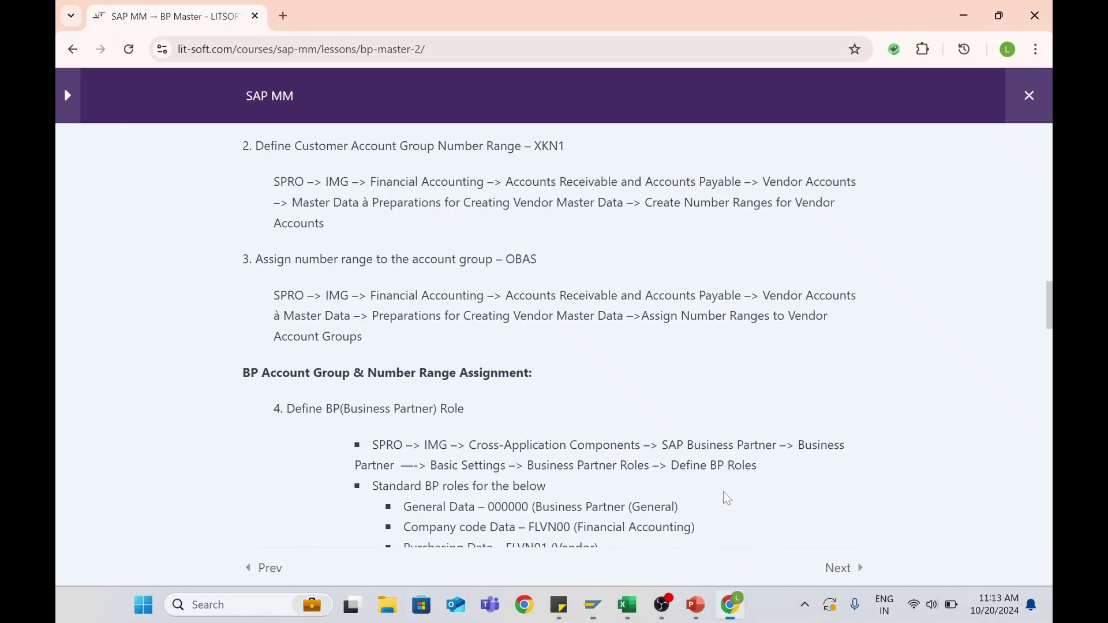
scroll(525, 346, down, 15)
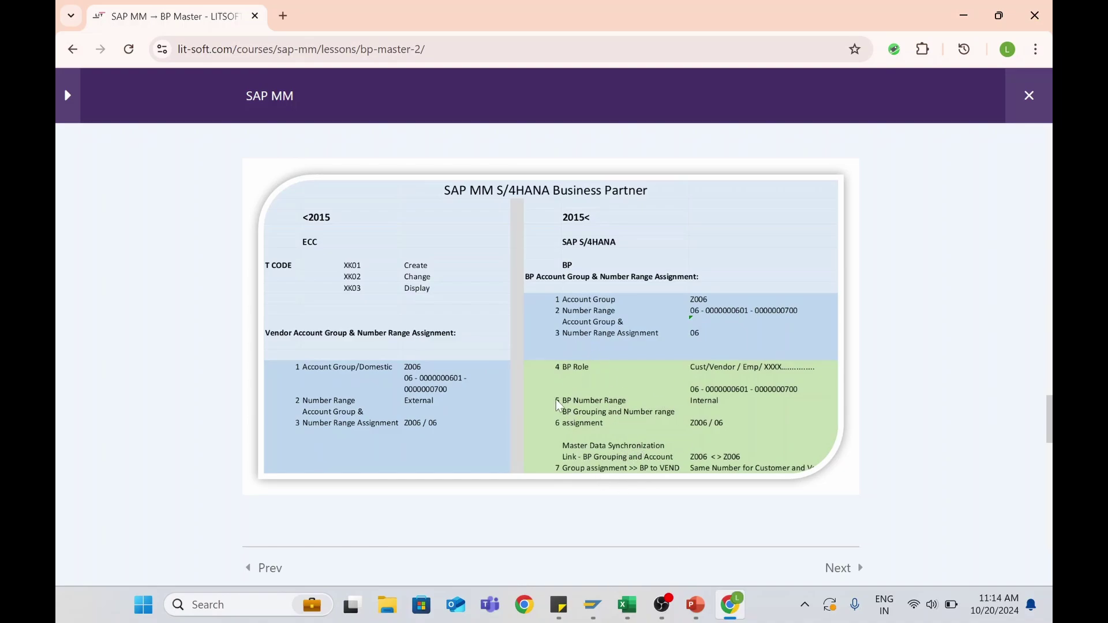
scroll(558, 406, up, 15)
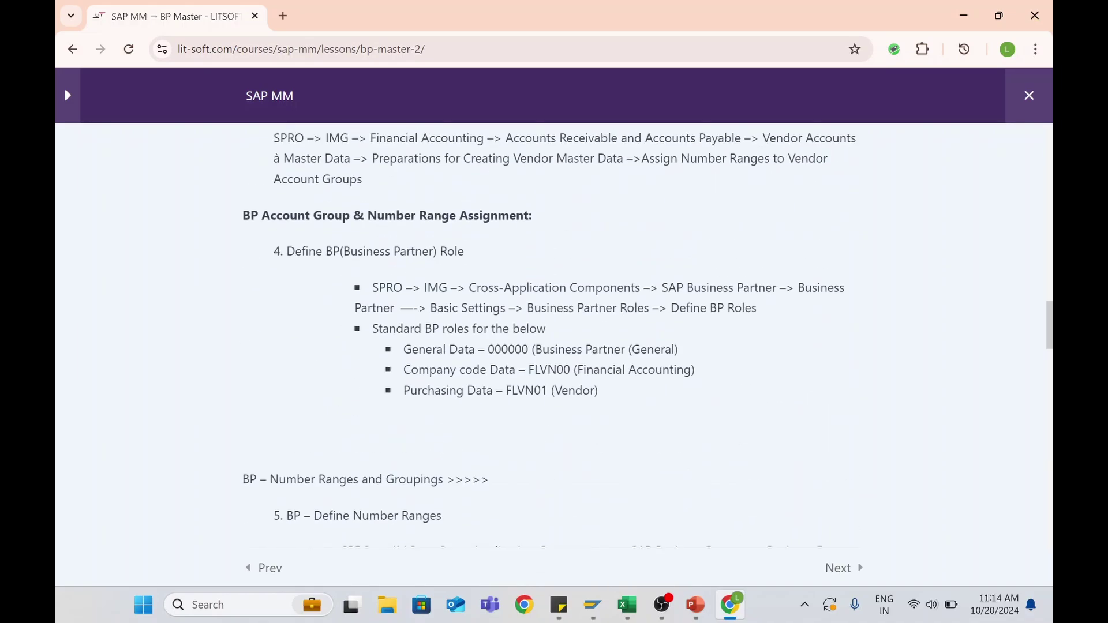
scroll(364, 334, up, 10)
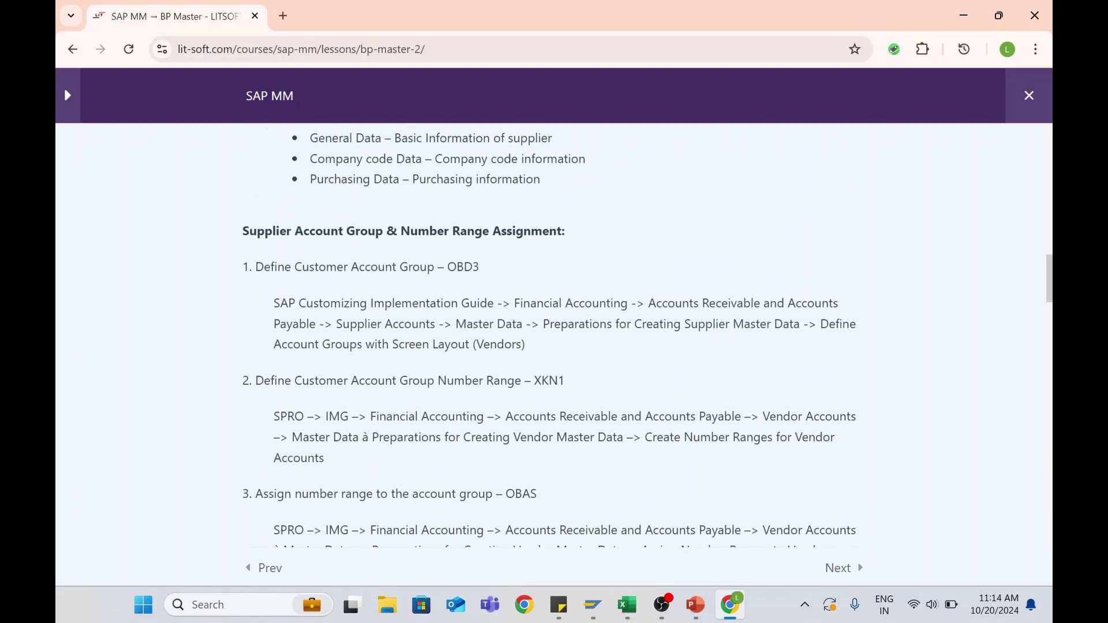
scroll(362, 355, down, 10)
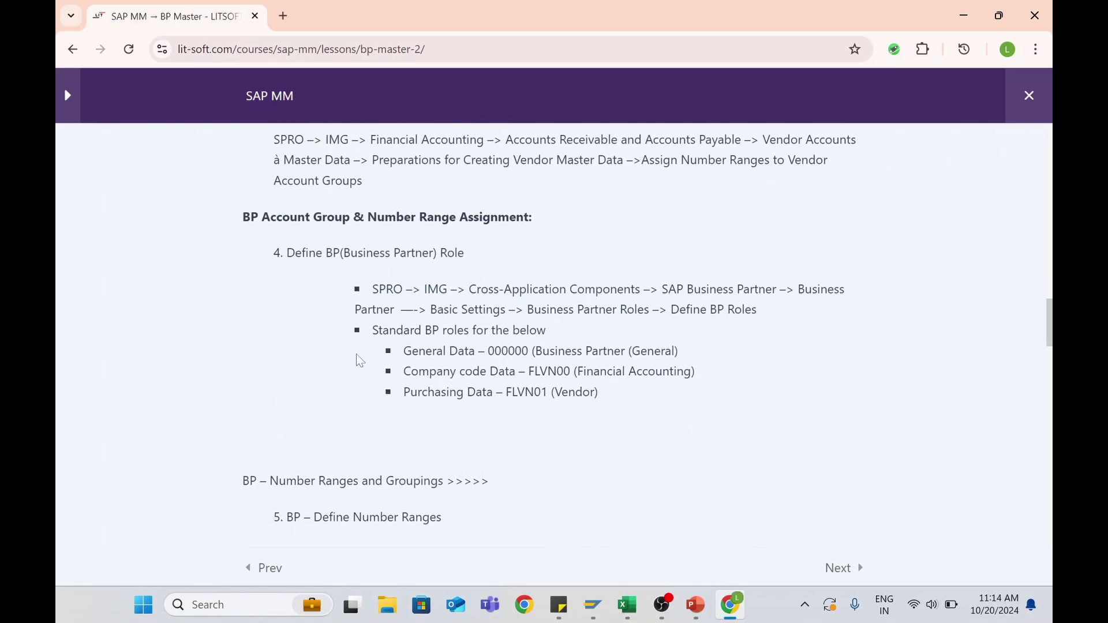
scroll(359, 360, down, 4)
scroll(359, 360, up, 8)
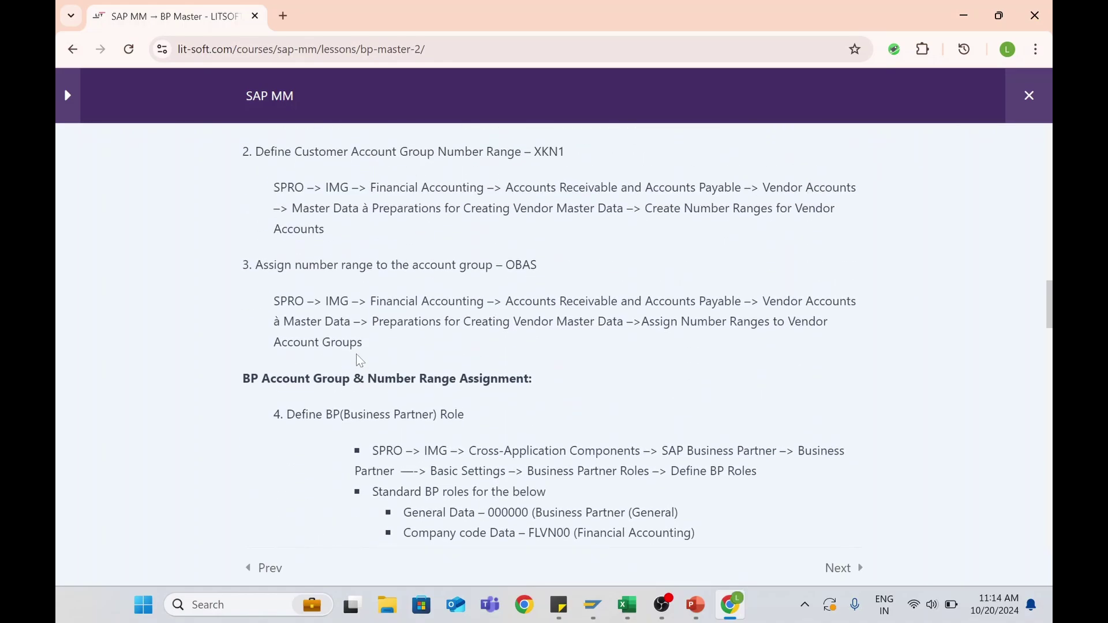
scroll(360, 359, up, 3)
scroll(359, 359, down, 1)
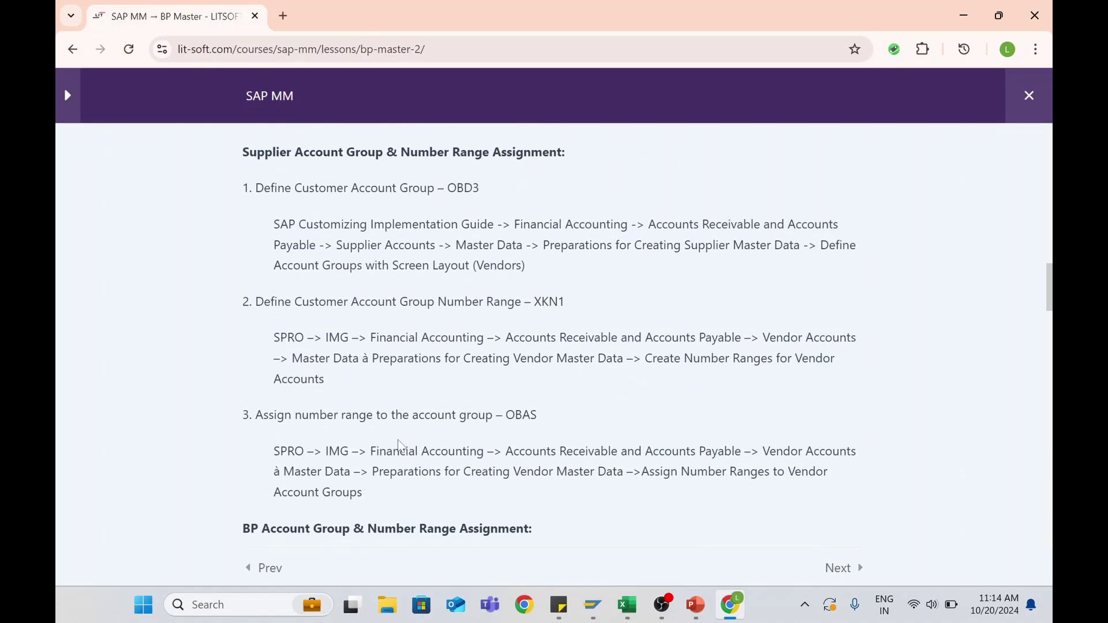
scroll(329, 421, down, 4)
scroll(332, 421, down, 1)
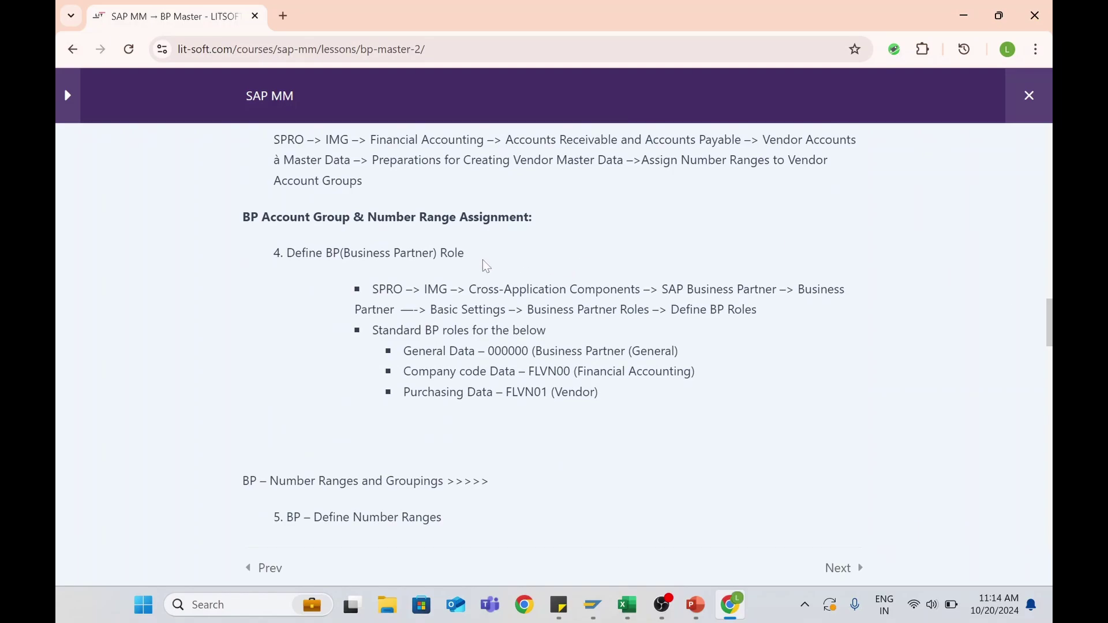
scroll(458, 324, down, 5)
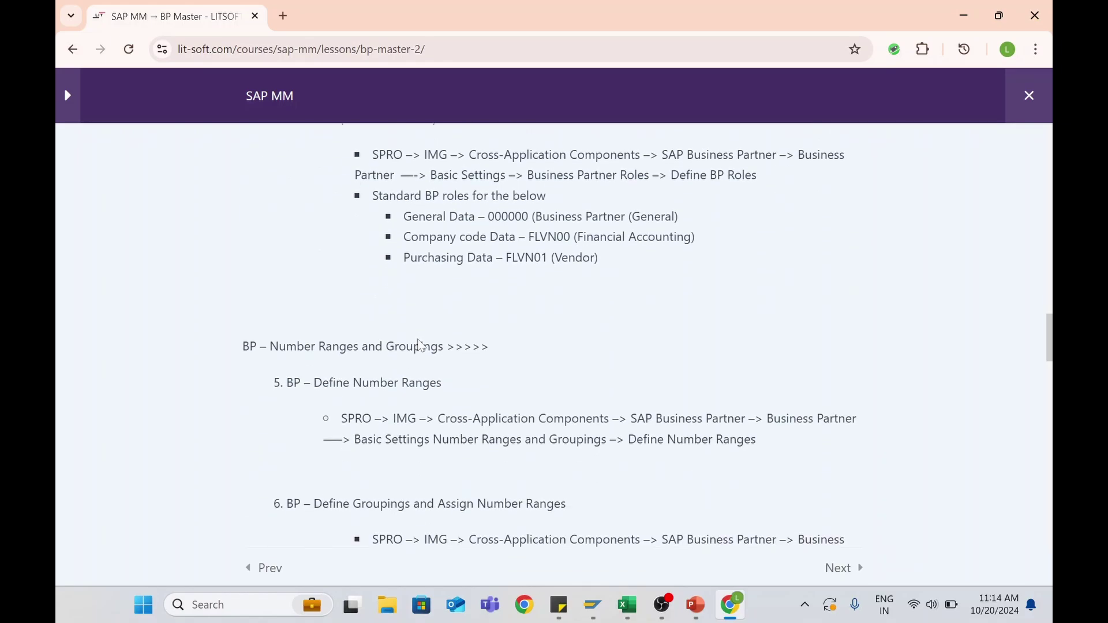
scroll(365, 279, down, 1)
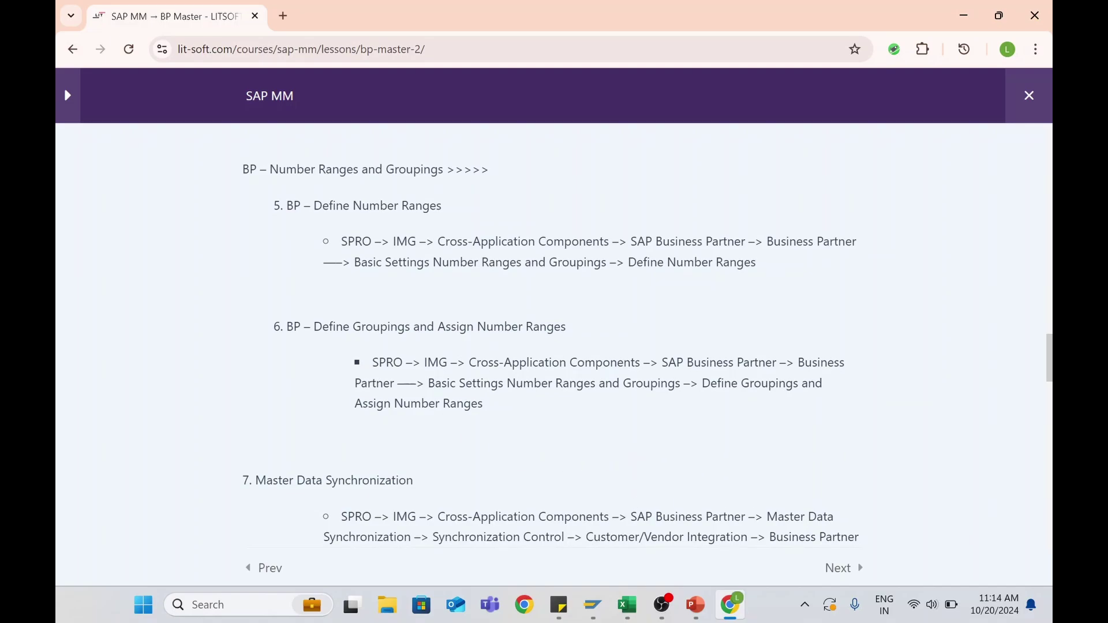
Collapse the Financial Accounting branches and expand Cross-Application Components
mouse_move(593, 605)
click(645, 531)
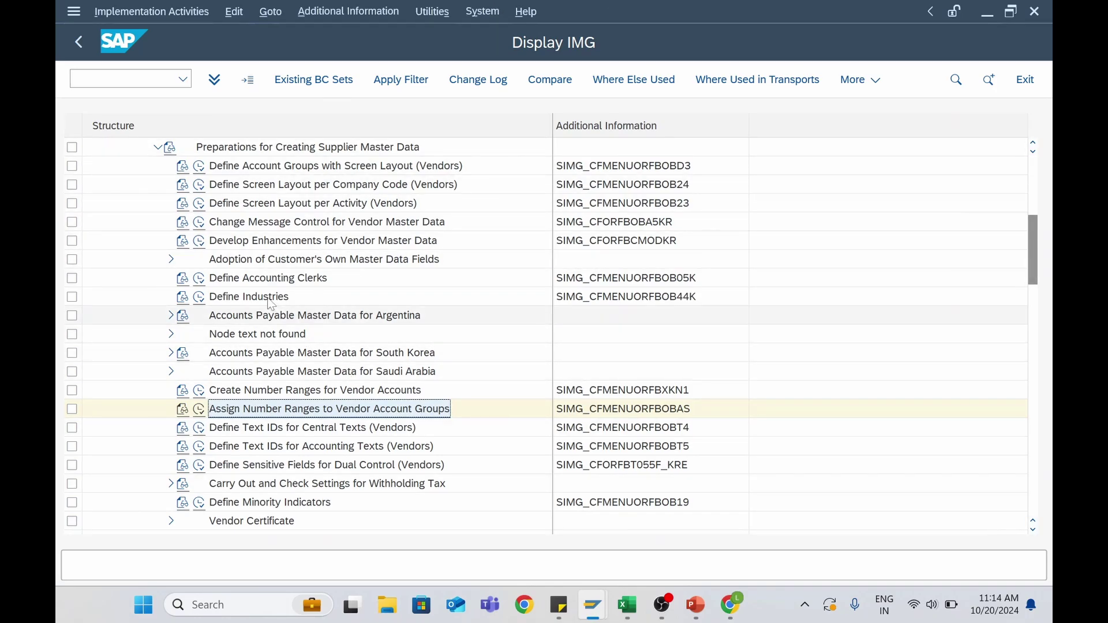
scroll(263, 310, up, 1)
scroll(263, 310, up, 2)
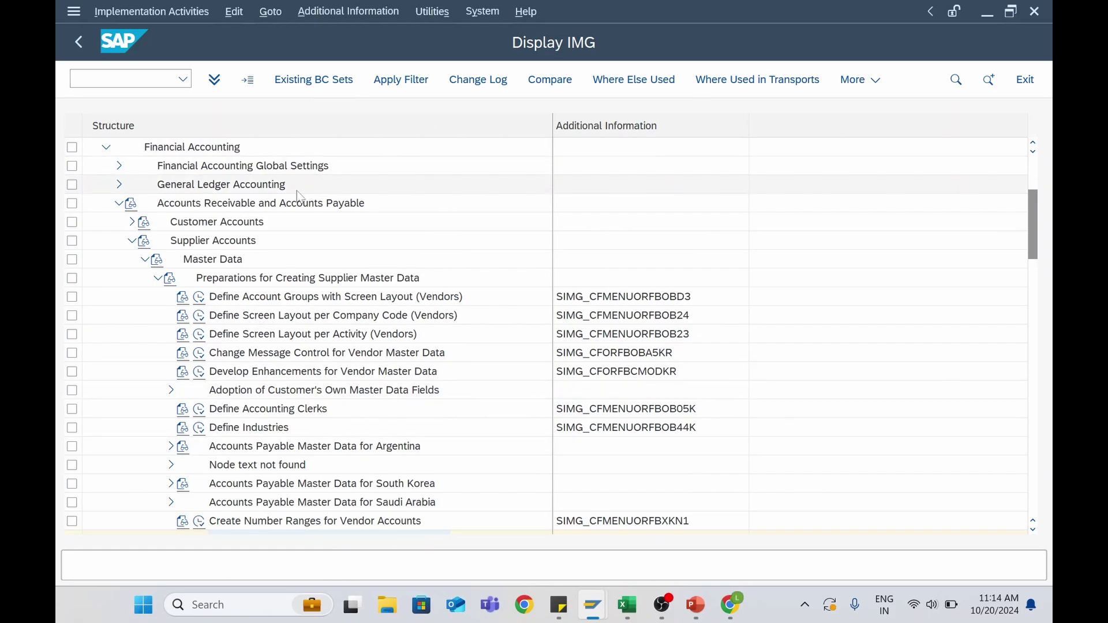
click(119, 208)
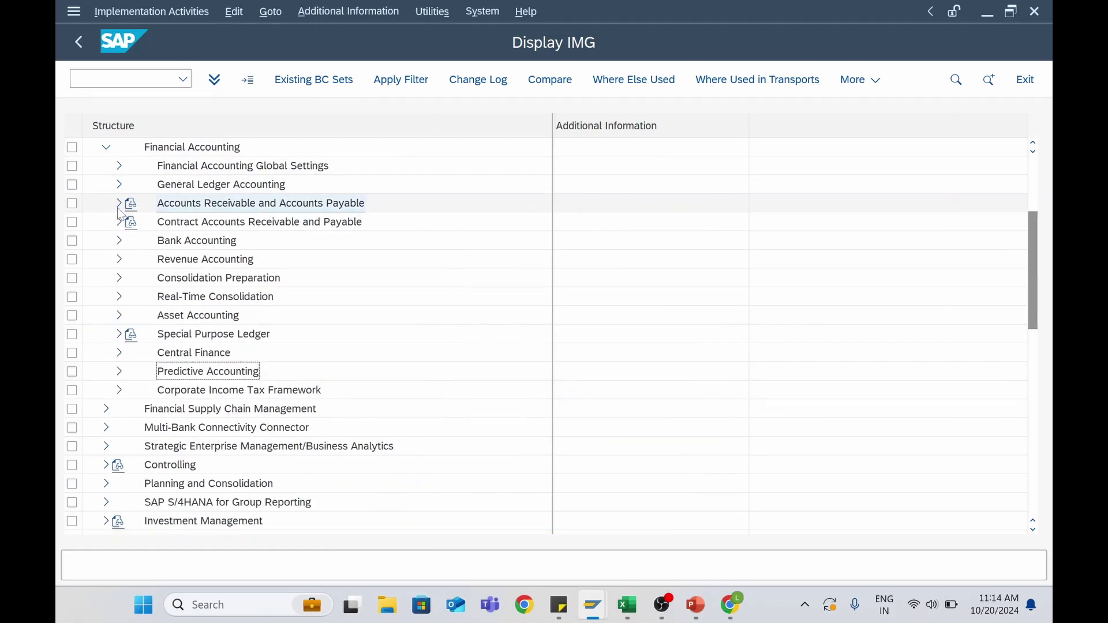
scroll(119, 211, up, 2)
click(106, 184)
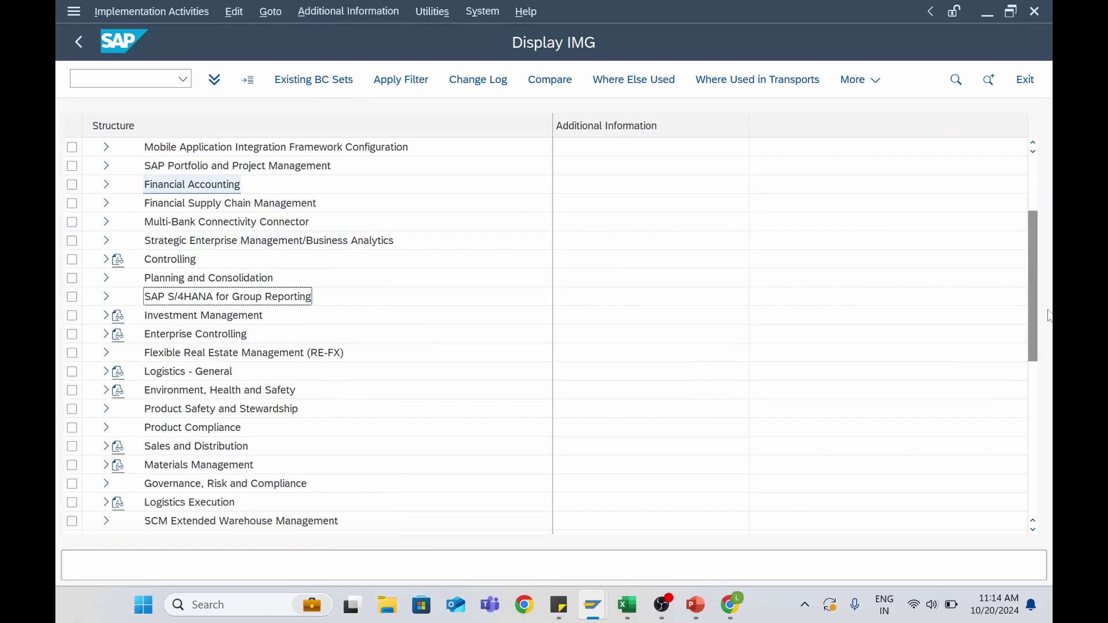
scroll(216, 343, up, 3)
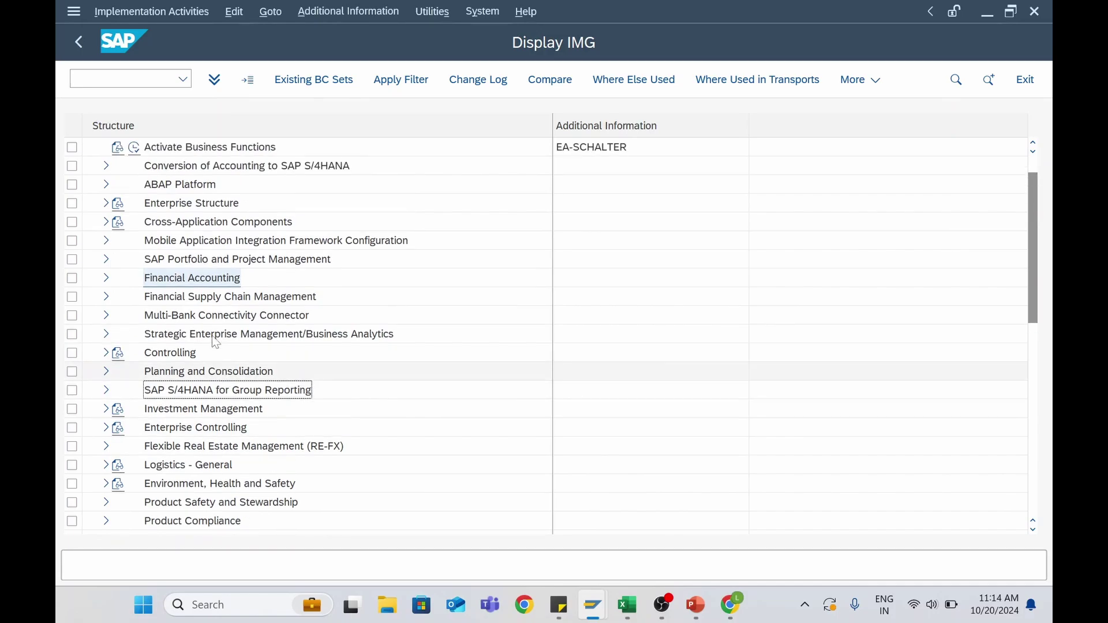
click(116, 229)
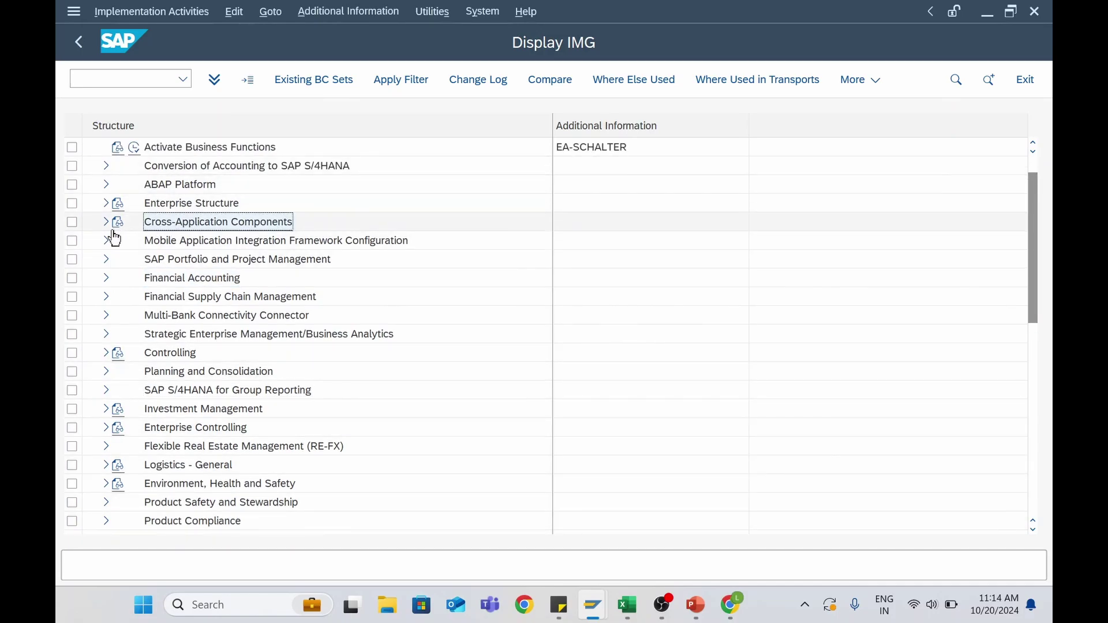
click(106, 223)
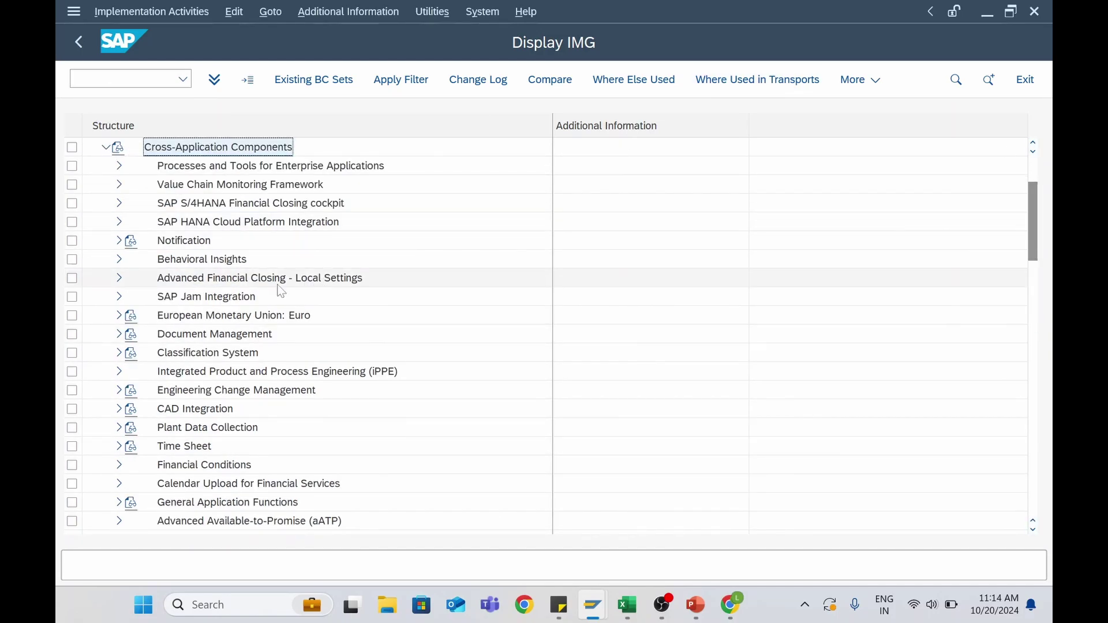
scroll(281, 292, down, 5)
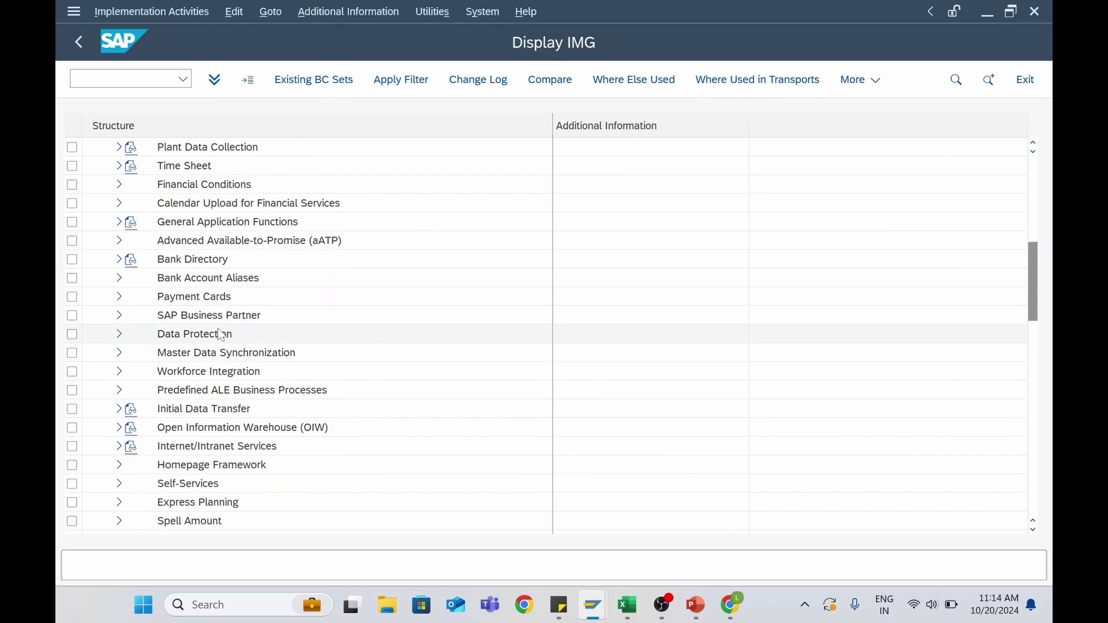
Expand SAP Business Partner > Basic Settings > Business Partner Roles and run Define BP Roles
click(201, 320)
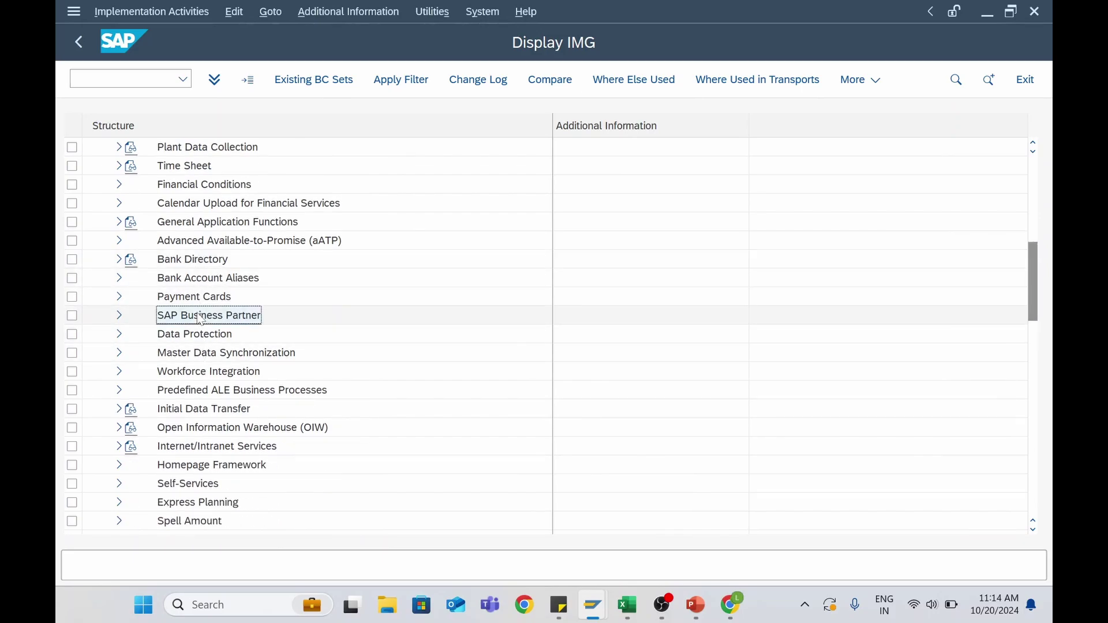
click(119, 317)
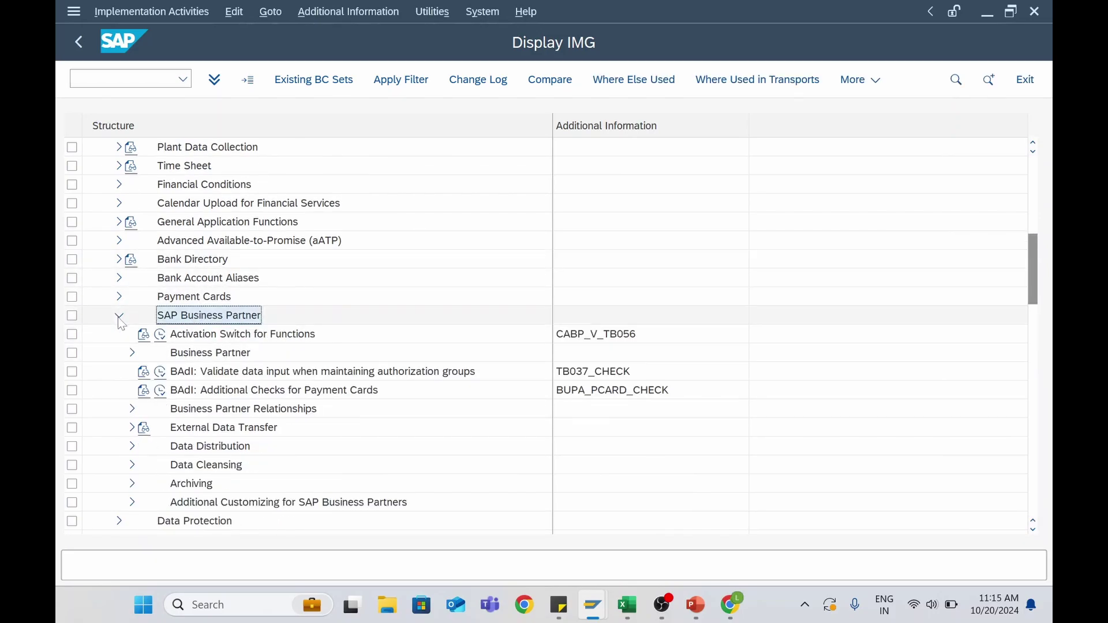
click(133, 353)
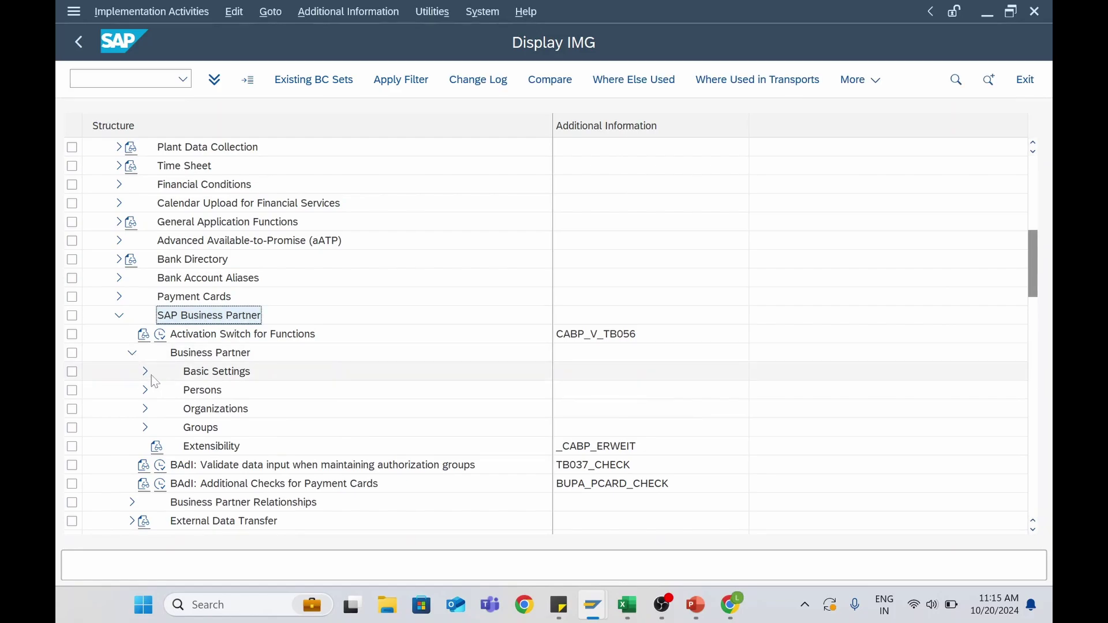
click(144, 371)
scroll(208, 306, down, 1)
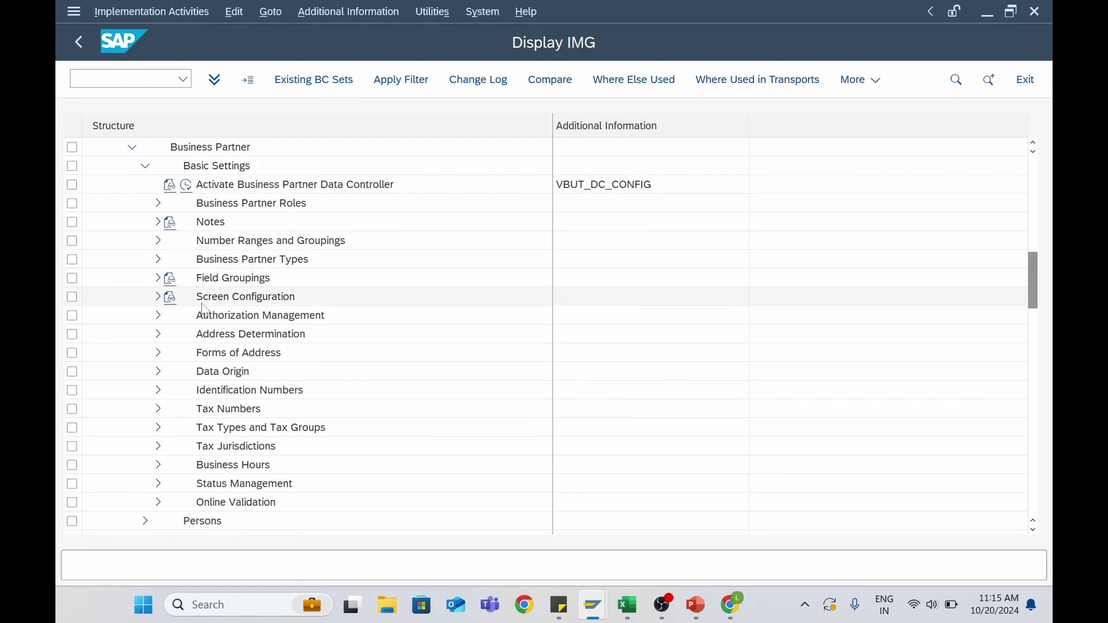
click(206, 205)
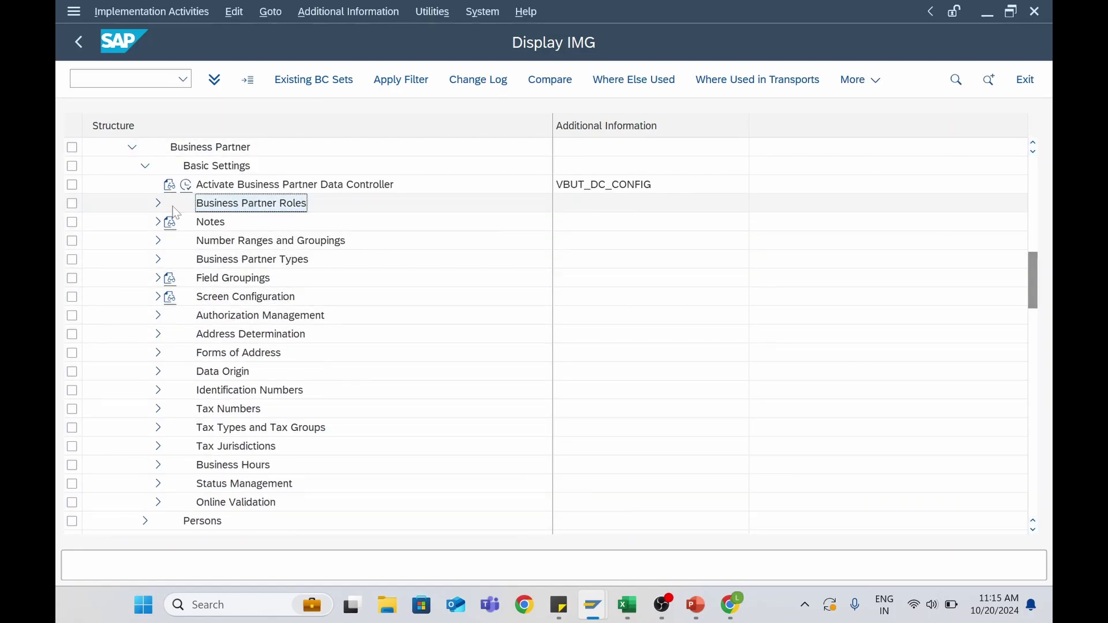
click(158, 205)
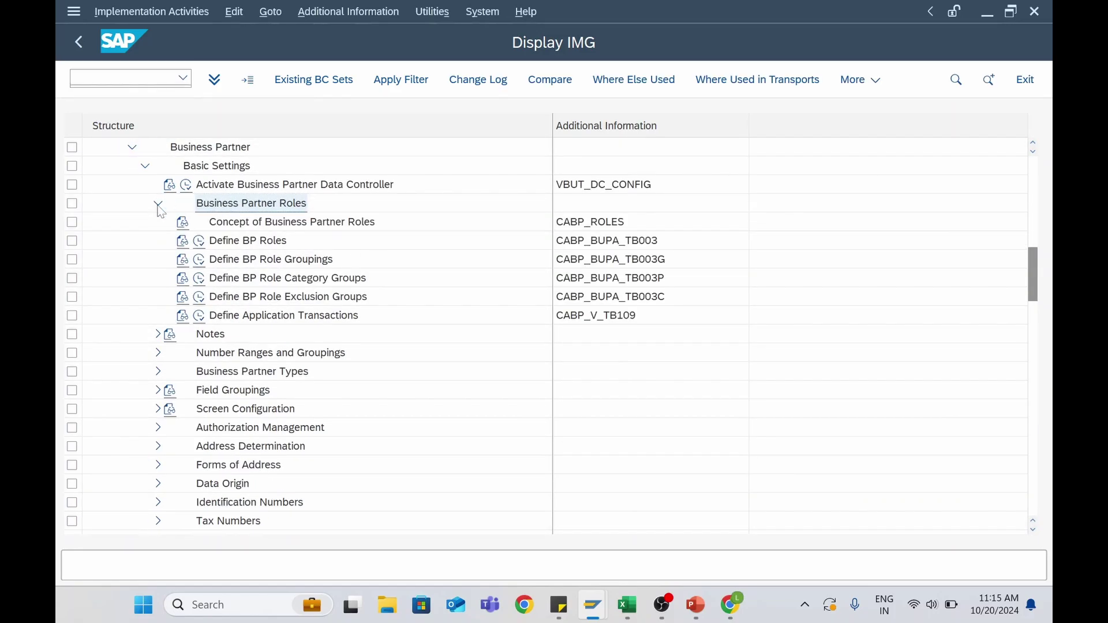
click(238, 246)
click(200, 242)
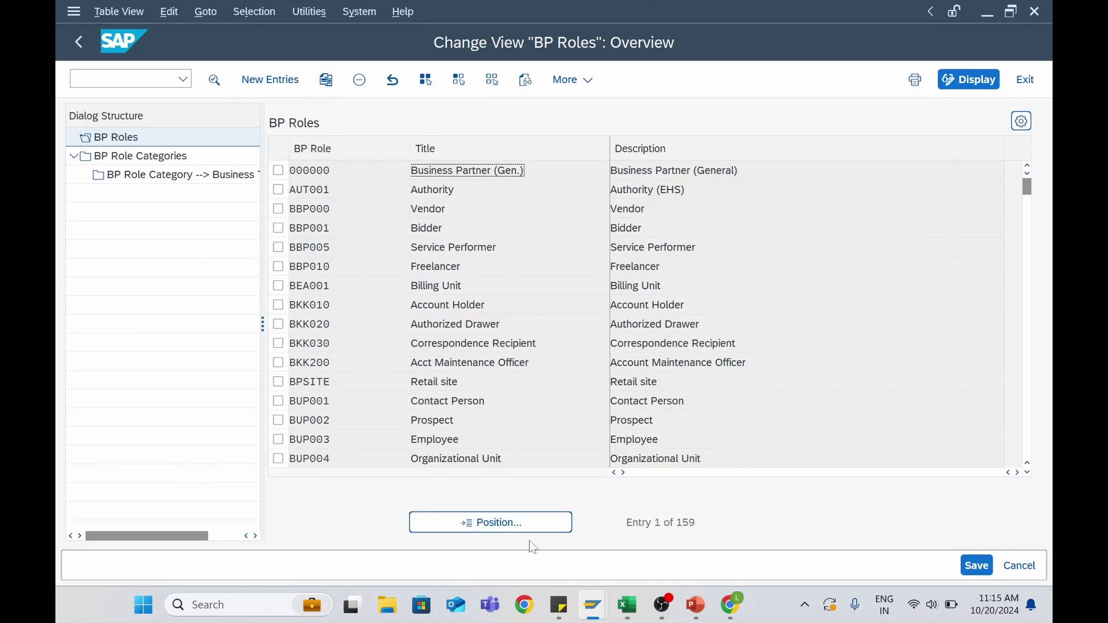
Position the BP Roles list at FL, mark FLVN00 Supplier (Fin.Accounting), and choose Copy As
click(496, 525)
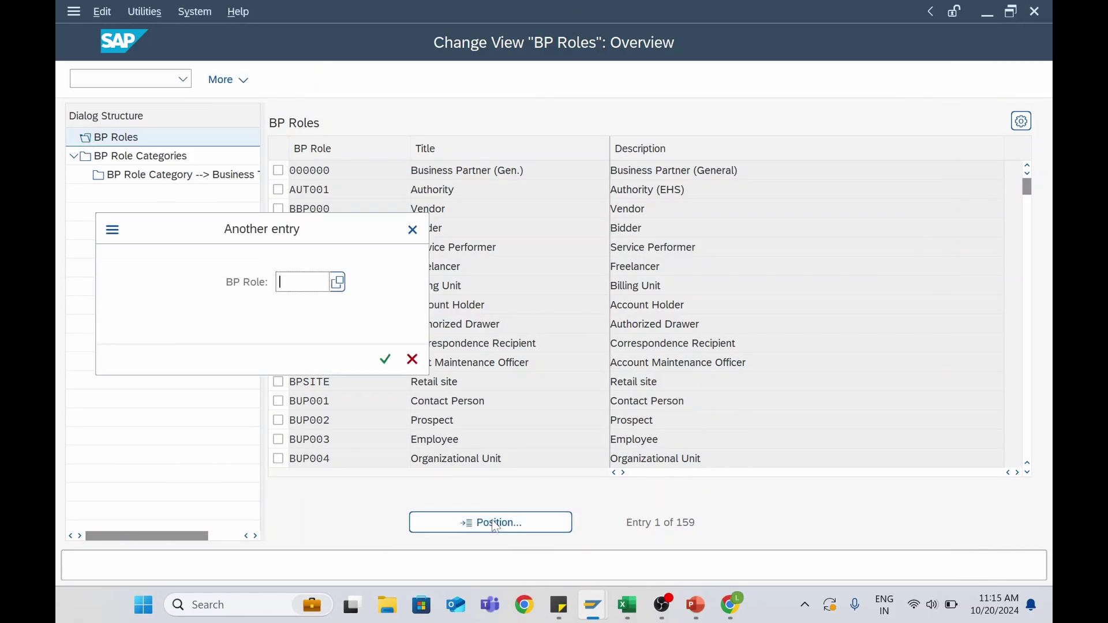
text(FL)
key(Return)
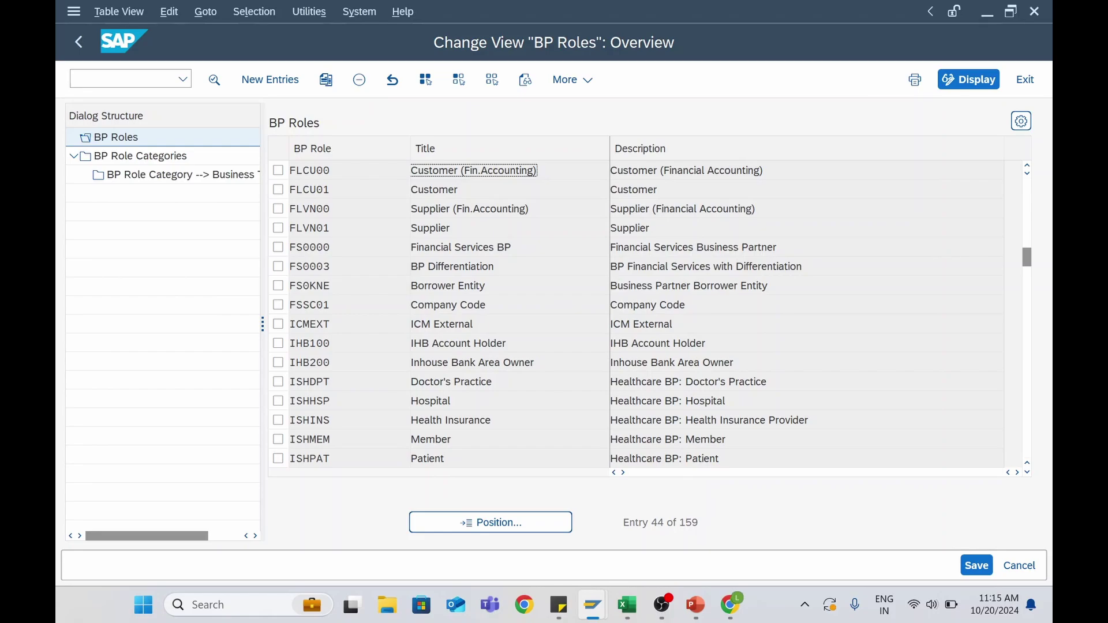
click(470, 209)
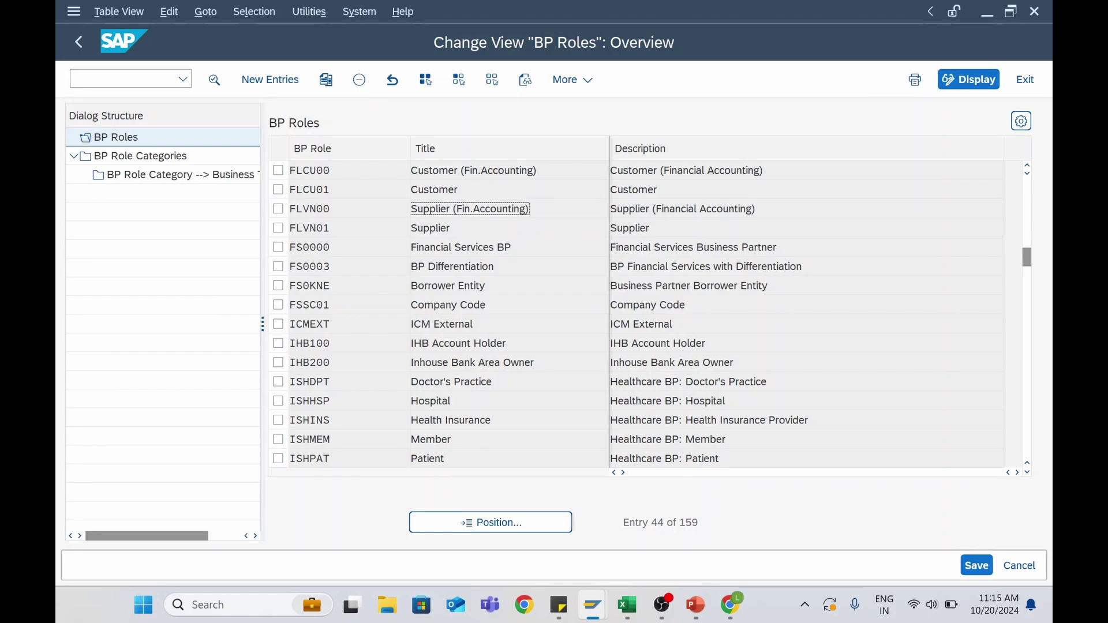
drag(424, 208, 529, 208)
drag(423, 228, 448, 228)
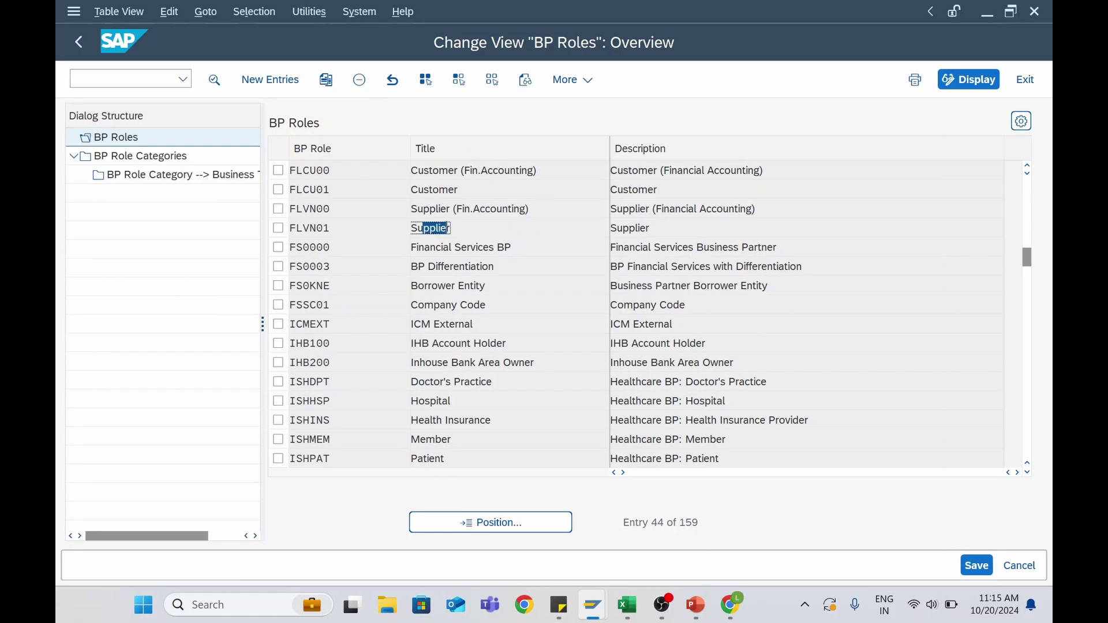
drag(295, 209, 330, 228)
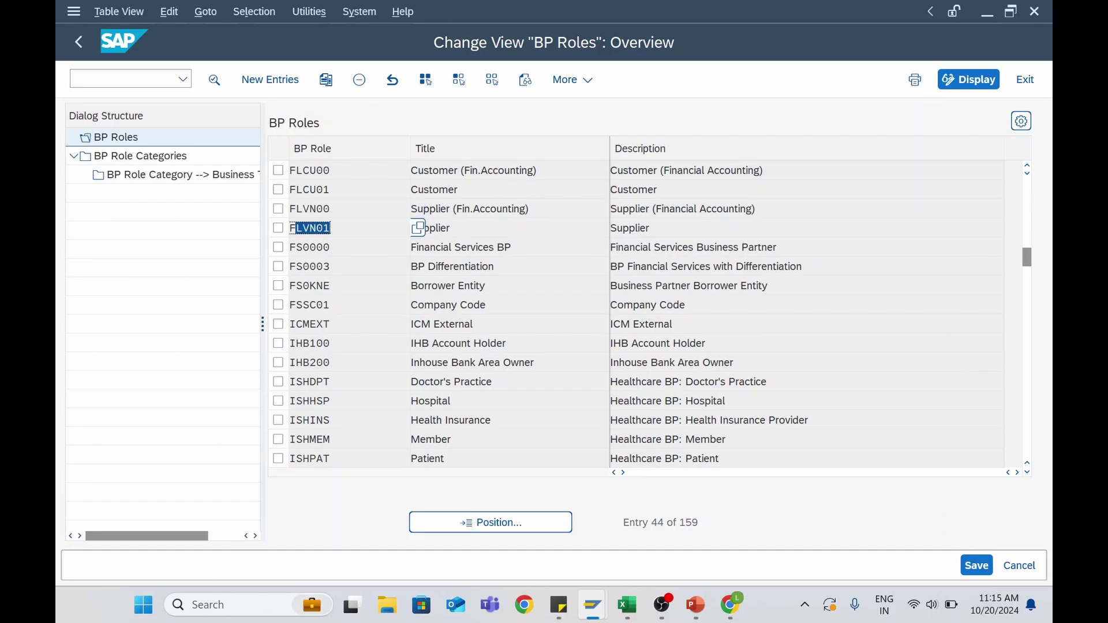
click(310, 209)
click(310, 227)
click(278, 209)
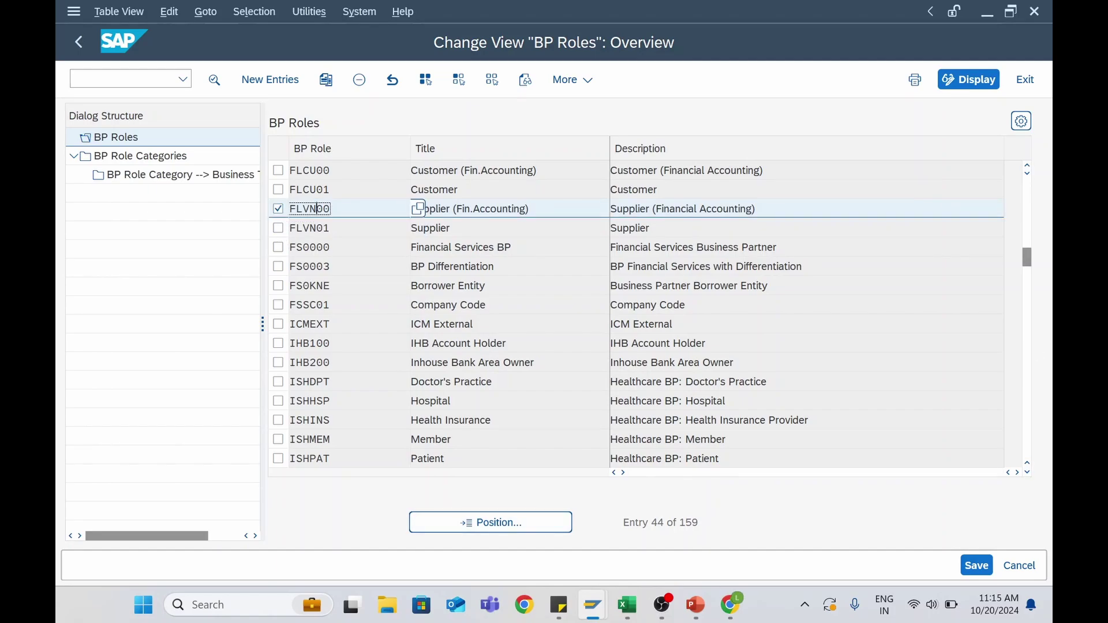
click(326, 84)
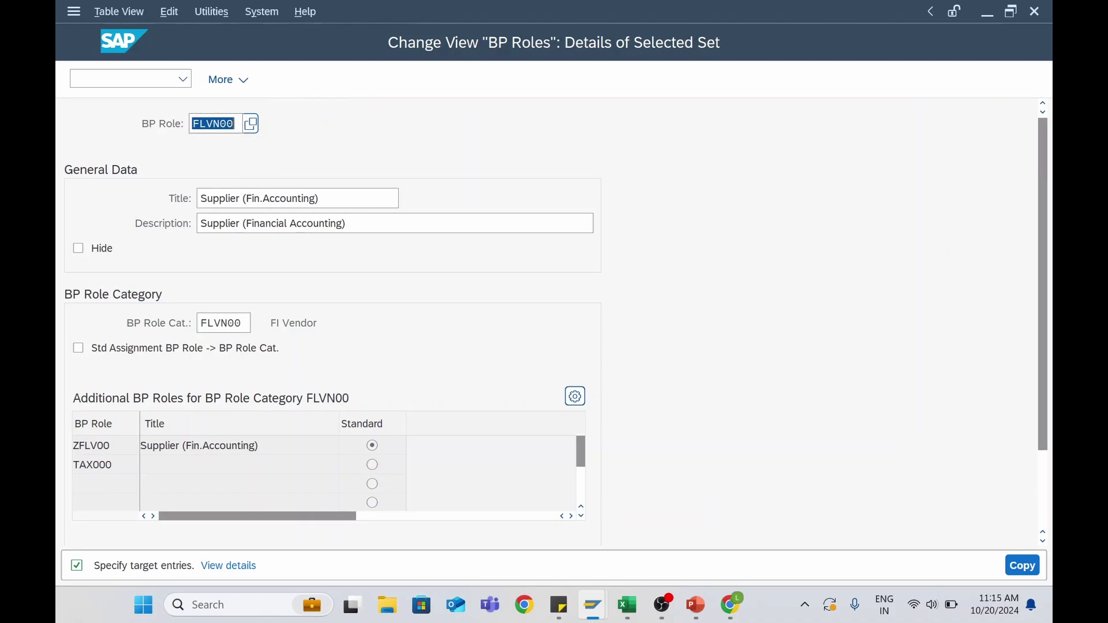
Change the new role key to ZFLV00 and attempt the copy, which reports the entry exists
click(220, 123)
key(BackSpace)
text(Z)
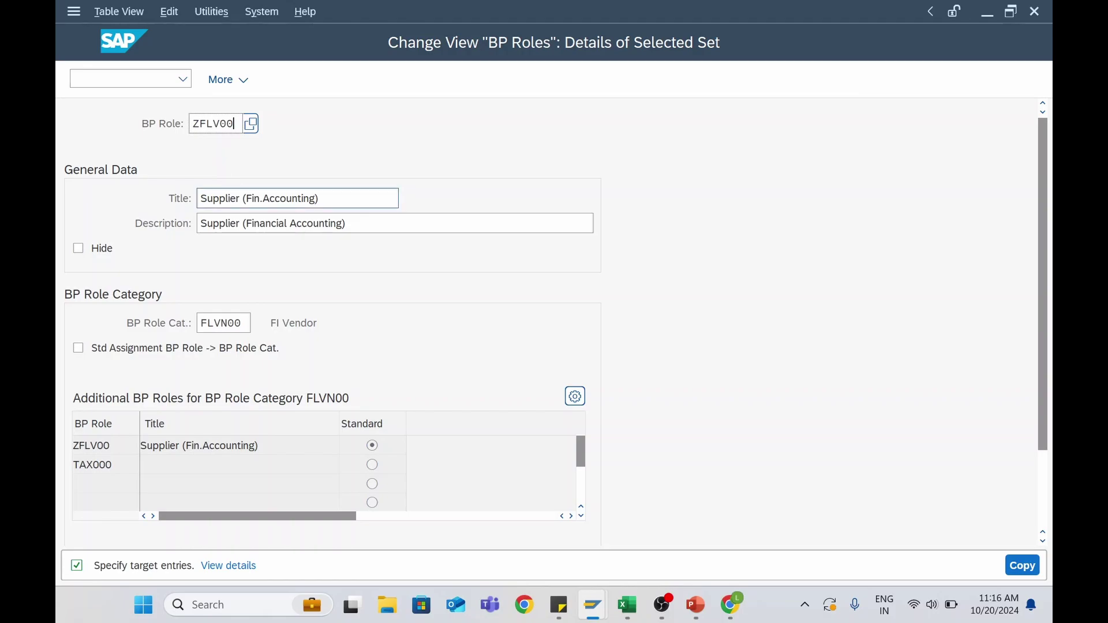
click(328, 199)
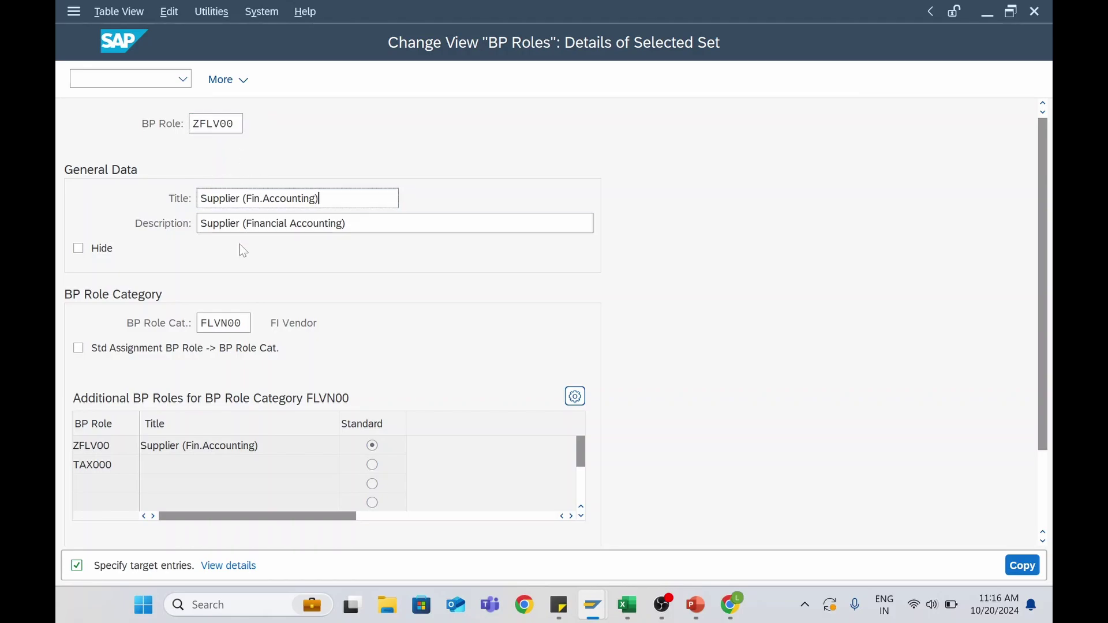
click(222, 323)
click(1022, 566)
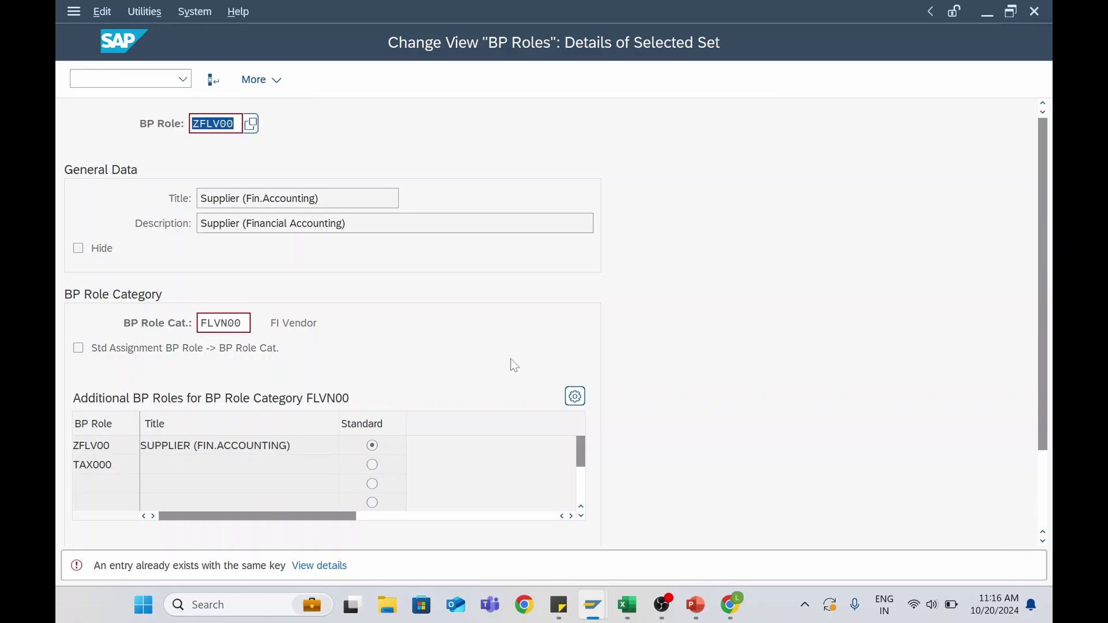
Cancel the role copy via More > Cancel and confirm discarding the changes
click(233, 123)
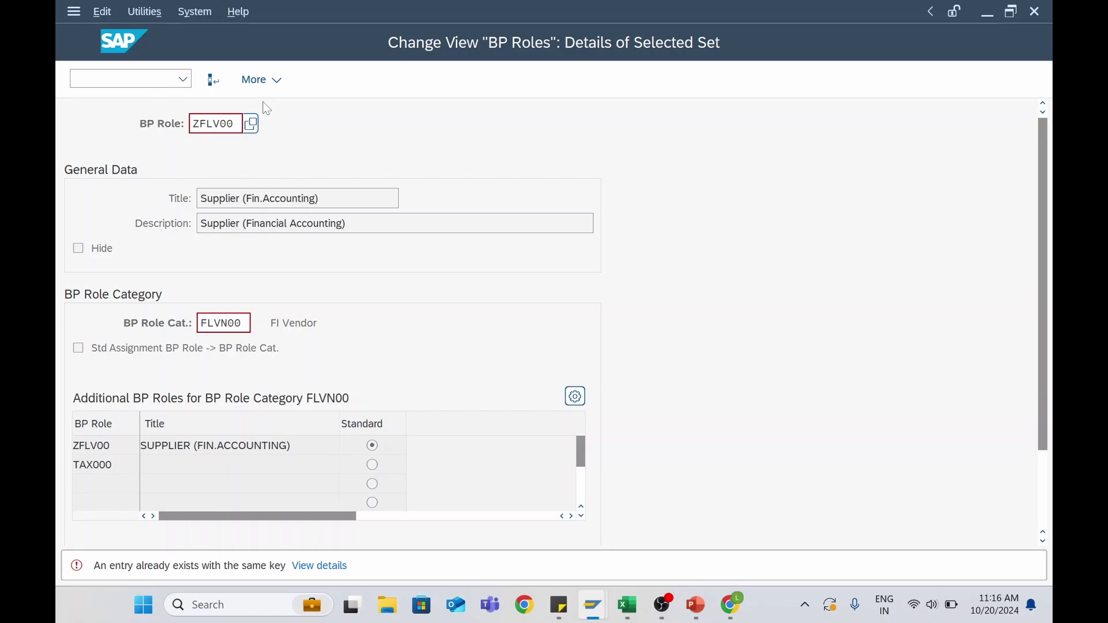
click(256, 79)
click(286, 108)
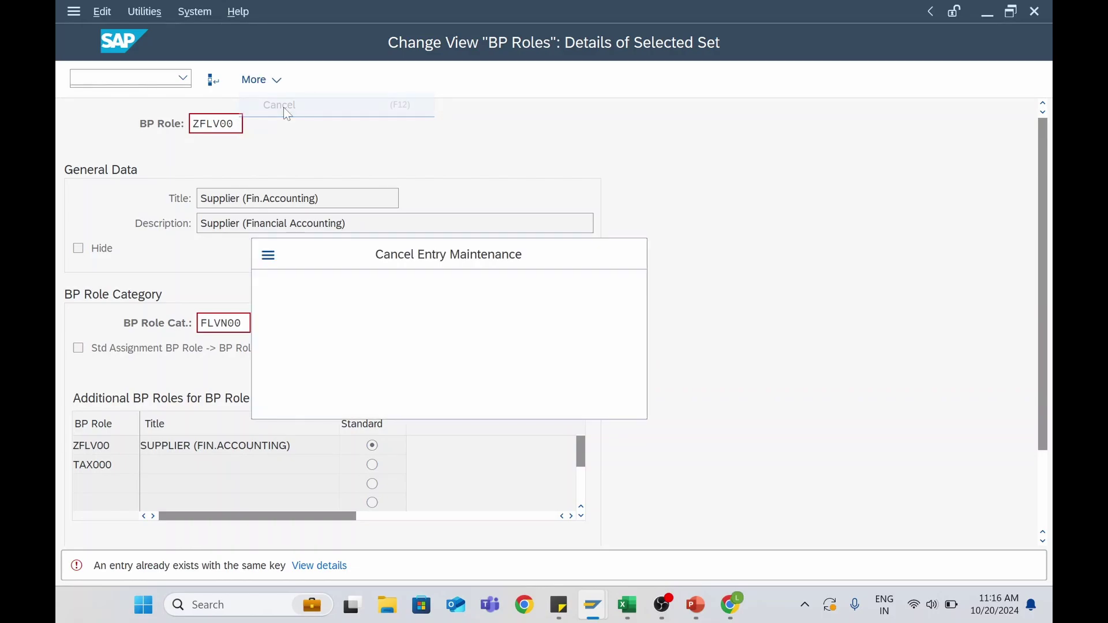
click(356, 381)
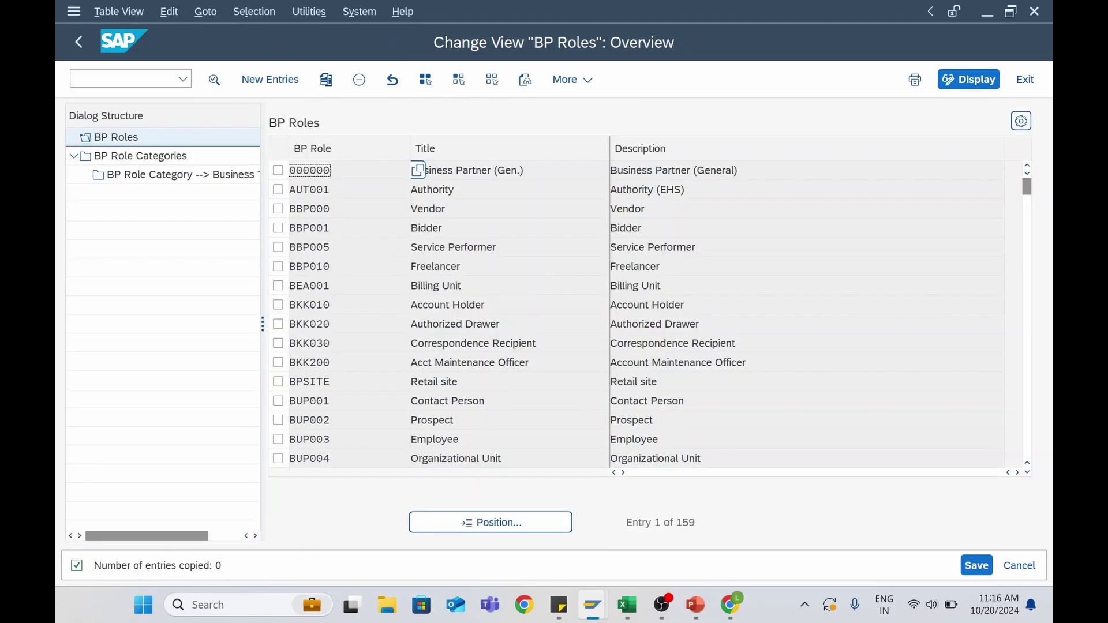
Position to FL, open FLVN00 details to see ZFLV00 listed, then show BP Role Categories
click(441, 520)
text(FL)
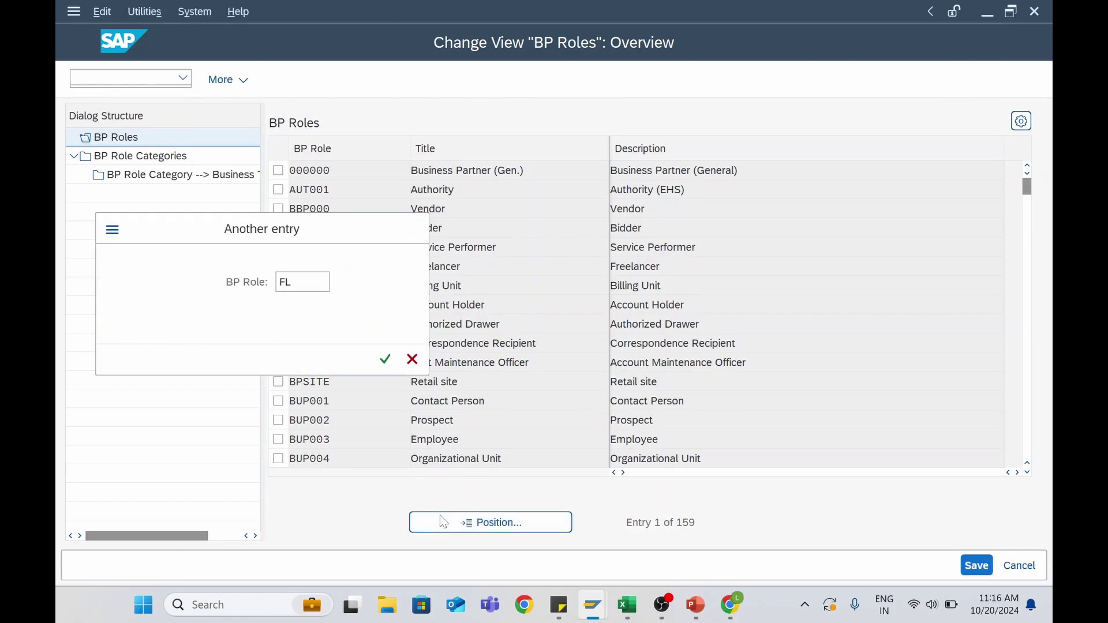
key(Return)
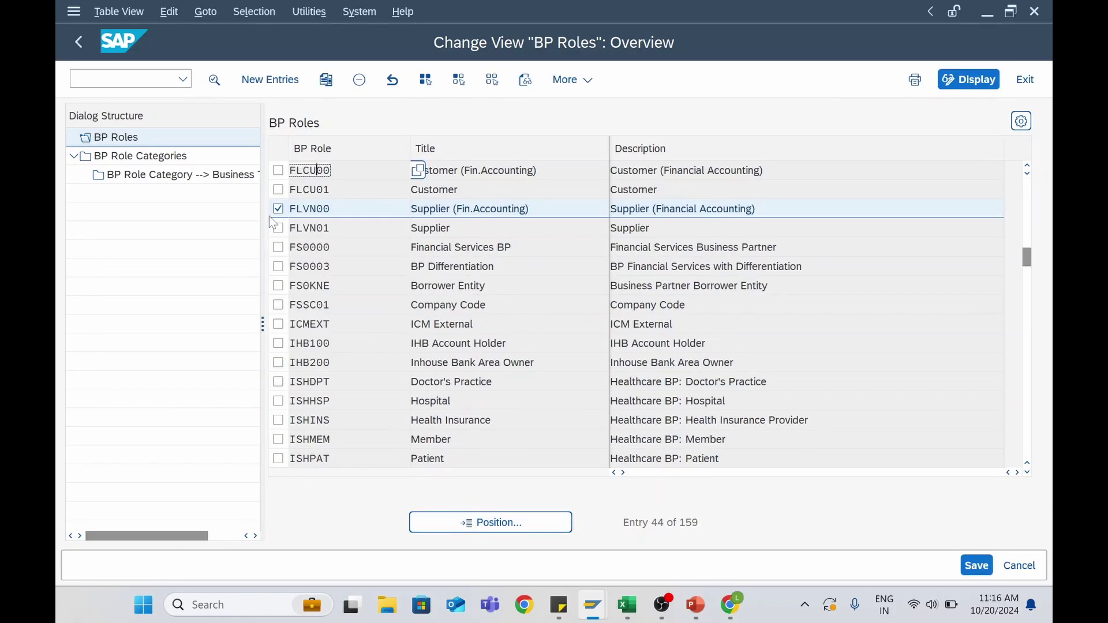
click(279, 210)
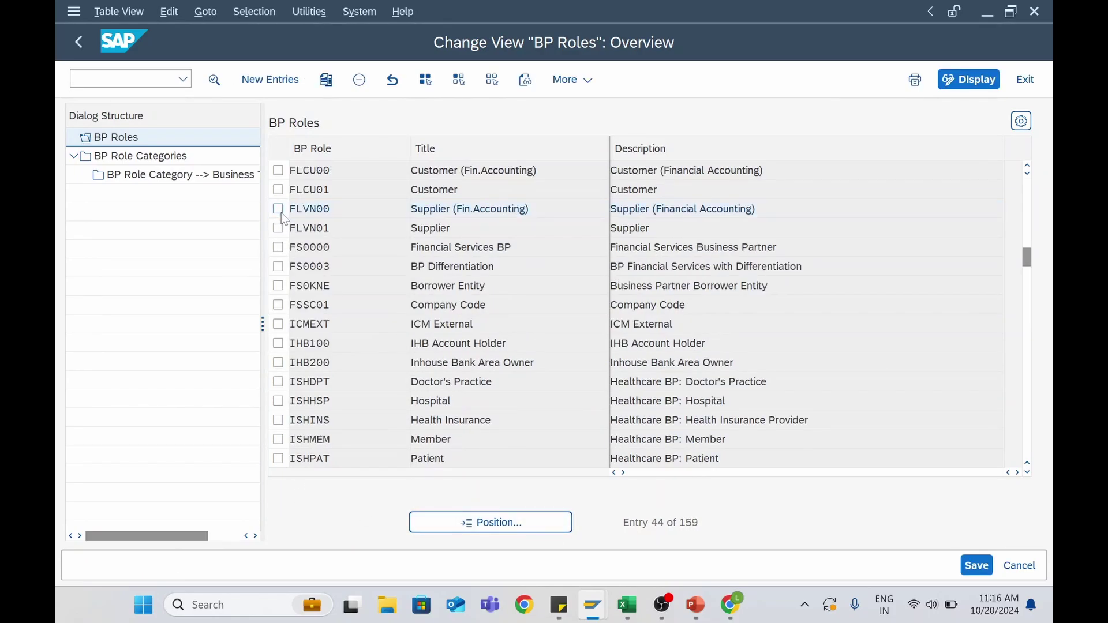
double_click(418, 209)
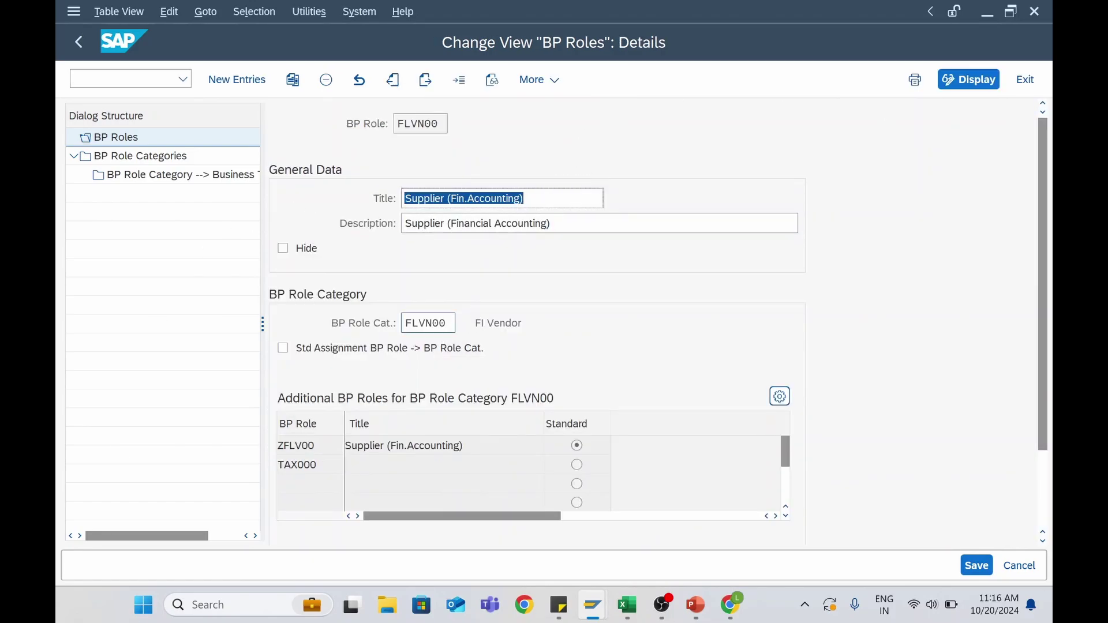
click(433, 323)
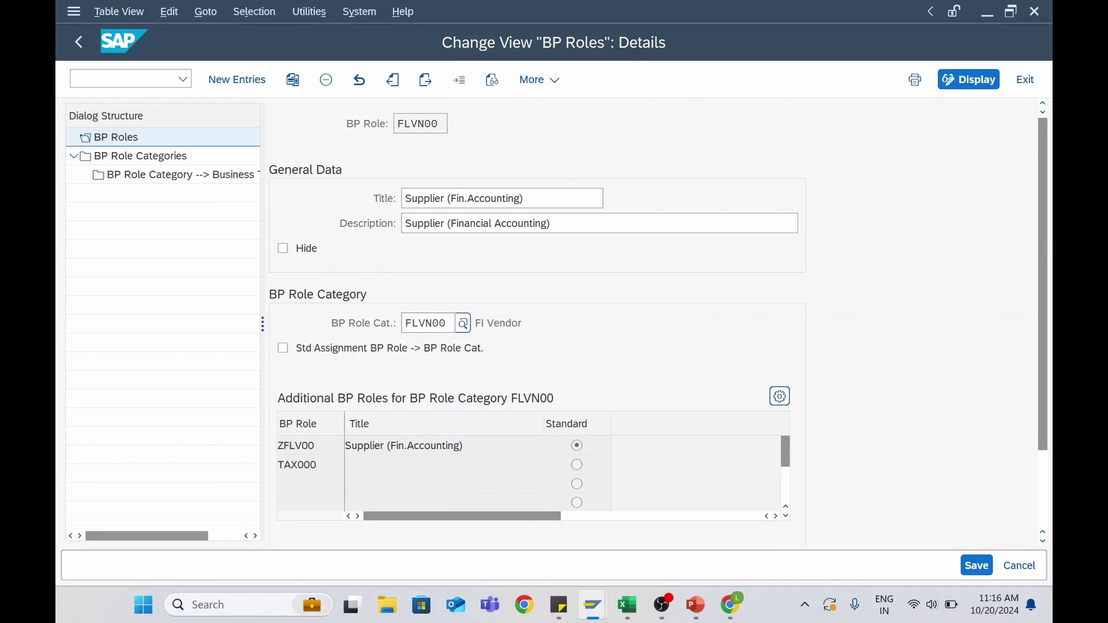
double_click(157, 158)
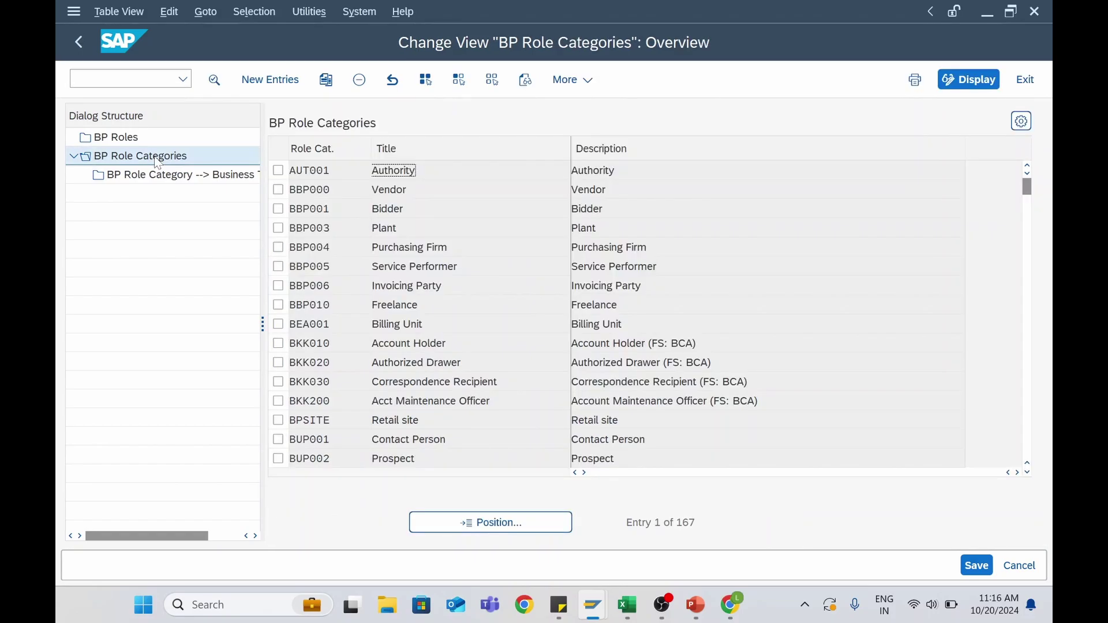
Position the role categories at FL and view the FLCU00 FI Customer details
click(483, 525)
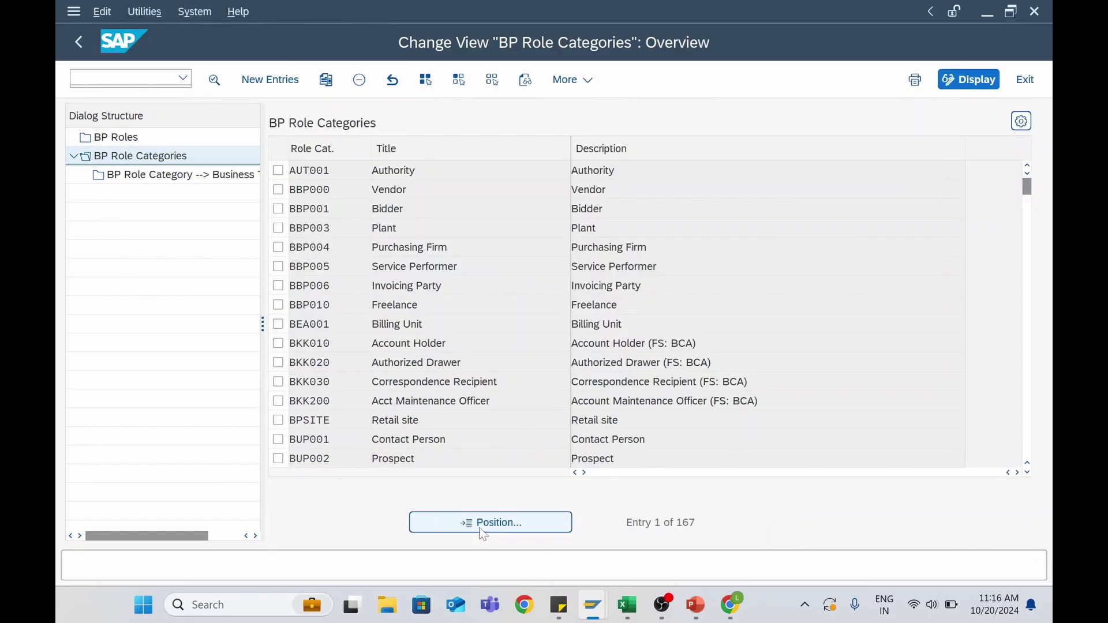
text(FL)
key(Return)
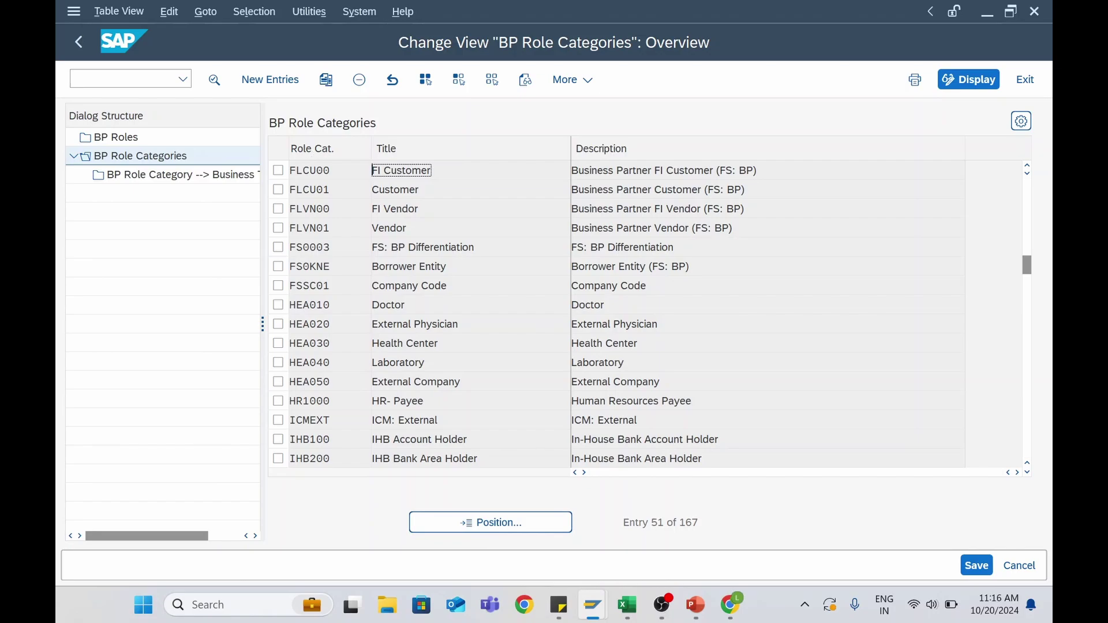
double_click(317, 171)
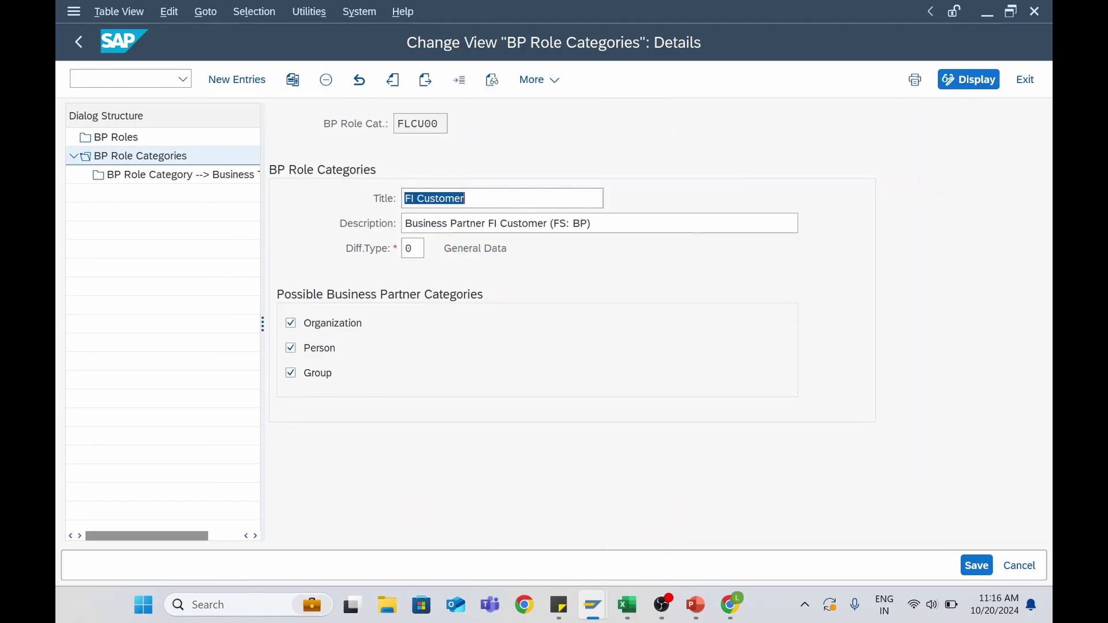
key(F3)
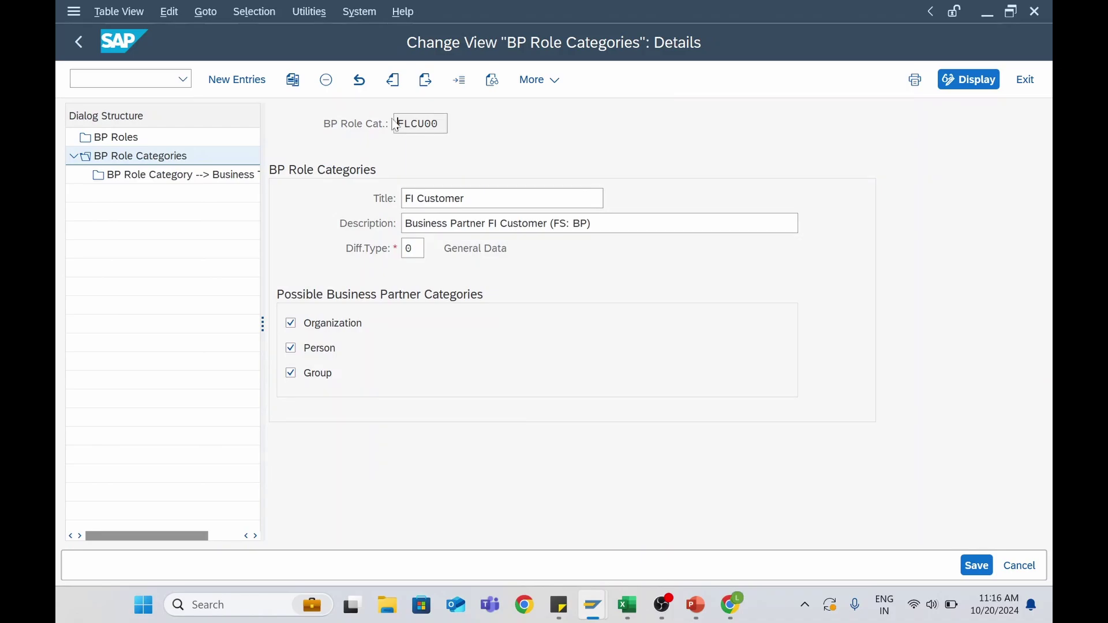
click(79, 45)
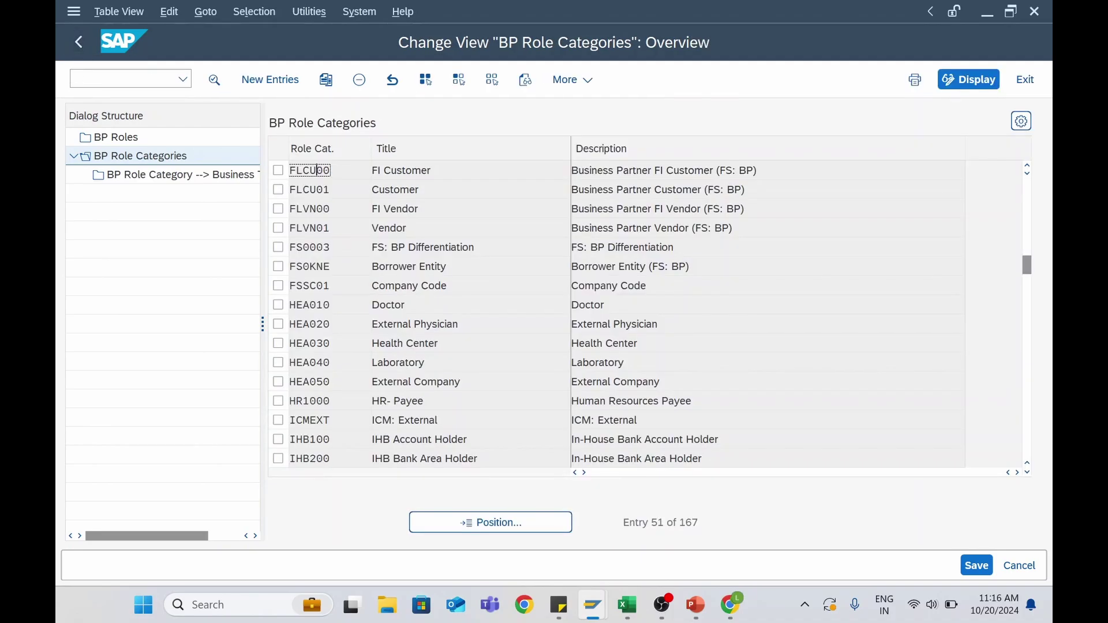
Review the FLVN00 FI Vendor category, checking its differentiation type options without changes
double_click(308, 214)
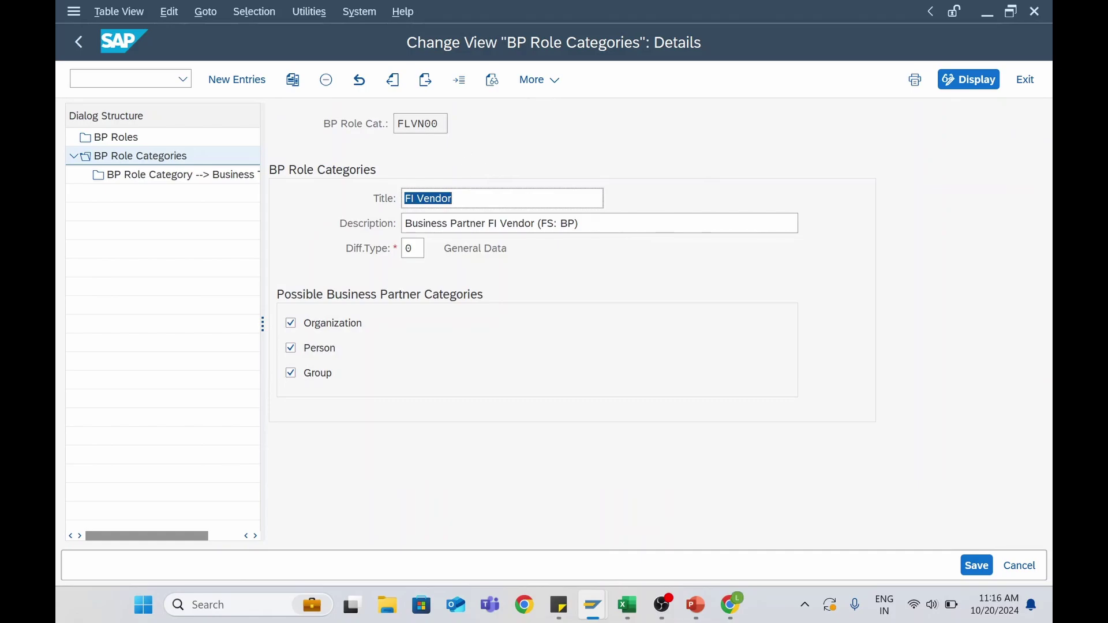
drag(439, 124, 411, 124)
click(513, 224)
click(420, 249)
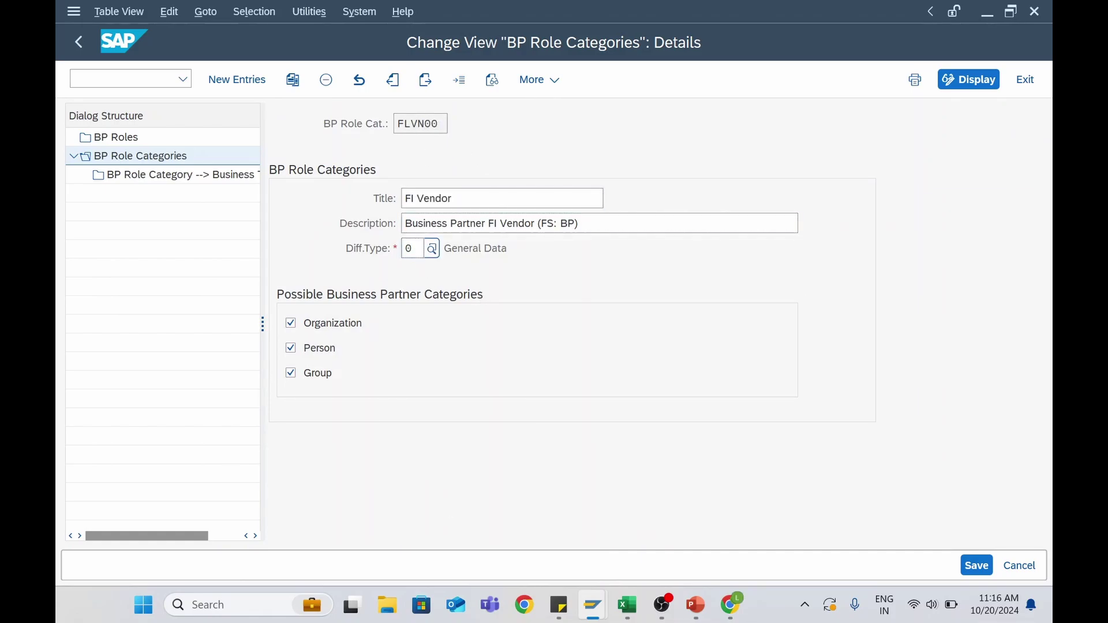
click(432, 249)
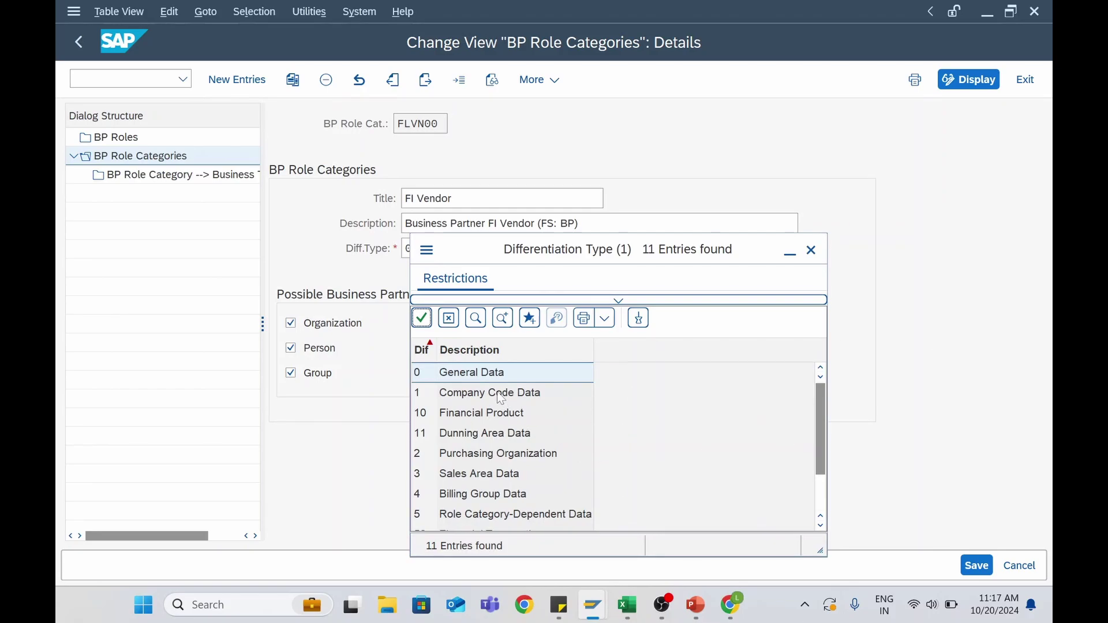
click(812, 251)
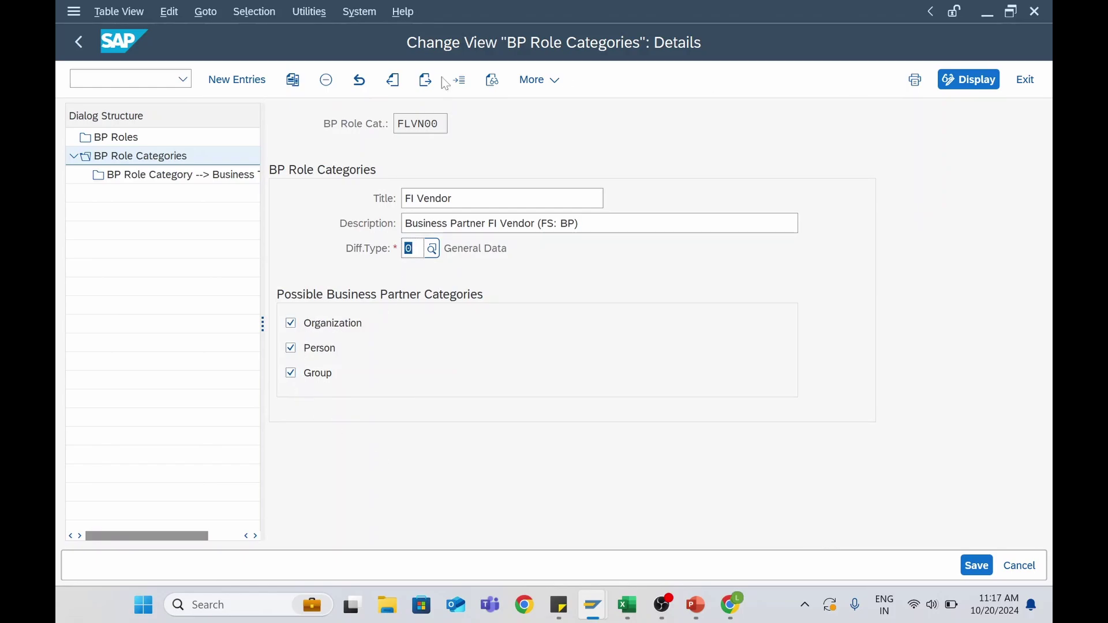
click(79, 43)
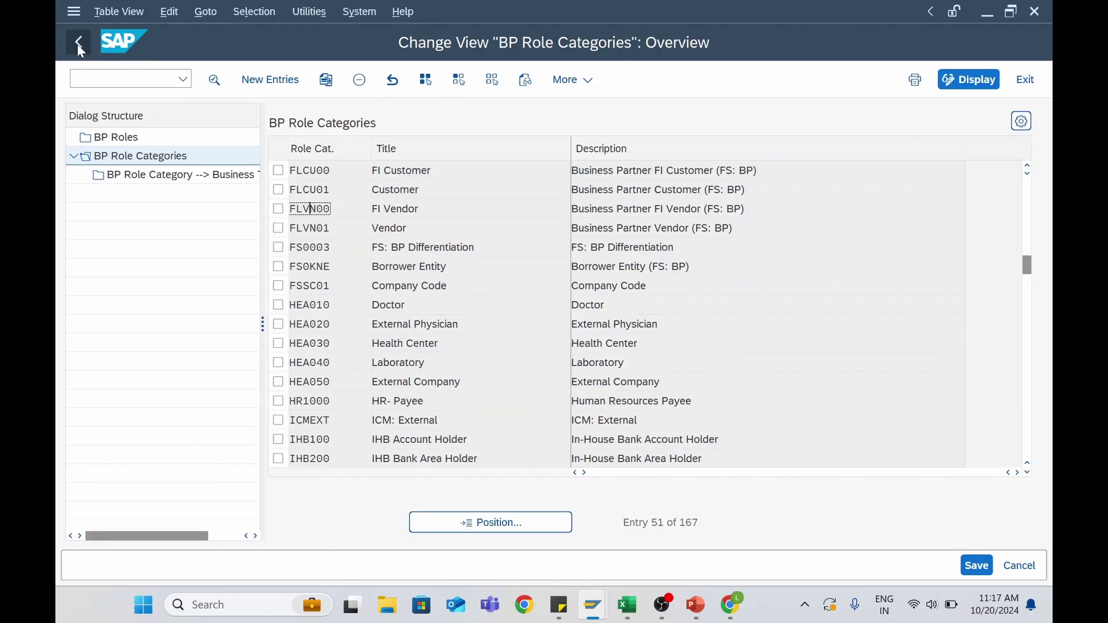
Review the FLVN01 Vendor category details, then back out to the IMG customizing tree
click(310, 228)
double_click(315, 228)
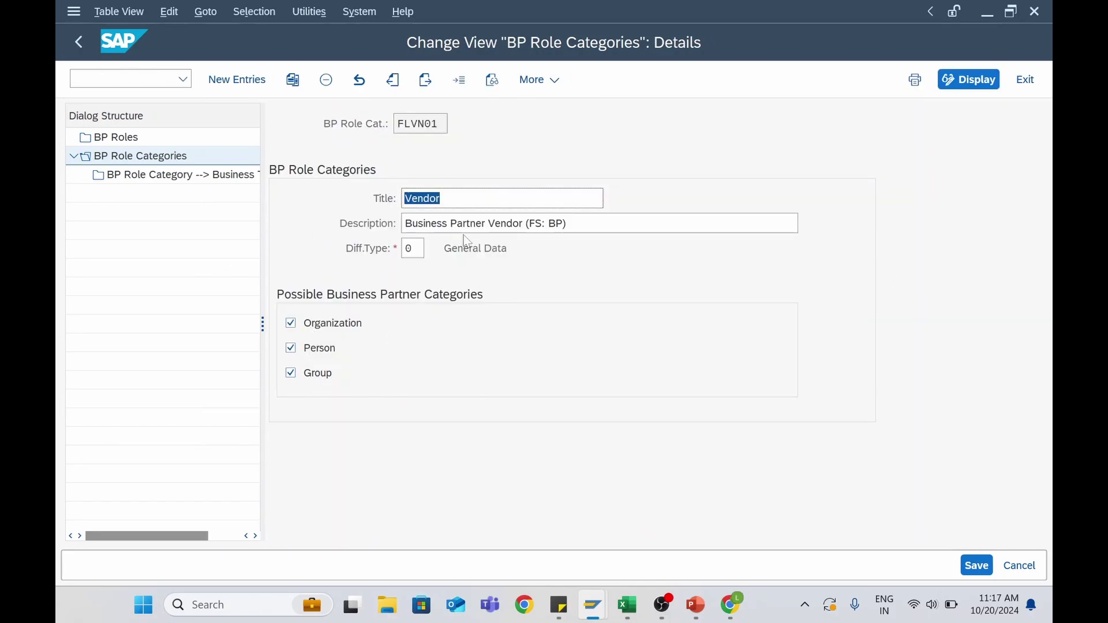
double_click(417, 123)
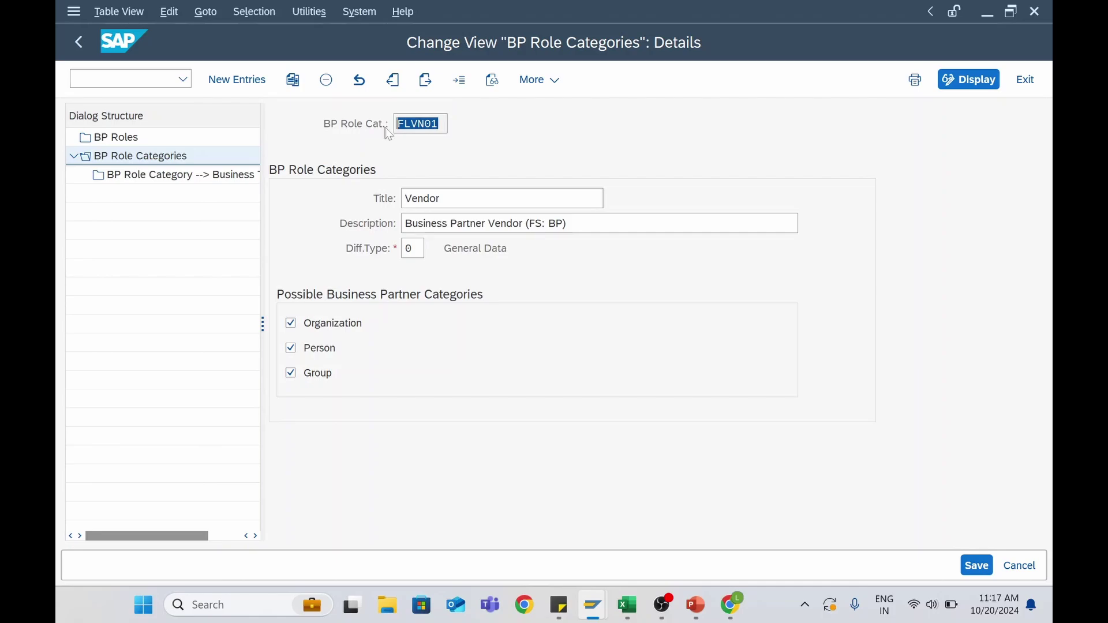
click(82, 42)
click(85, 46)
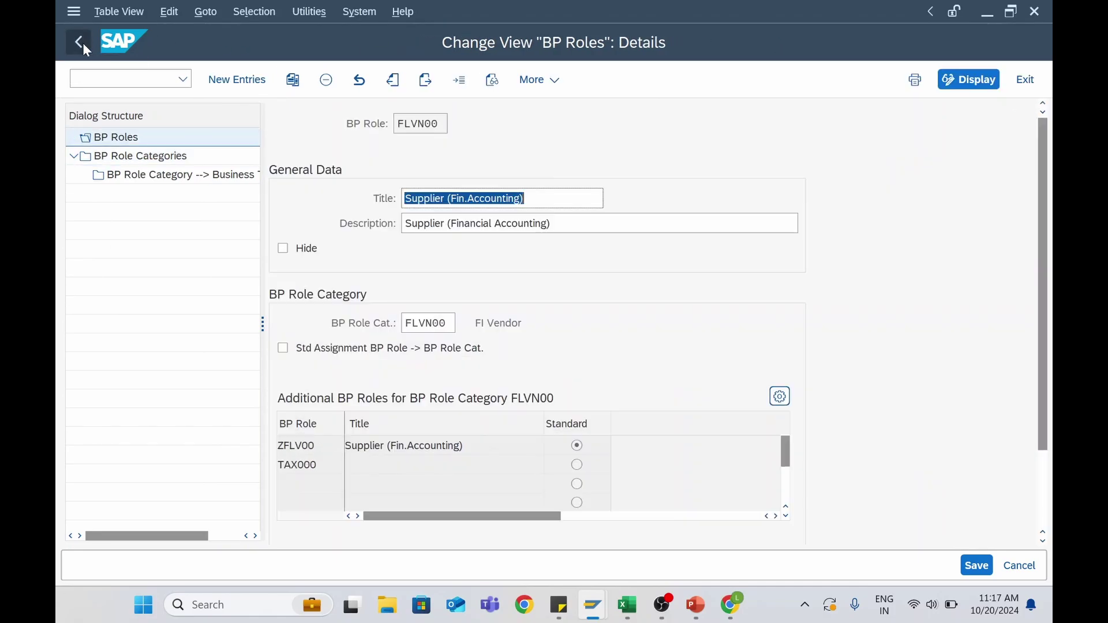
click(82, 43)
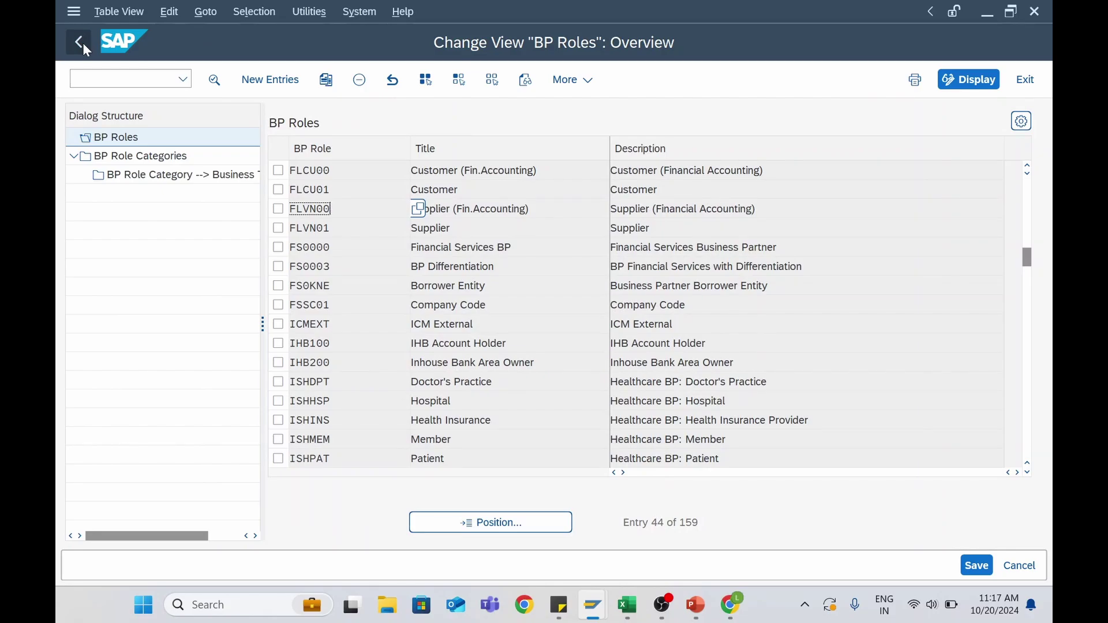
click(82, 42)
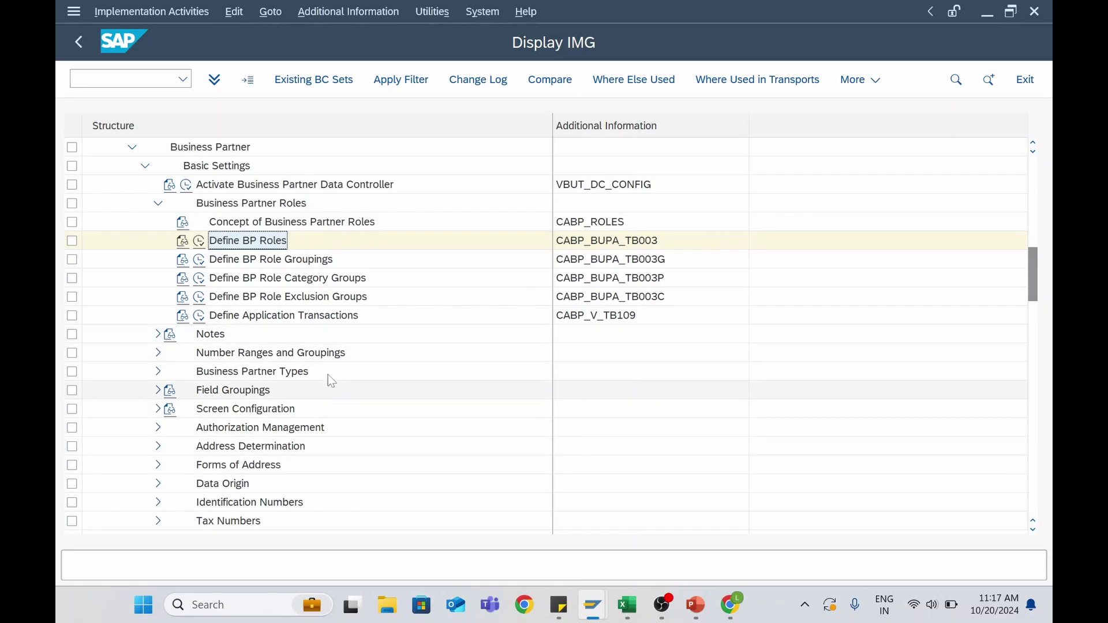
Expand Number Ranges and Groupings and run Define Number Ranges for business partners
click(277, 358)
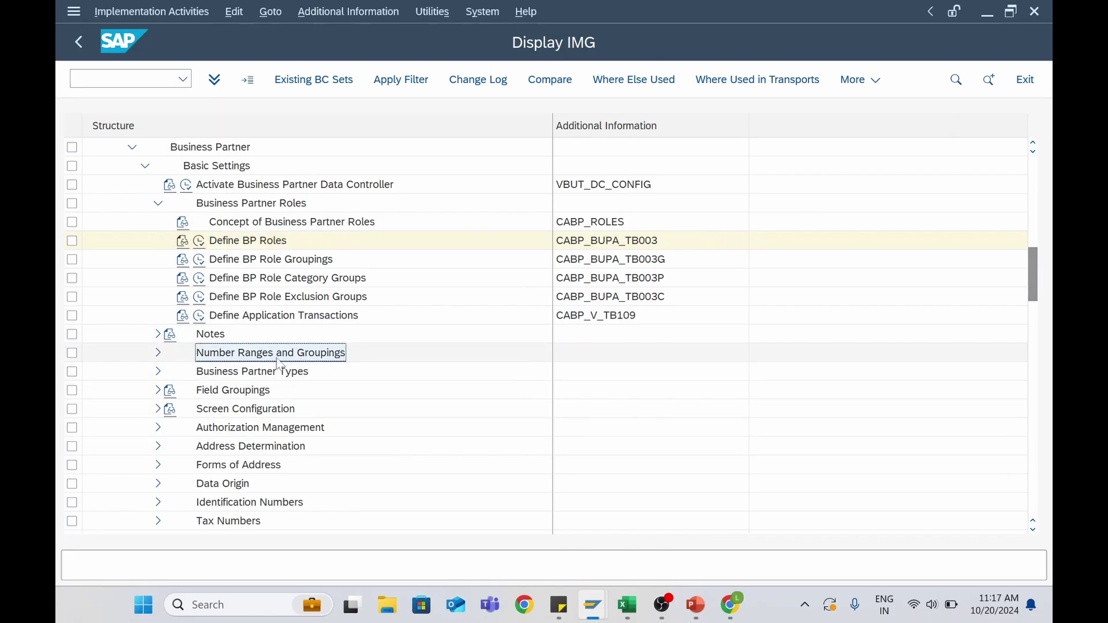
click(248, 241)
click(238, 358)
click(158, 352)
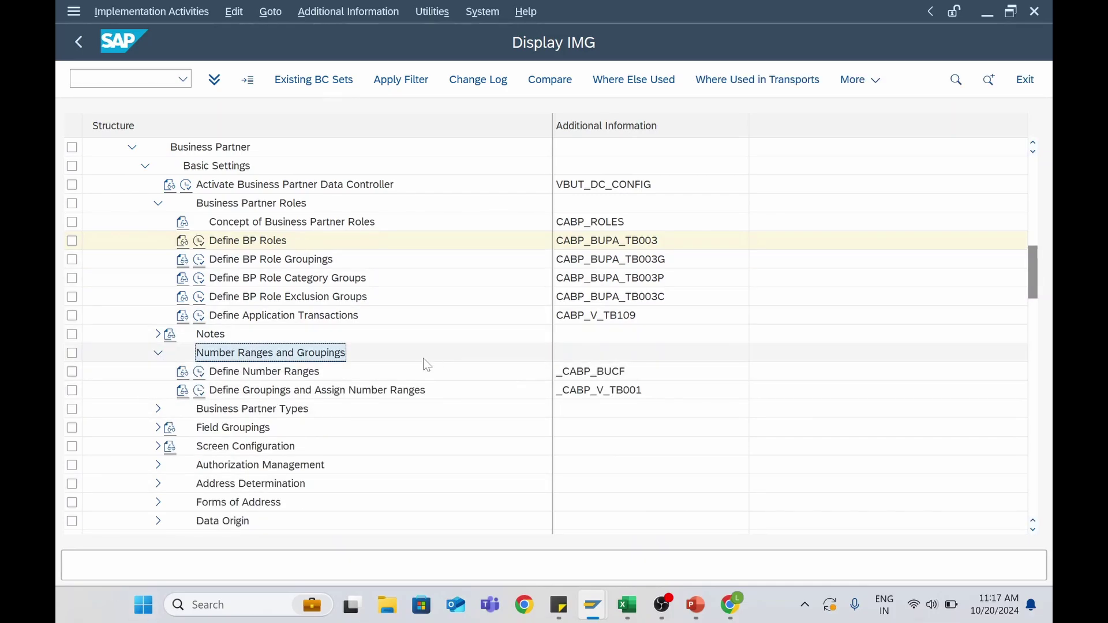
click(303, 374)
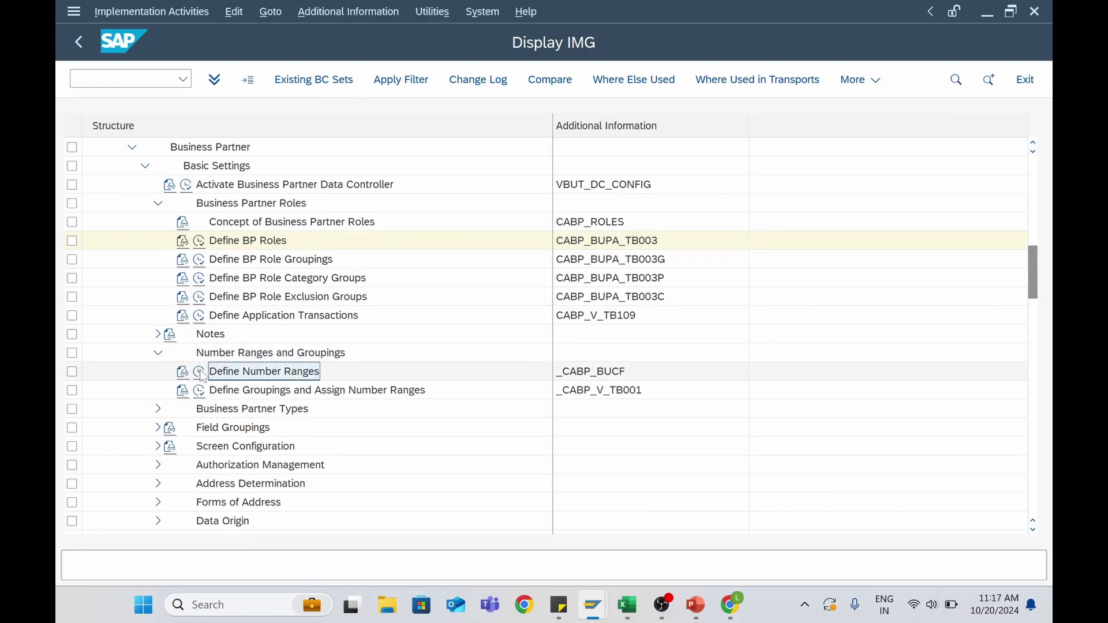
click(238, 393)
click(223, 372)
click(199, 372)
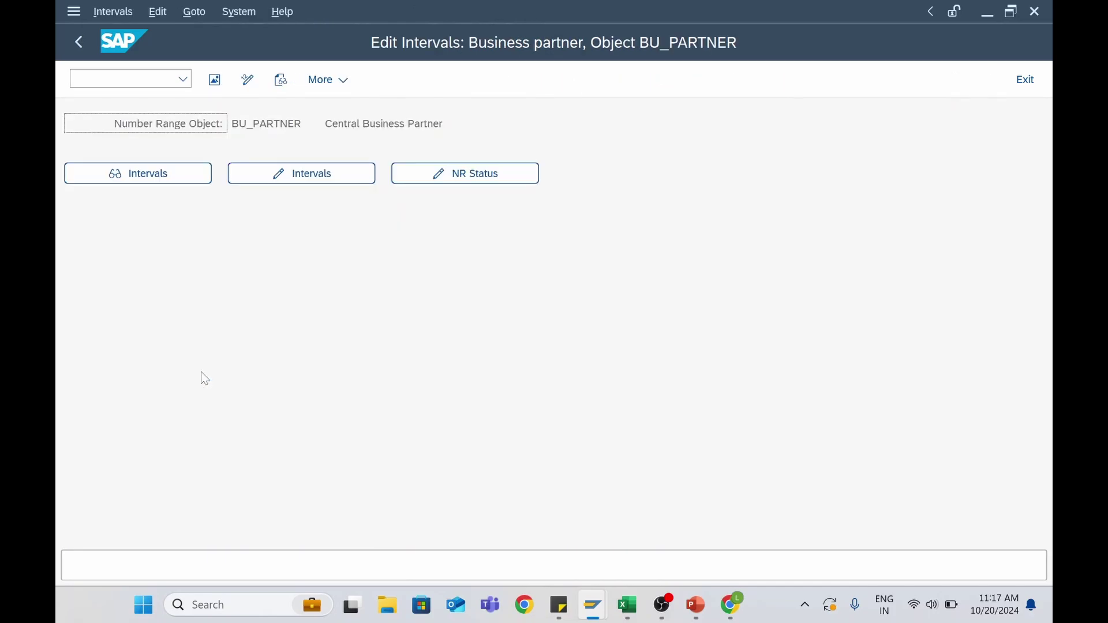
click(346, 173)
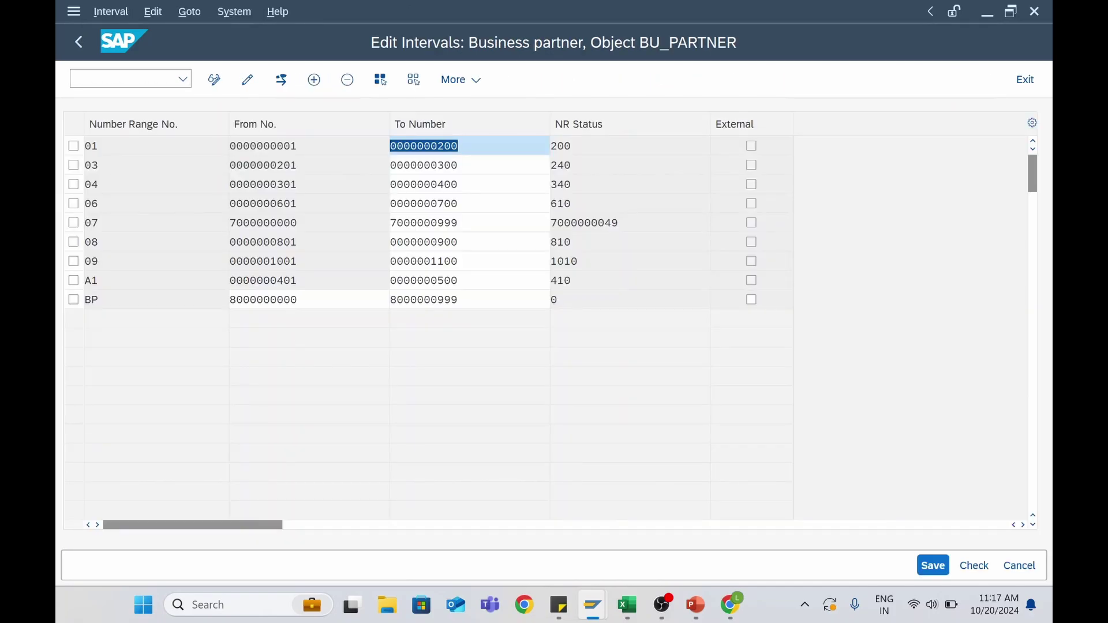
click(73, 203)
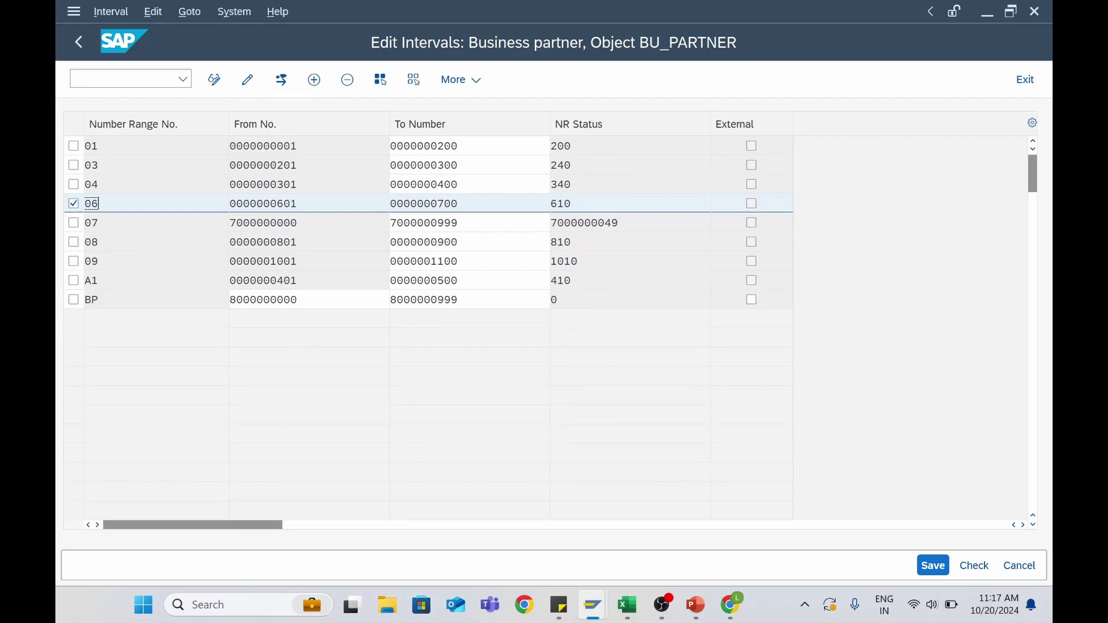
key(Tab)
key(Tab)
key(shift+Tab)
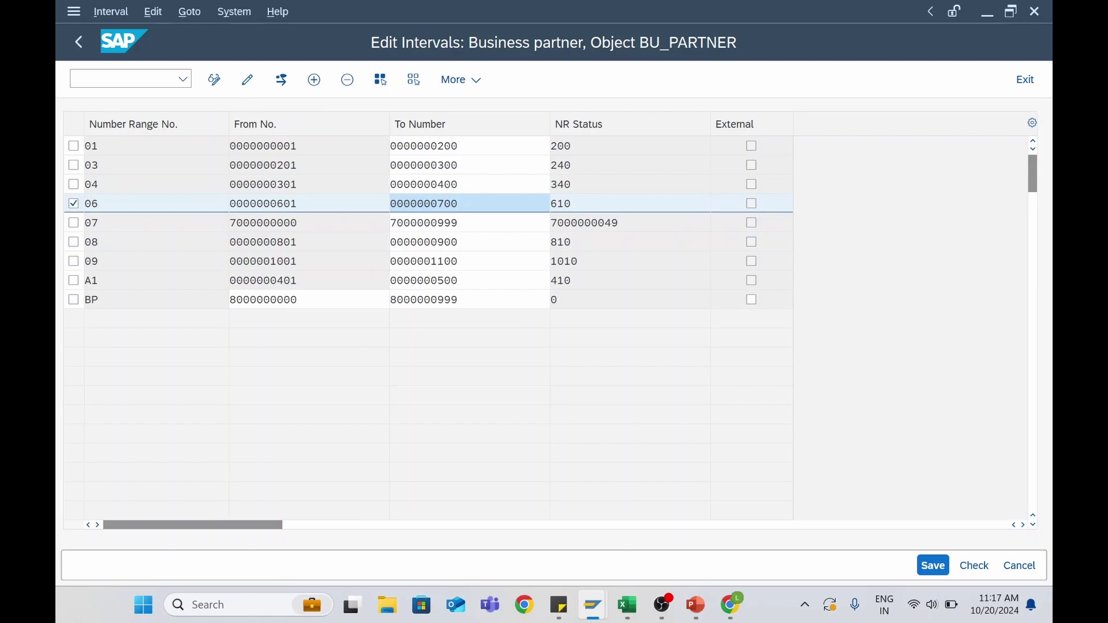
click(283, 203)
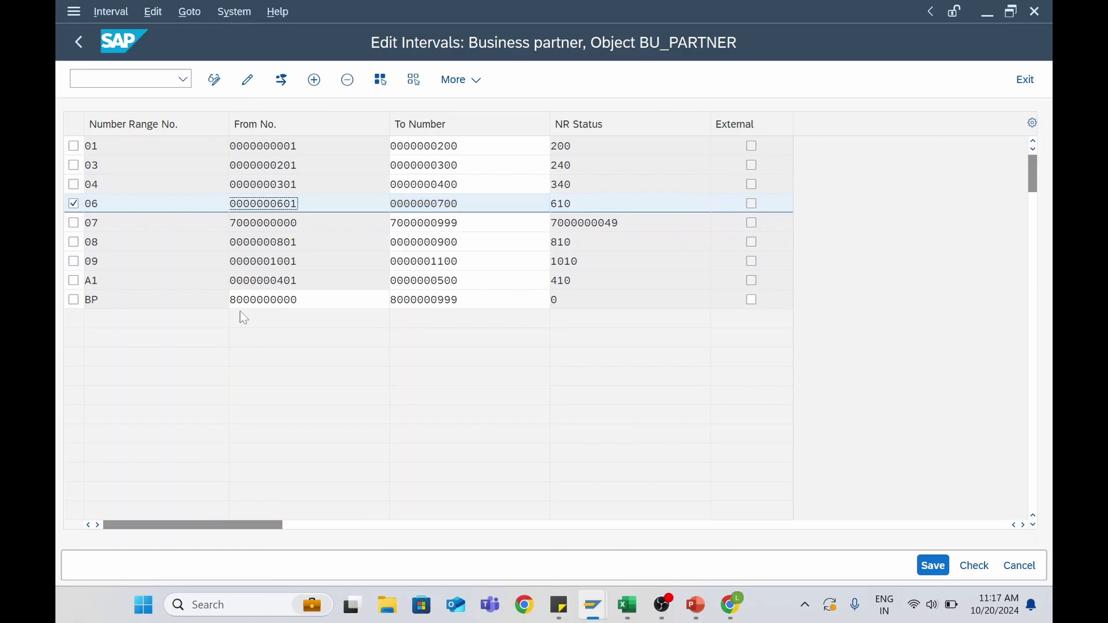
click(317, 86)
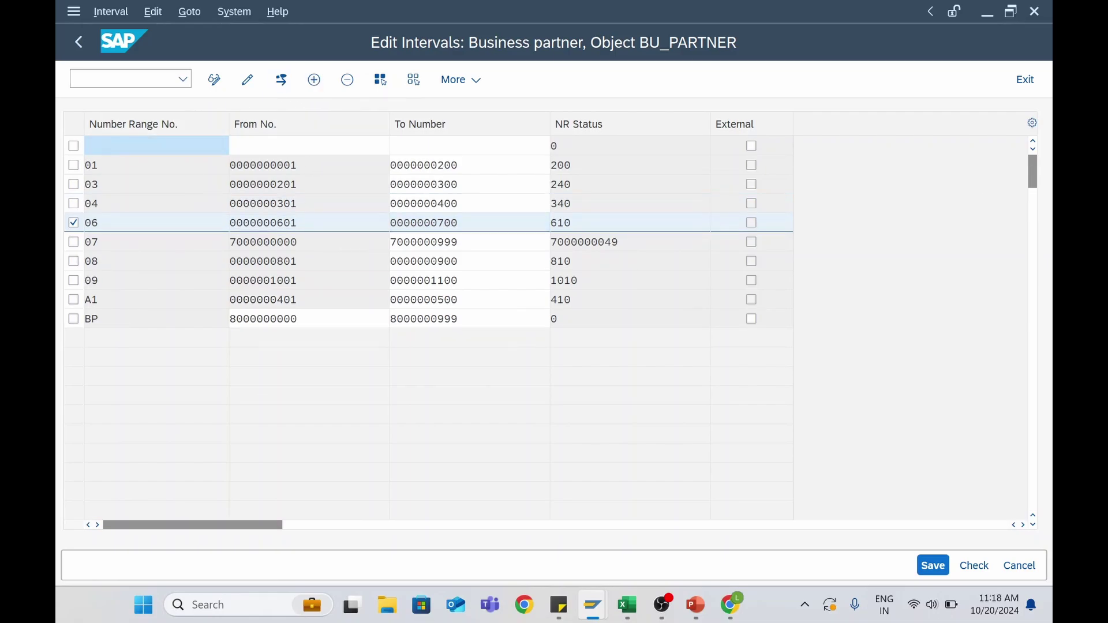
text(05)
click(290, 147)
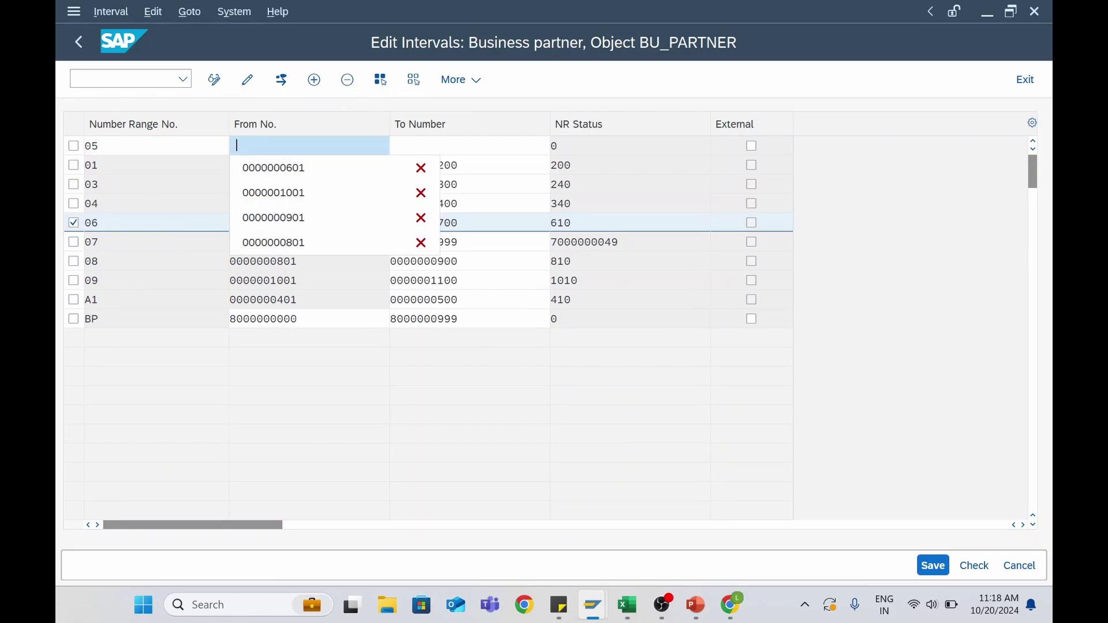
click(291, 168)
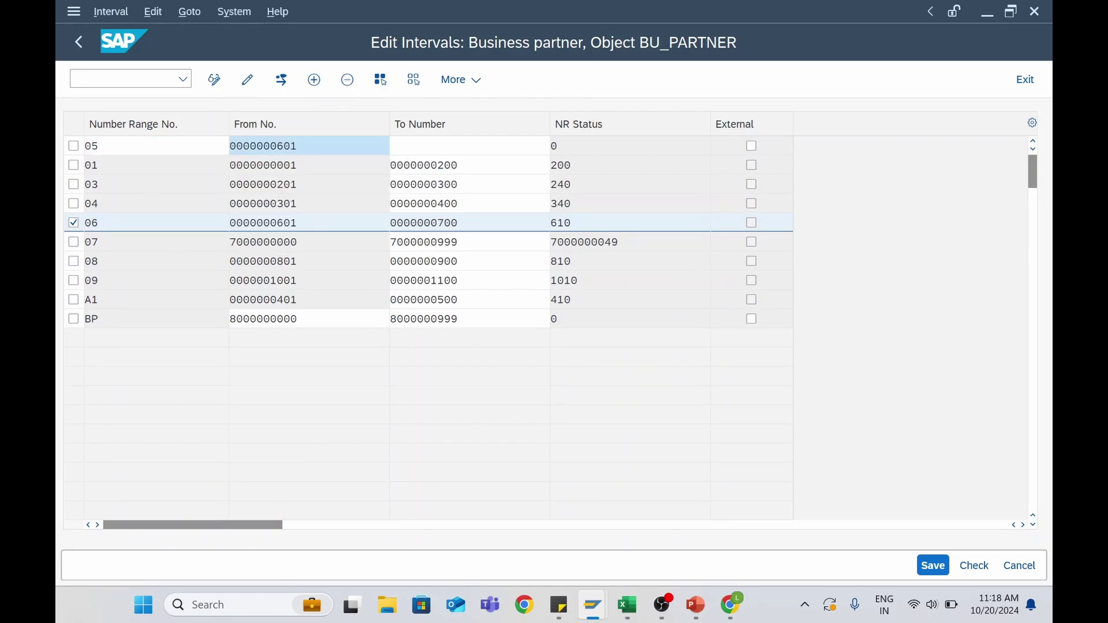
click(430, 145)
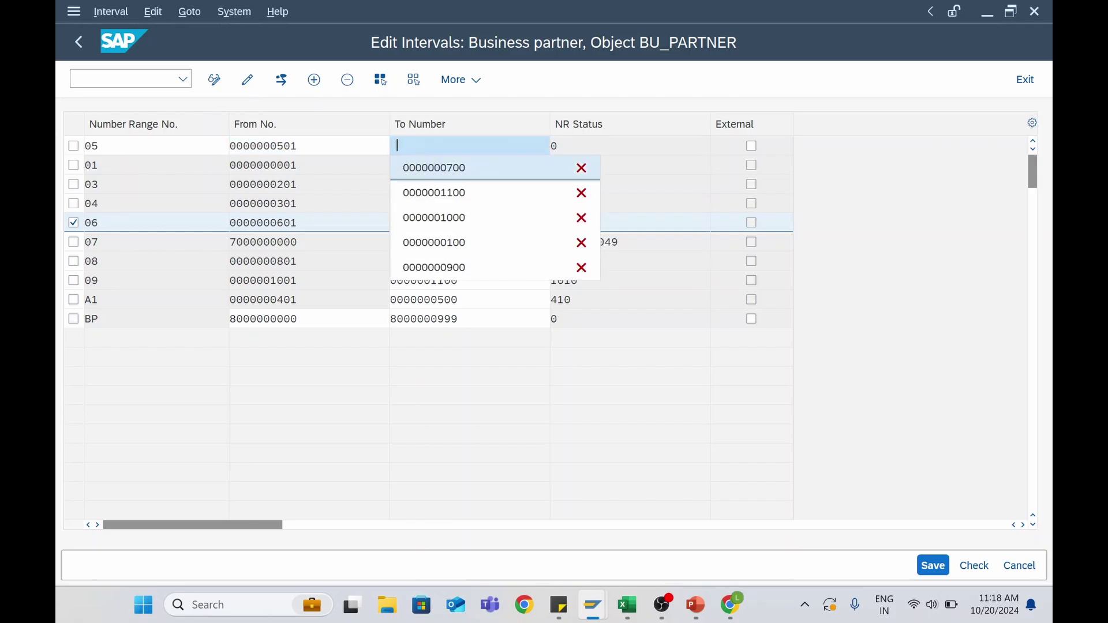
key(shift+Tab)
key(ctrl+c)
key(Left)
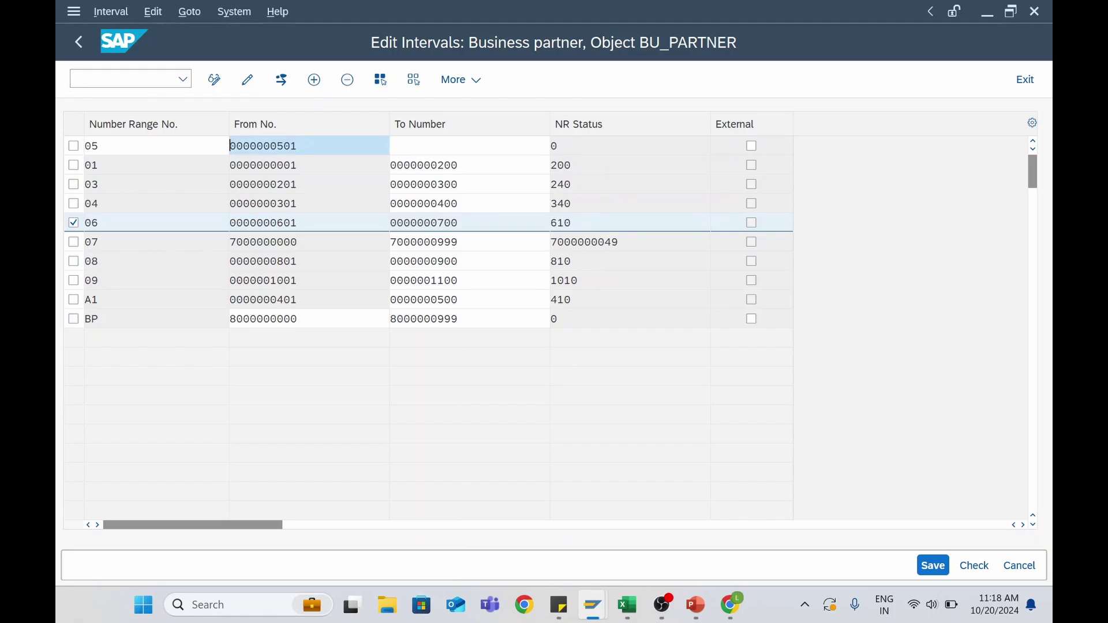
key(Tab)
key(ctrl+v)
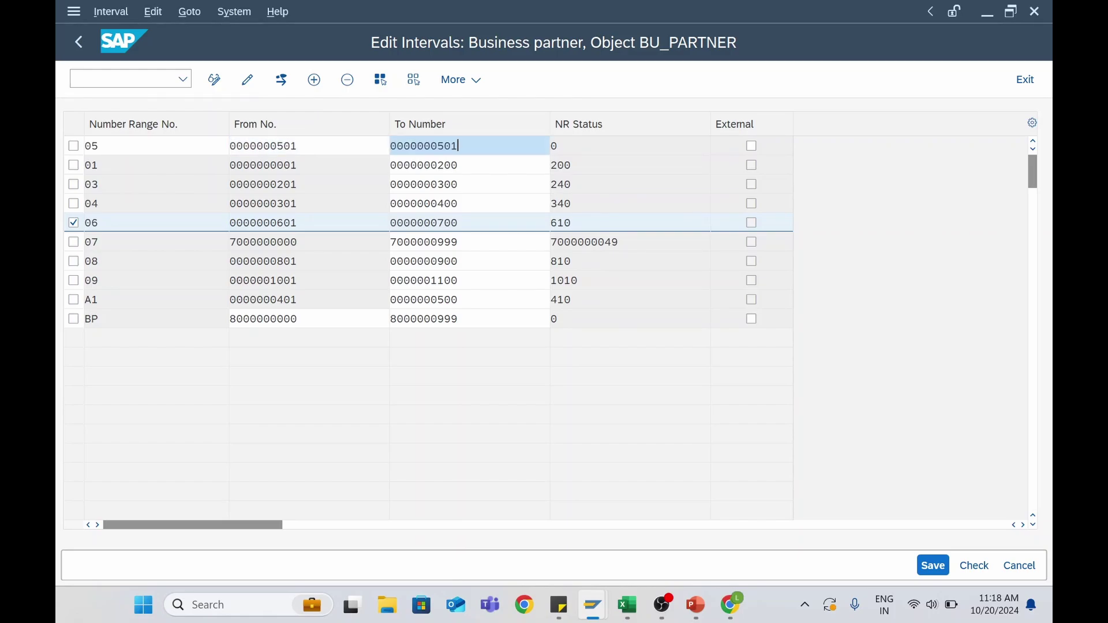
key(BackSpace)
key(BackSpace)
key(BackSpace)
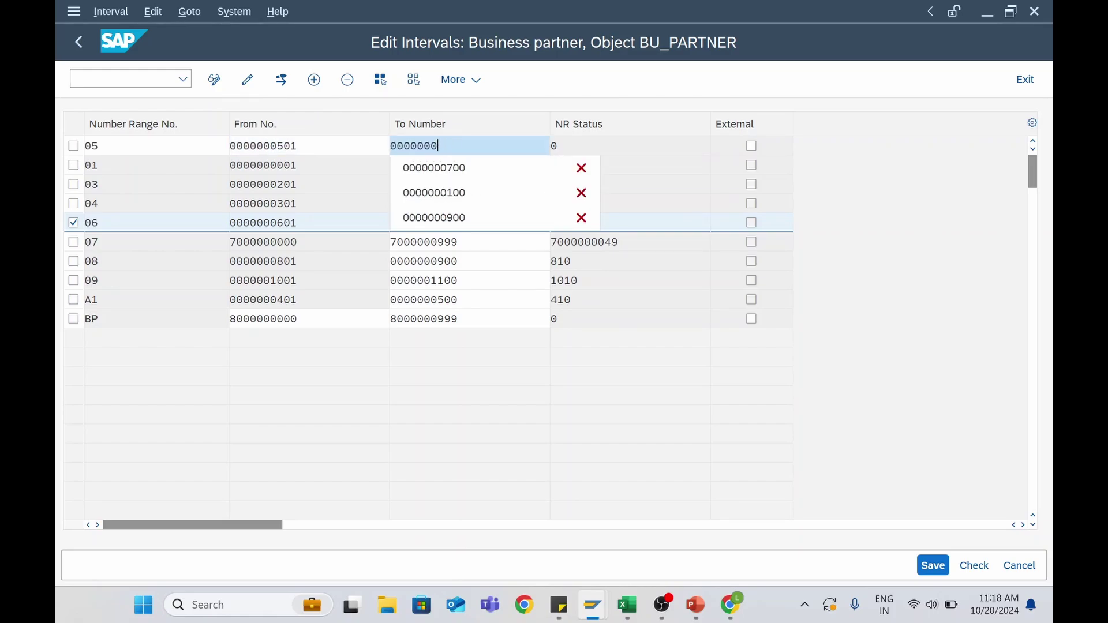
text(600)
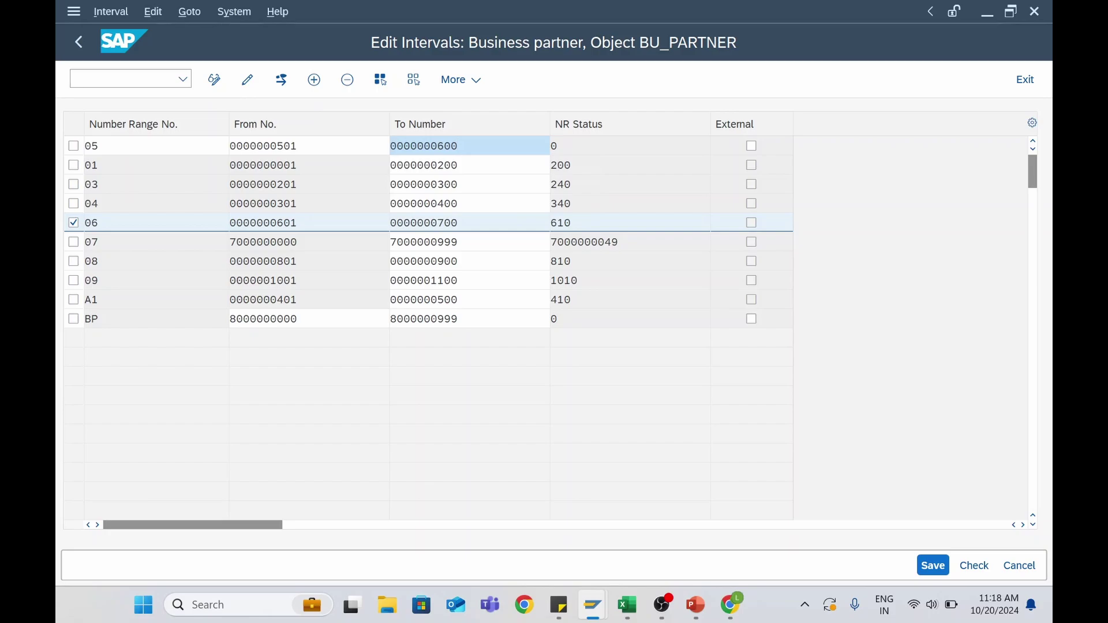
click(933, 566)
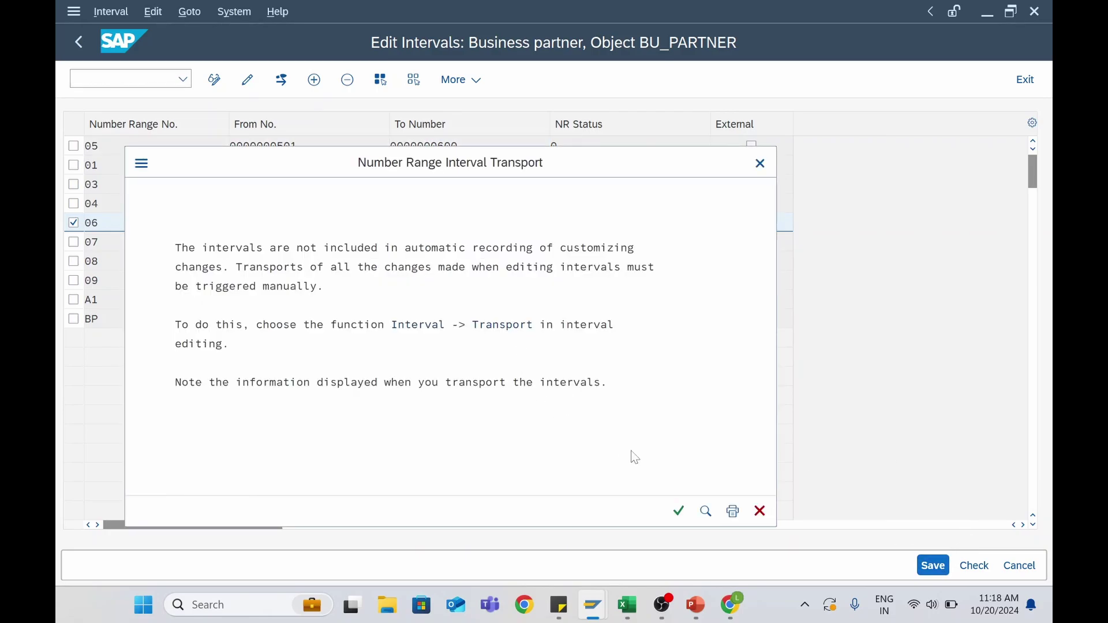
click(679, 511)
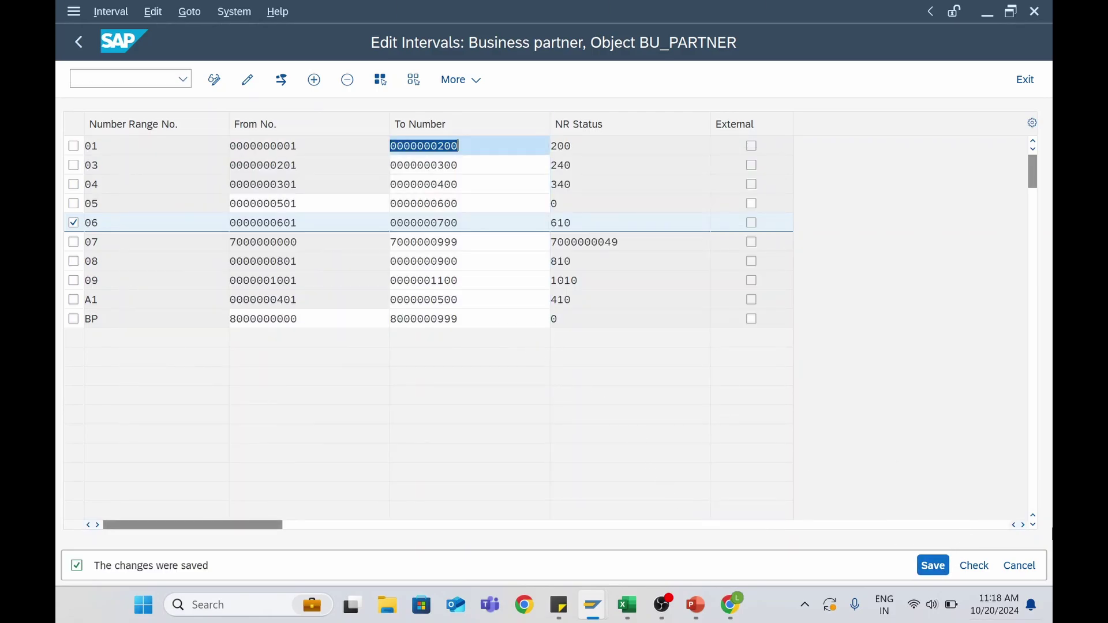
drag(100, 222, 85, 223)
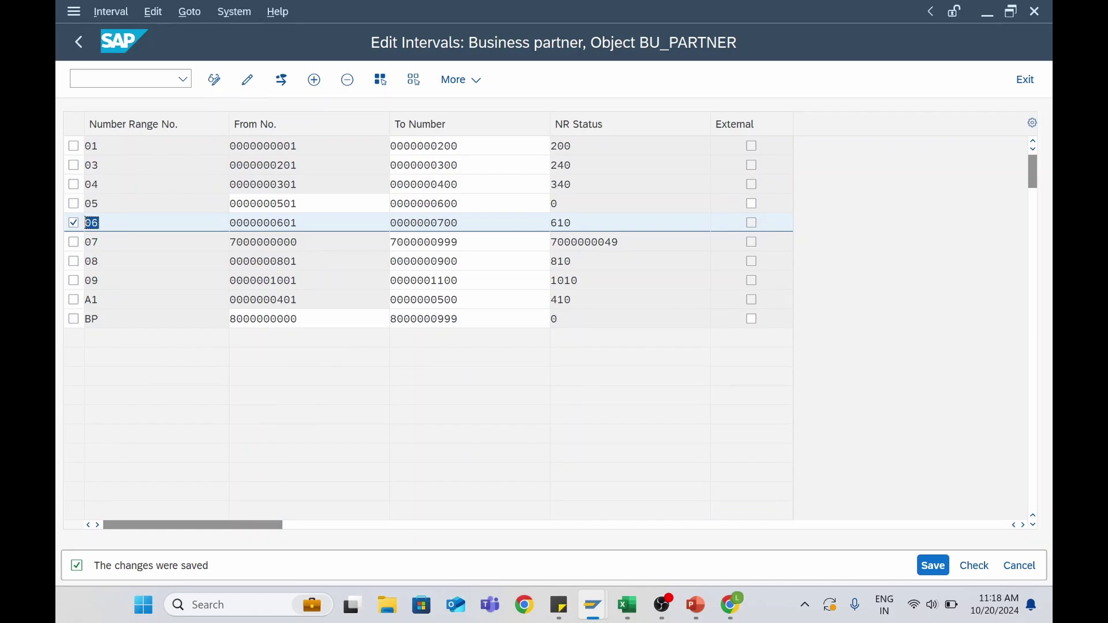
click(83, 44)
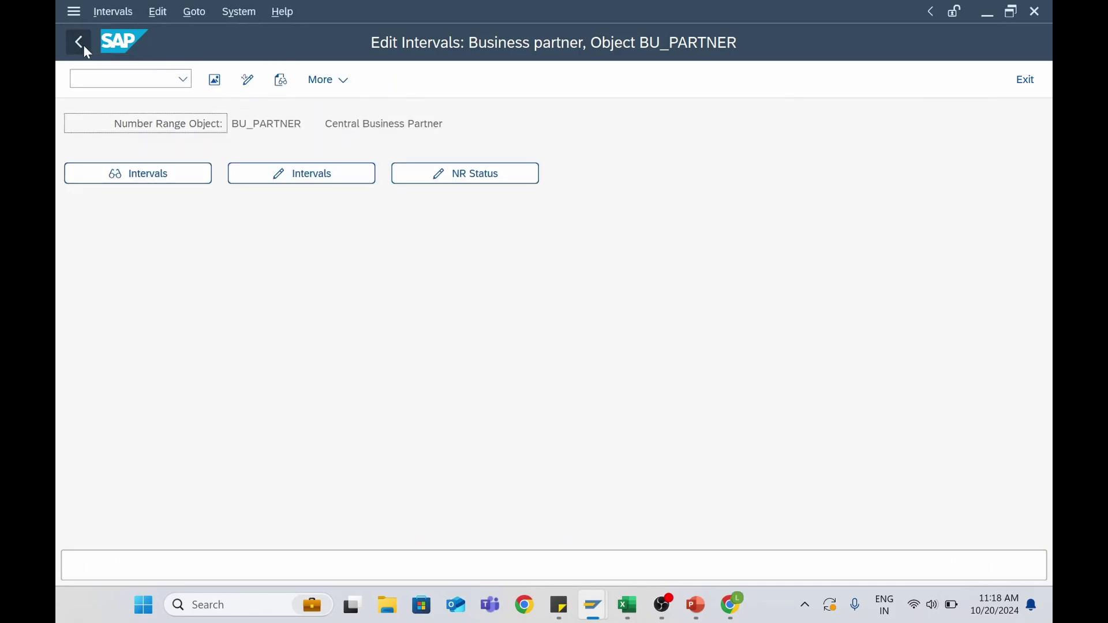
Open Define Groupings and Assign Number Ranges and position the list at grouping Z001
click(83, 44)
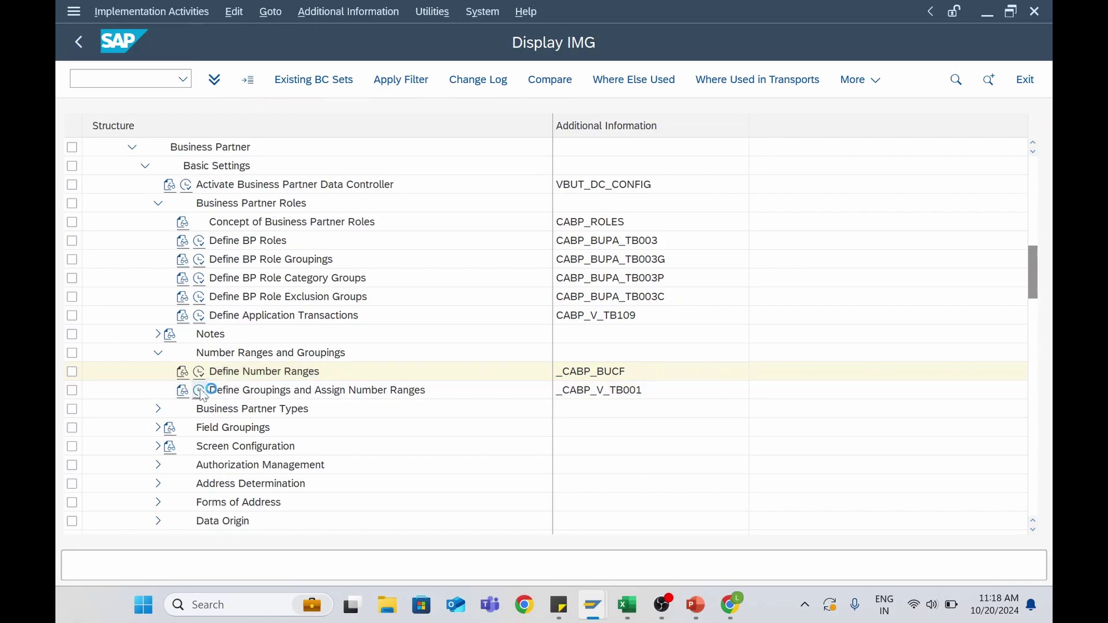
click(200, 391)
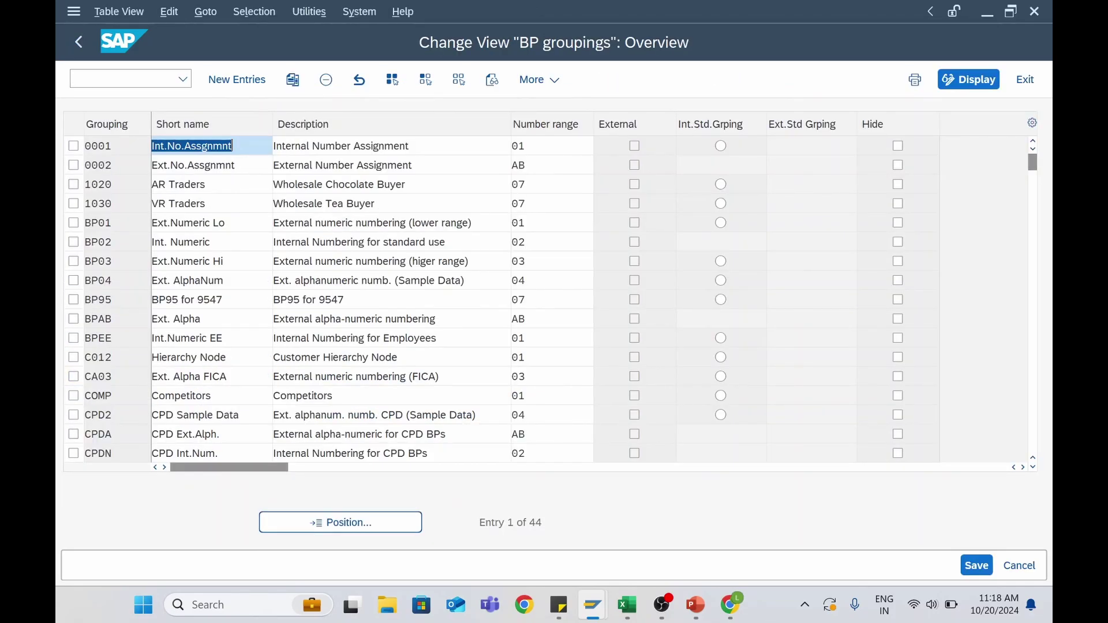
click(353, 525)
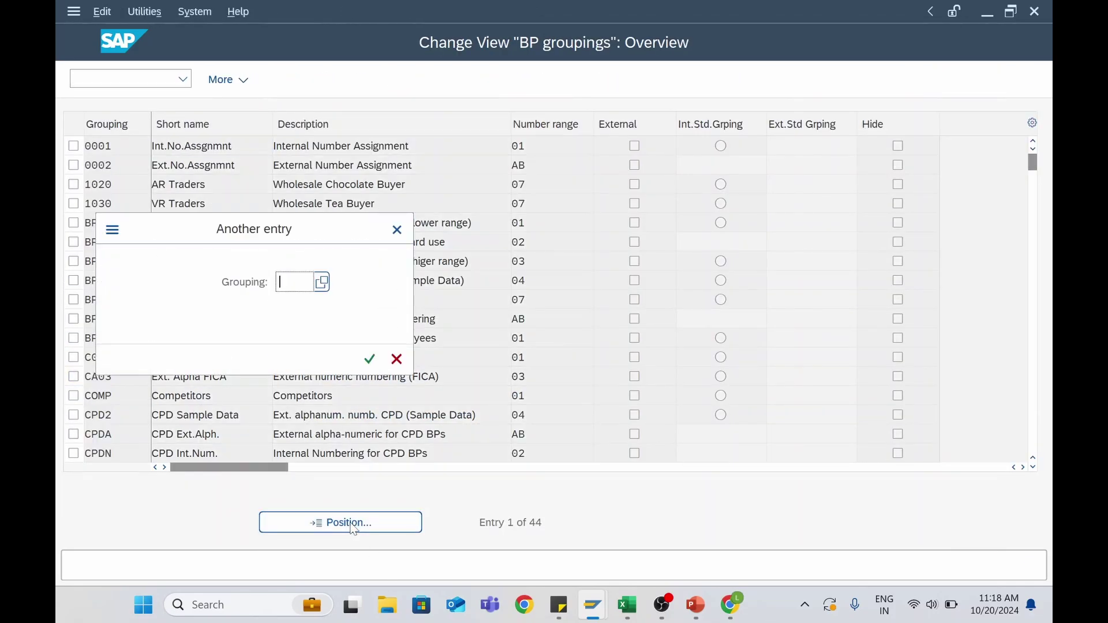
text(Z001)
key(Return)
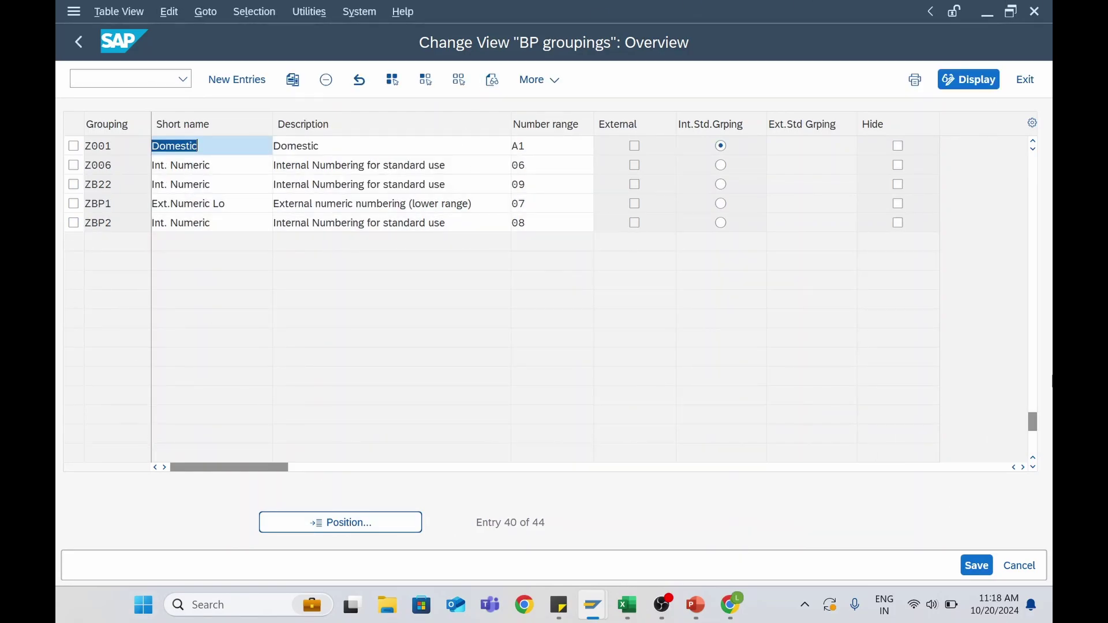
Inspect the Z006 grouping row, including its description and number range 06, and select it
click(99, 165)
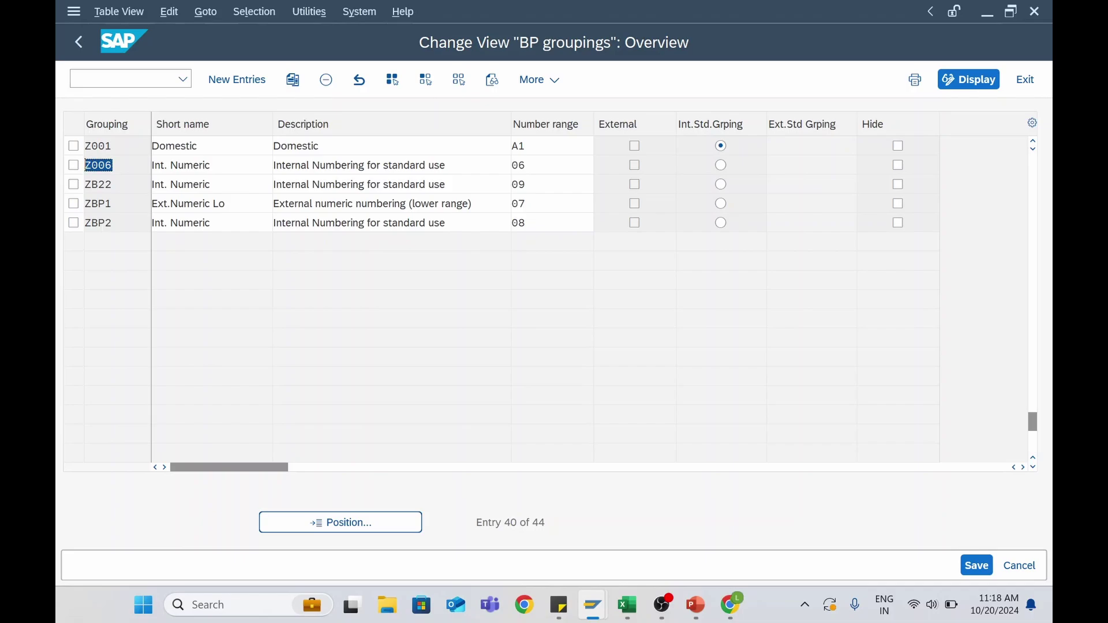
click(381, 165)
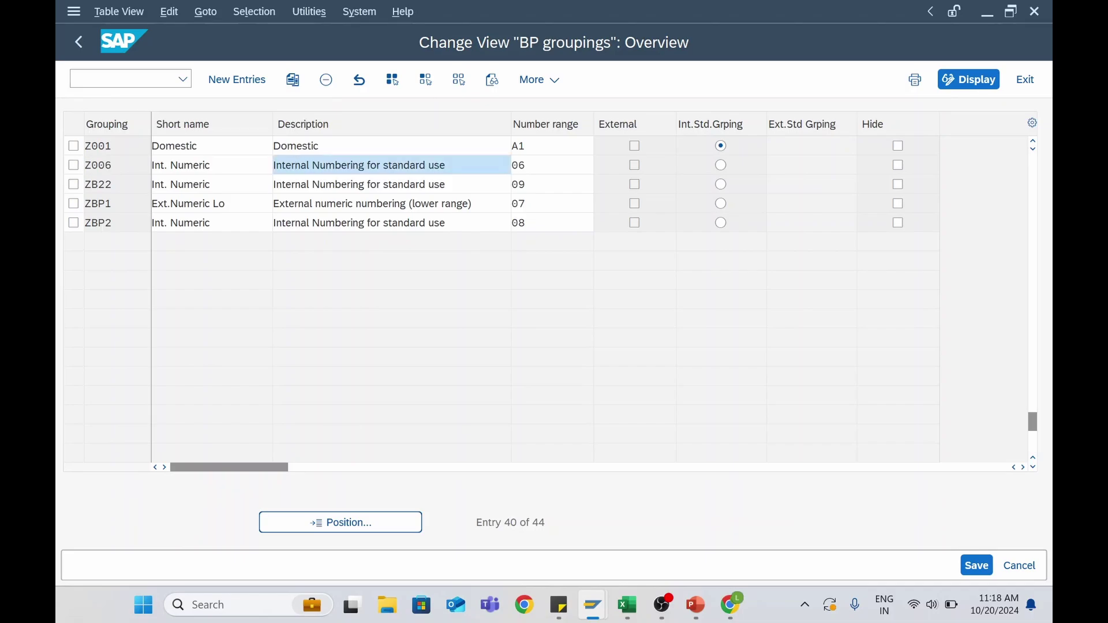
click(542, 165)
click(99, 165)
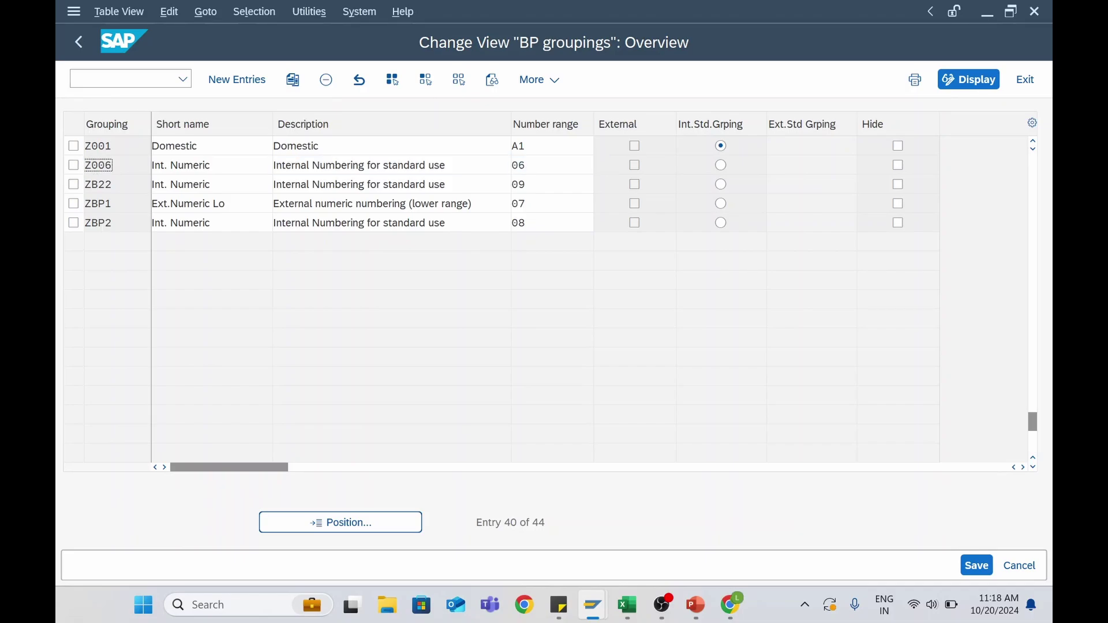
click(196, 165)
click(375, 165)
click(73, 165)
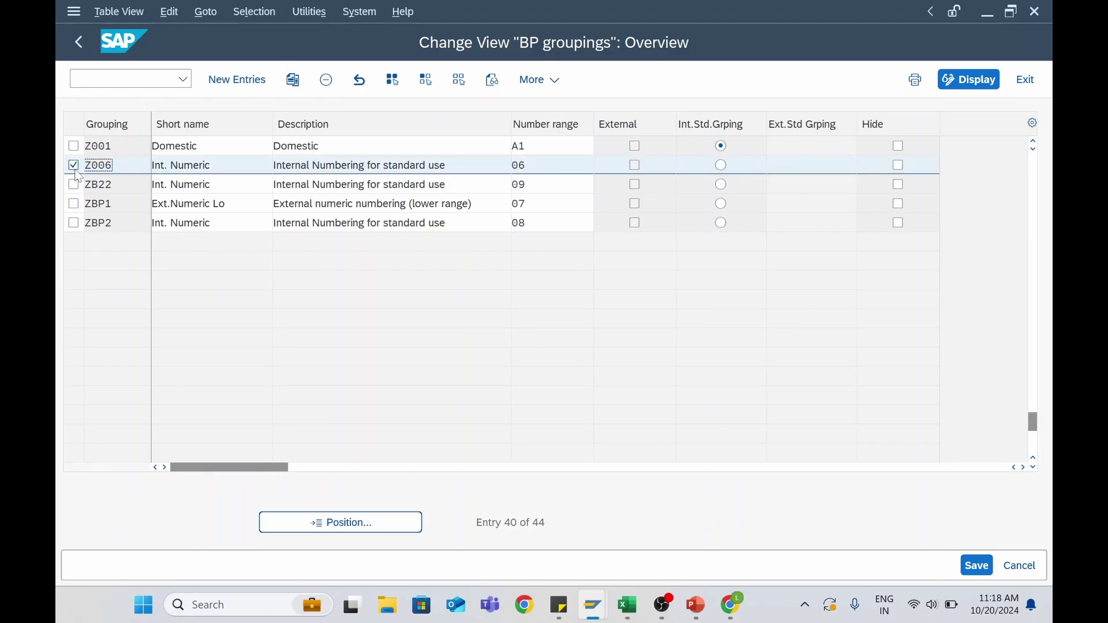
Copy grouping Z006 as Z005 with number range 05 and save it
click(293, 82)
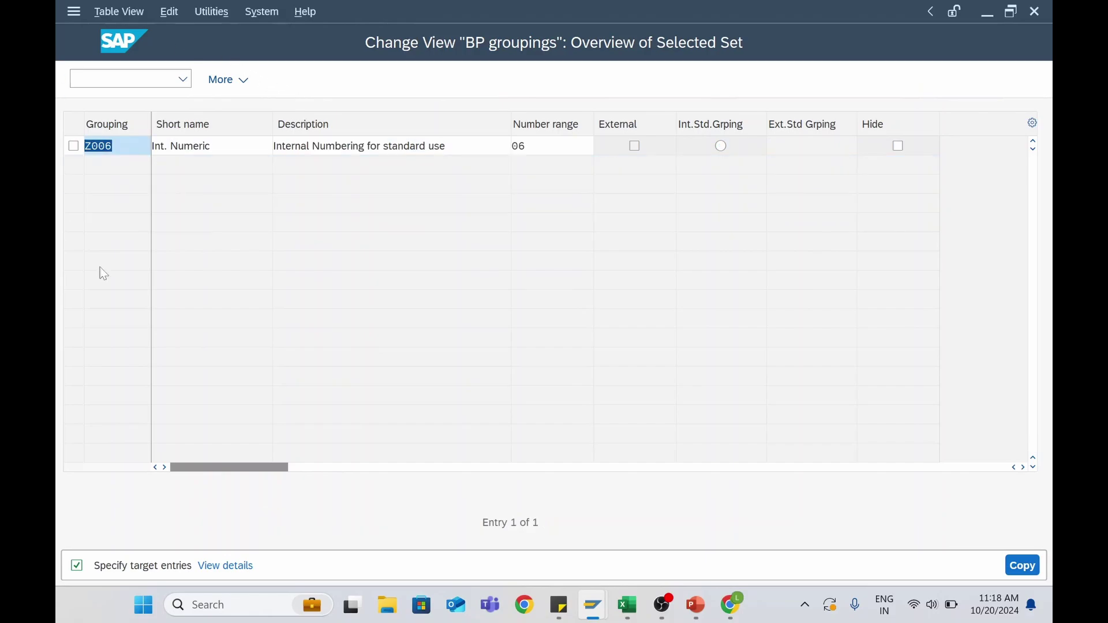
click(113, 146)
click(534, 146)
click(603, 148)
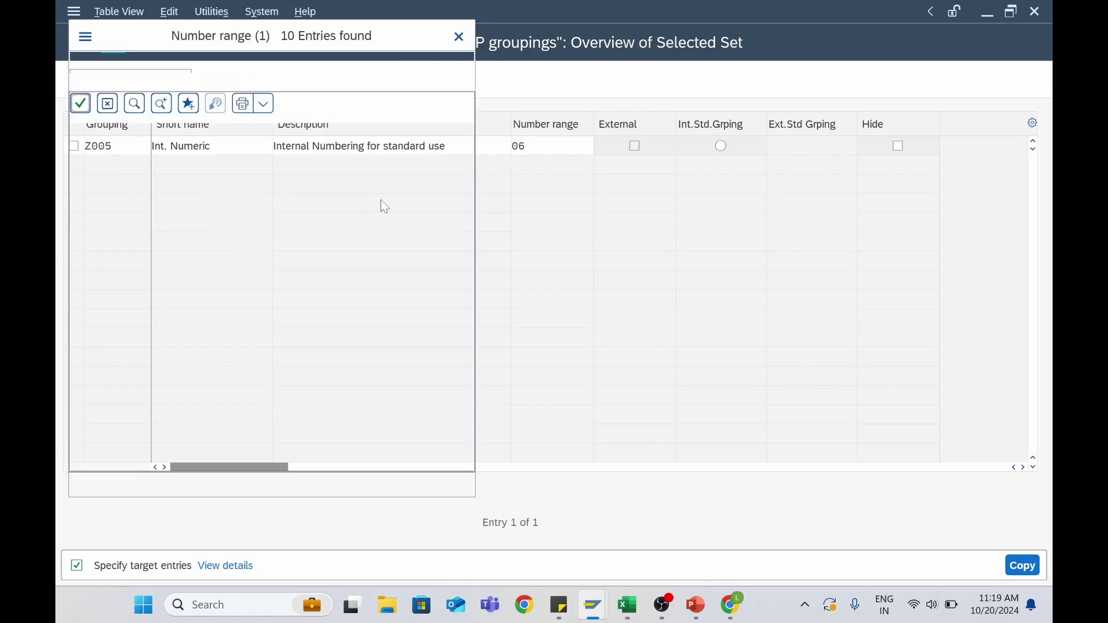
click(102, 226)
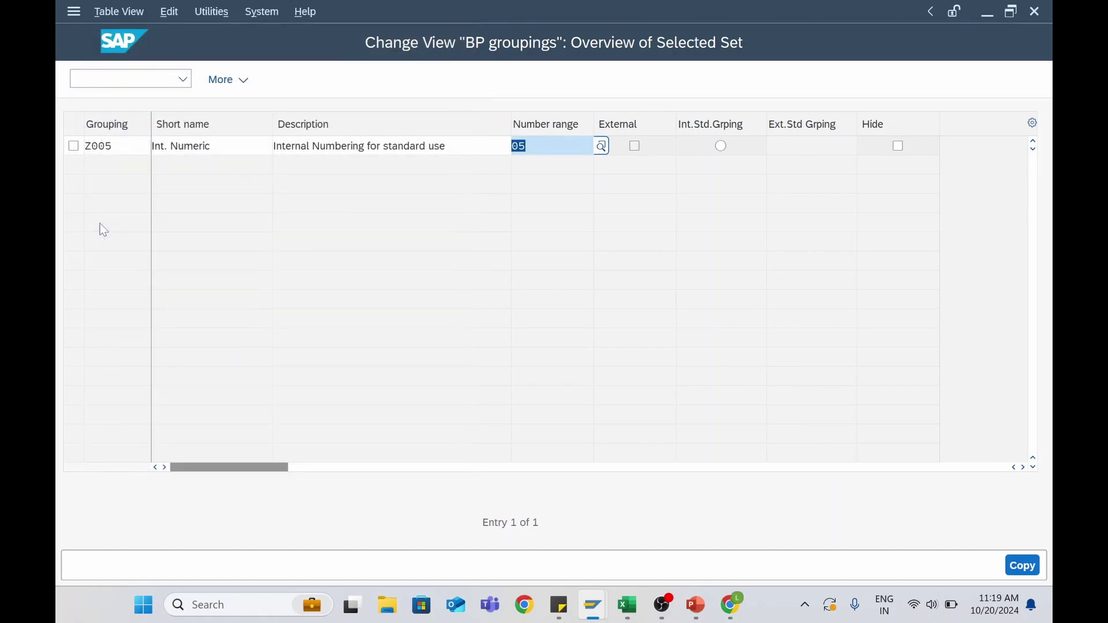
key(Return)
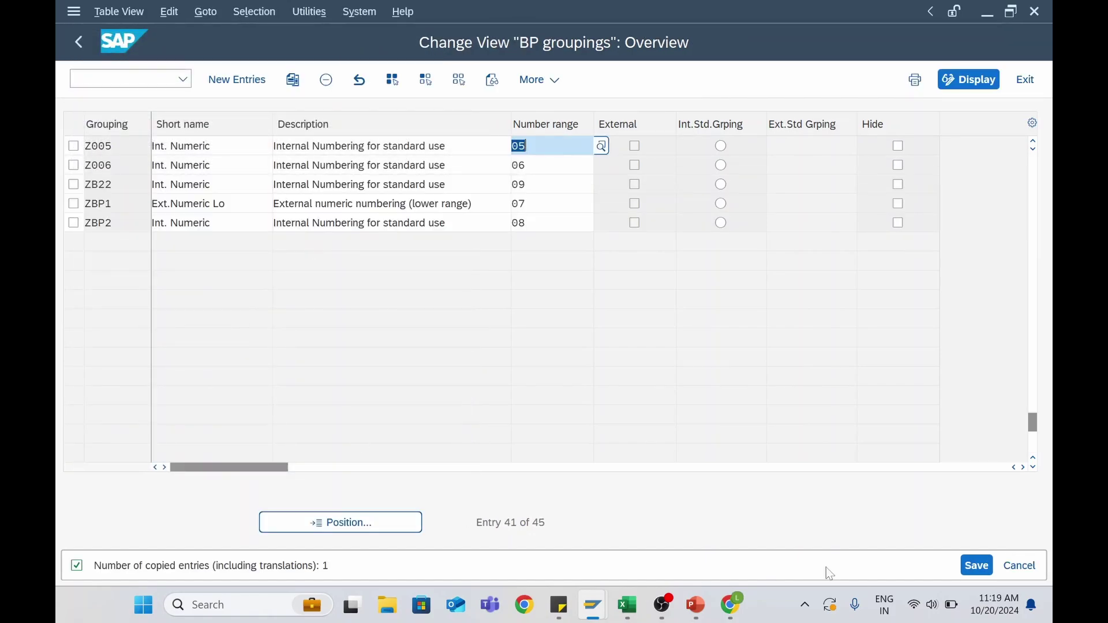
click(977, 565)
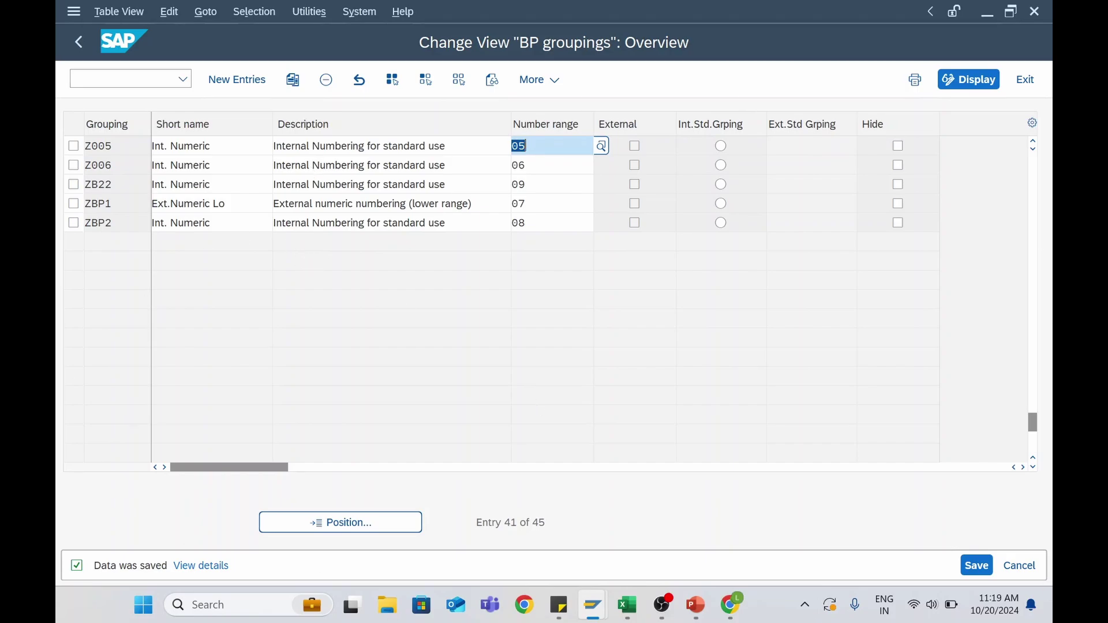
Return to the Display IMG customizing tree
click(80, 41)
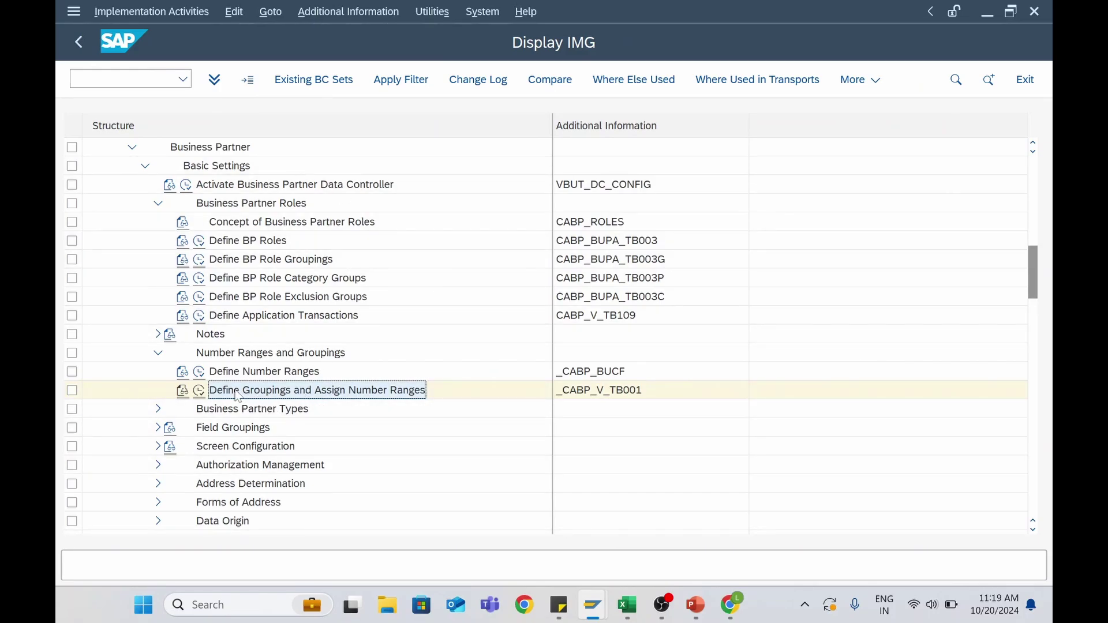
scroll(238, 396, down, 2)
scroll(238, 396, down, 2)
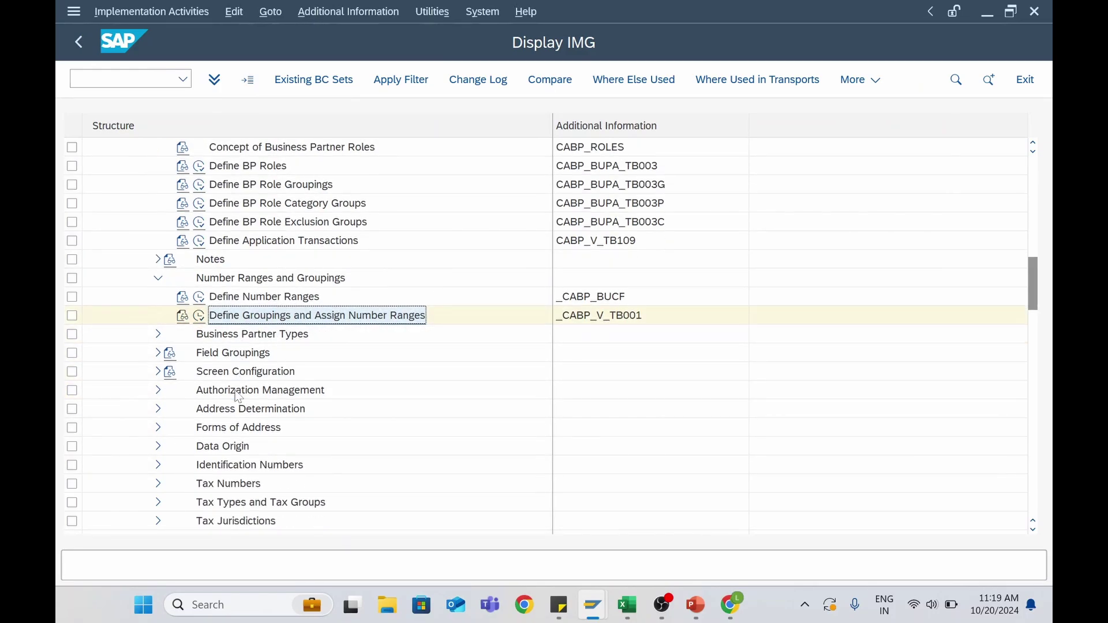
scroll(234, 389, up, 6)
Expand Master Data Synchronization, Customer/Vendor Integration and Business Partner Settings in the IMG tree
scroll(231, 388, up, 8)
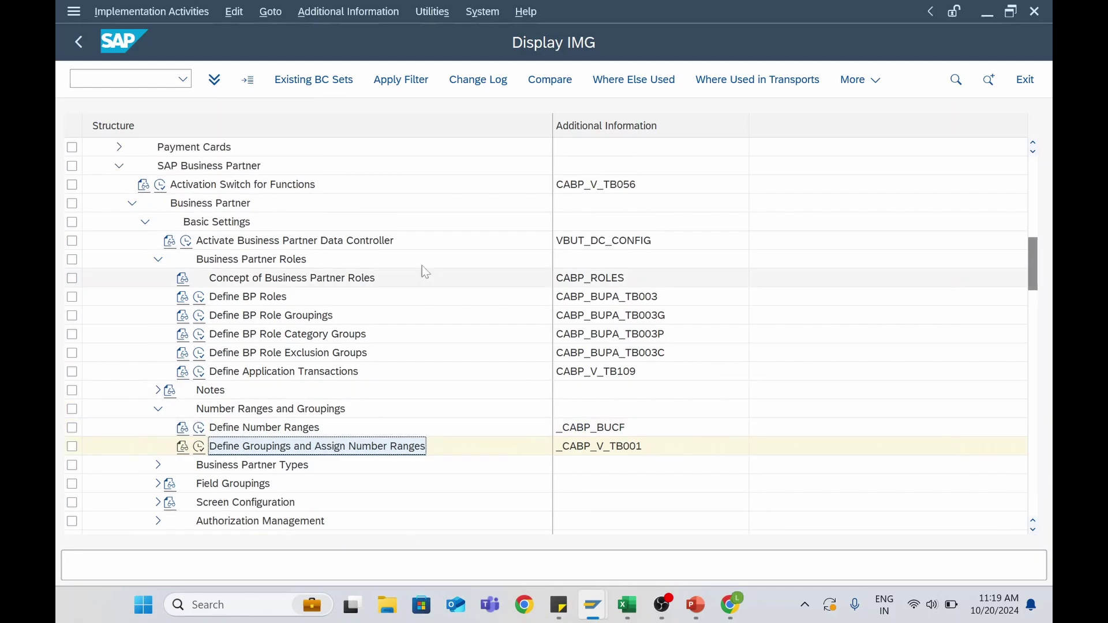
scroll(239, 319, up, 3)
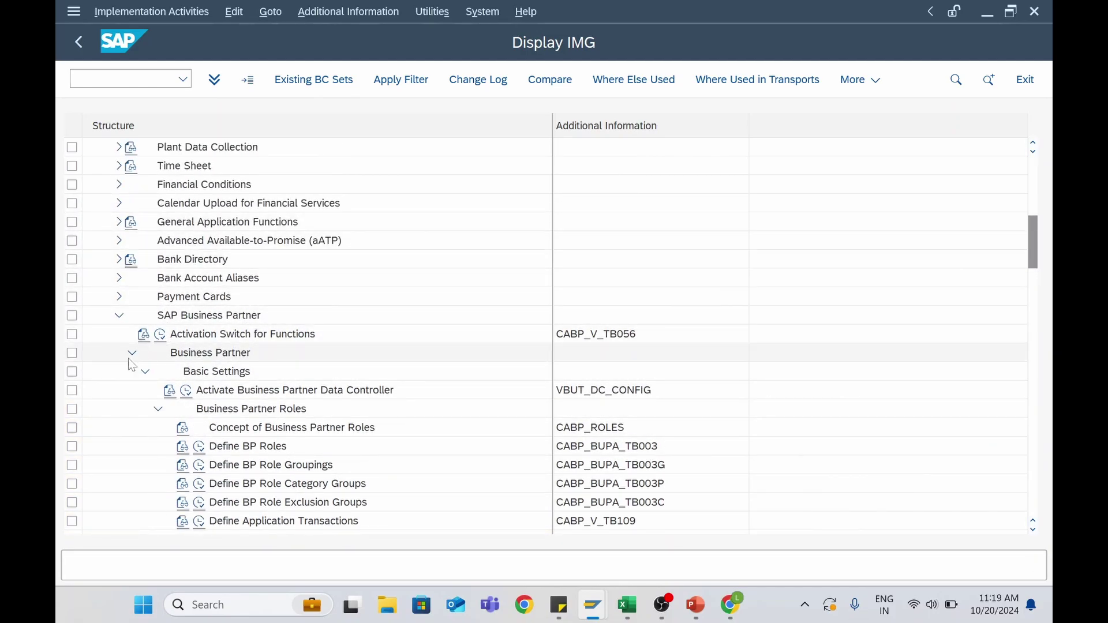
click(119, 316)
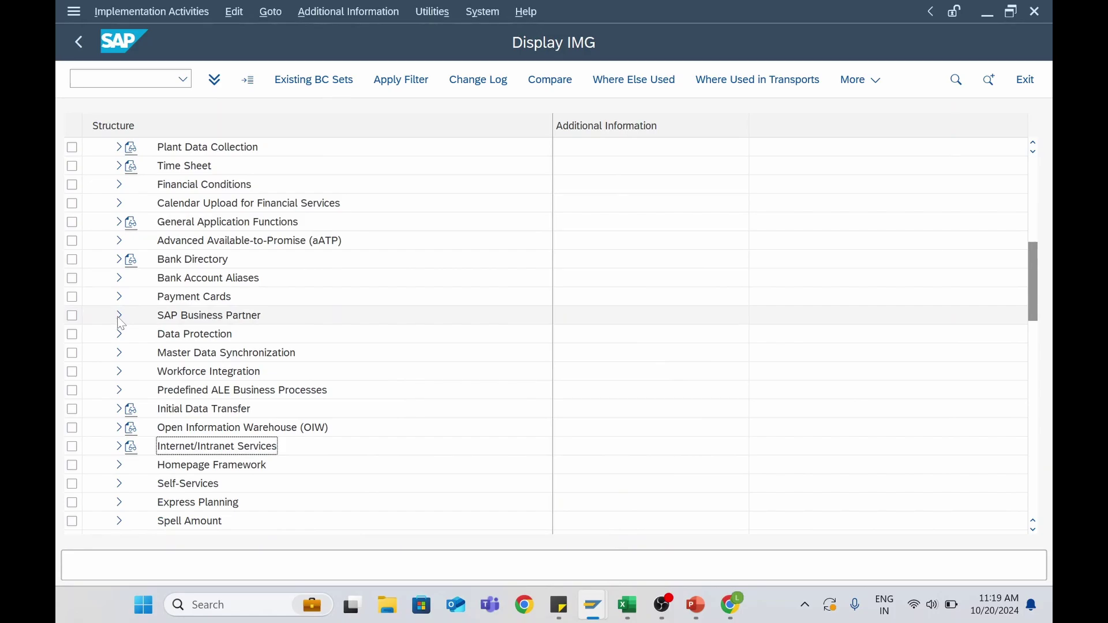
click(186, 356)
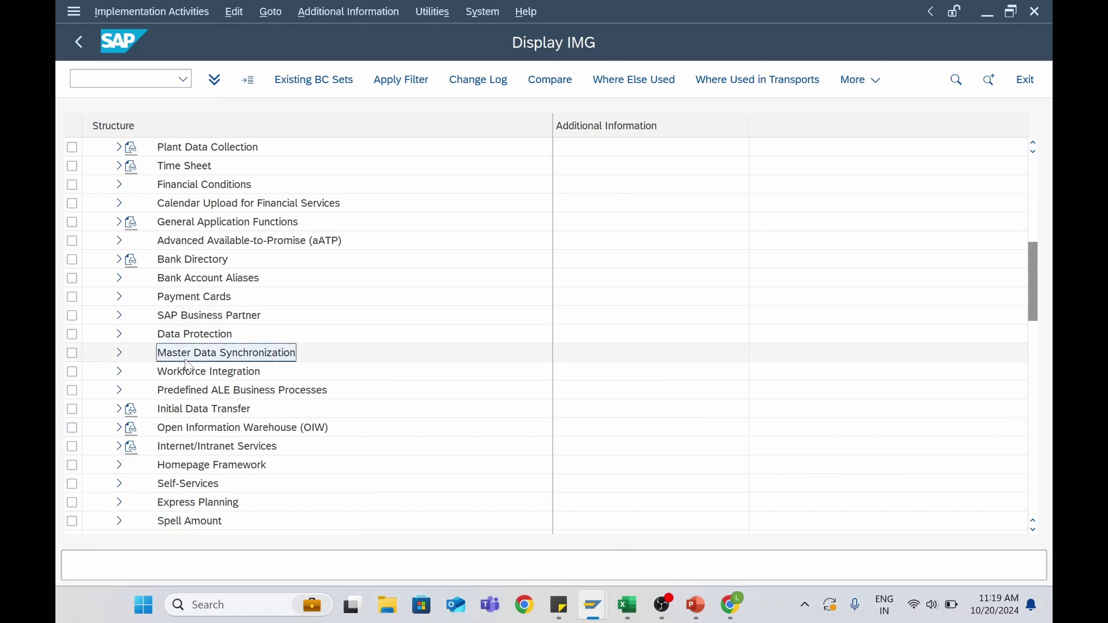
click(120, 354)
scroll(221, 377, down, 5)
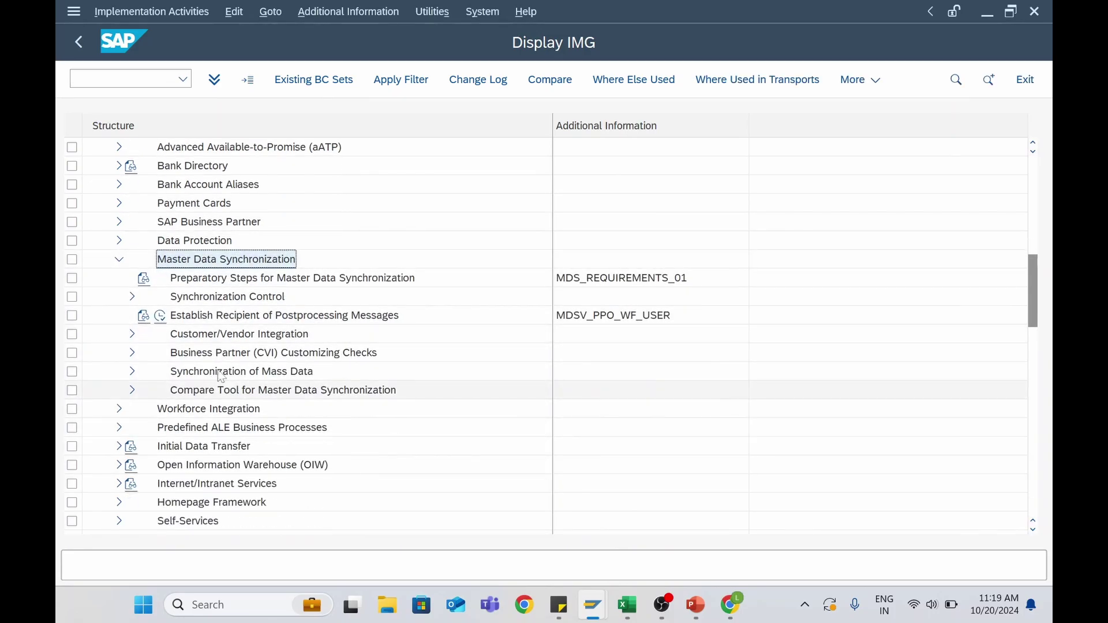
scroll(221, 377, down, 2)
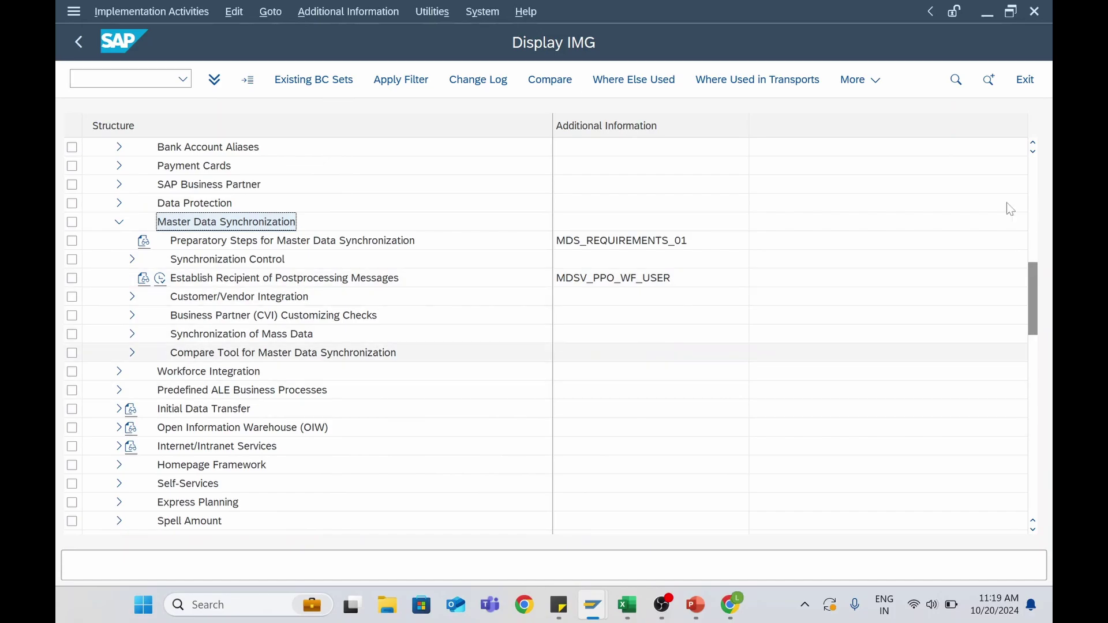
click(219, 300)
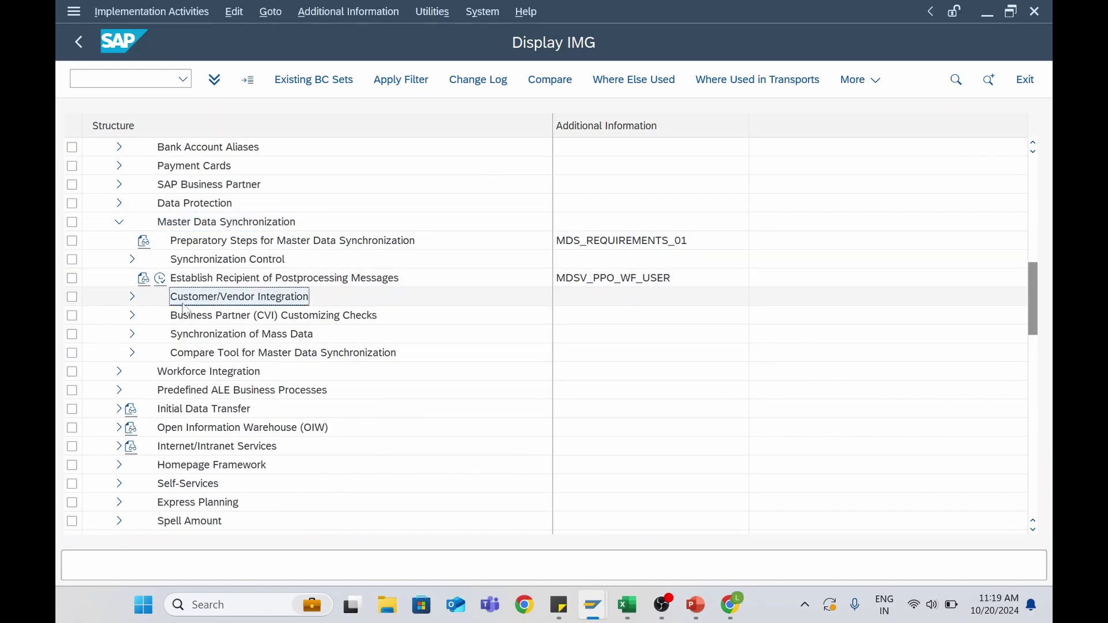
click(132, 298)
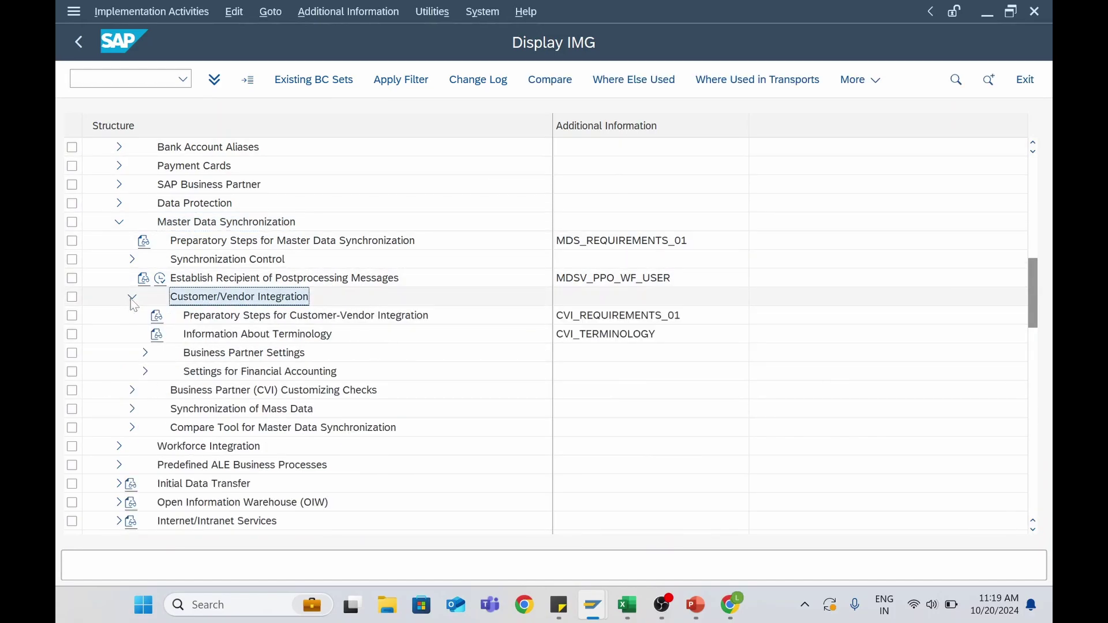
scroll(173, 331, down, 1)
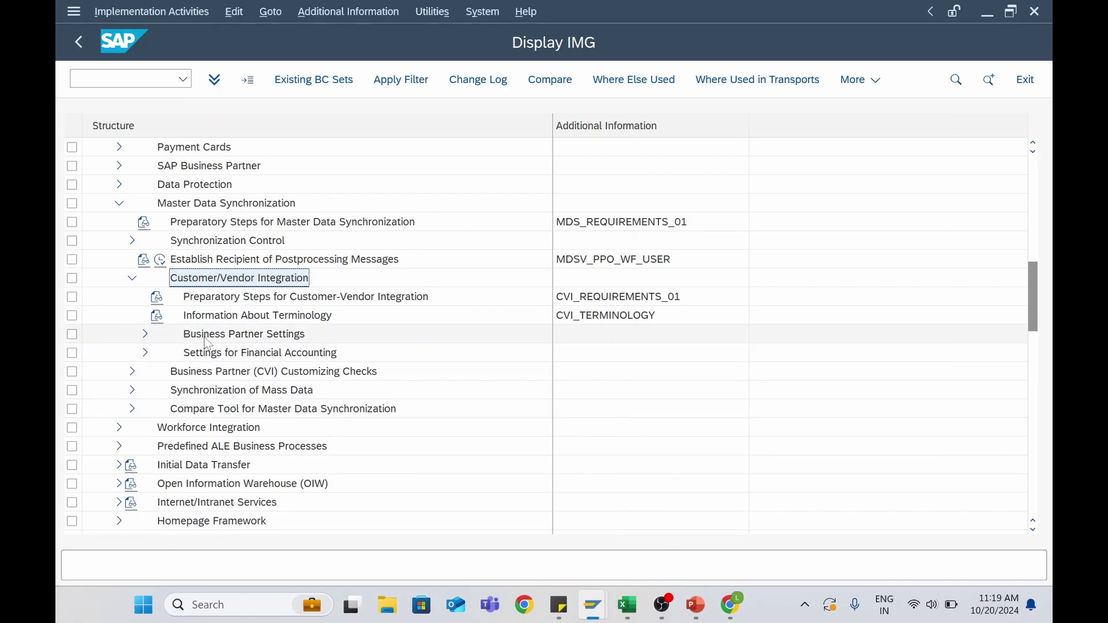
click(202, 340)
click(147, 335)
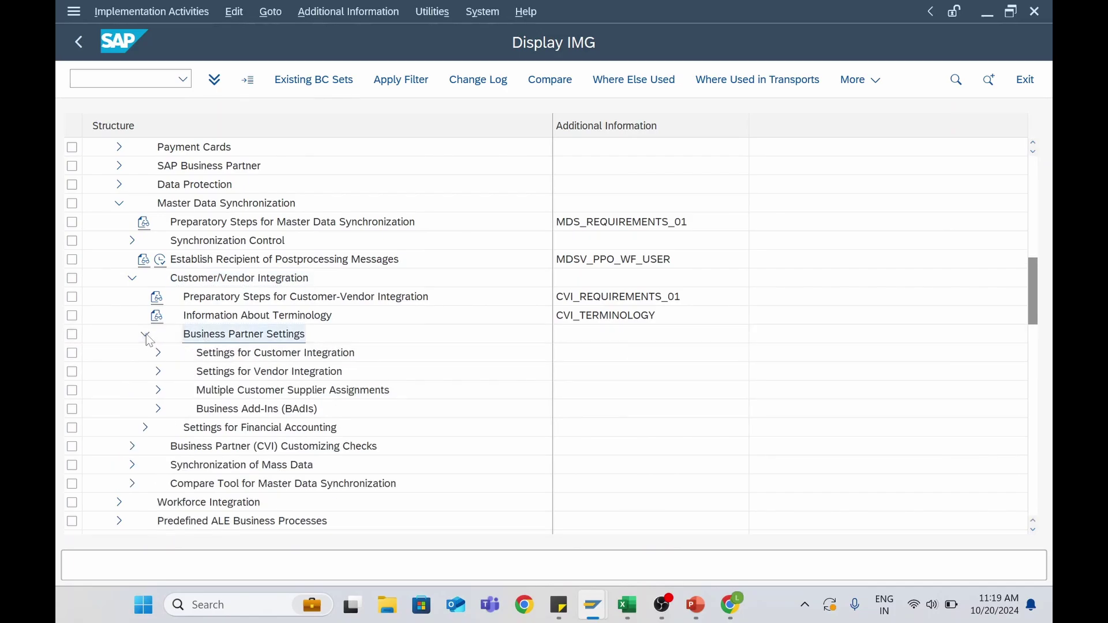
Expand Settings for Vendor Integration and execute Define Number Assignment for Direction BP to Vendor
scroll(208, 358, down, 3)
scroll(205, 362, down, 1)
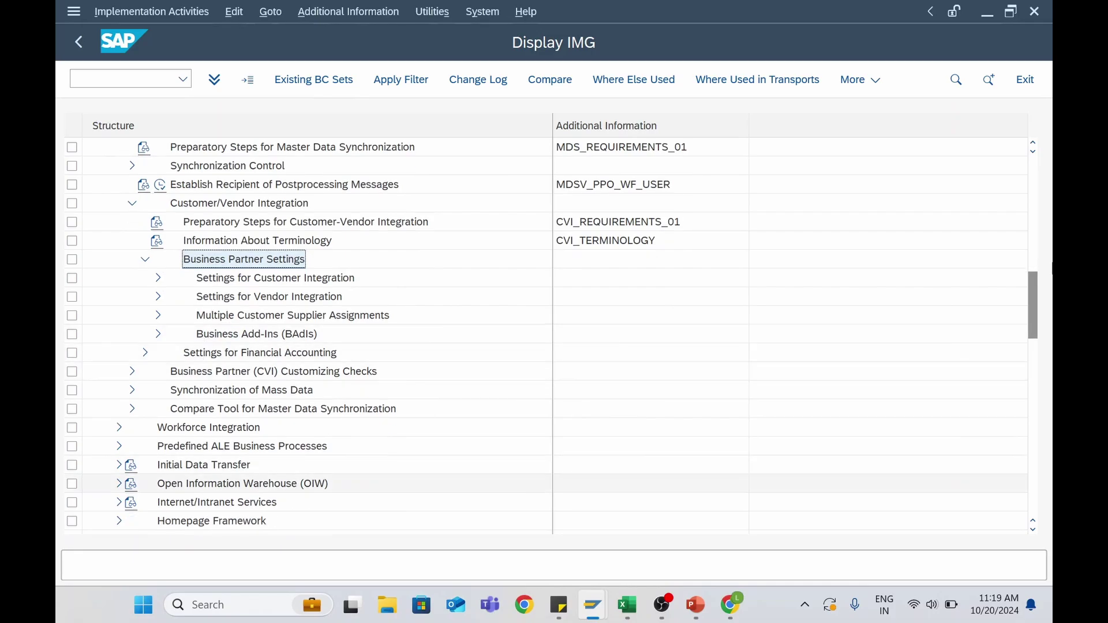
click(160, 298)
click(159, 298)
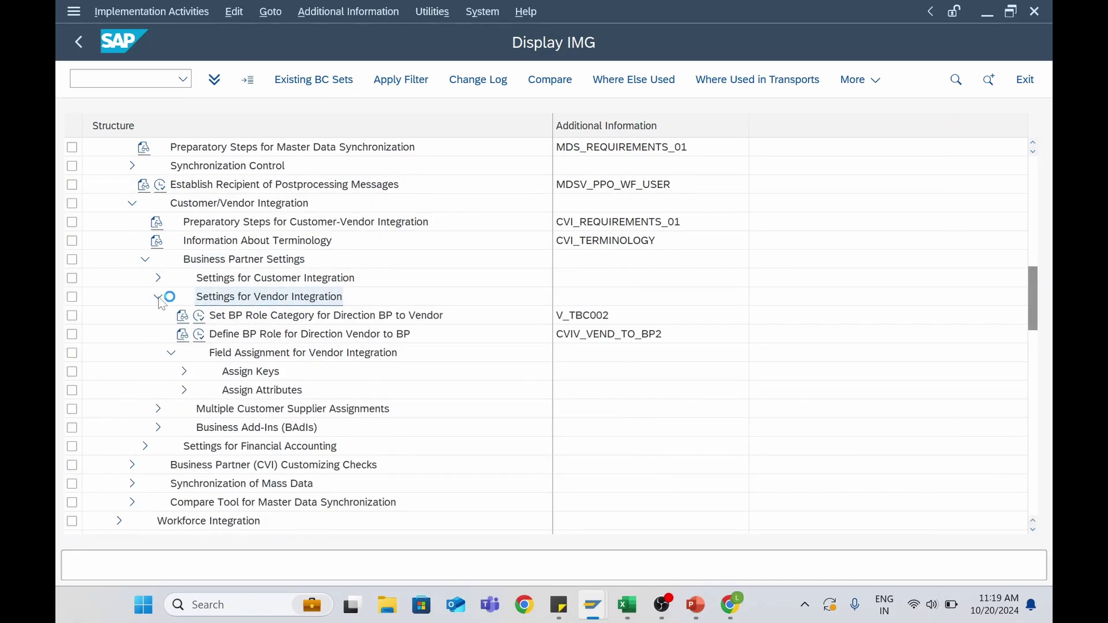
click(185, 372)
scroll(186, 373, down, 2)
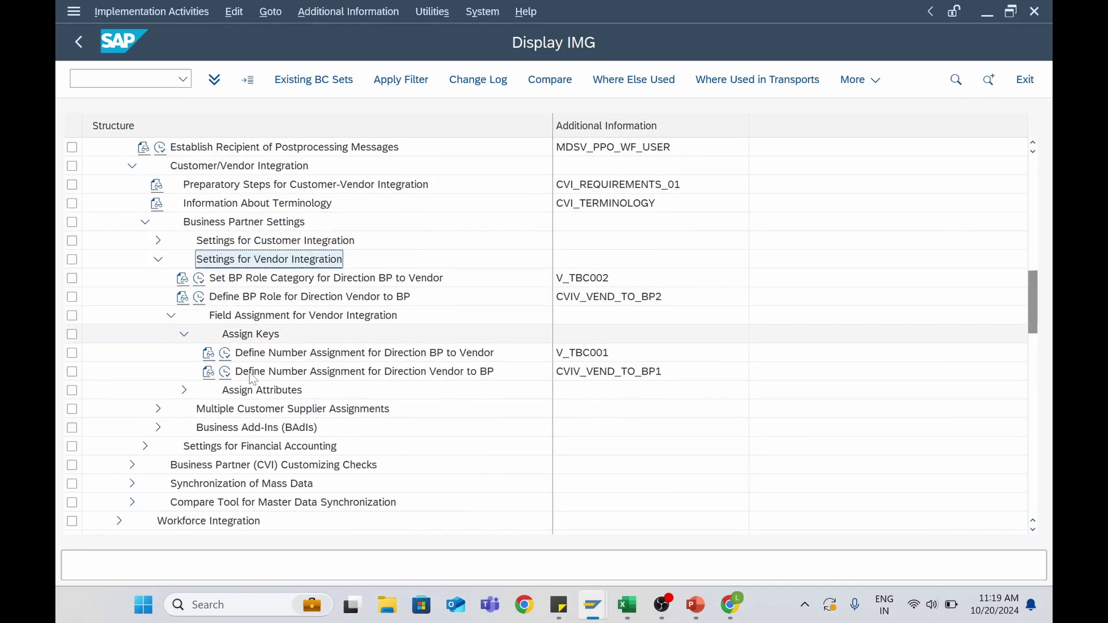
click(289, 357)
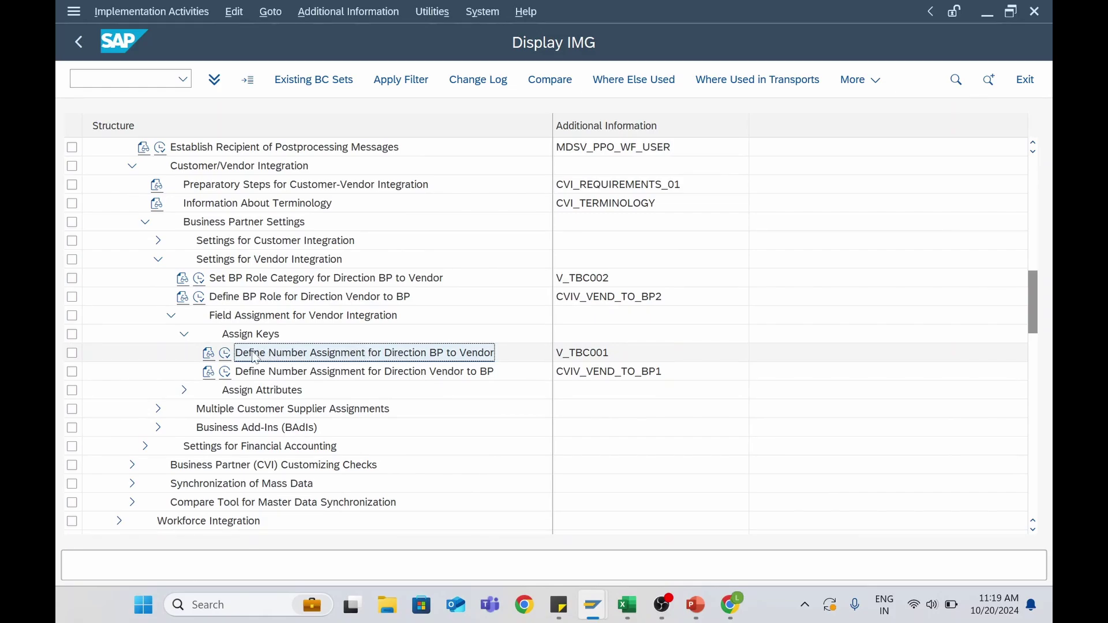
click(225, 353)
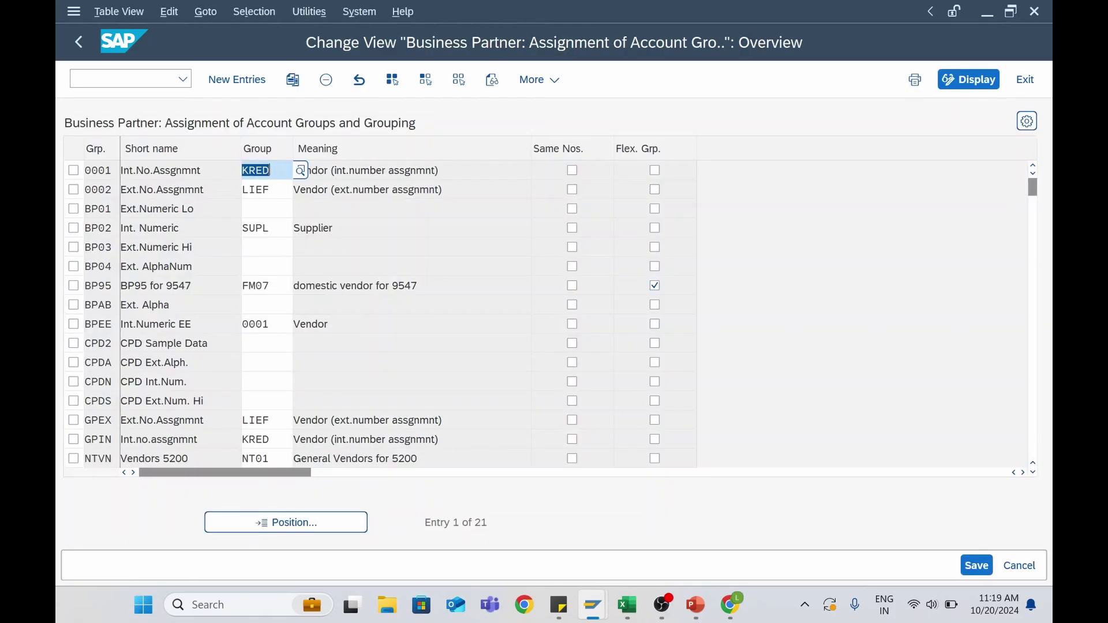
Check the course page in Chrome, then return to the SAP assignment table
click(311, 324)
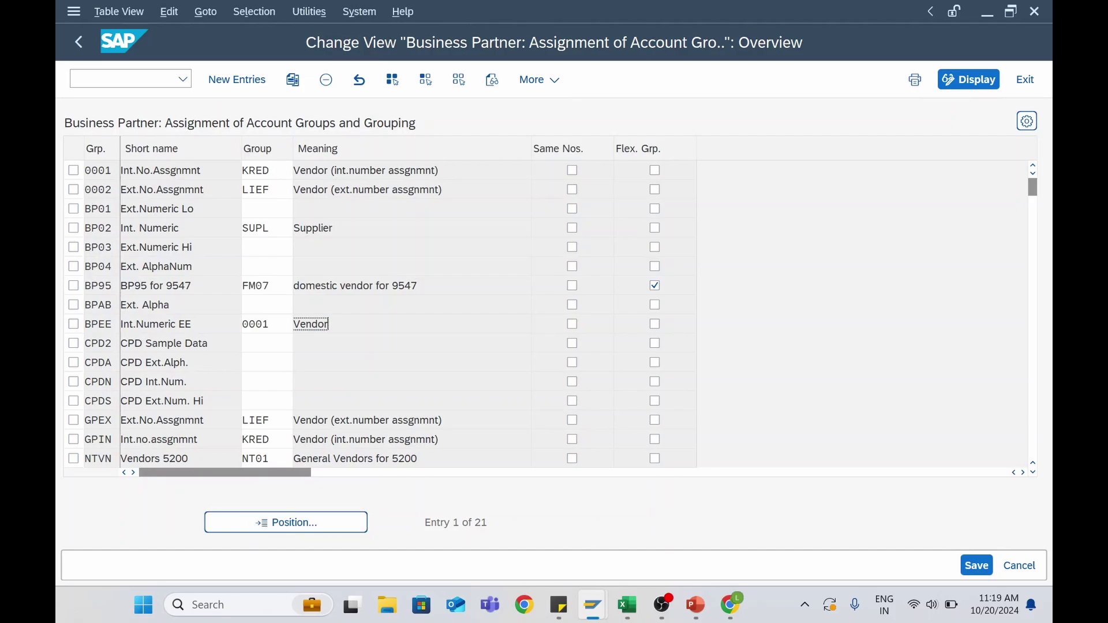
click(751, 514)
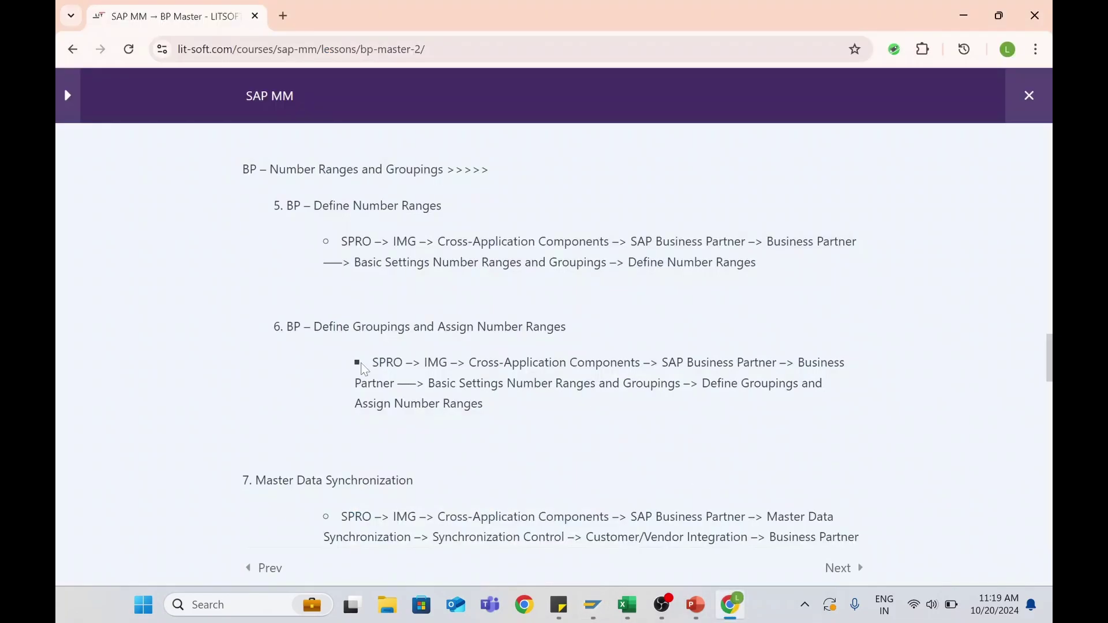
scroll(365, 399, down, 4)
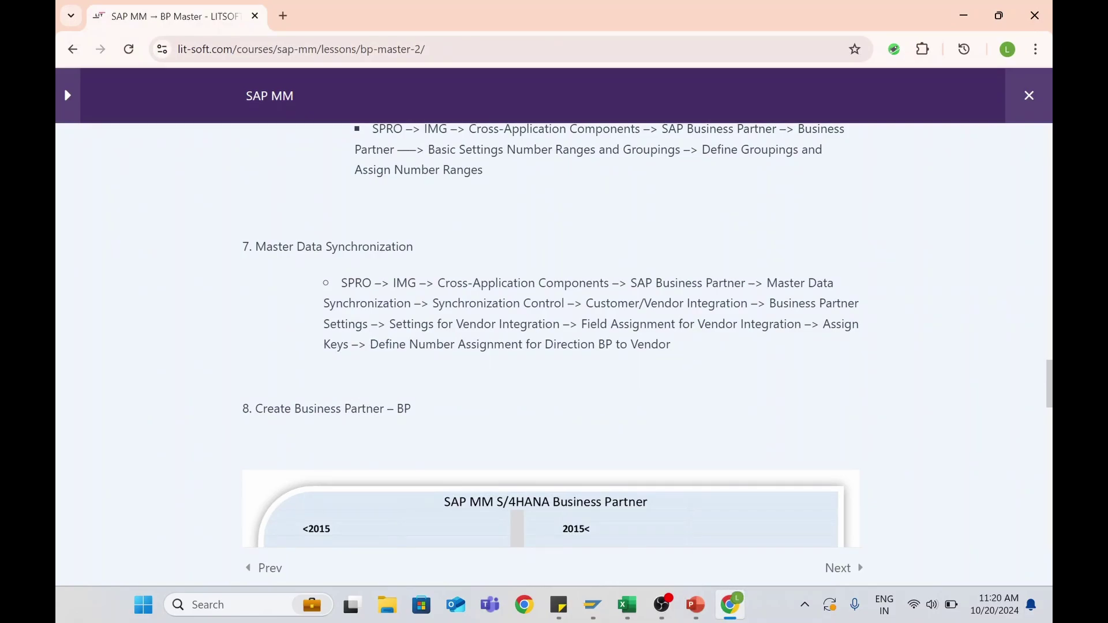
scroll(550, 331, down, 1)
key(alt+Tab)
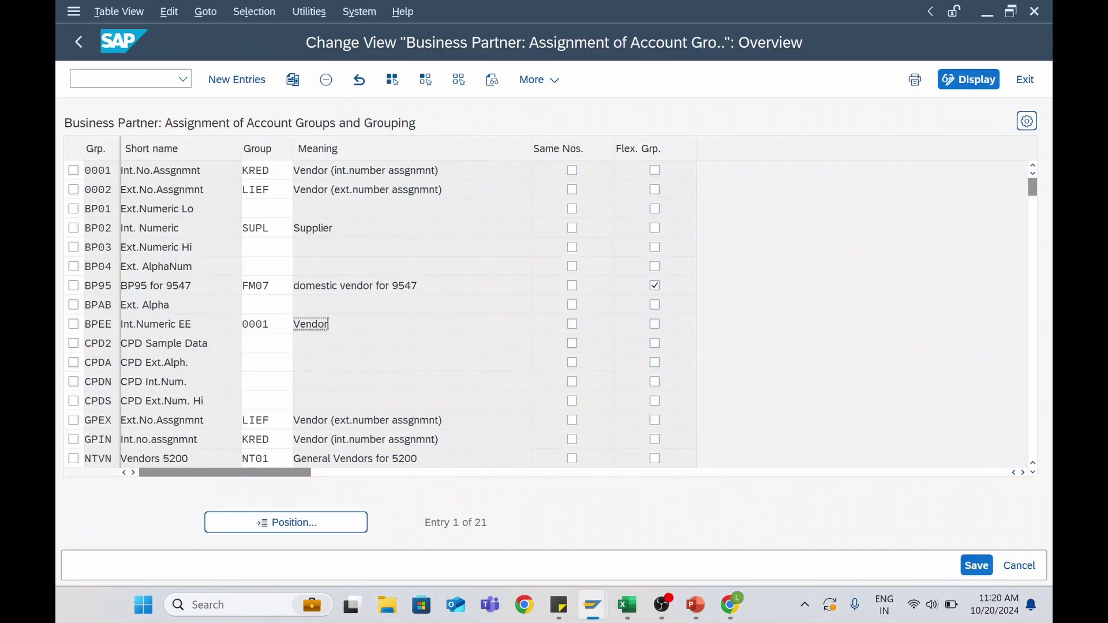
Position the table at grouping Z001 and widen the Grp. column to review the Domestic entry
click(284, 523)
text(Z00)
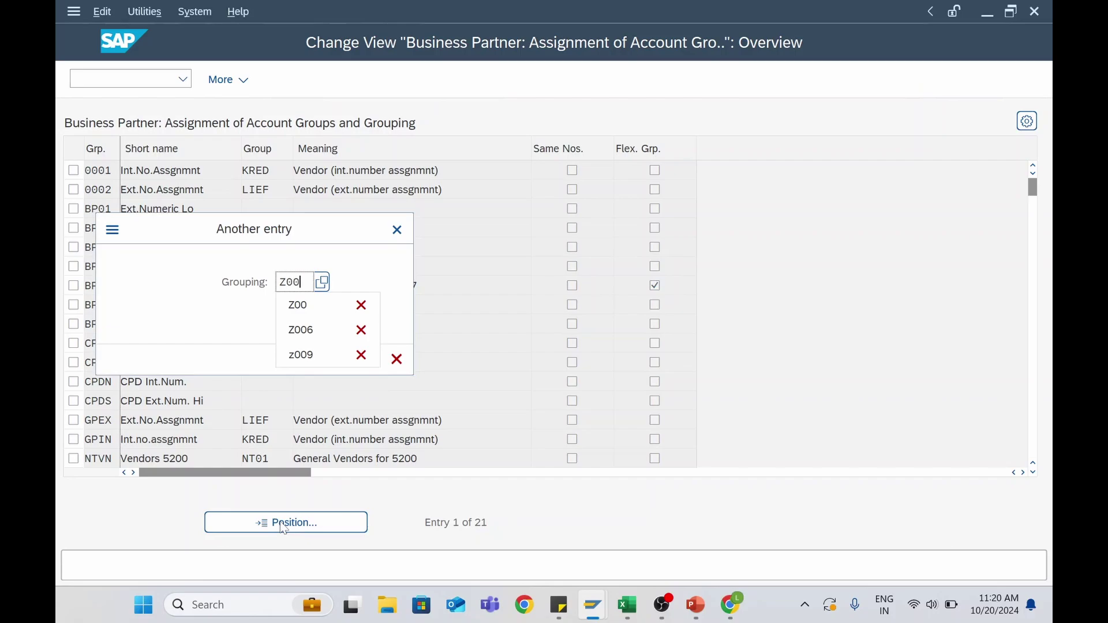
text(1)
key(Return)
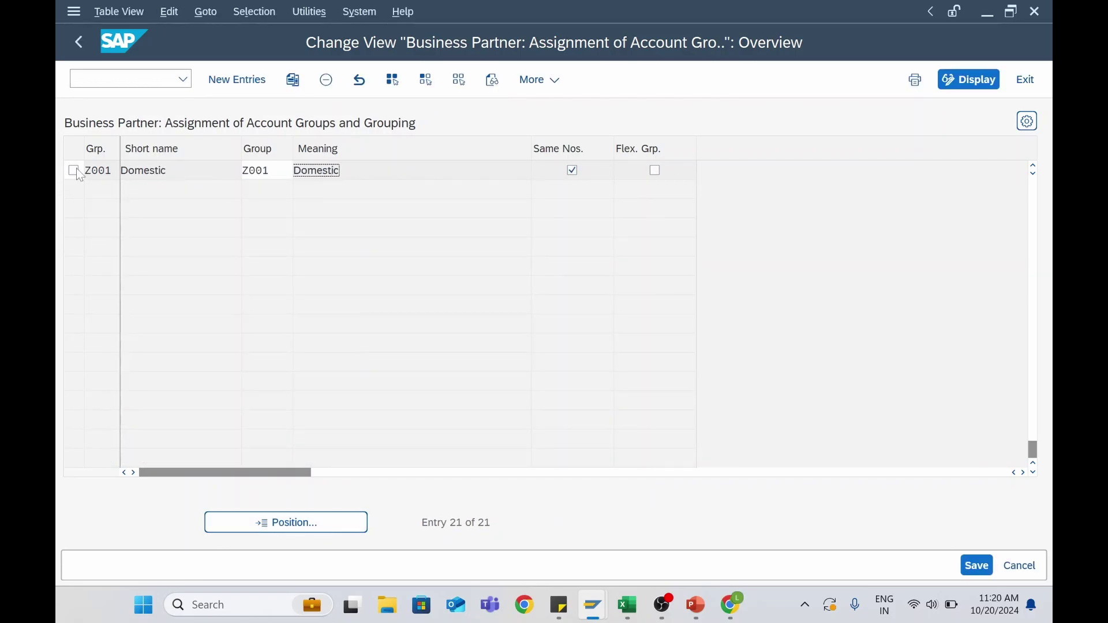
drag(120, 148, 175, 152)
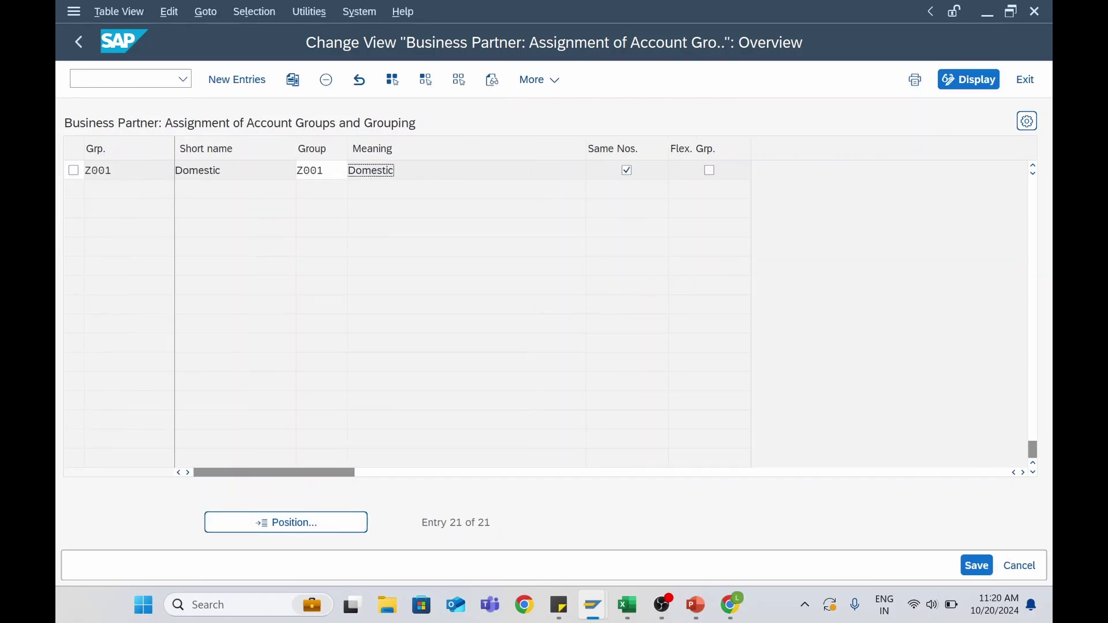
click(99, 170)
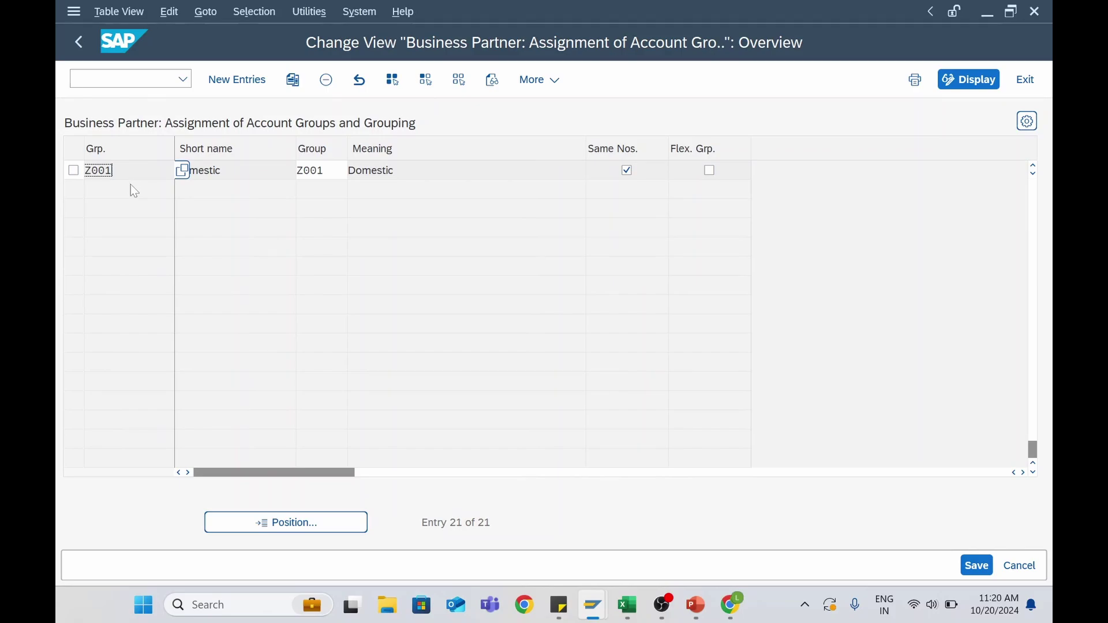
scroll(134, 186, up, 2)
scroll(133, 254, up, 3)
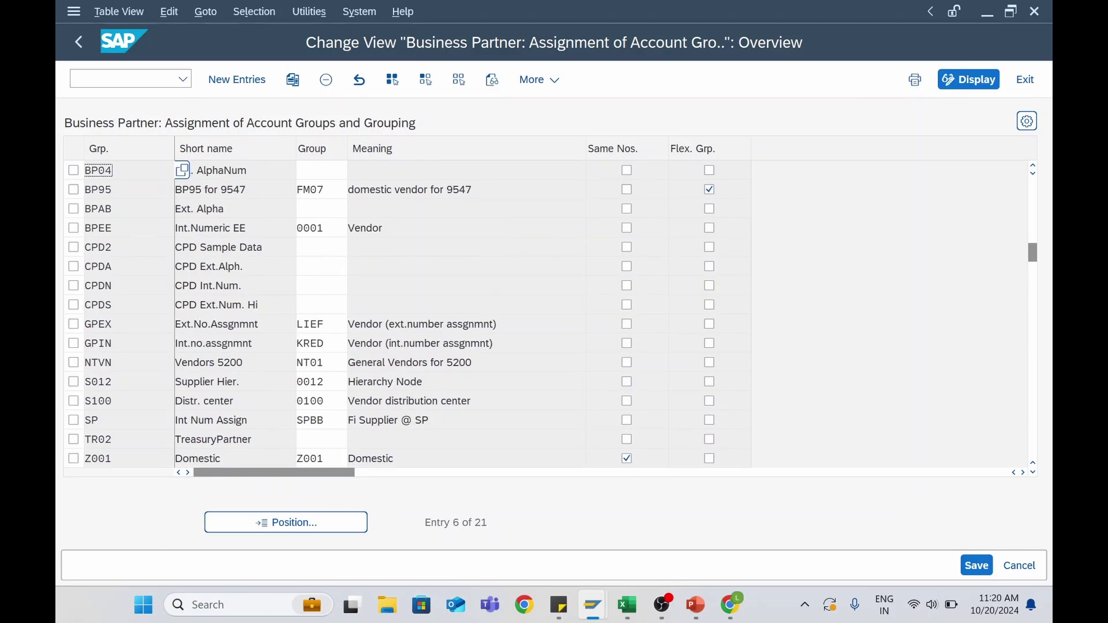
scroll(134, 254, down, 1)
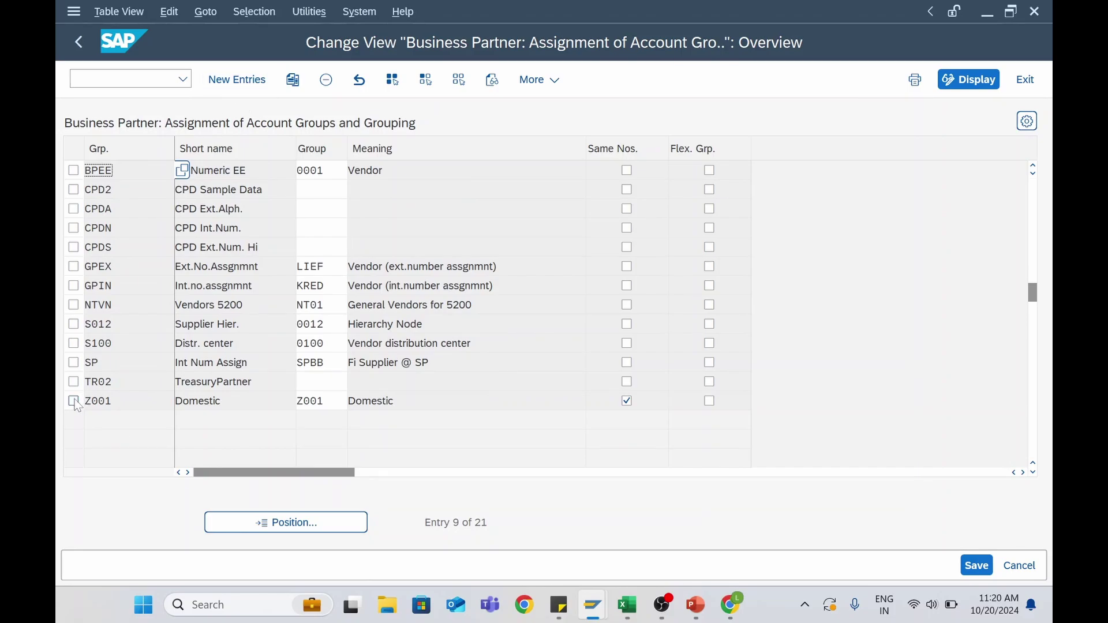
Add a new entry mapping grouping Z006 to vendor account group Z006 with Same Nos. ticked, and save
click(234, 80)
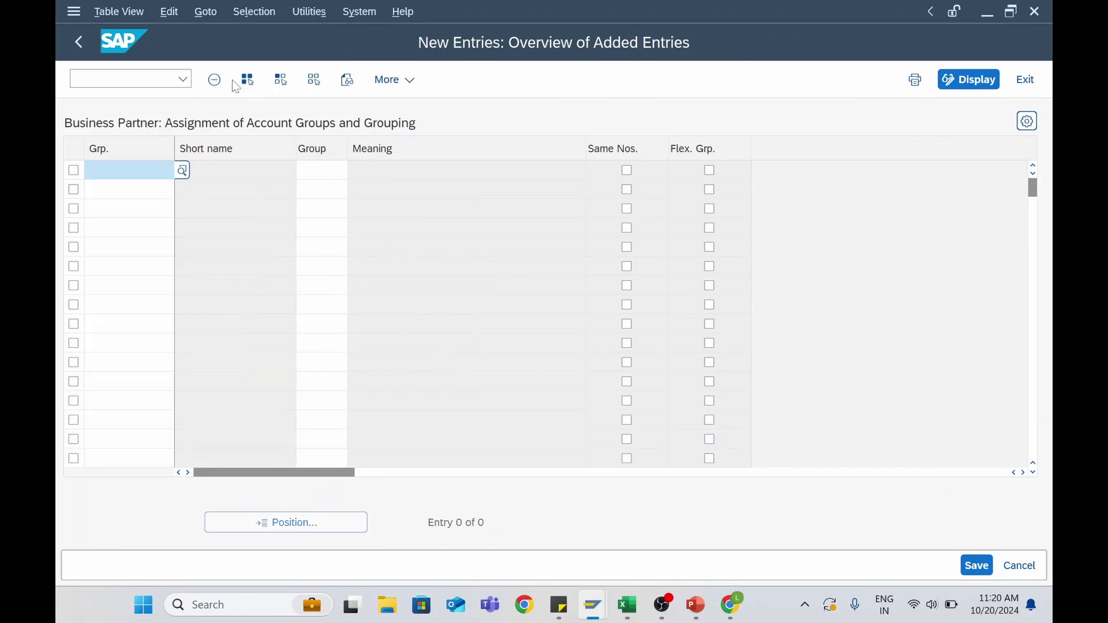
click(182, 172)
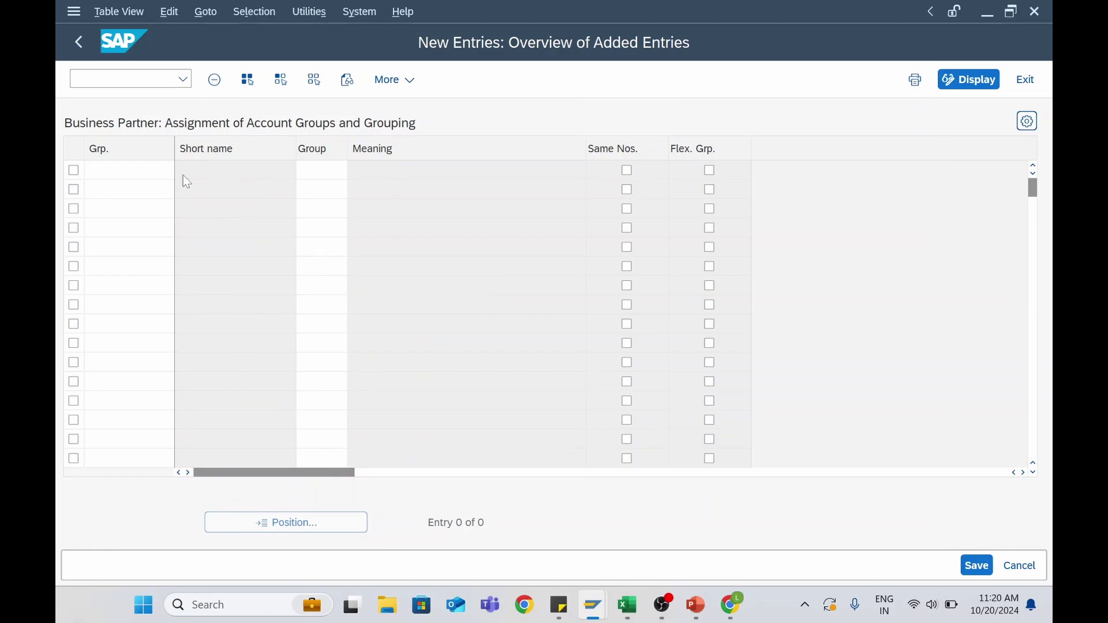
scroll(192, 348, down, 12)
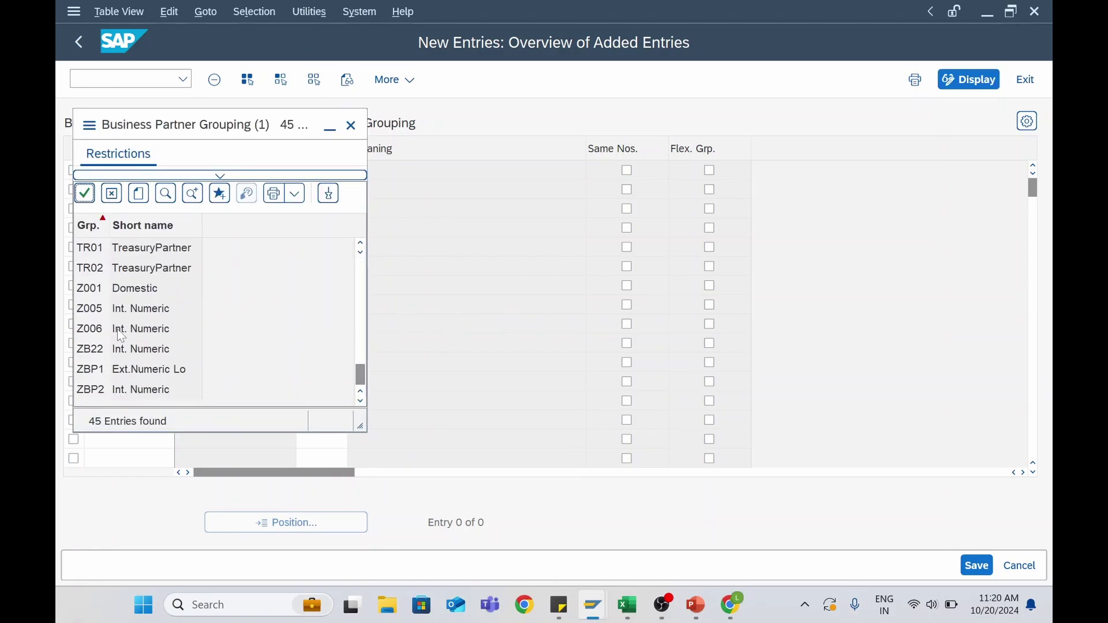
double_click(122, 330)
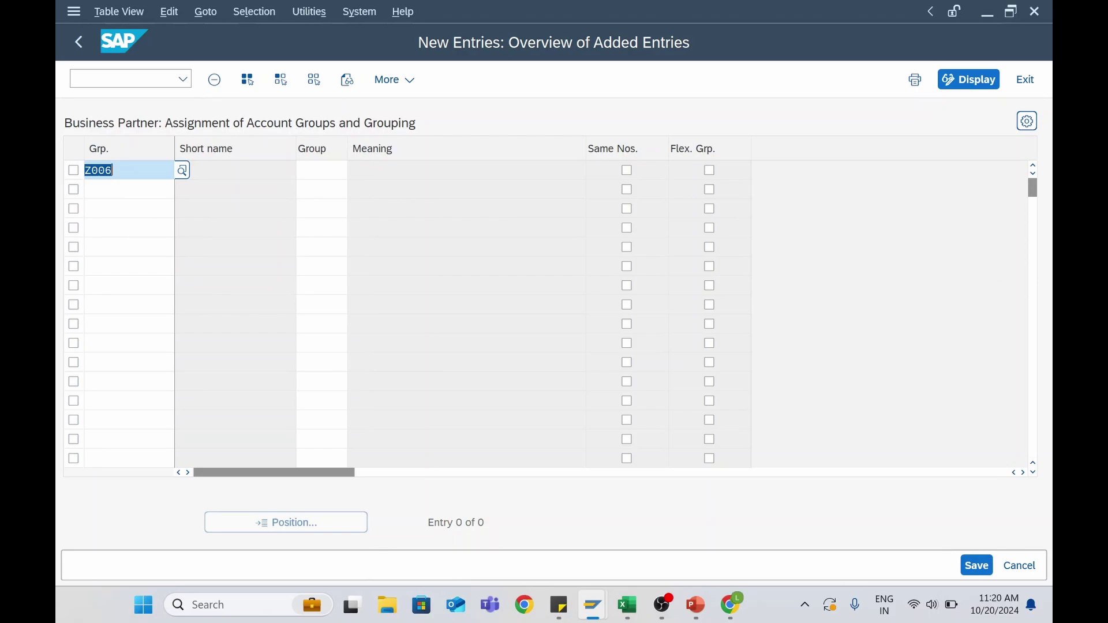
click(322, 169)
click(356, 170)
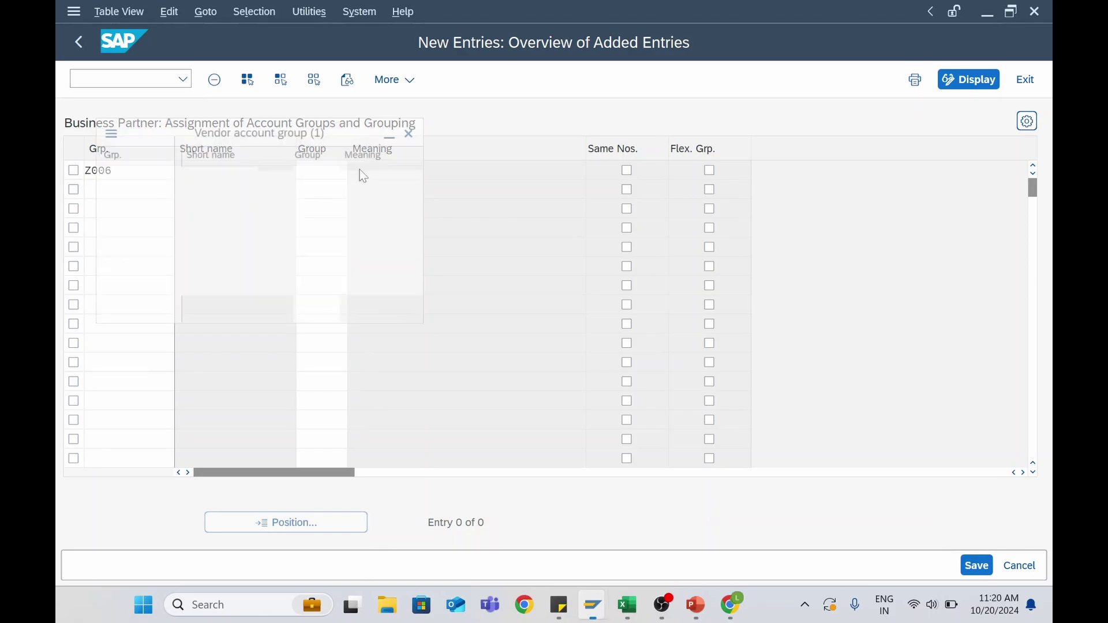
scroll(267, 444, down, 3)
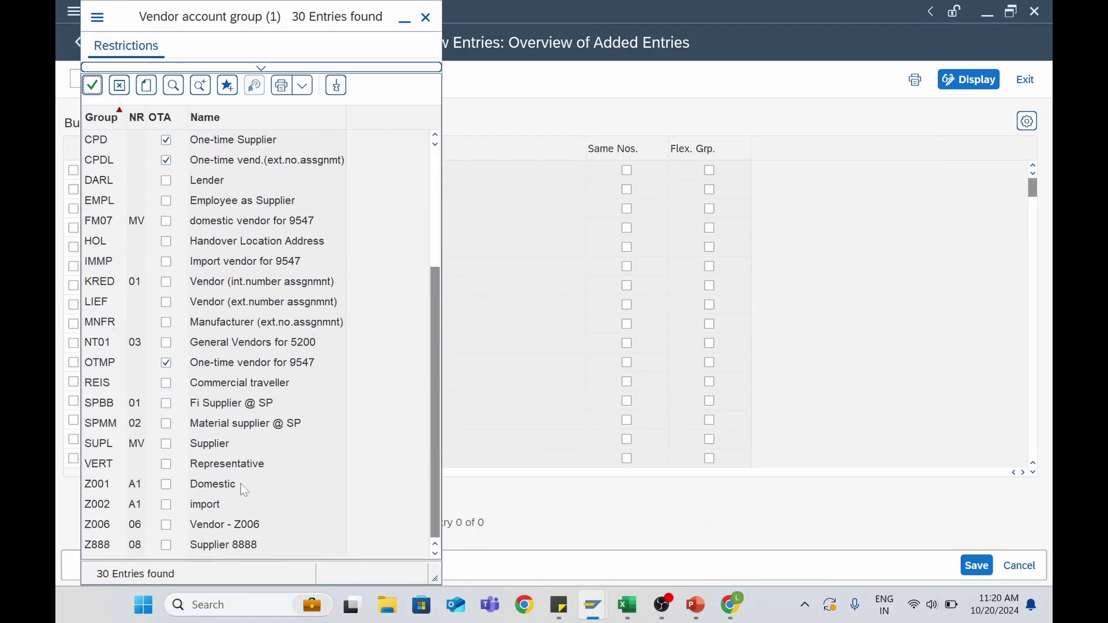
double_click(211, 529)
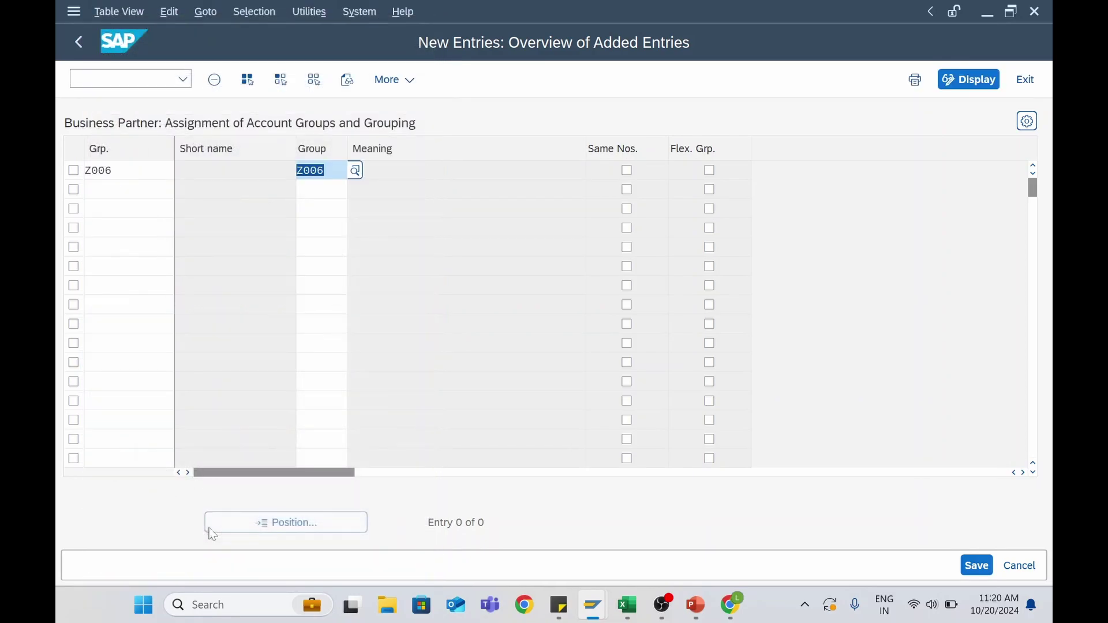
click(976, 566)
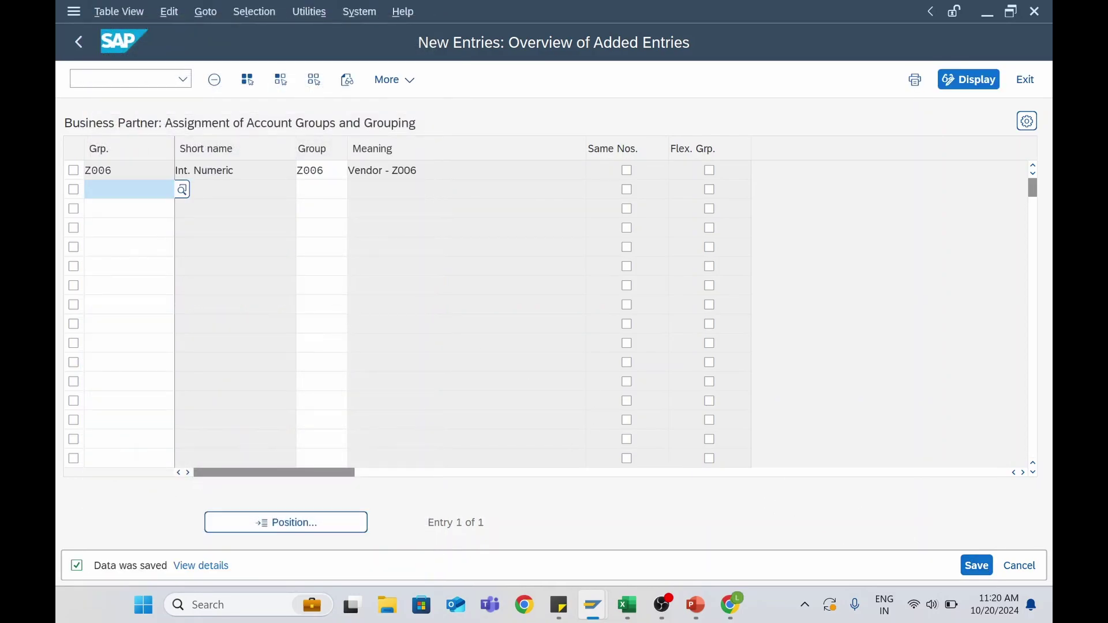
click(627, 170)
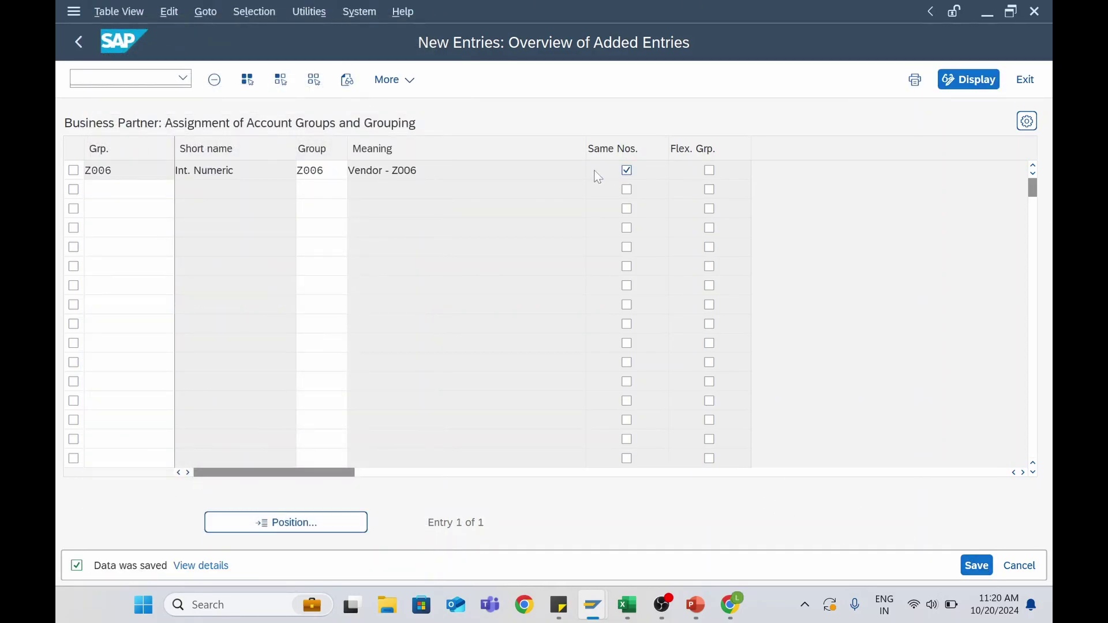
click(980, 569)
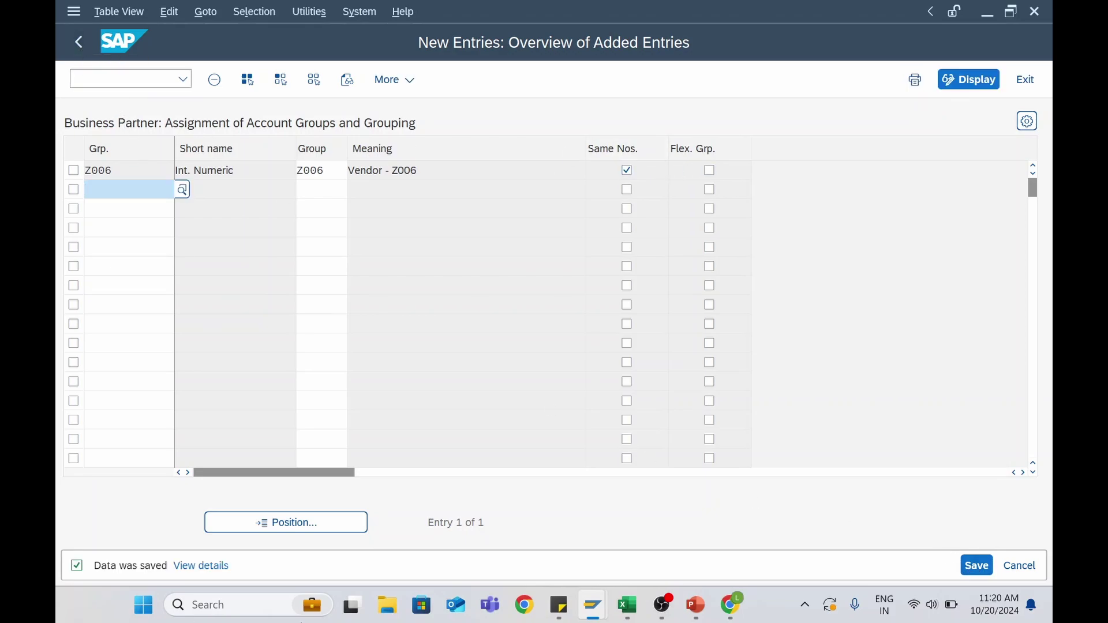
click(80, 44)
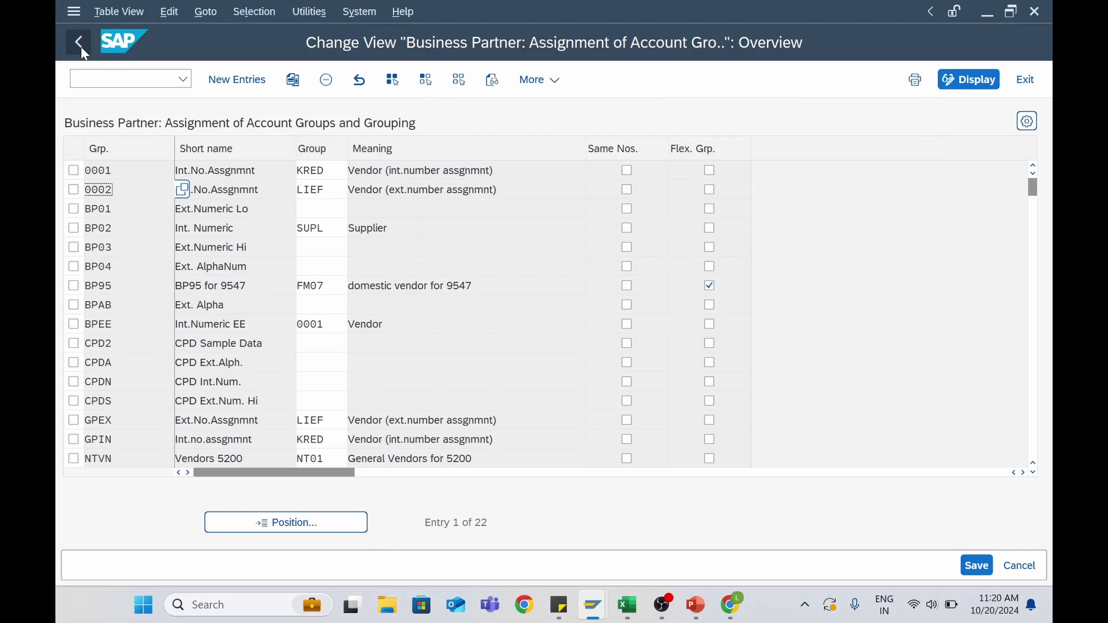
Go back to the Display IMG tree and bring the SAP MM lesson page in Chrome forward
click(83, 50)
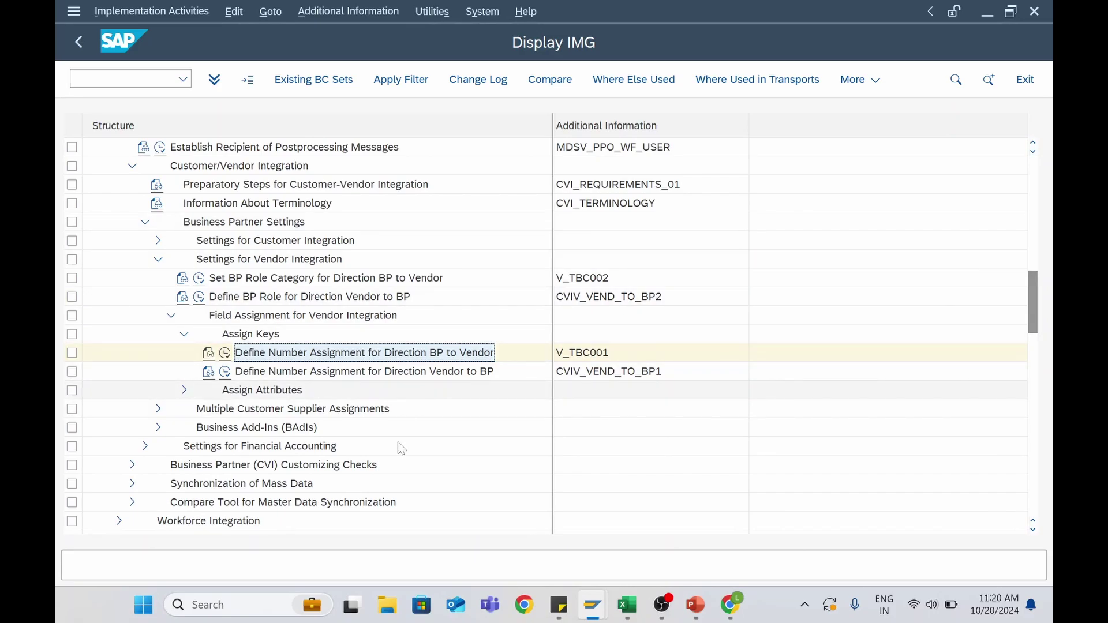
scroll(290, 353, down, 2)
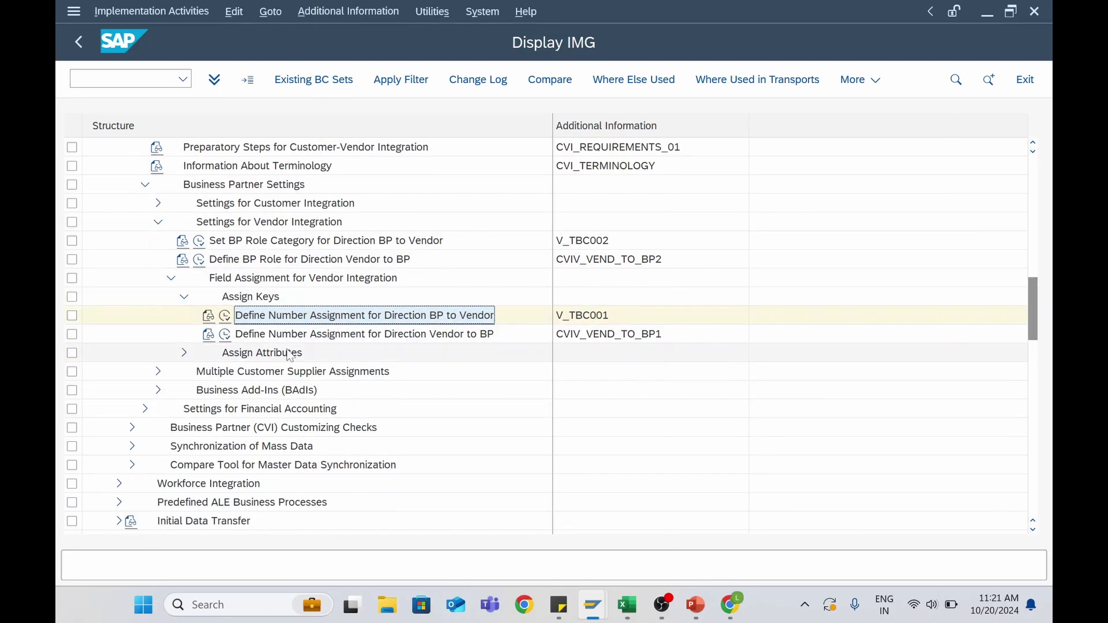
click(731, 605)
scroll(471, 362, down, 7)
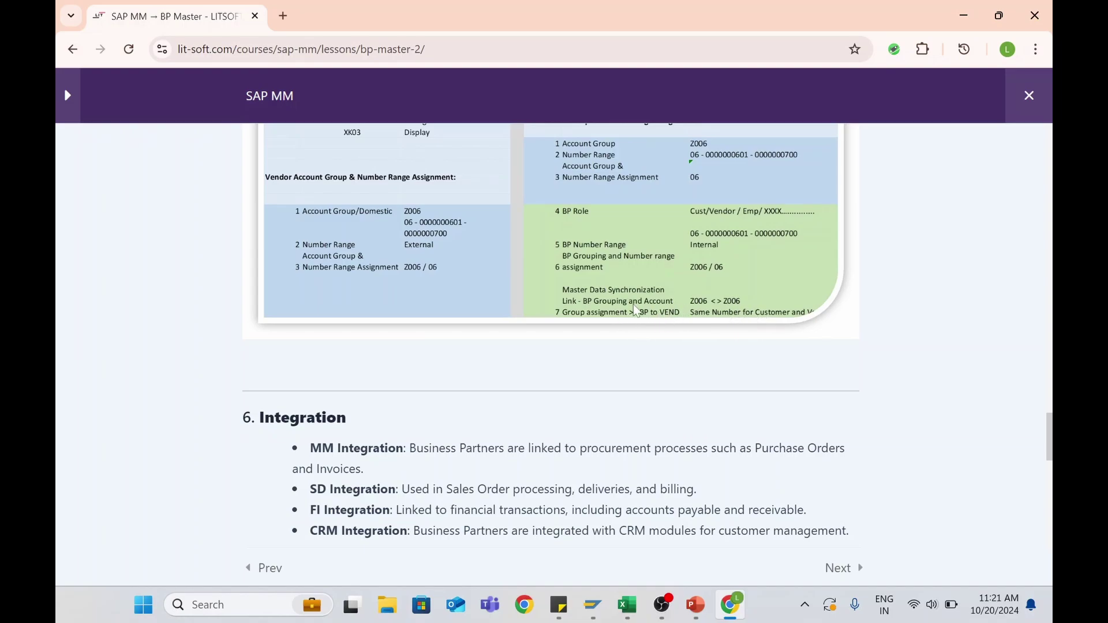
Scroll through the BP Master lesson's Business Partner setup notes in Chrome
scroll(629, 317, up, 3)
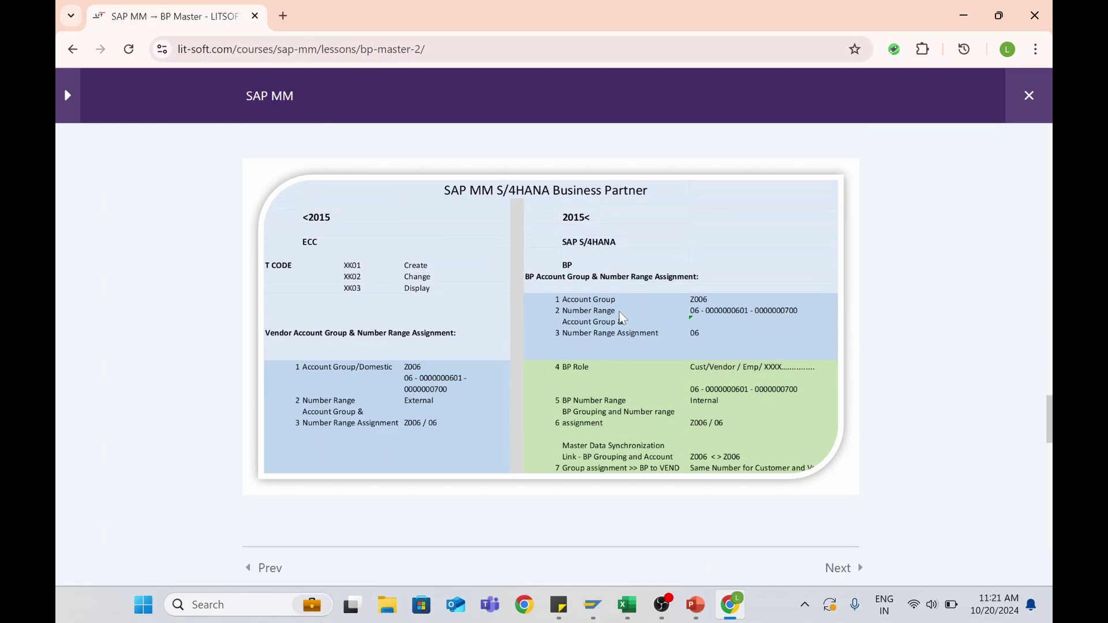
scroll(622, 318, up, 10)
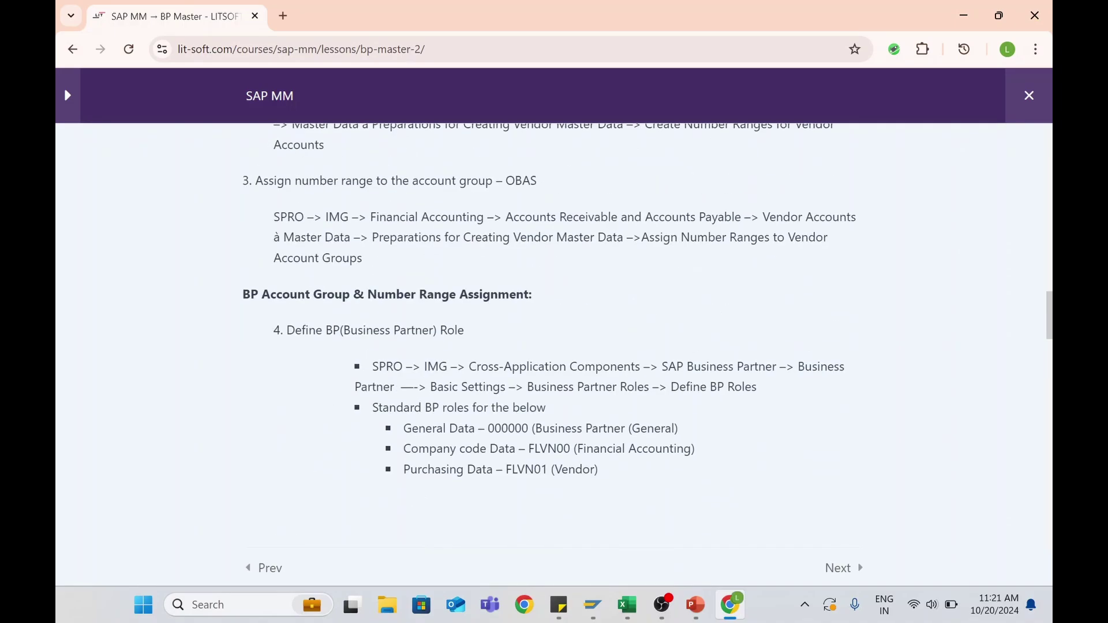
scroll(554, 329, down, 3)
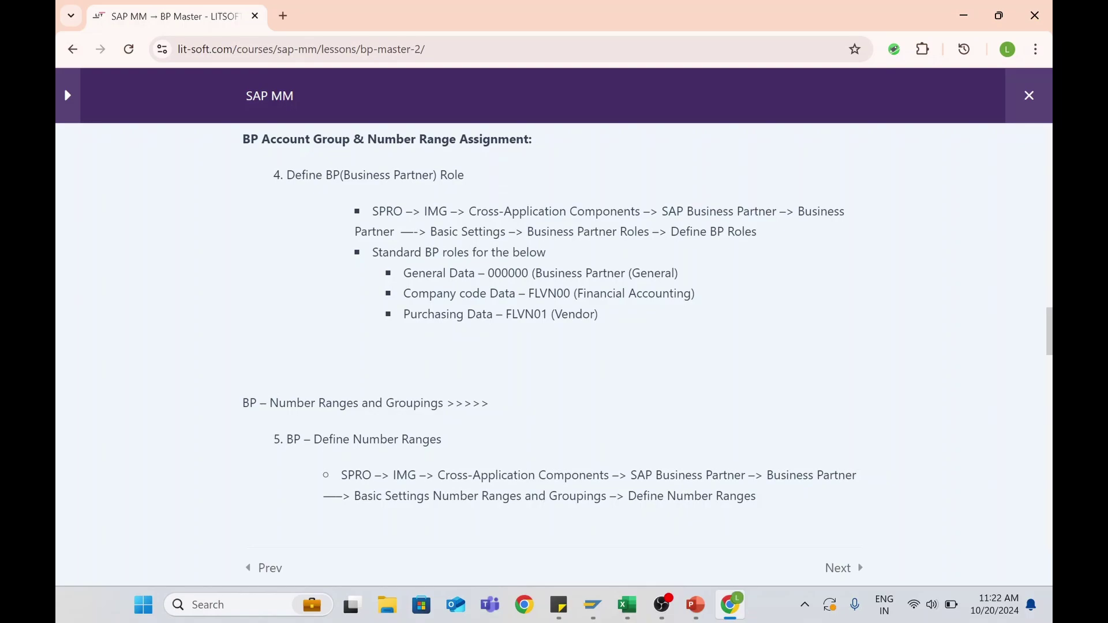
scroll(453, 331, down, 1)
scroll(473, 375, up, 1)
Recheck the lesson notes briefly, then return to the SAP Display IMG window
mouse_move(592, 604)
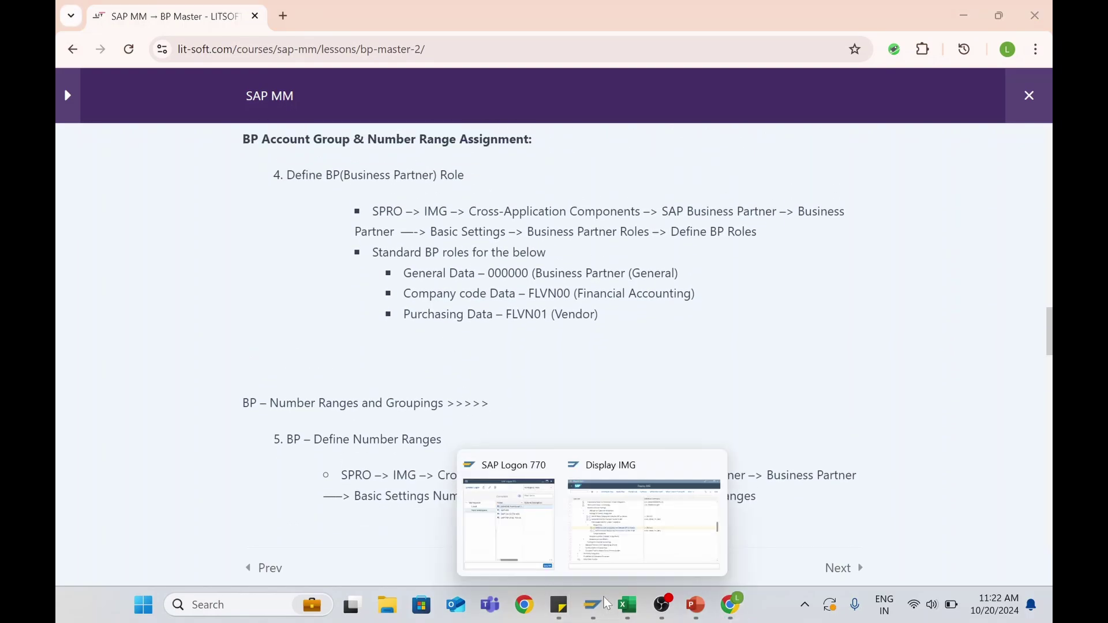
click(658, 545)
key(alt+Tab)
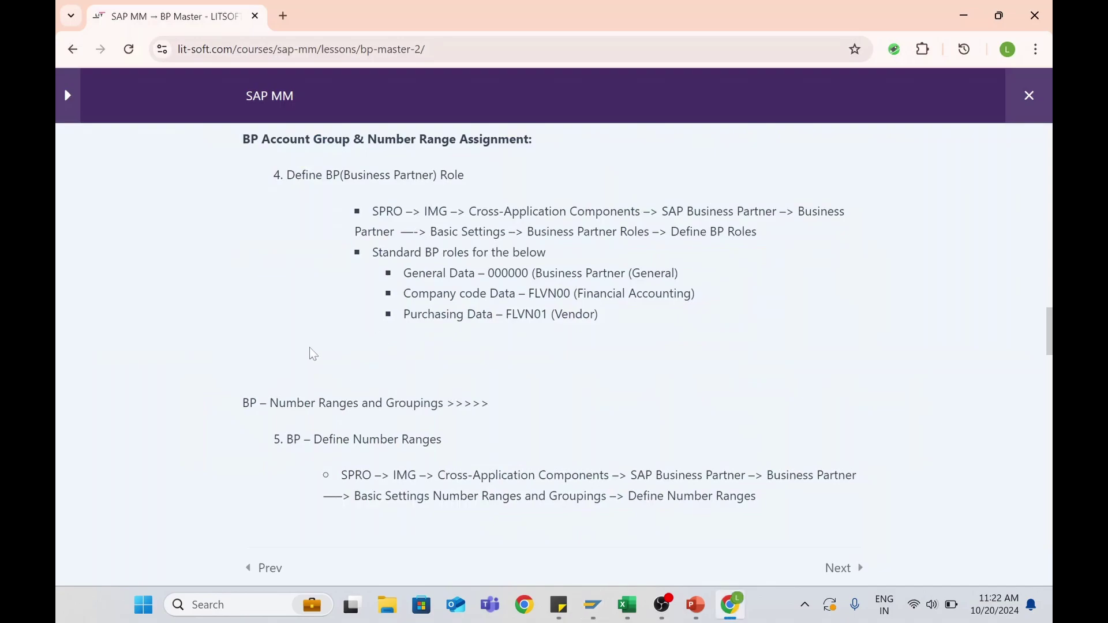
scroll(312, 360, down, 3)
scroll(315, 366, down, 7)
scroll(314, 346, up, 2)
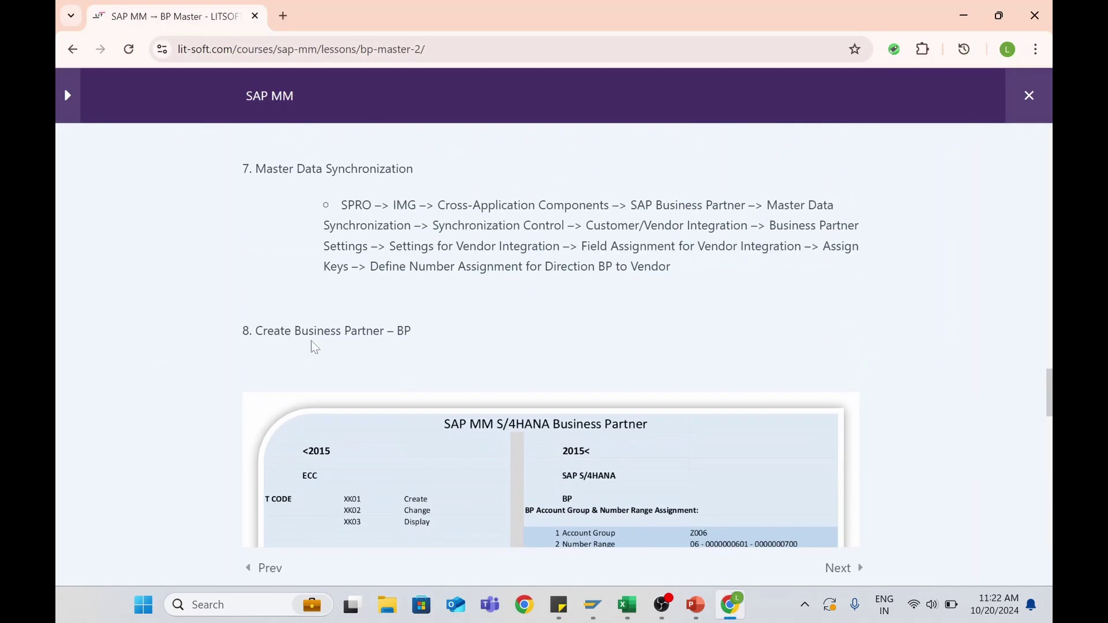
key(alt+Tab)
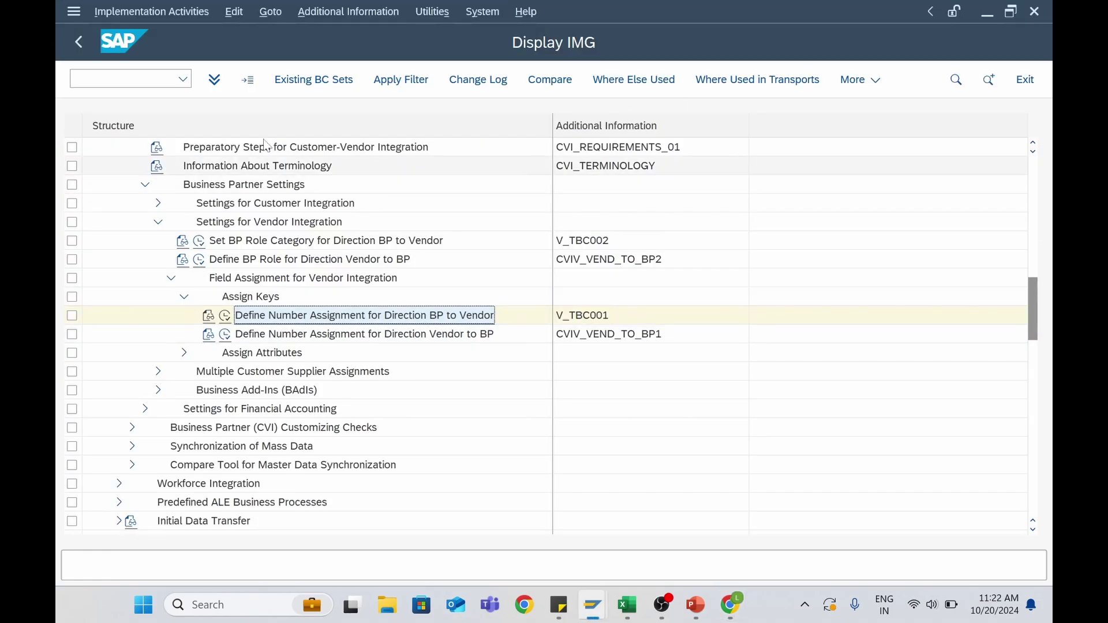
Open a new SAP GUI window, run transaction BP and start creating an Organization
click(75, 12)
click(131, 182)
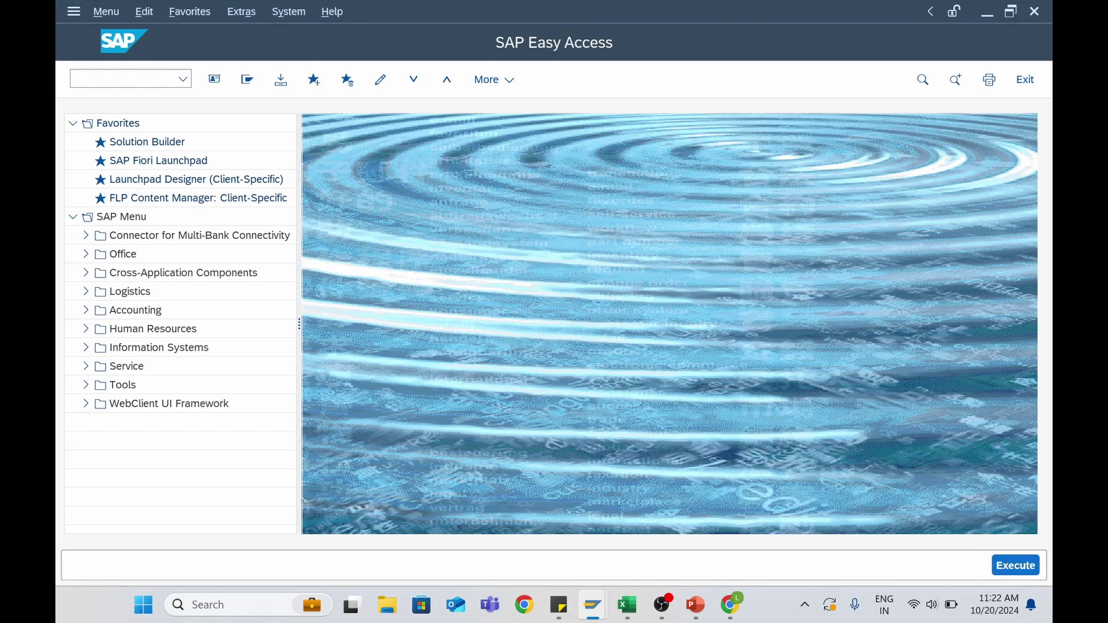
text(bp)
key(Return)
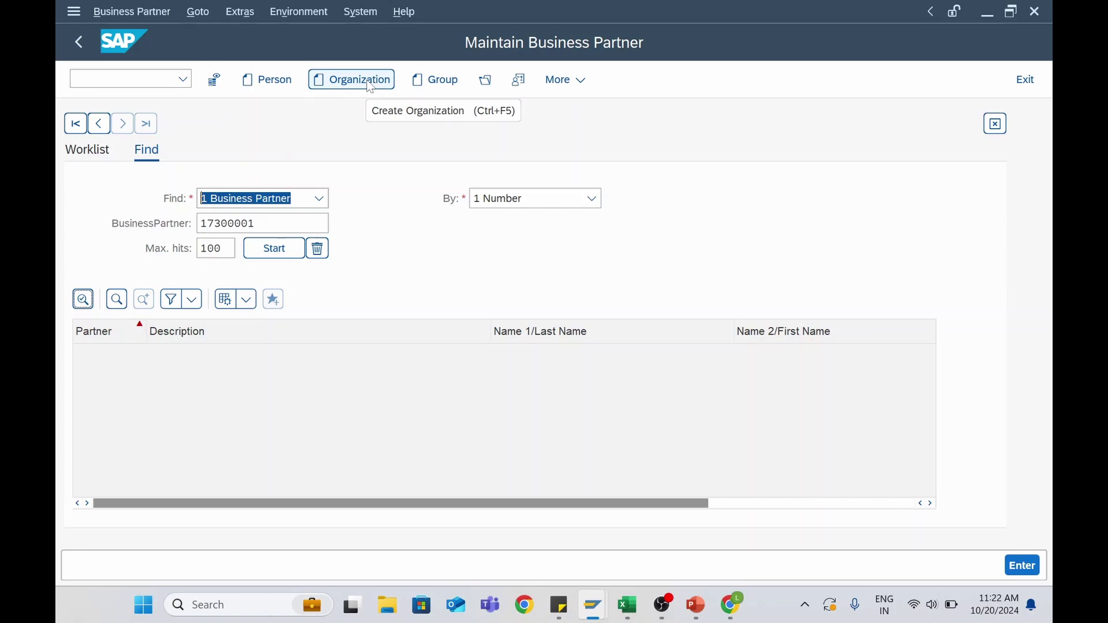
click(352, 82)
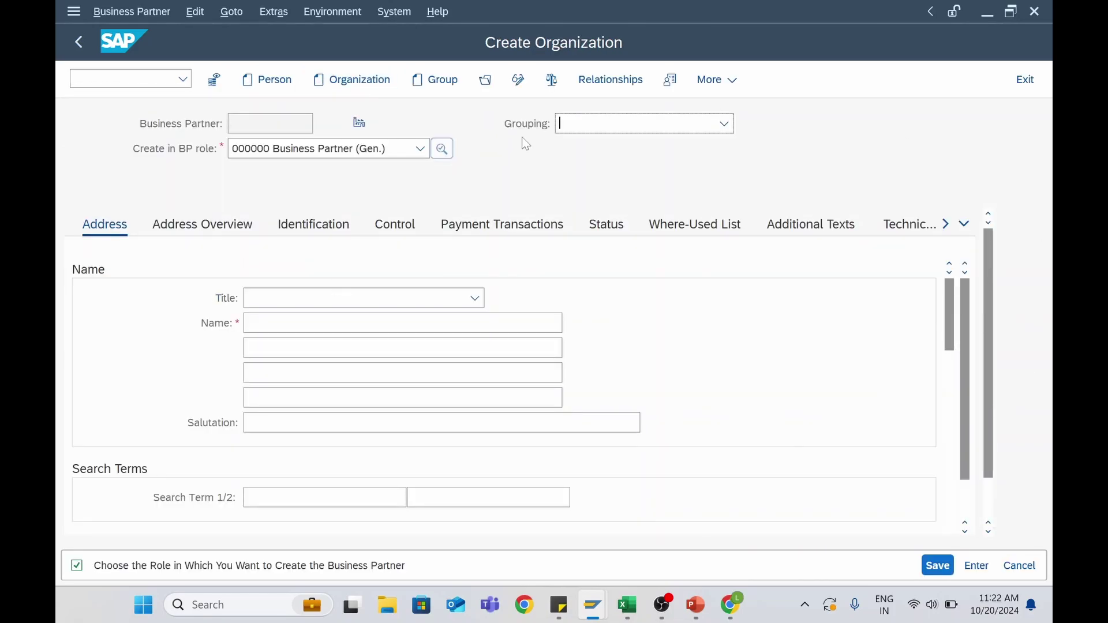
Keep the BP role as 000000 Business Partner (Gen.)
click(321, 152)
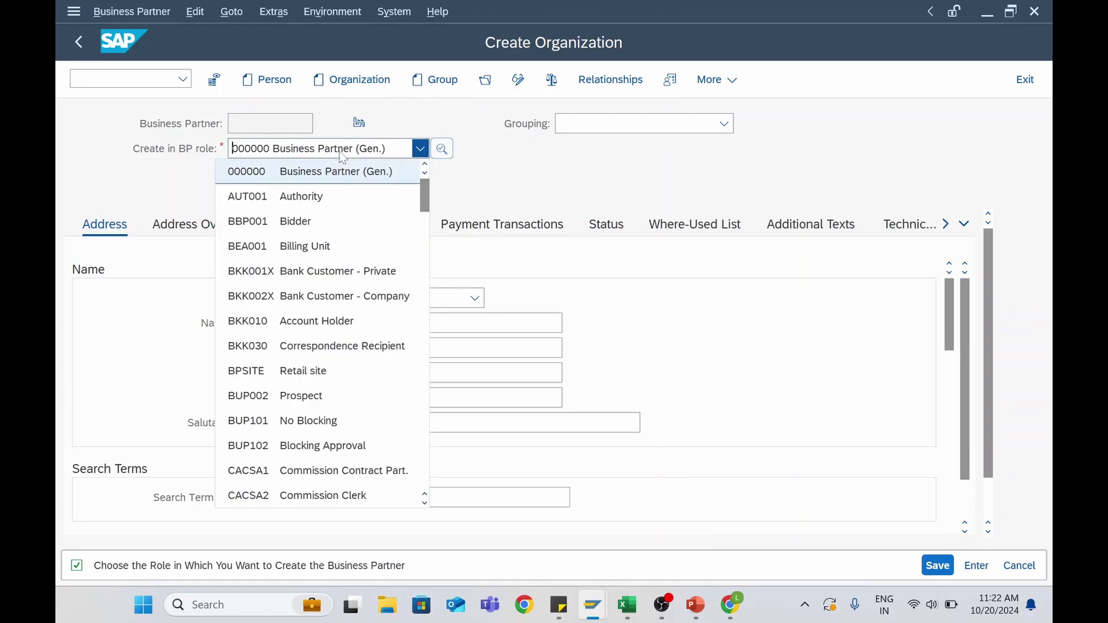
click(564, 190)
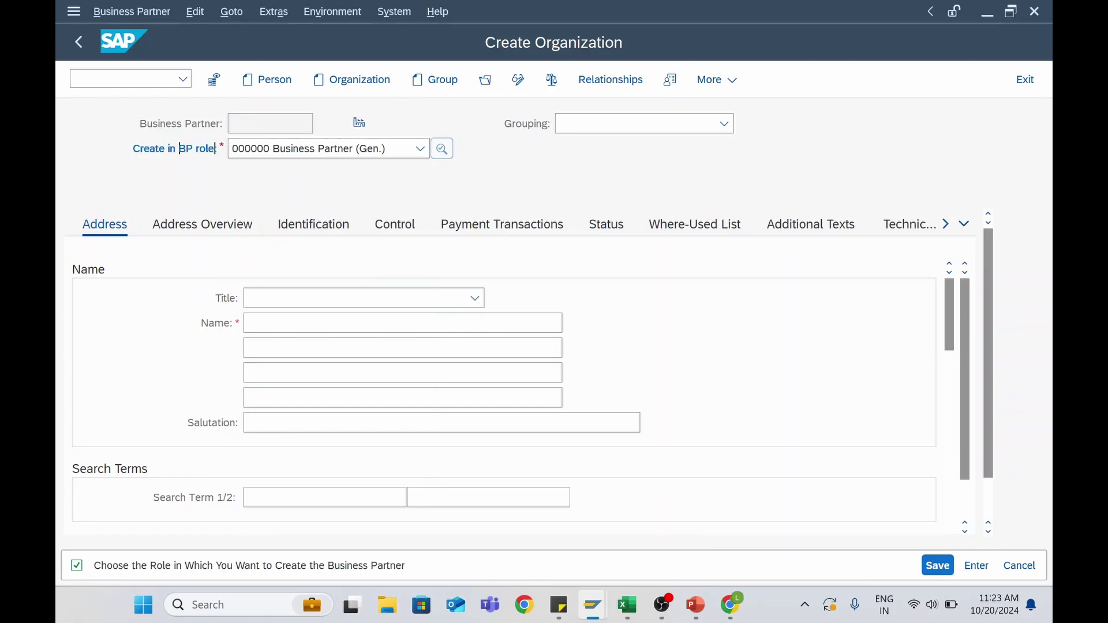
click(263, 154)
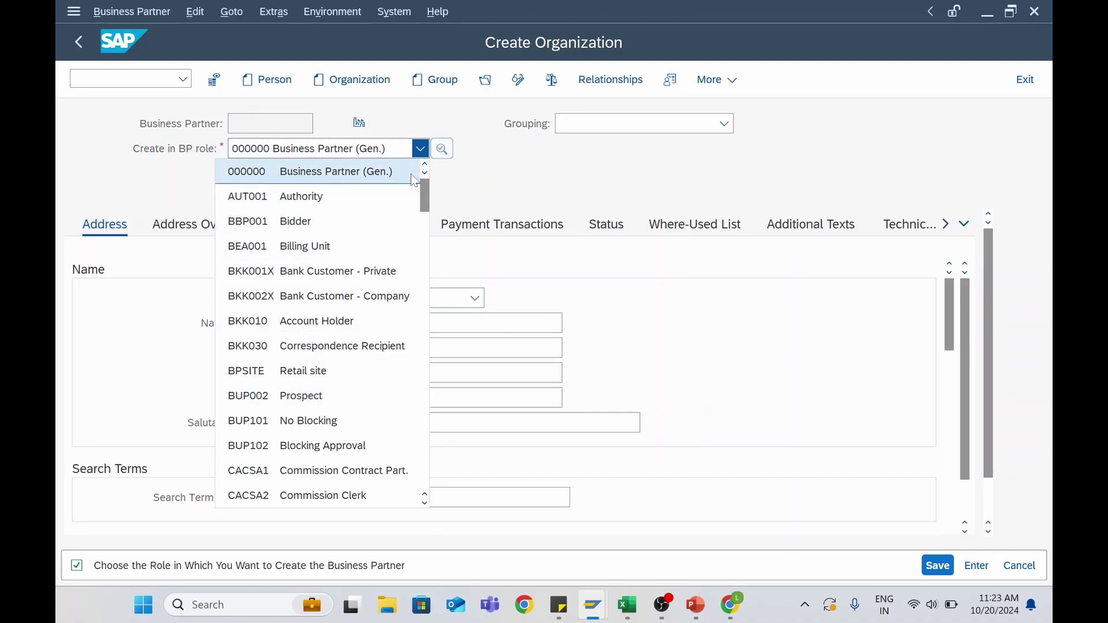
click(311, 171)
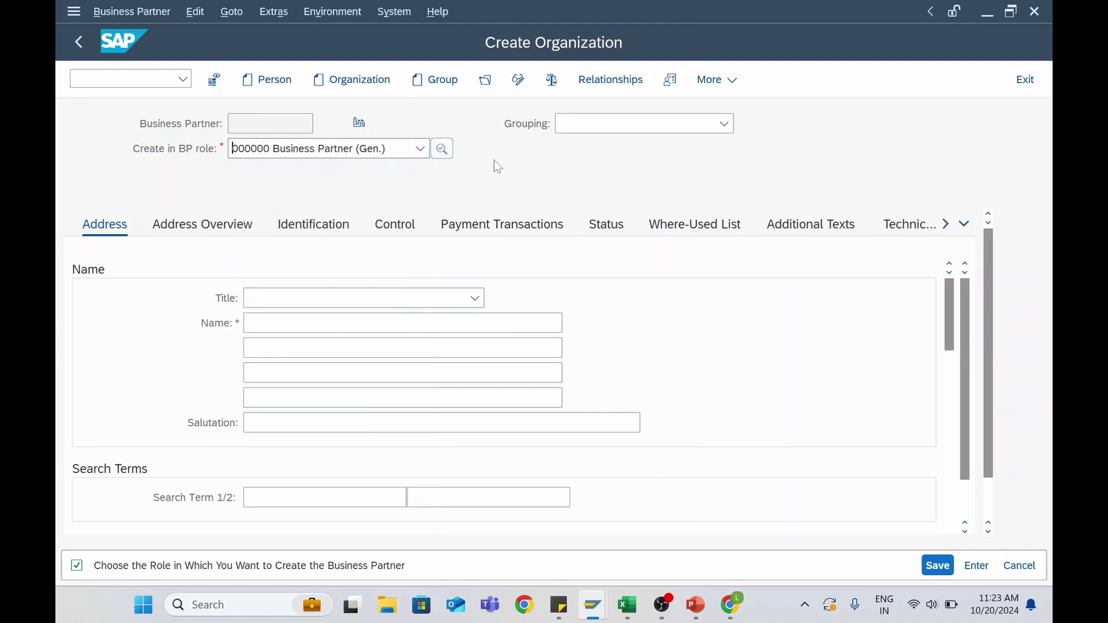
Set the grouping to Z006 Internal Numbering for standard use
click(574, 128)
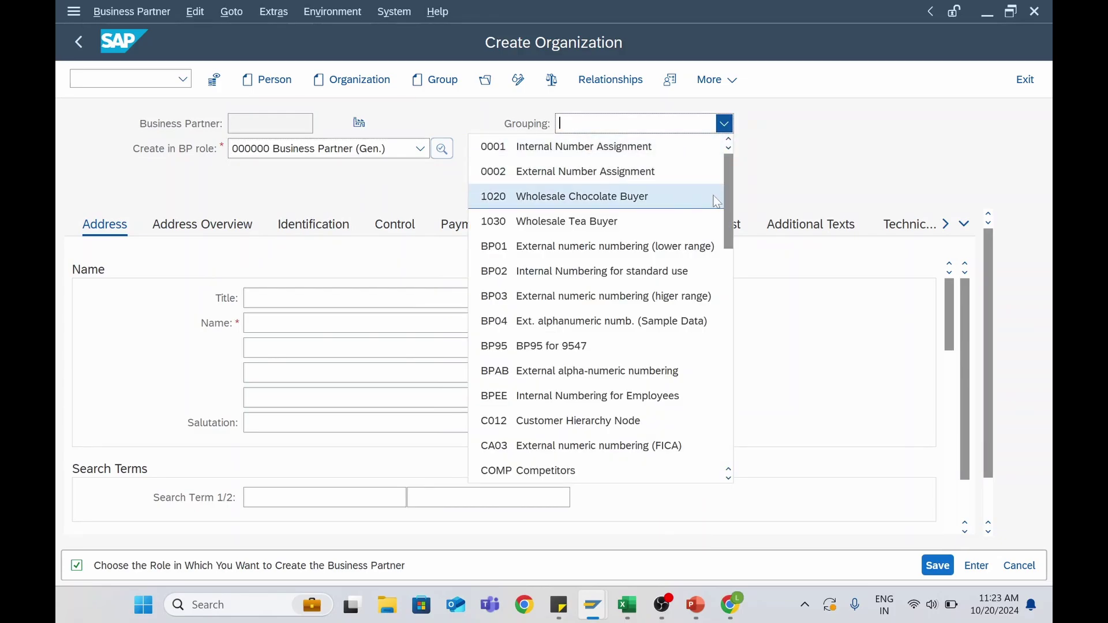
drag(729, 202, 723, 394)
click(606, 272)
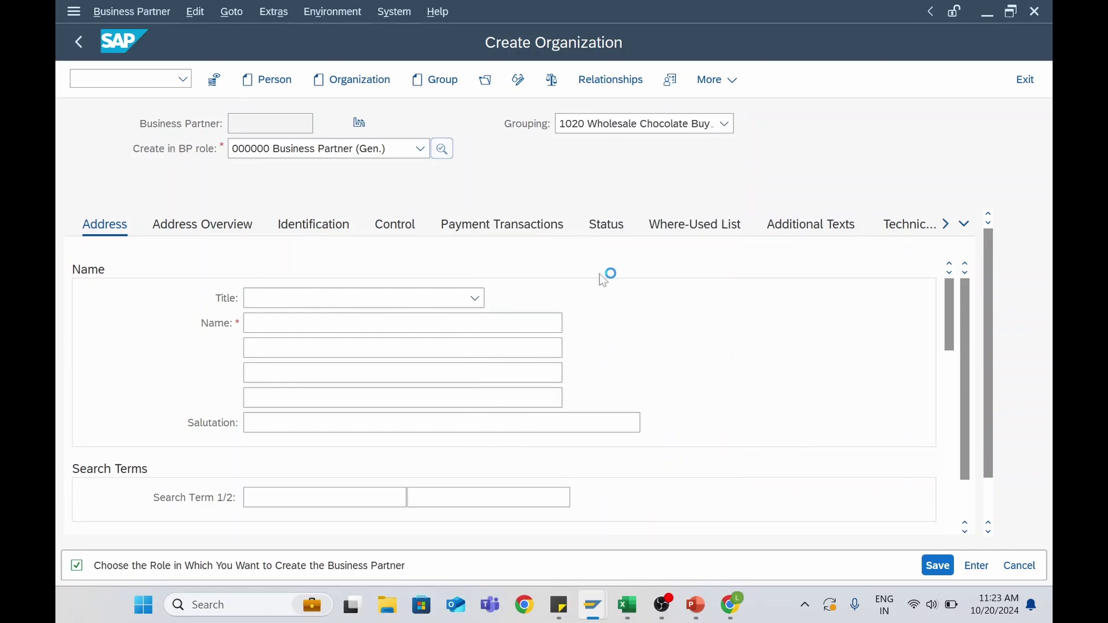
click(595, 128)
scroll(523, 347, down, 12)
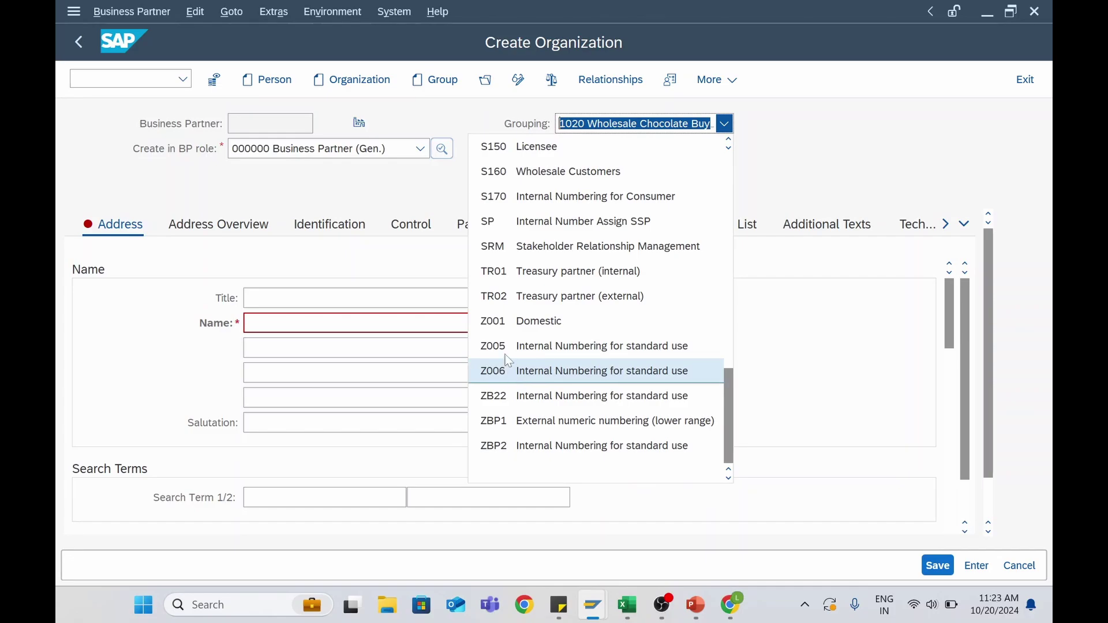
click(504, 369)
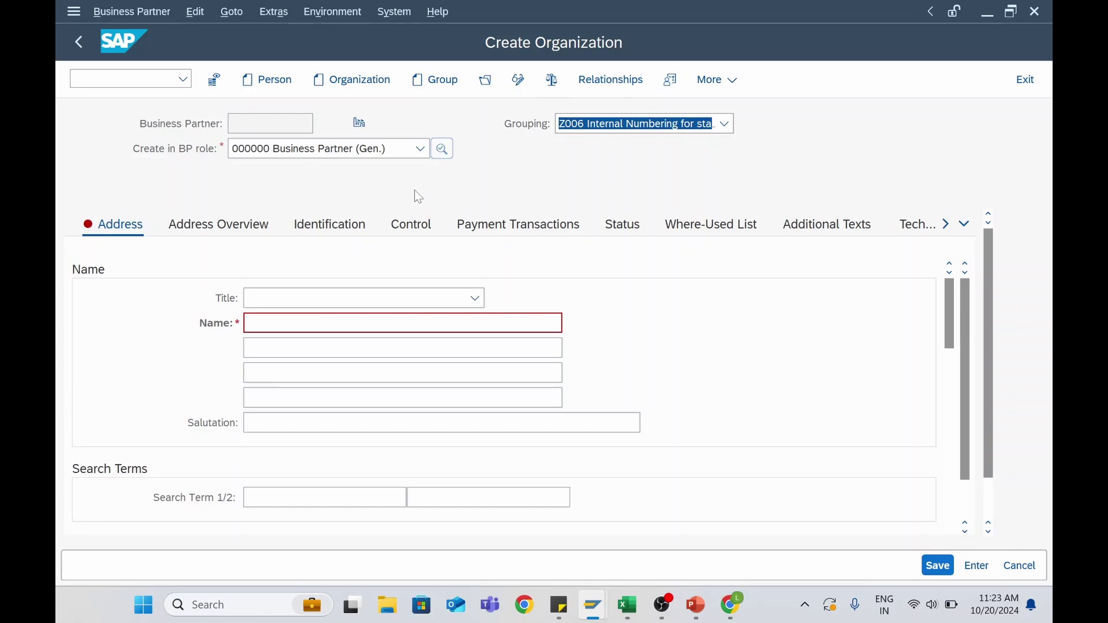
Set title 0003 Company and organization name Supplier Dom
click(300, 298)
click(297, 319)
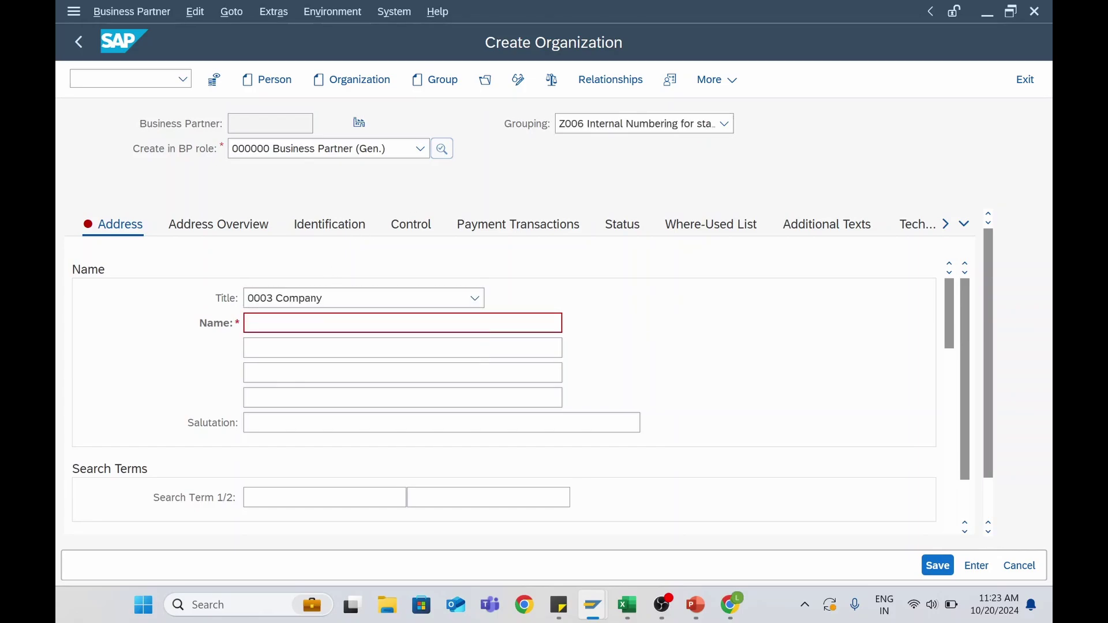
key(Caps_Lock)
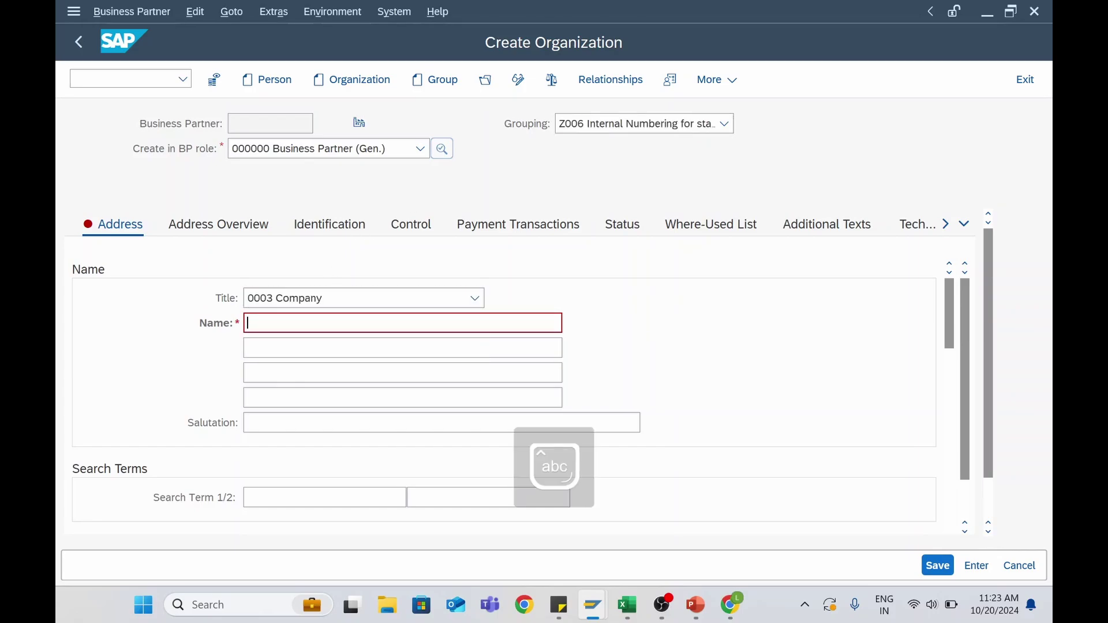
text(Supplier)
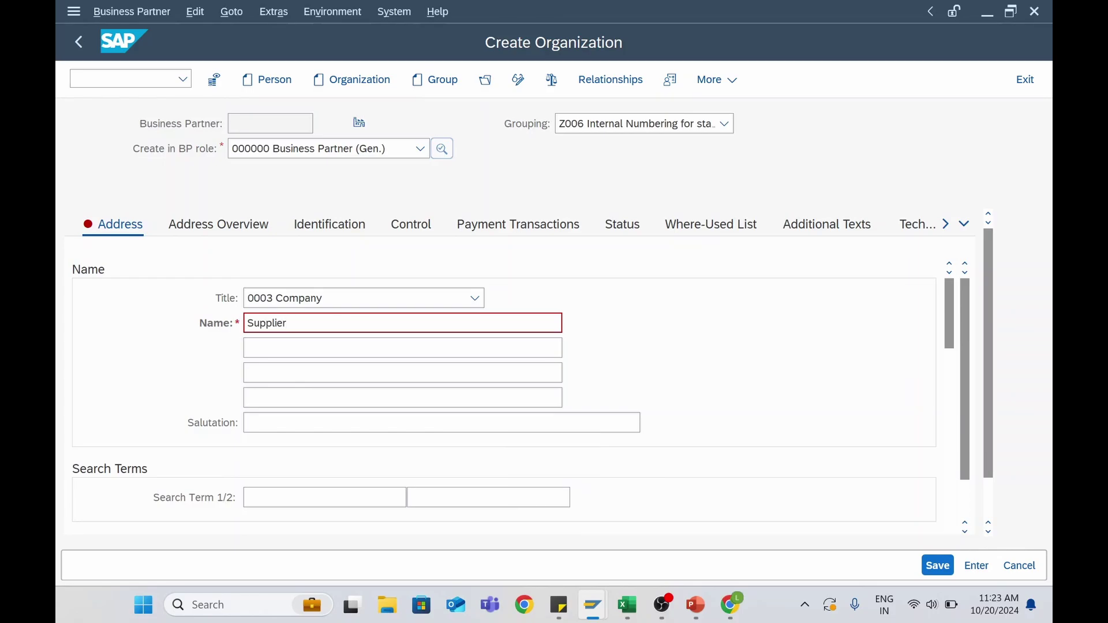
text( Dom)
key(Return)
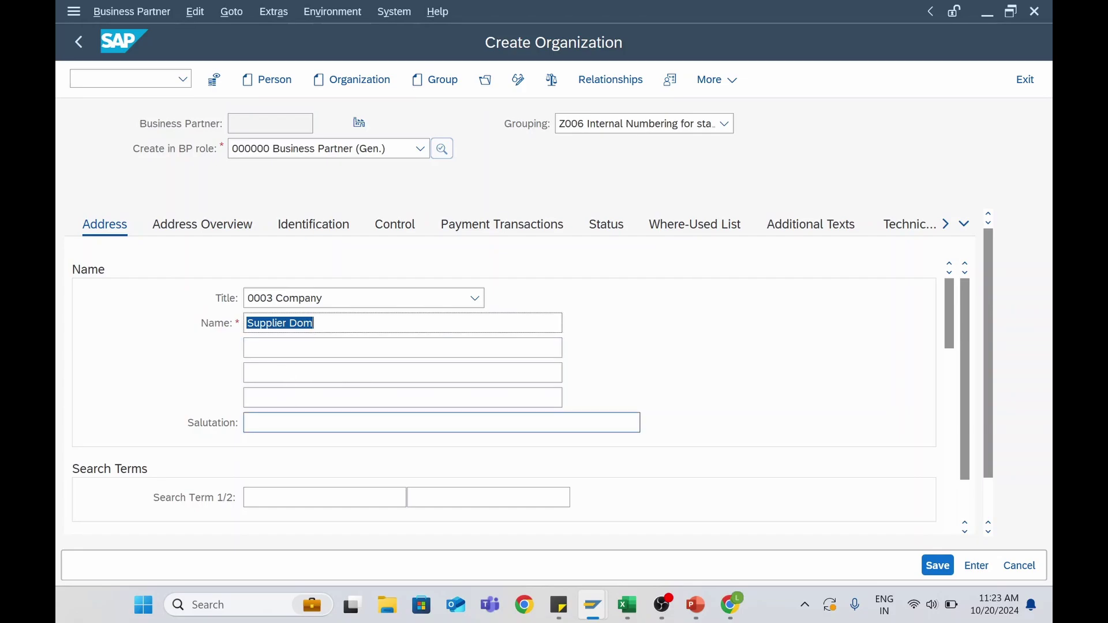
Make SUP DOM the organization's search term
click(404, 423)
text(SU)
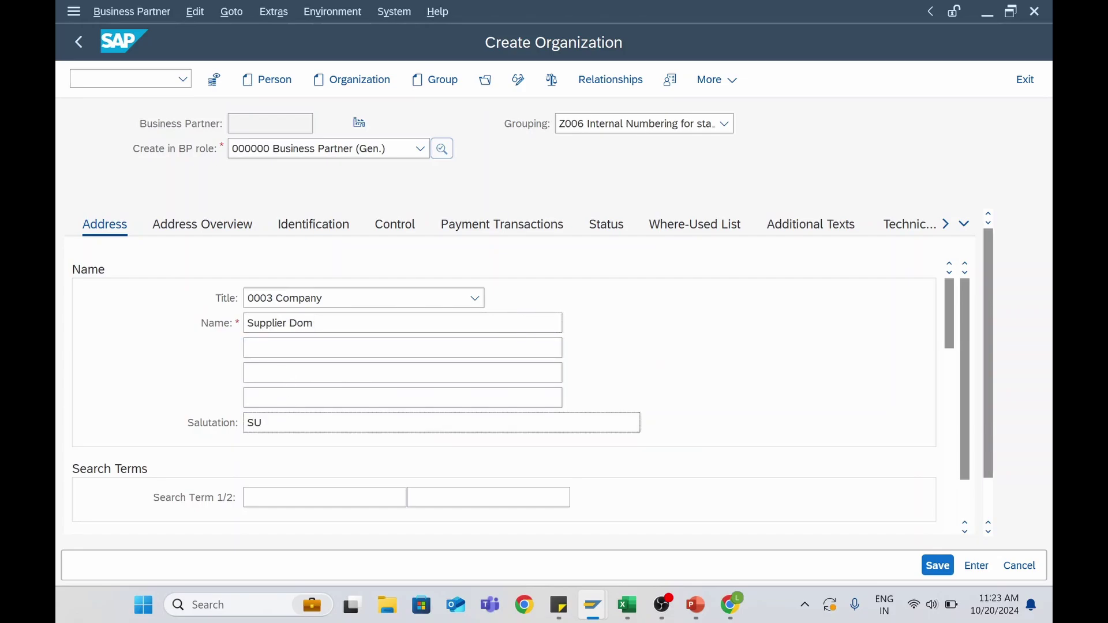
text(P Dom)
key(Return)
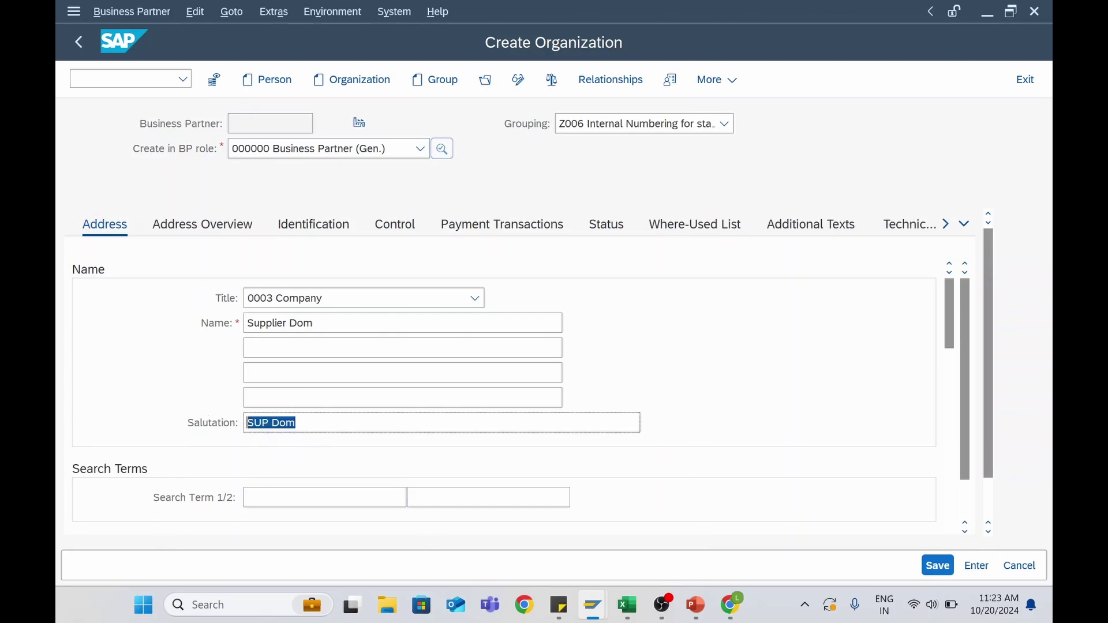
key(ctrl+x)
key(Tab)
key(ctrl+v)
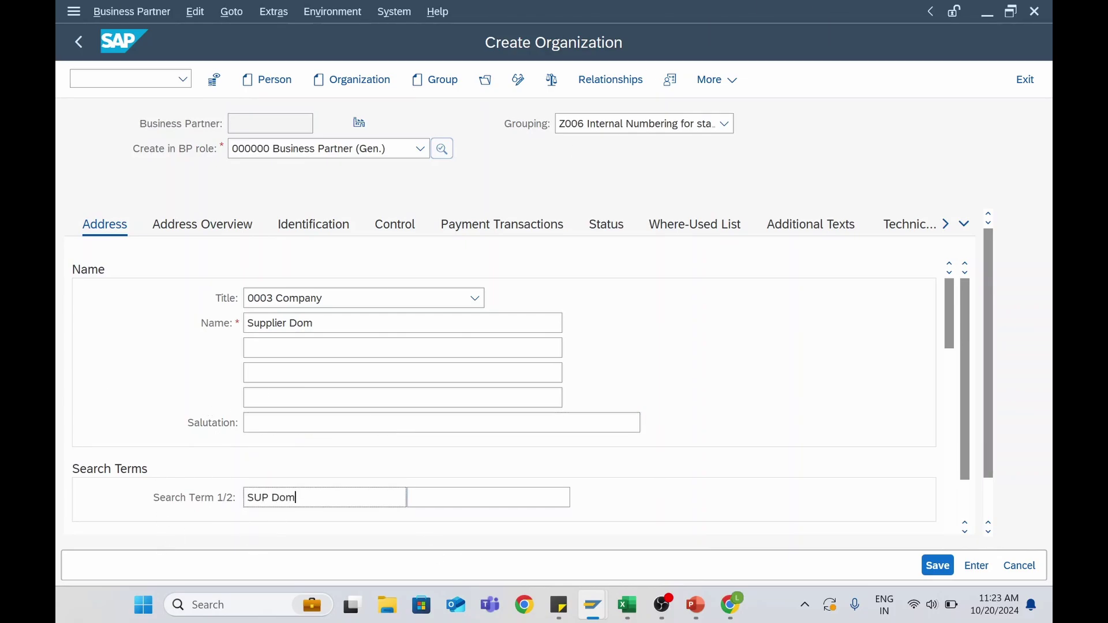
key(Return)
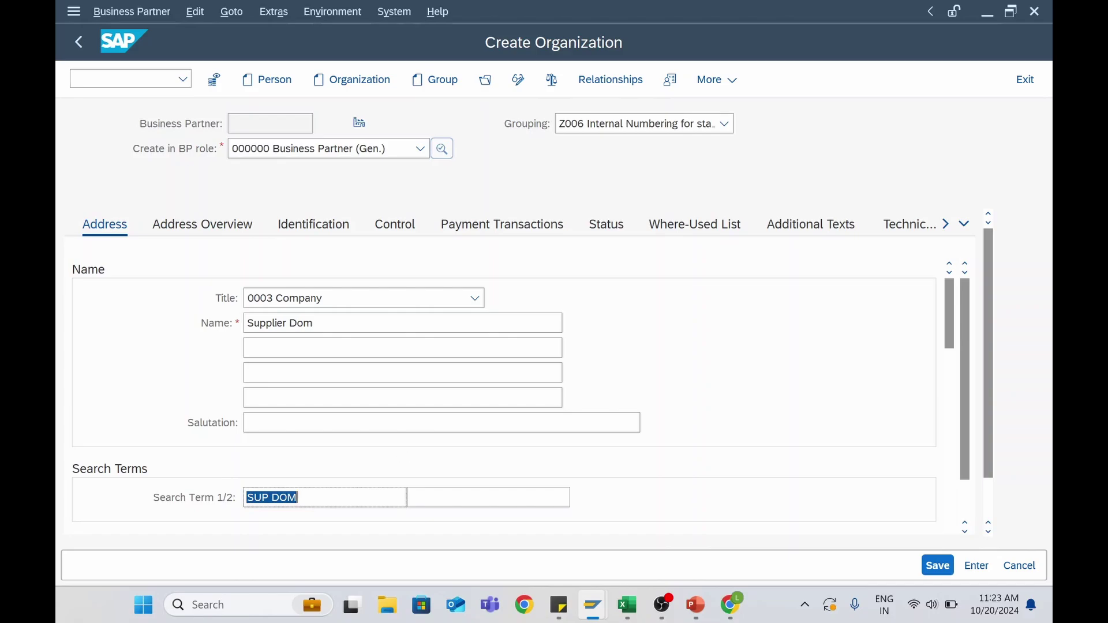
scroll(220, 403, down, 5)
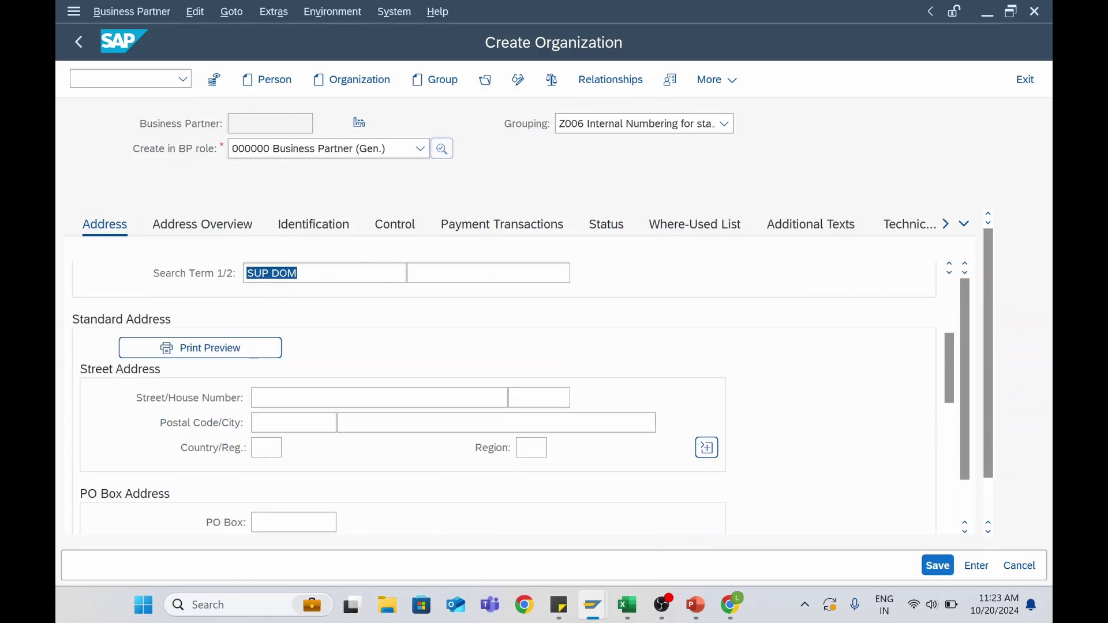
click(257, 398)
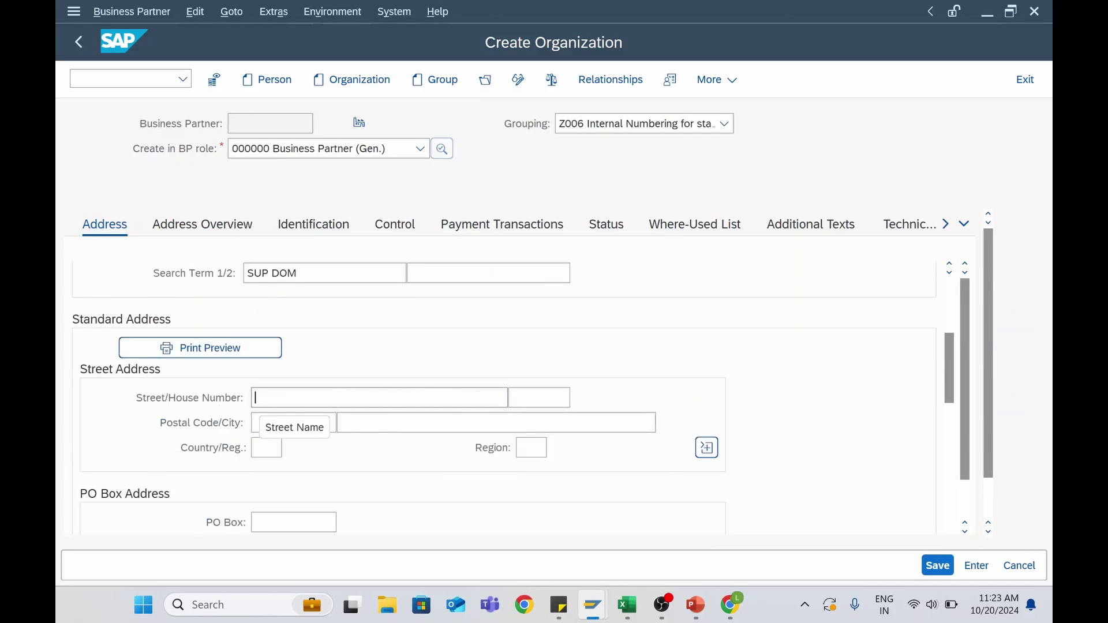
text(At)
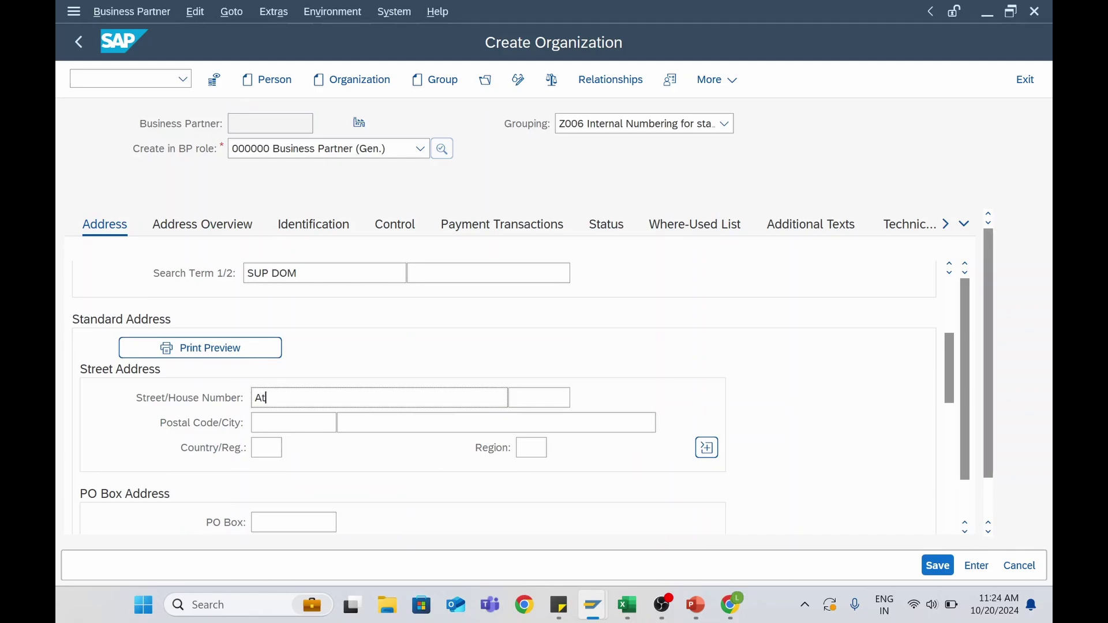
text(lanta)
click(538, 398)
click(537, 421)
click(291, 424)
click(292, 445)
click(379, 426)
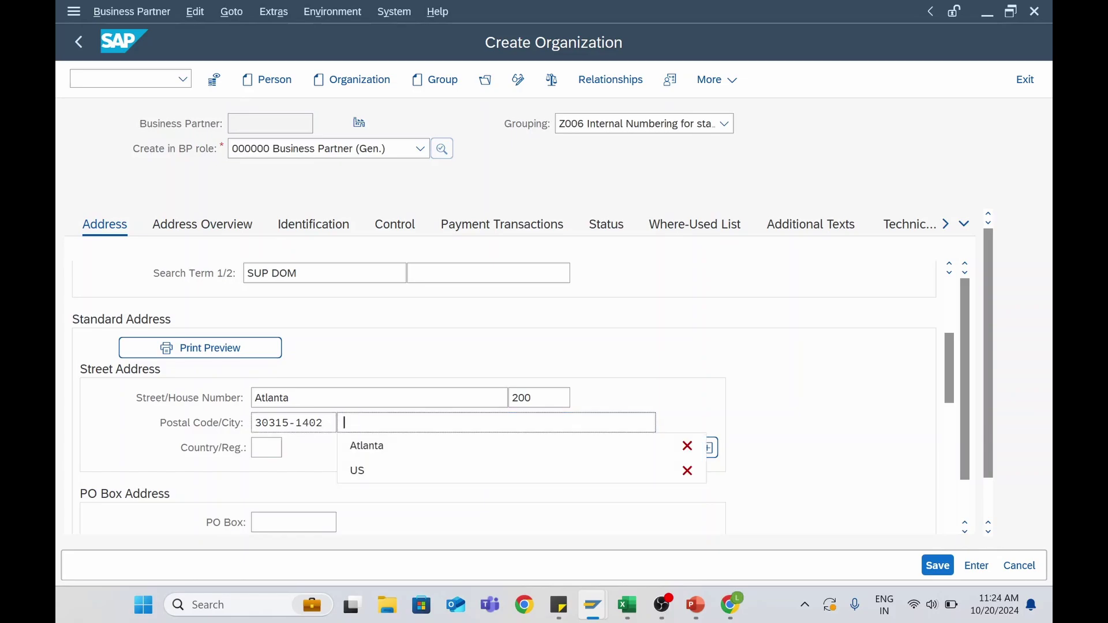
click(394, 451)
Set country US and region CA, and validate the address
key(Tab)
text(US)
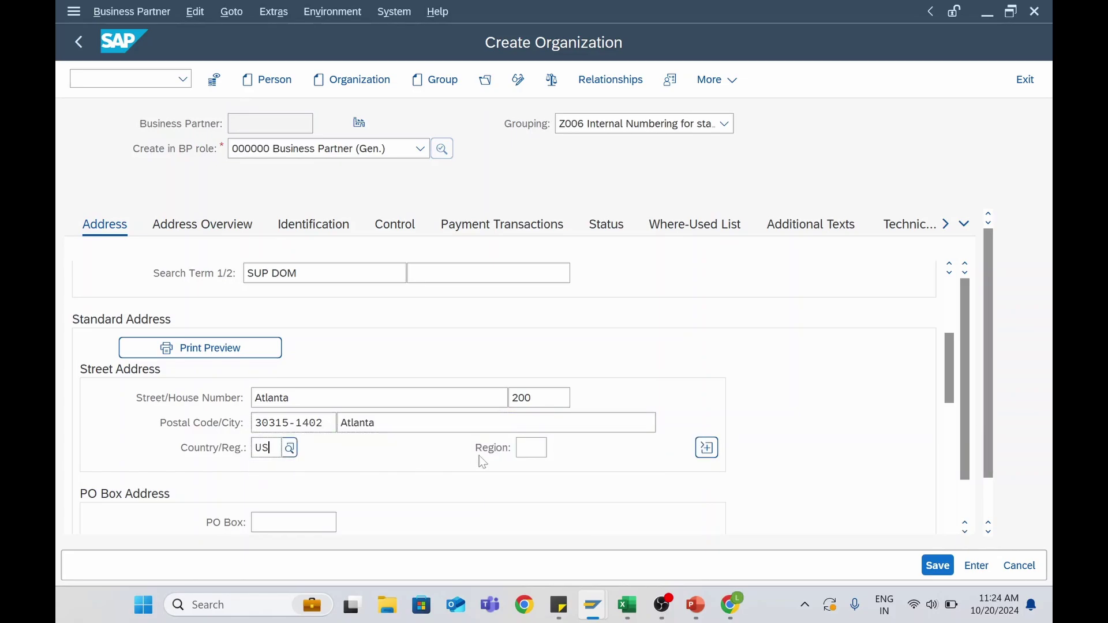
key(Tab)
text(ga)
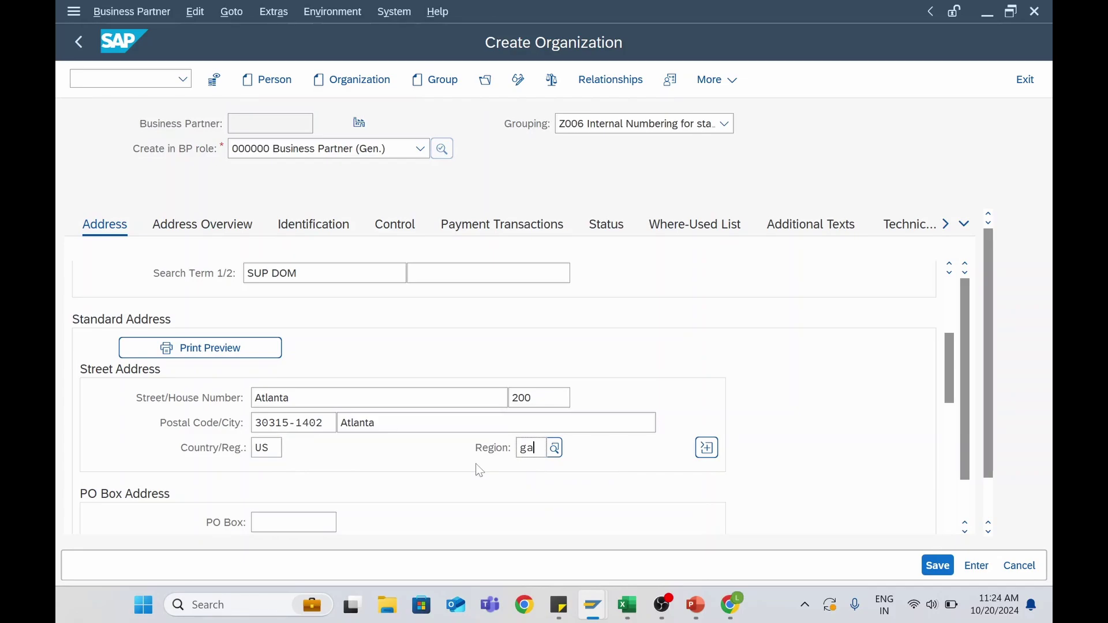
key(BackSpace)
key(BackSpace)
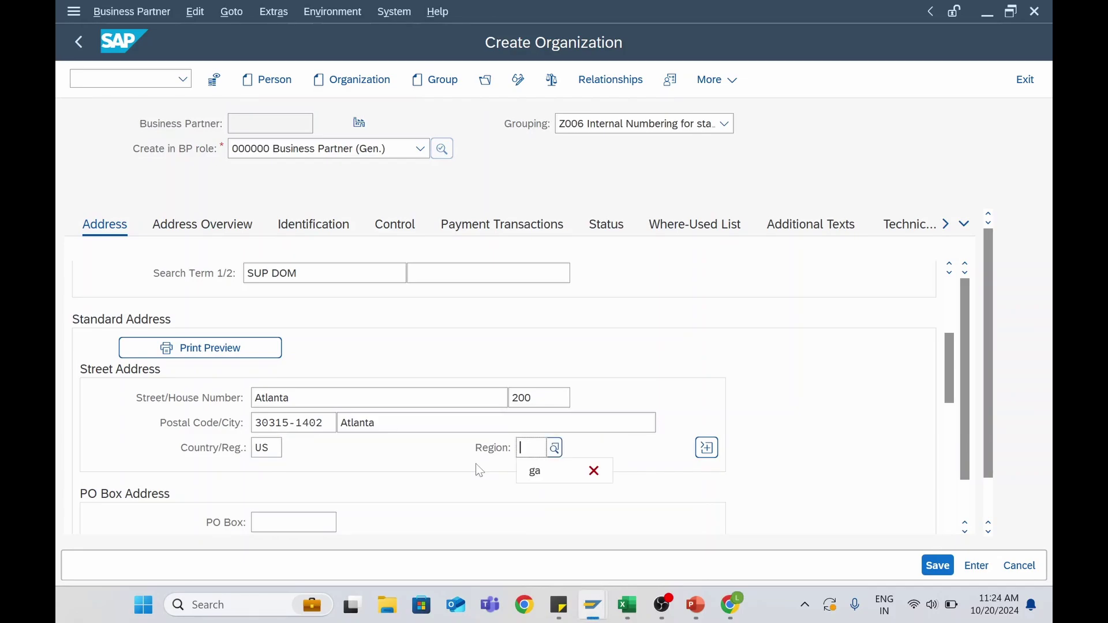
text(ca)
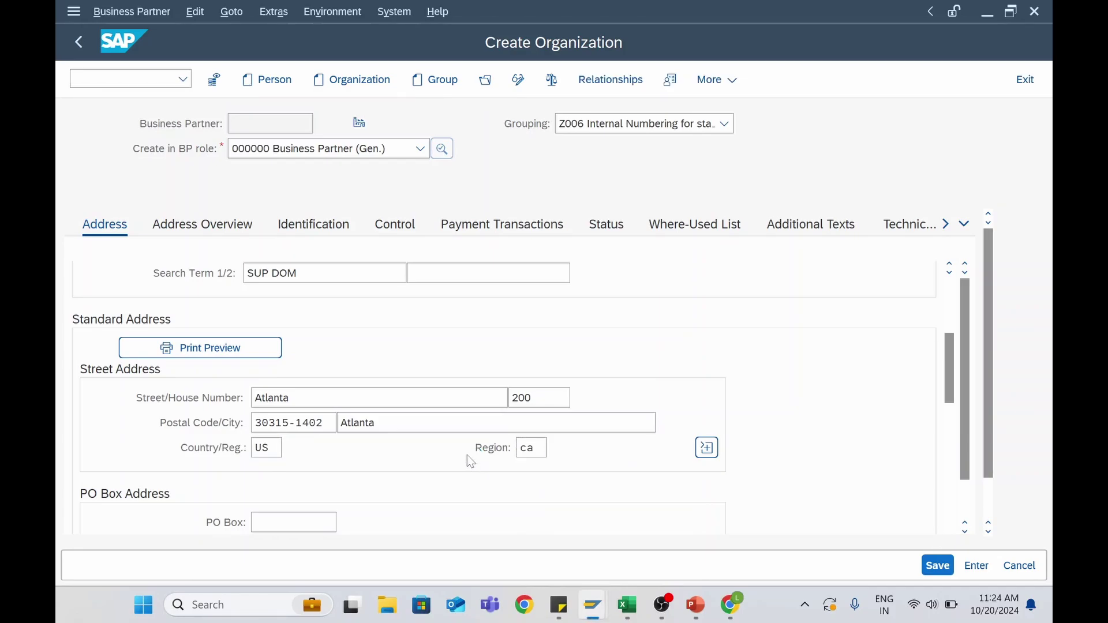
key(Return)
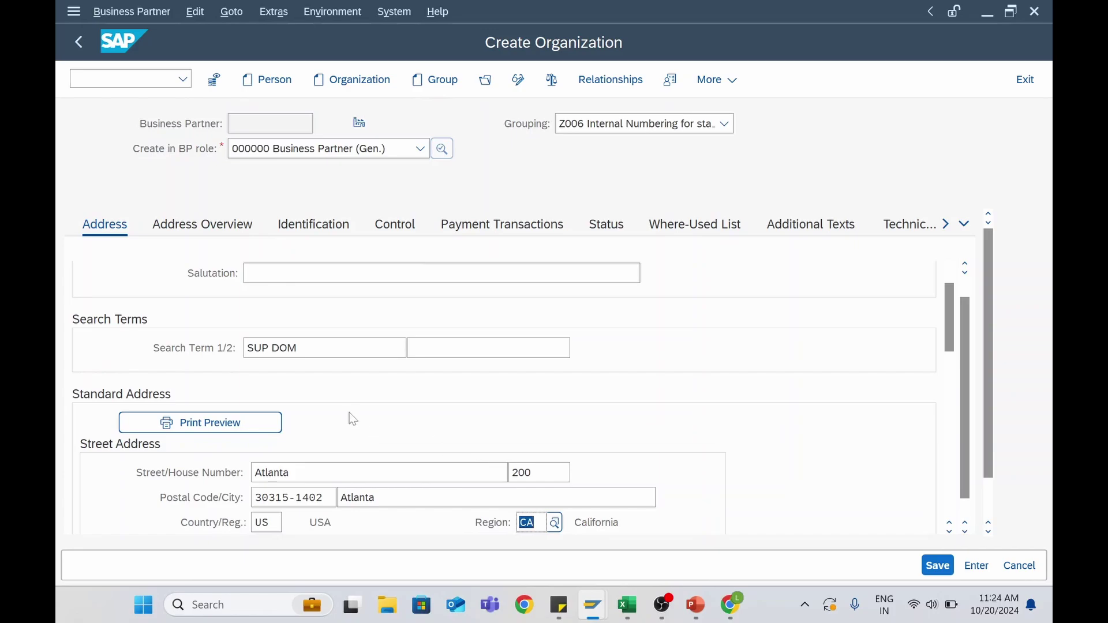
Set the communication language to EN English
scroll(353, 427, down, 3)
click(315, 528)
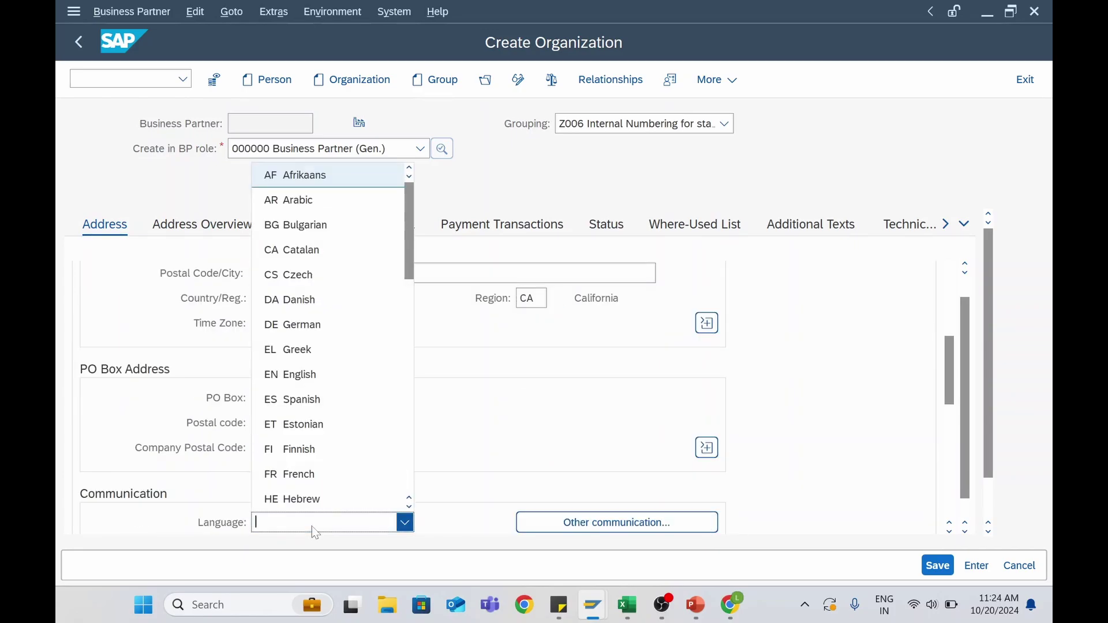
text(en)
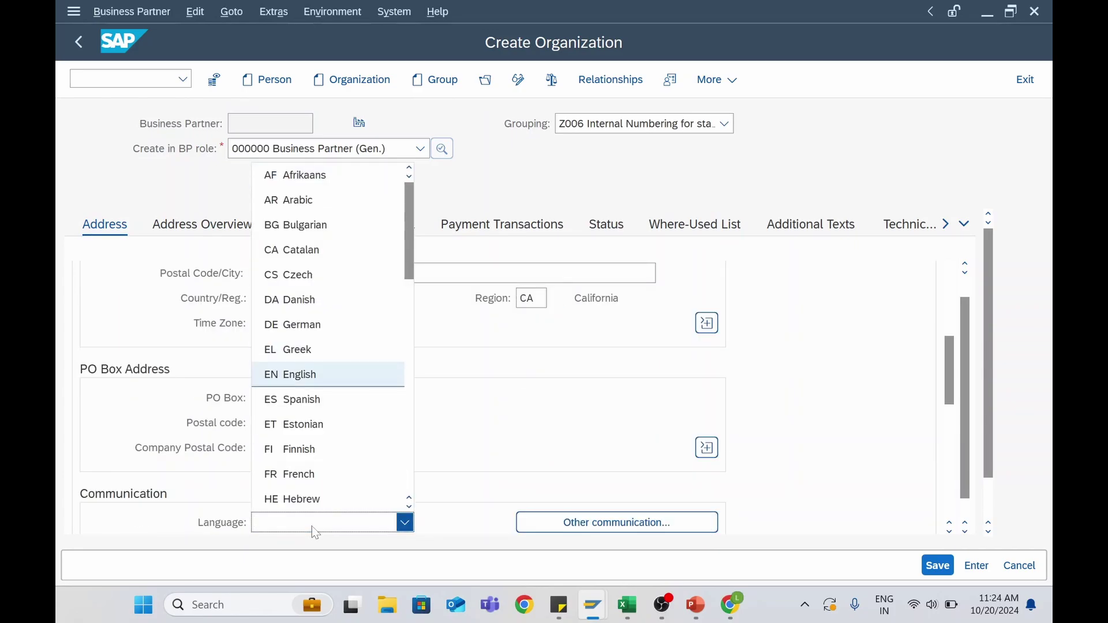
key(Return)
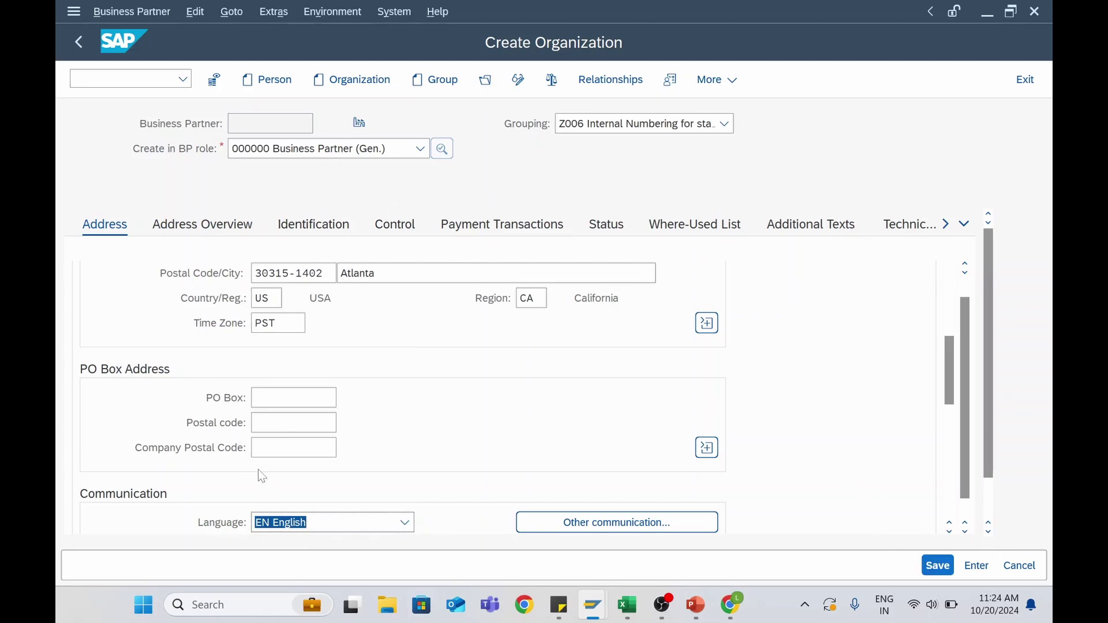
Print-preview the Atlanta address from the Address Overview, then close the preview
click(230, 232)
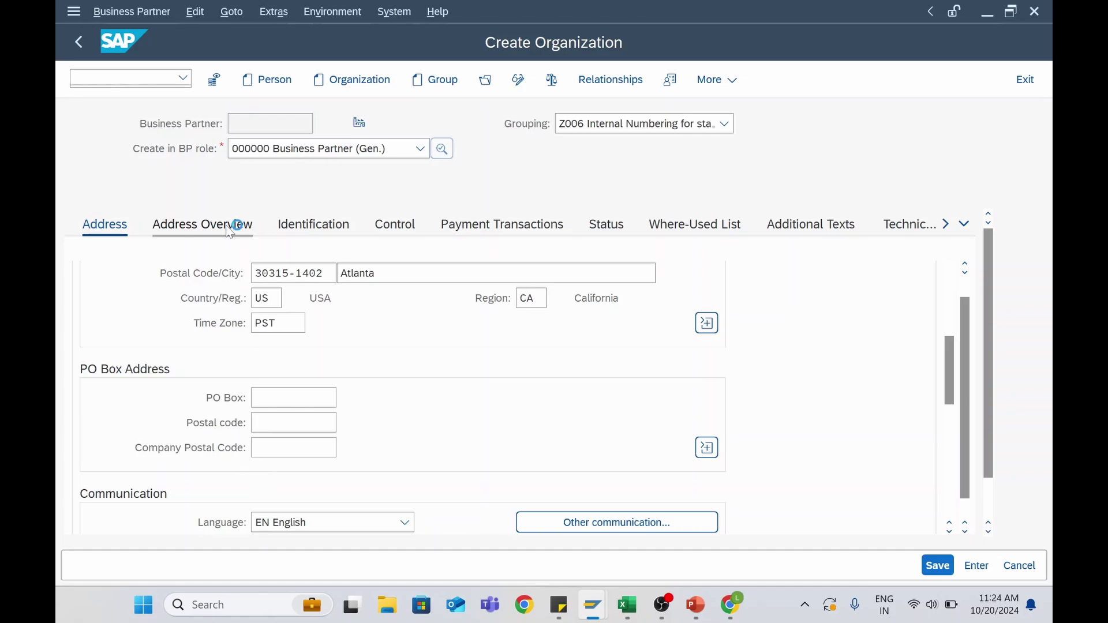
click(304, 522)
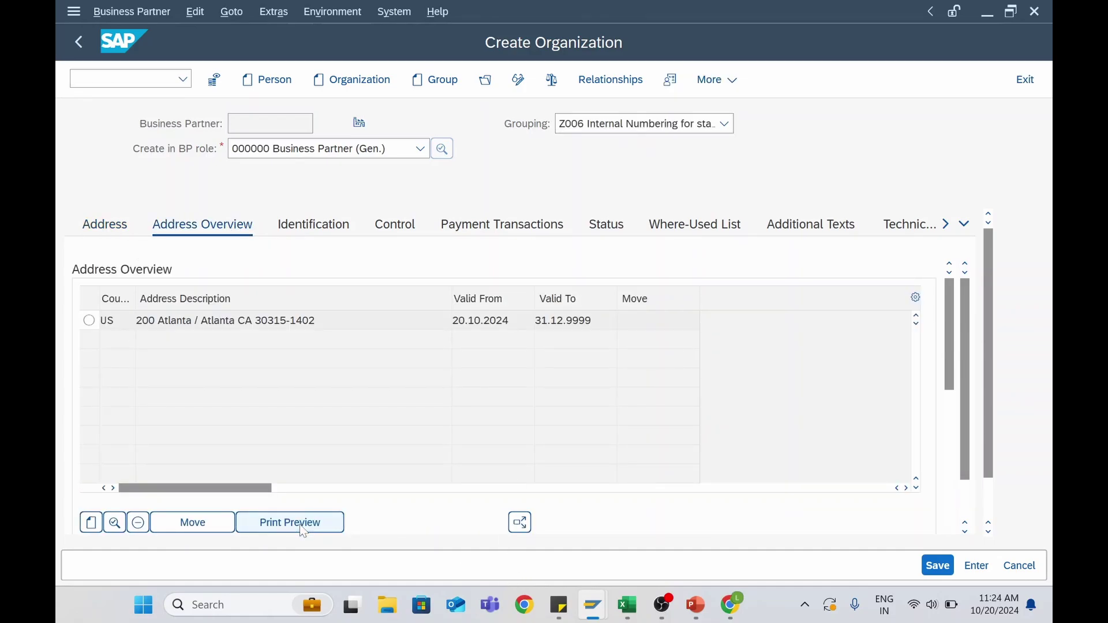
click(292, 522)
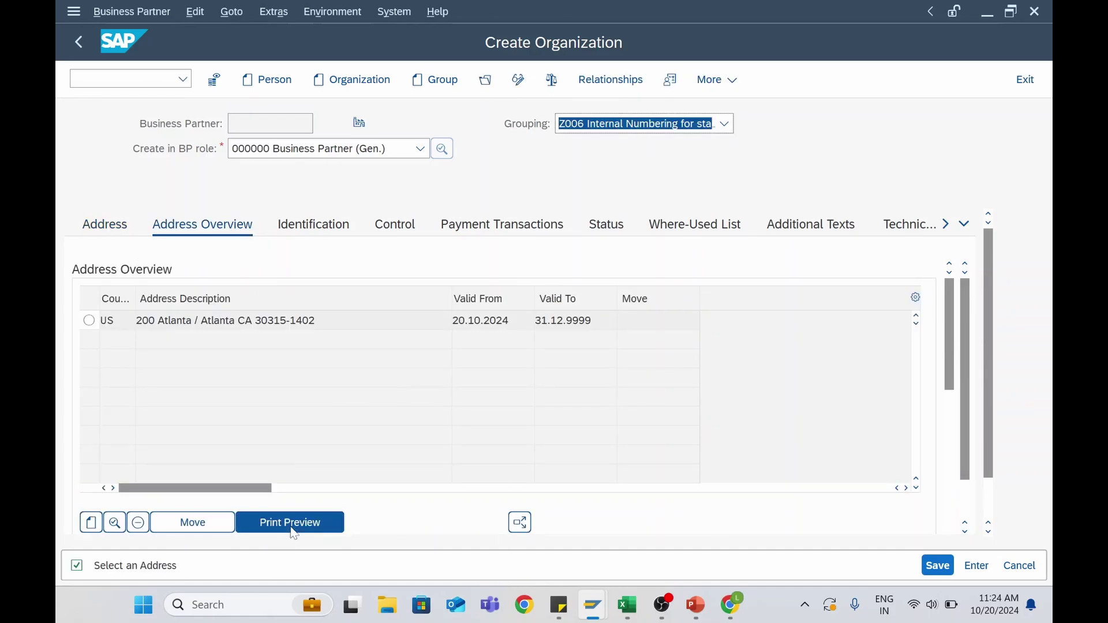
click(89, 321)
click(300, 522)
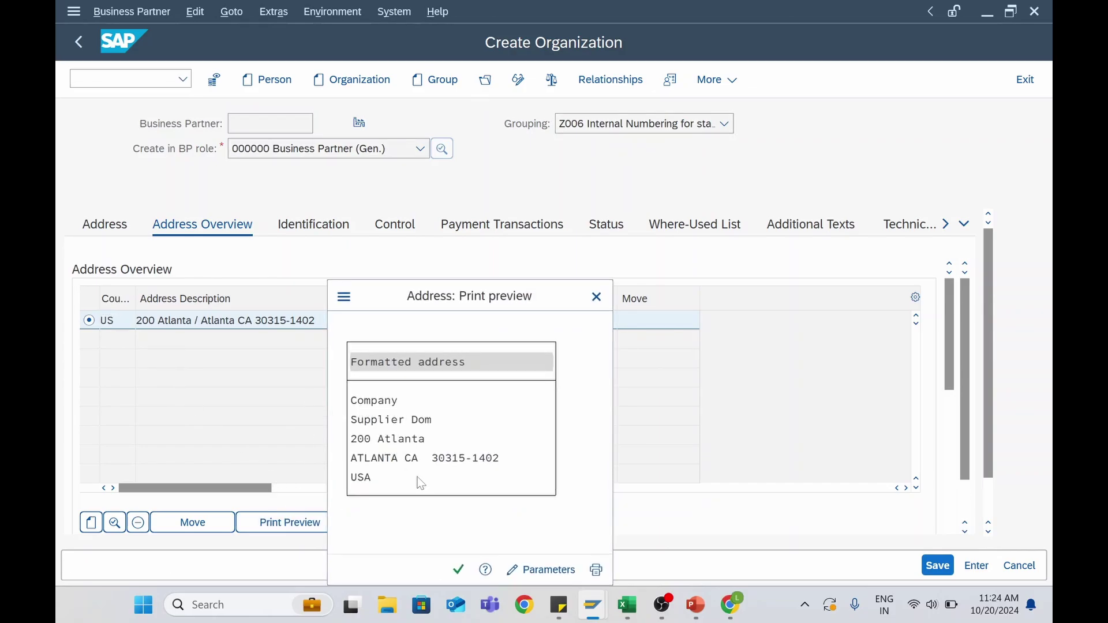
click(597, 297)
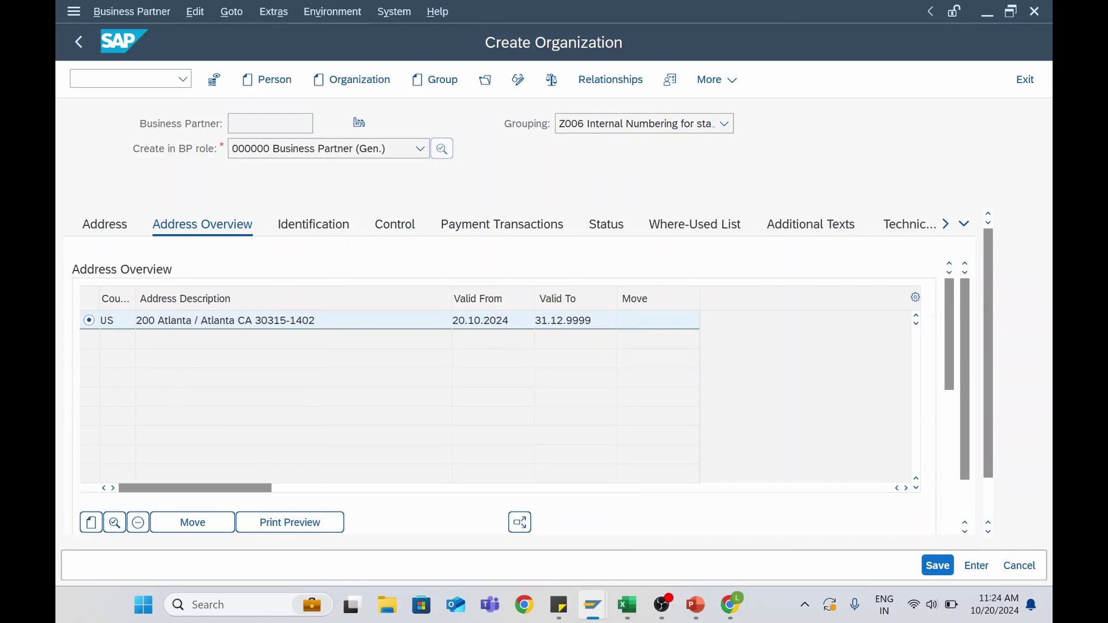
Save the organization as business partner 602 and switch it to change mode
click(937, 565)
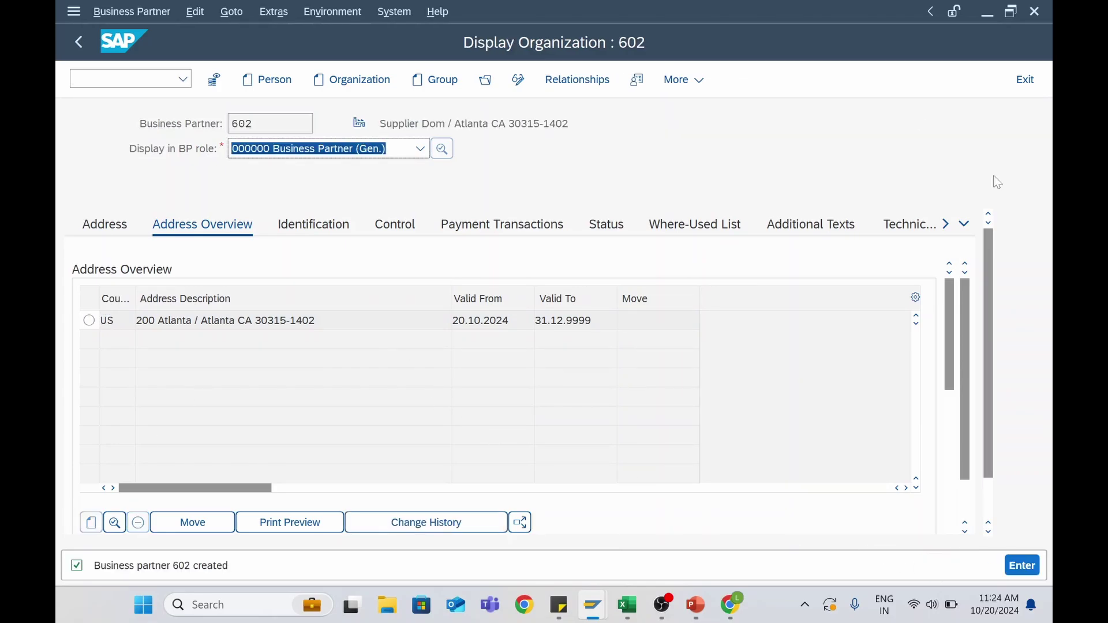
click(518, 89)
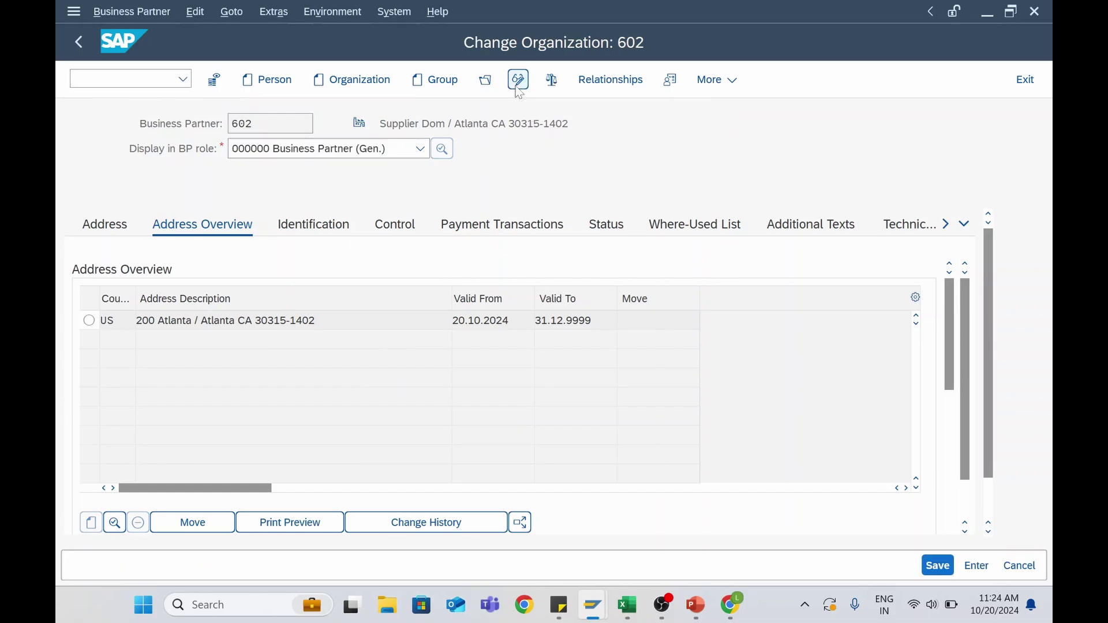
click(421, 150)
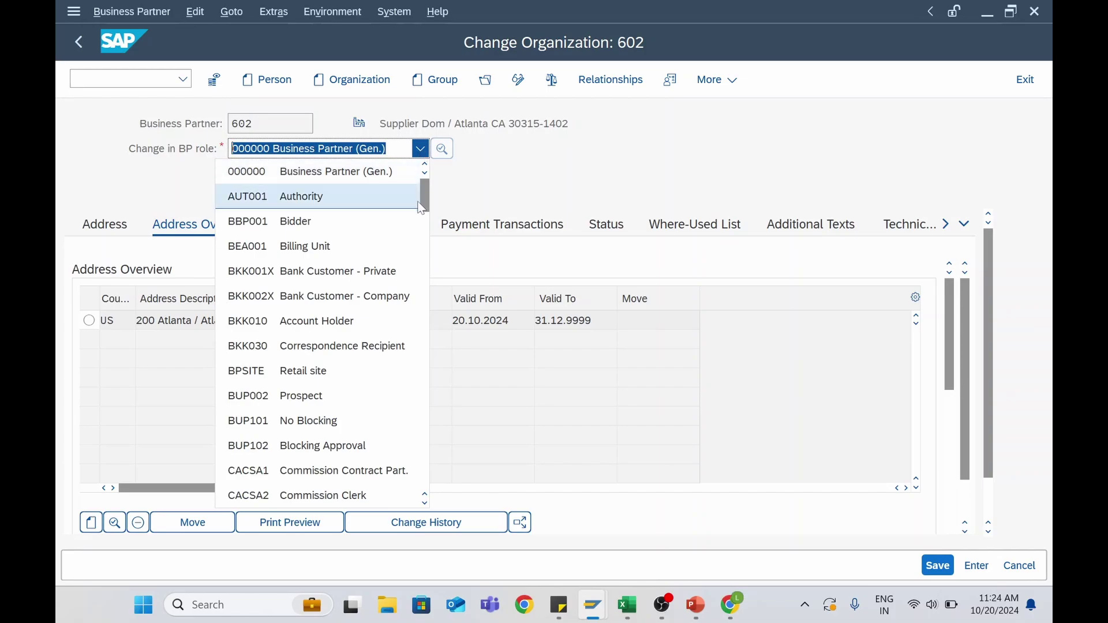
scroll(323, 289, down, 8)
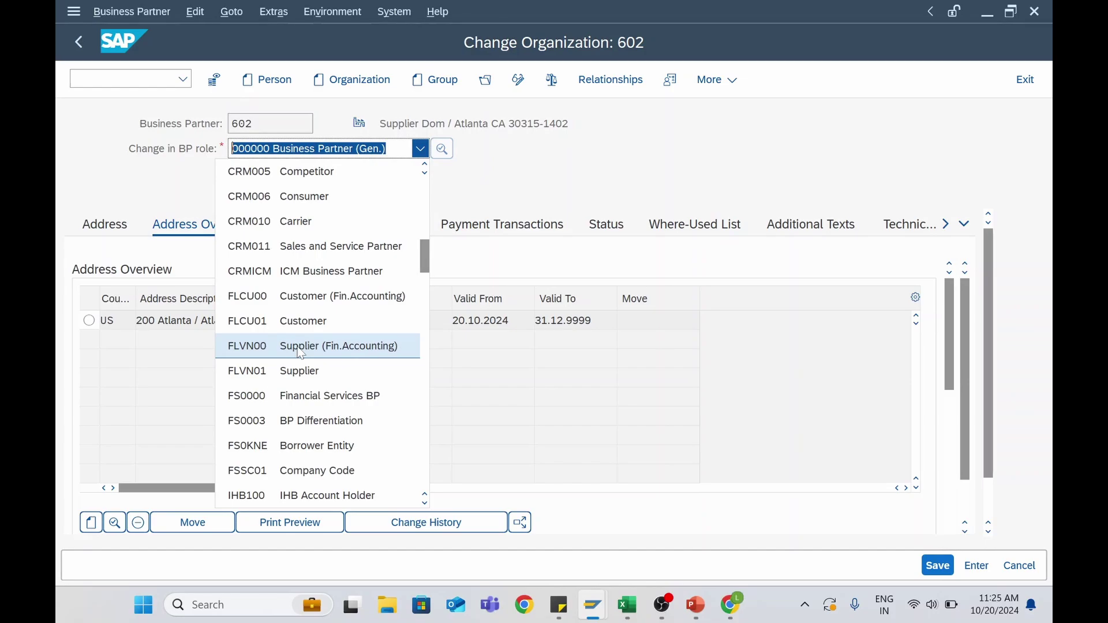
Add the FLVN00 Supplier (Fin.Accounting) role and enter company code 8888
click(298, 347)
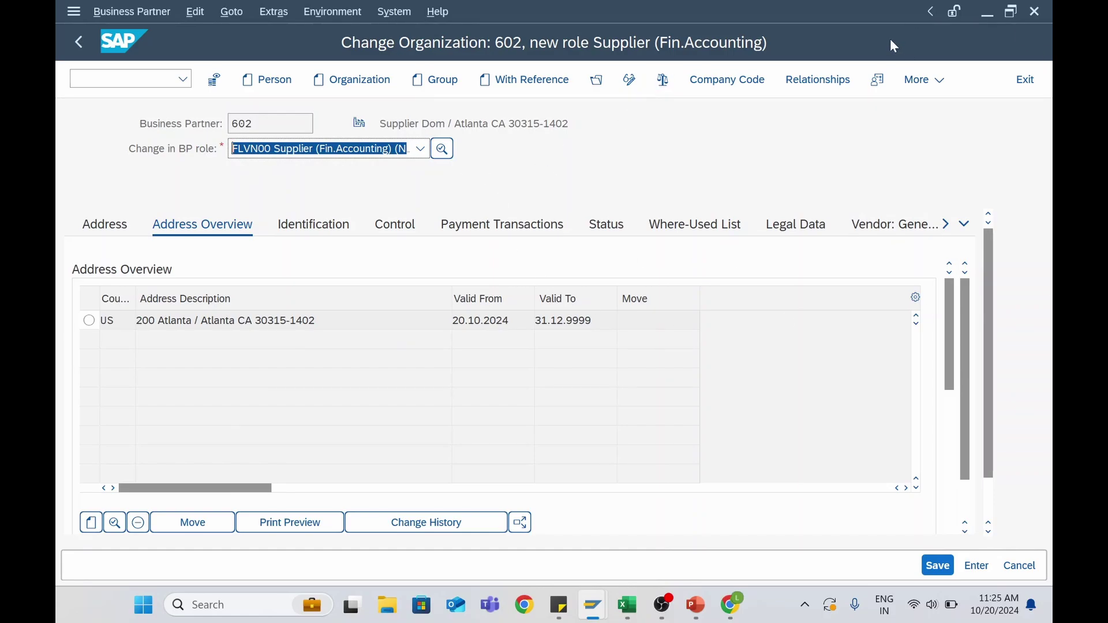
click(719, 84)
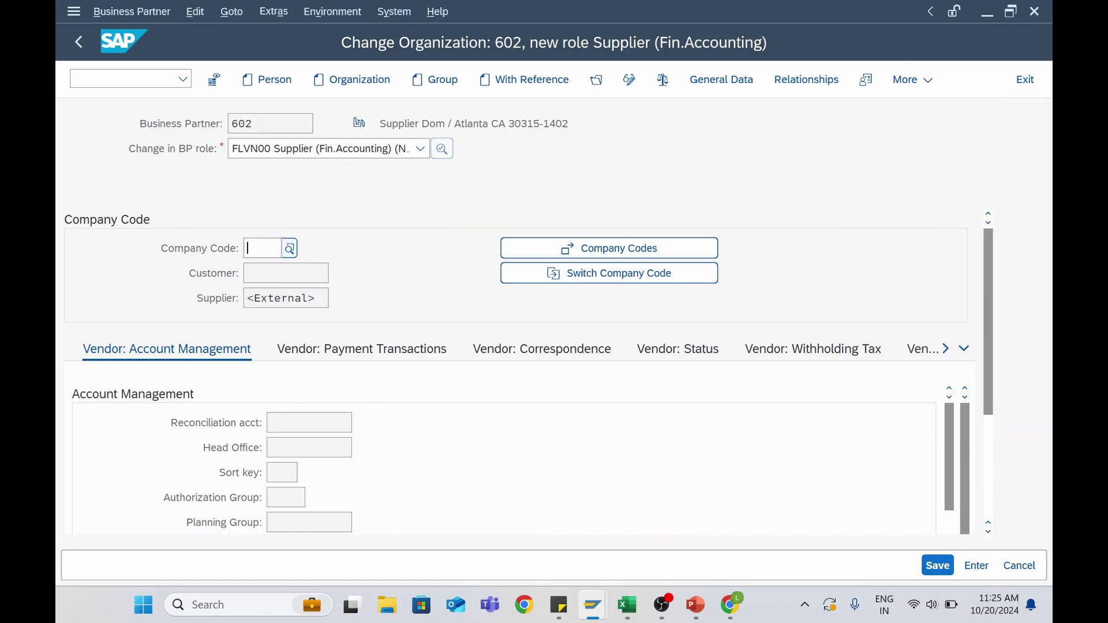
text(888)
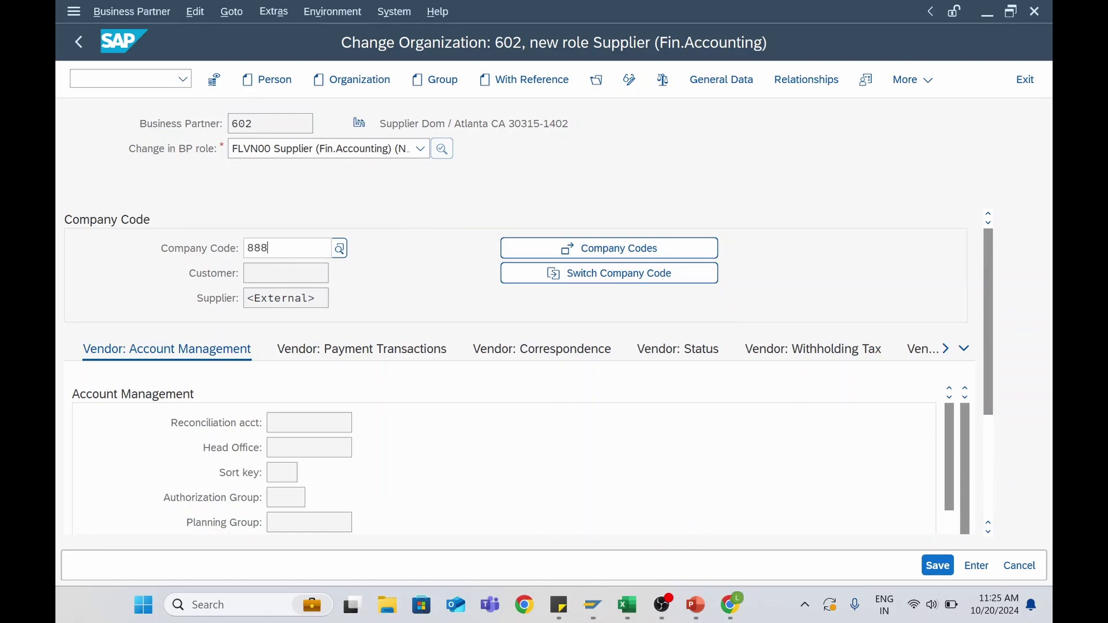
text(8)
key(Return)
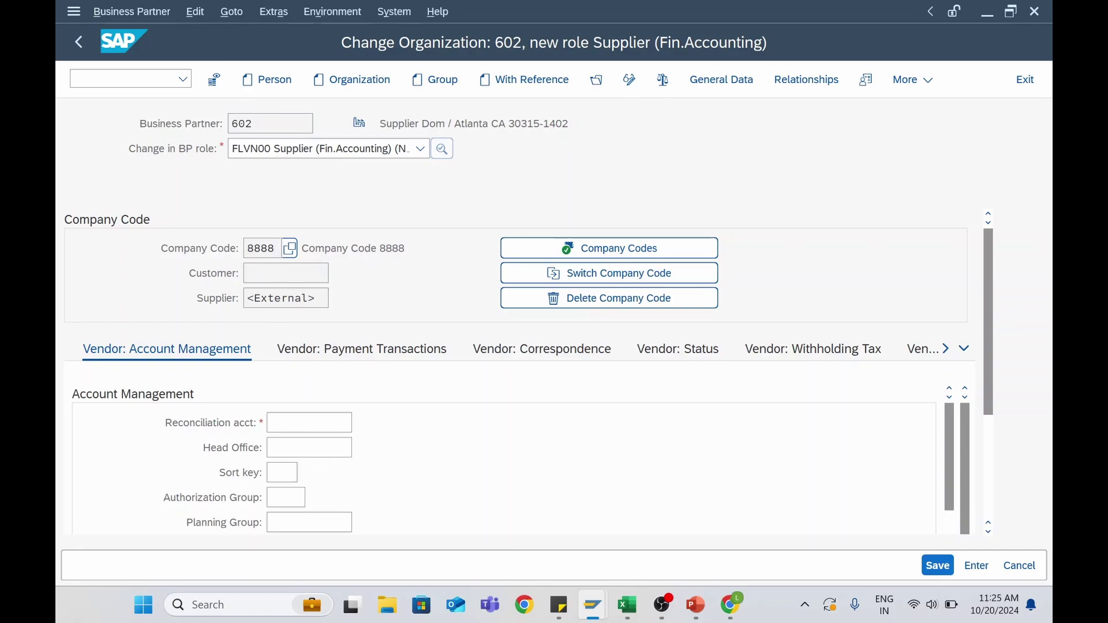
click(309, 423)
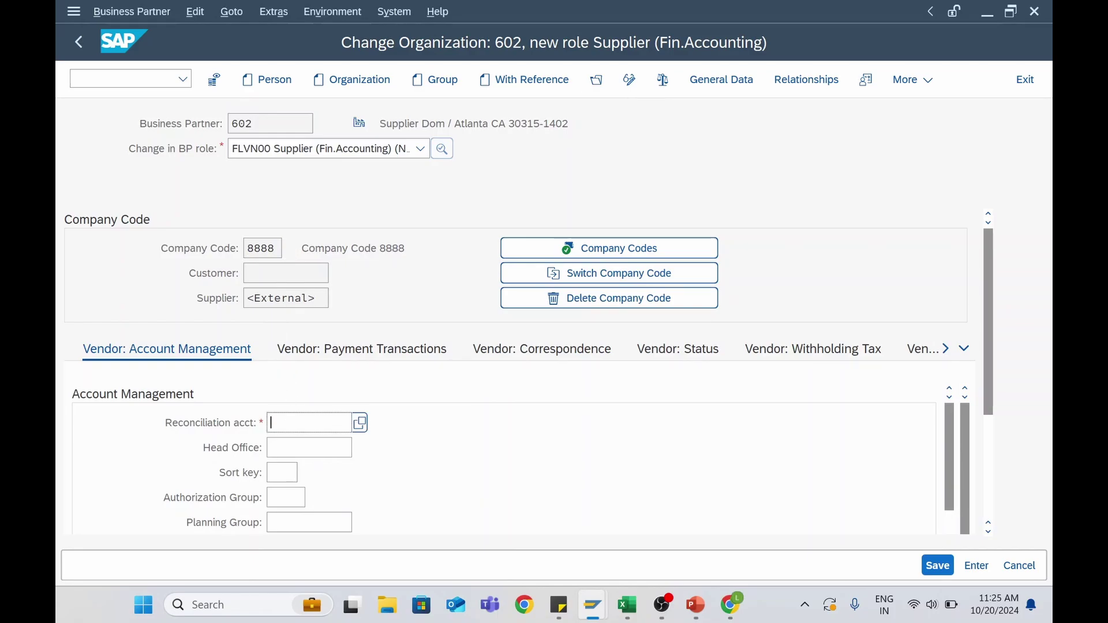
Set reconciliation account 21100000 Payables Domestic and sort key 001 Posting date
click(359, 424)
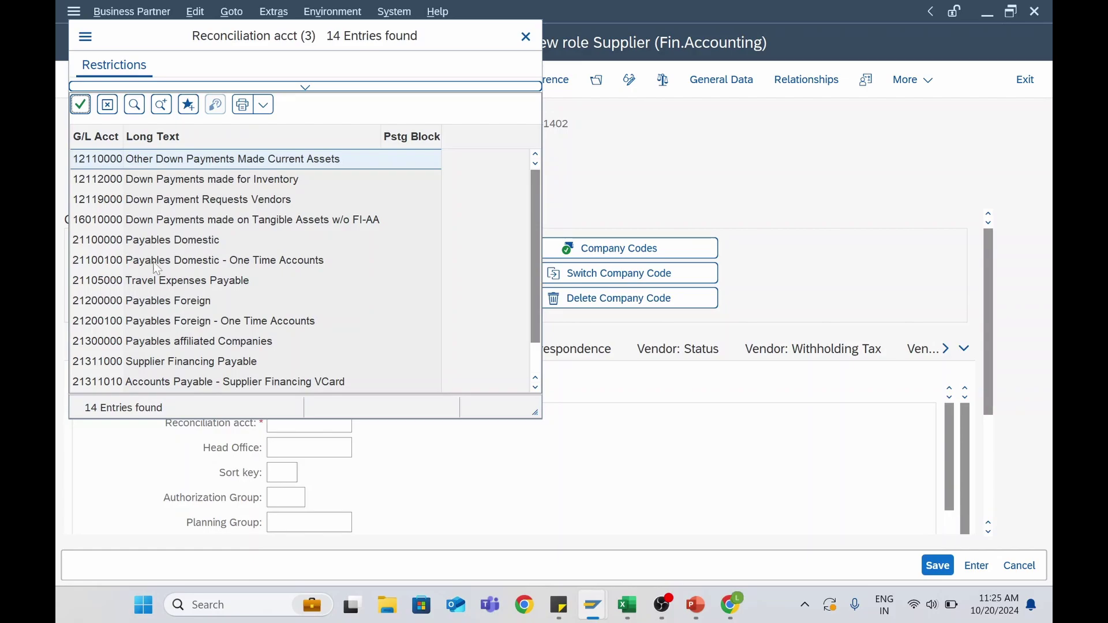
click(155, 243)
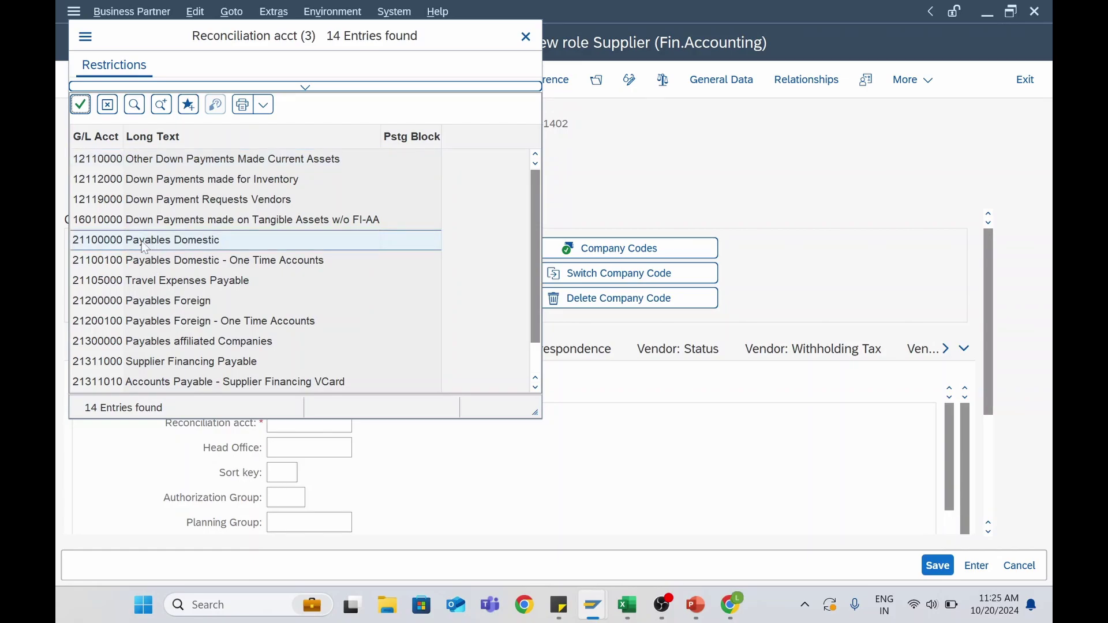
double_click(145, 247)
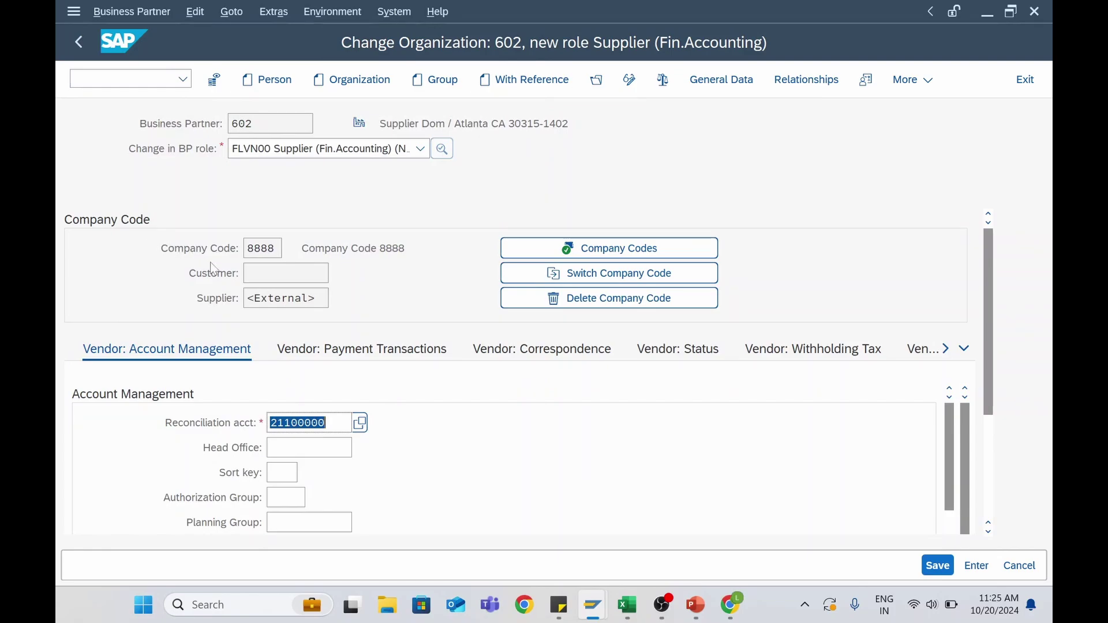
click(517, 469)
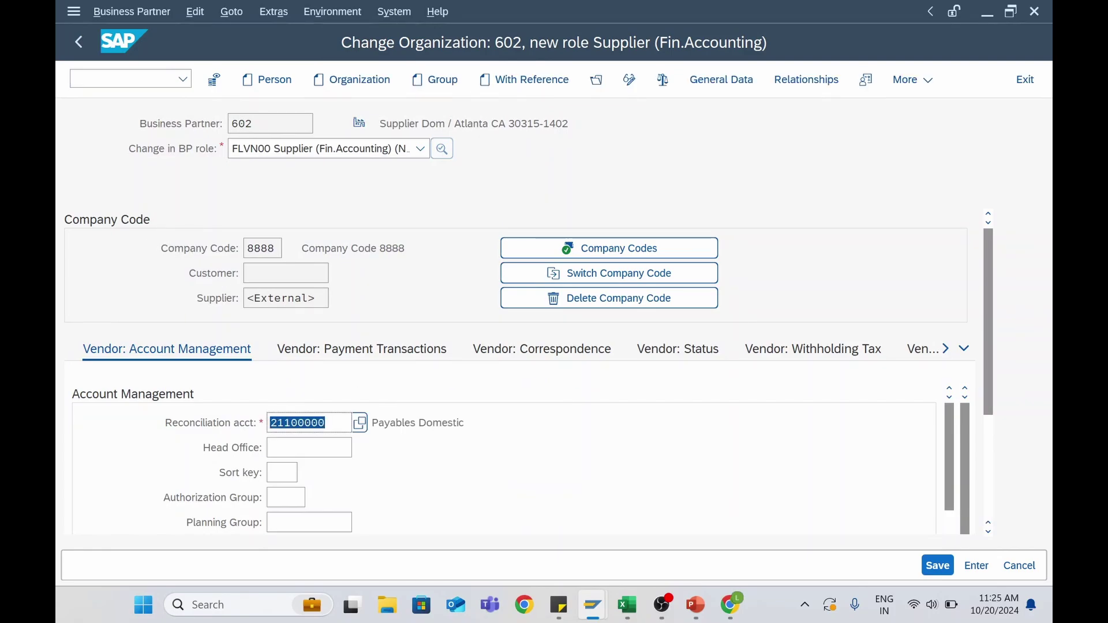
click(283, 473)
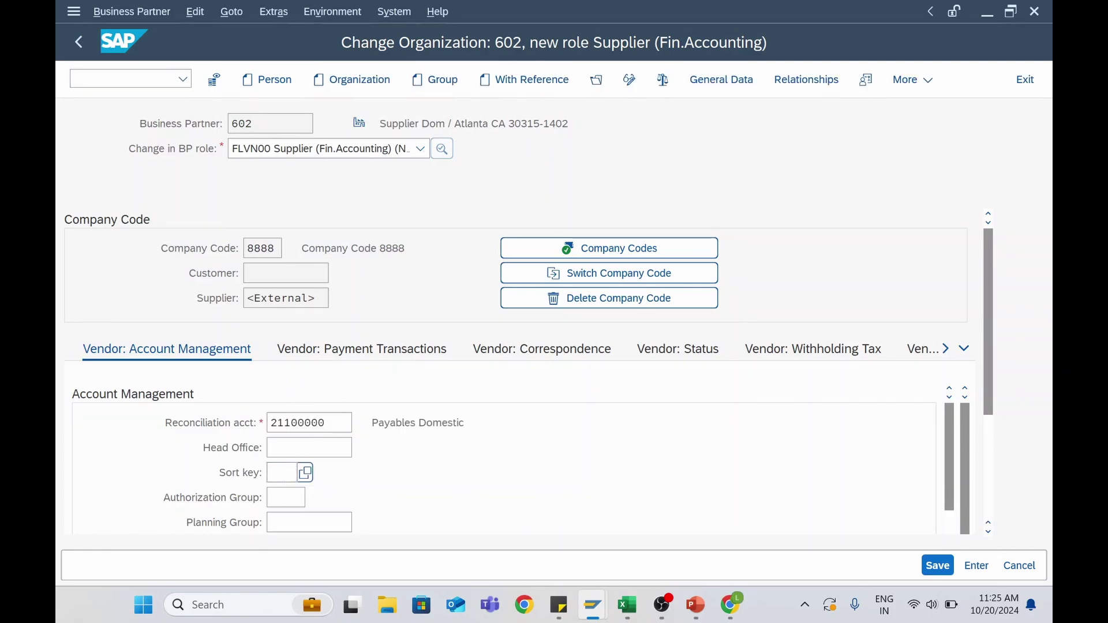
click(306, 473)
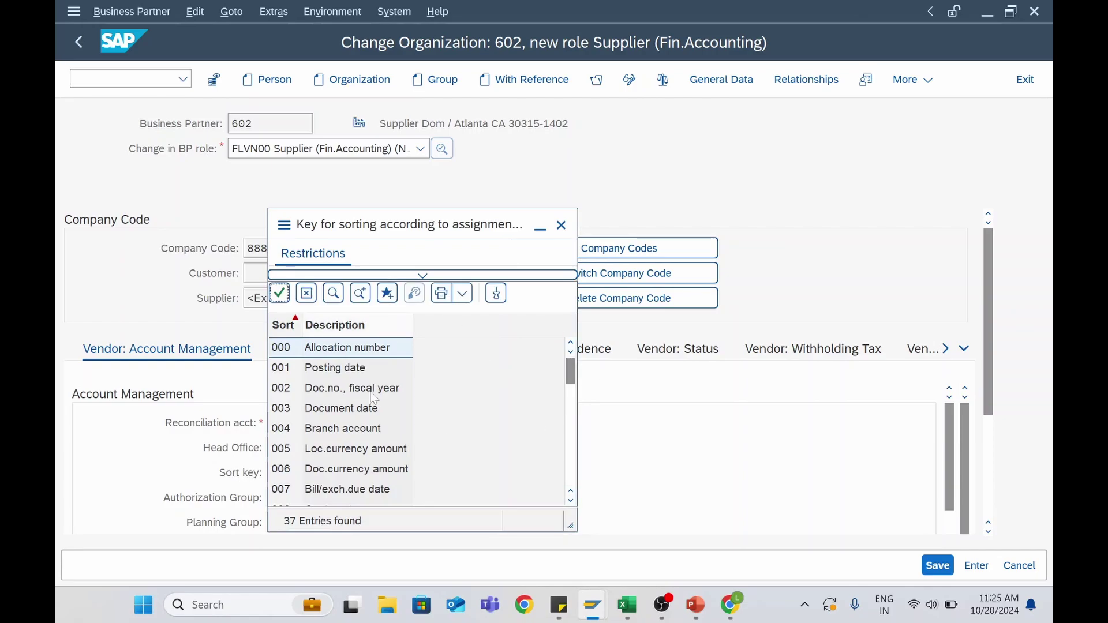
double_click(328, 371)
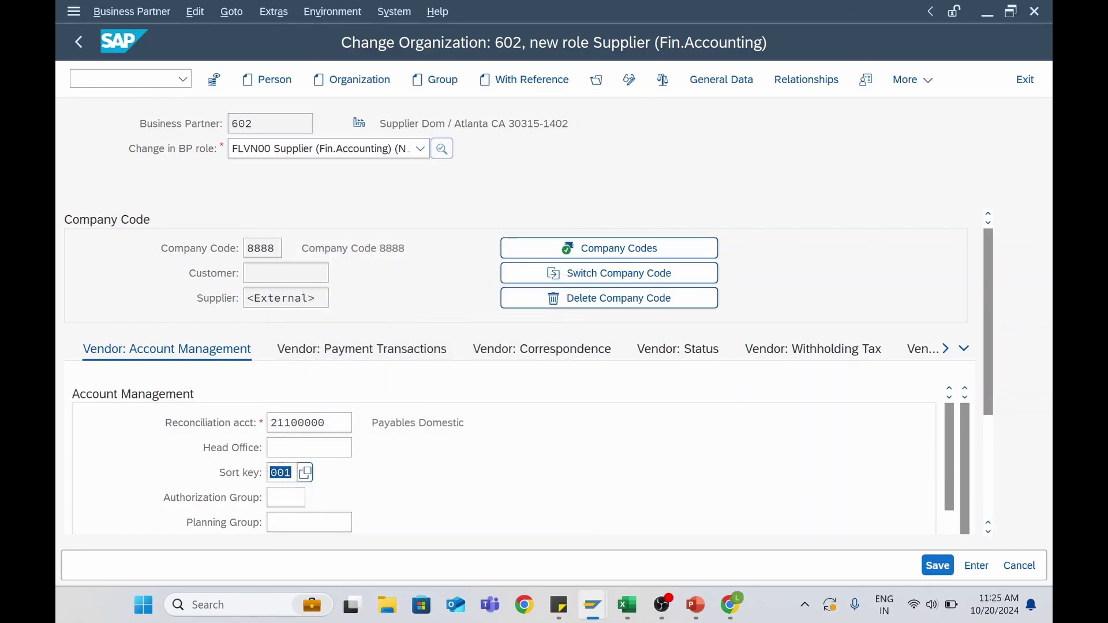
Scroll through the Vendor: Account Management data down to Reference Data and back
scroll(417, 462, down, 3)
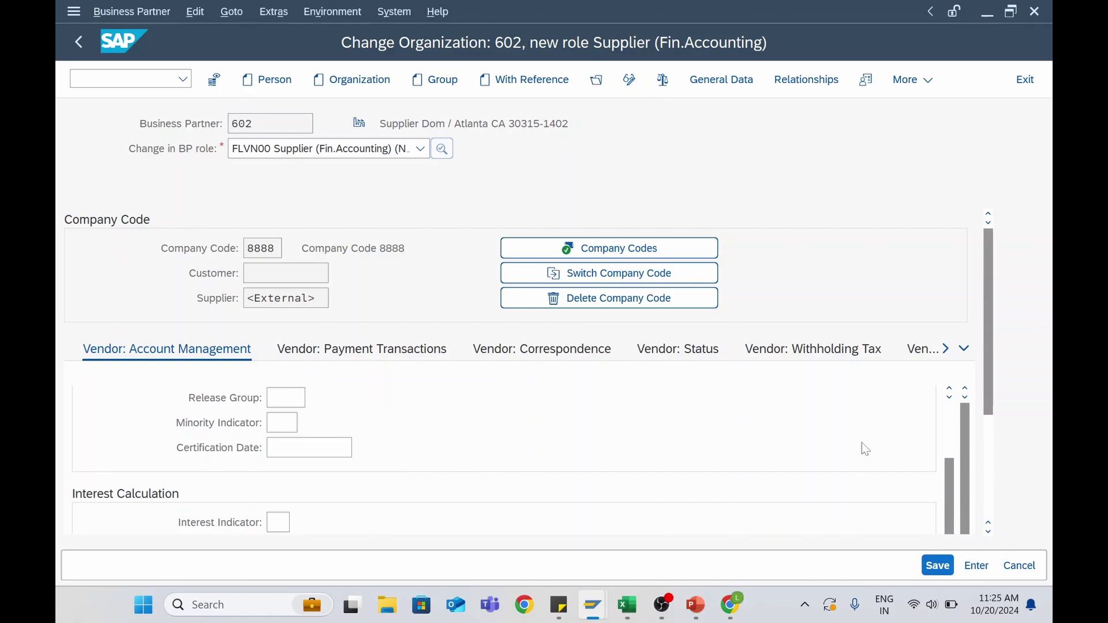
drag(991, 399, 994, 471)
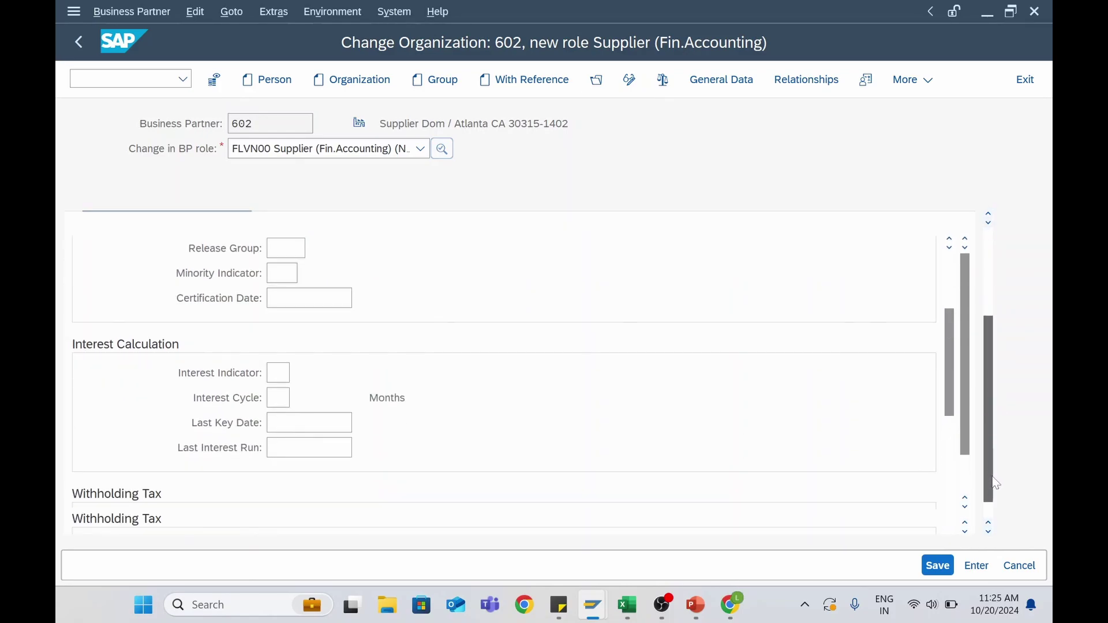
scroll(954, 425, down, 1)
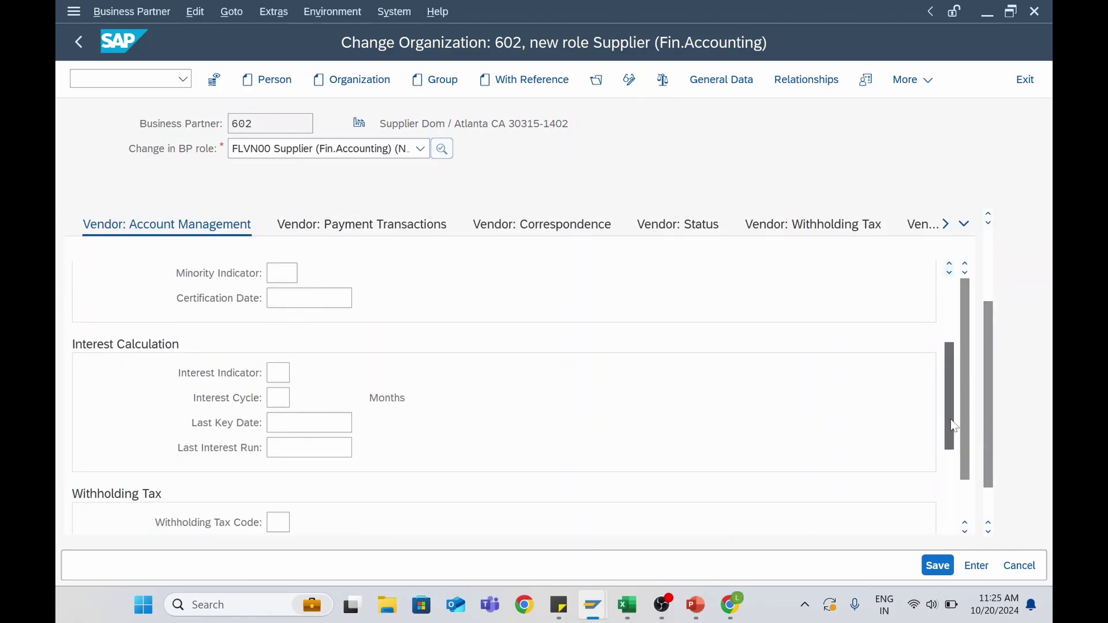
drag(954, 432, 949, 490)
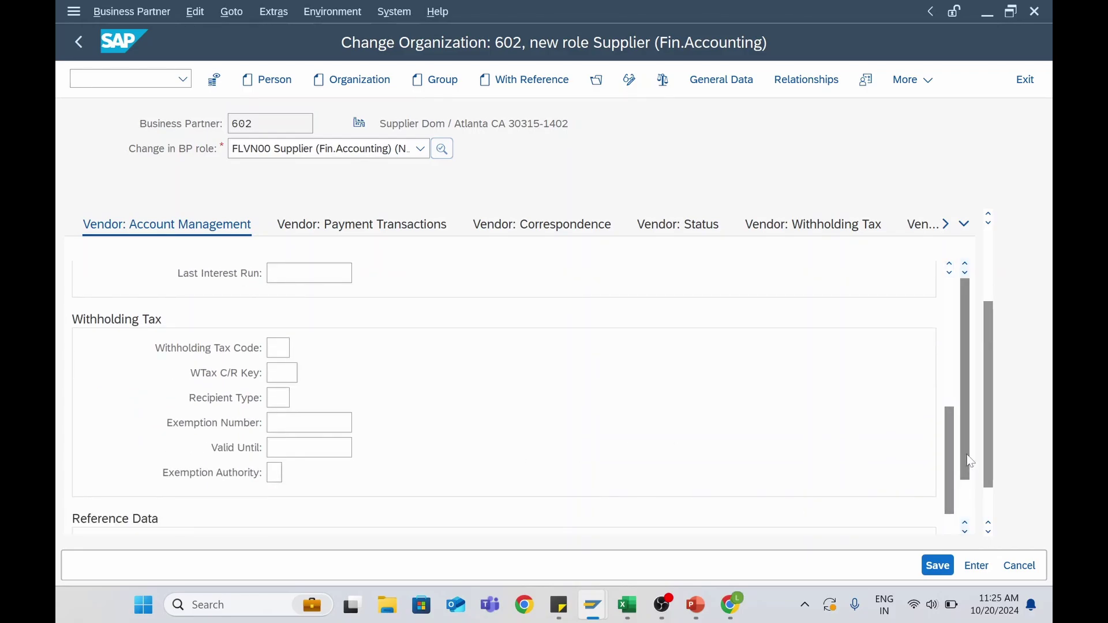
scroll(970, 463, down, 2)
scroll(302, 448, down, 3)
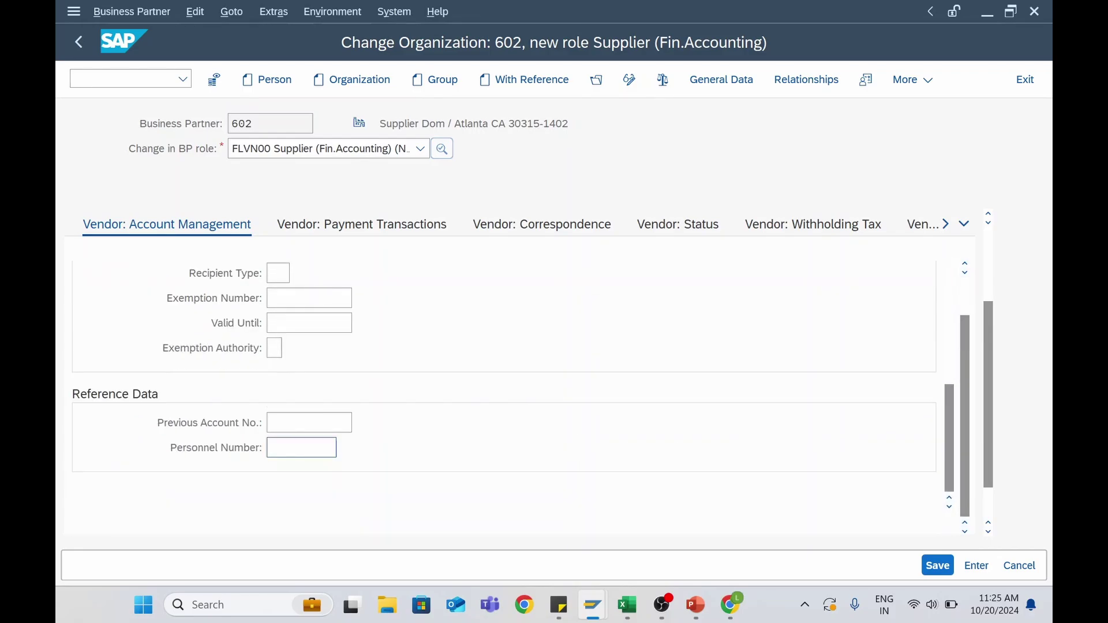
scroll(272, 451, up, 5)
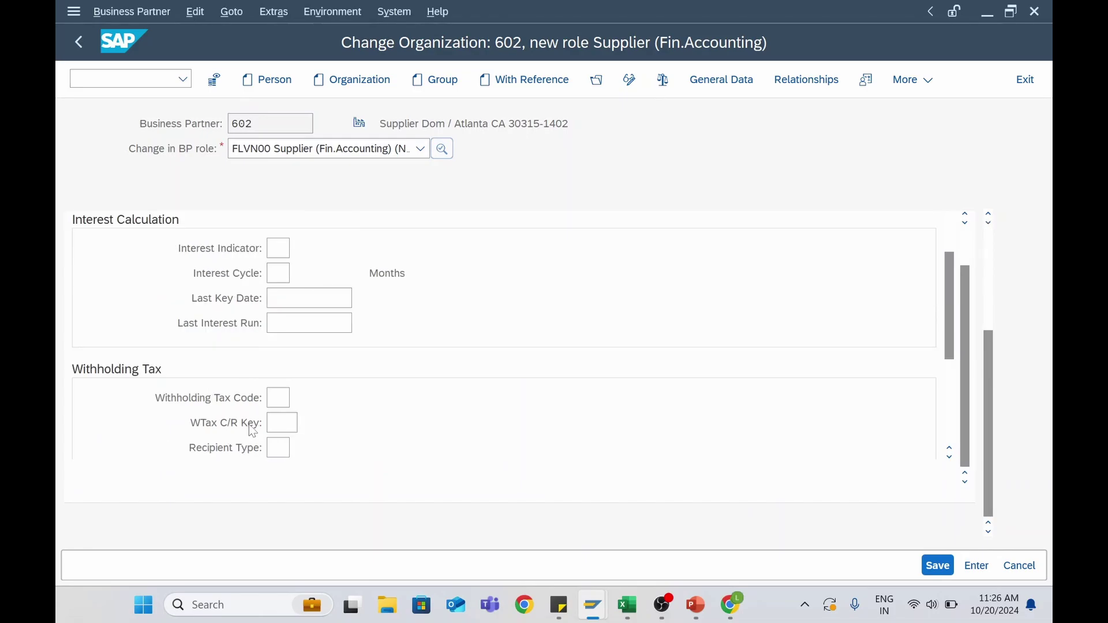
scroll(250, 428, up, 10)
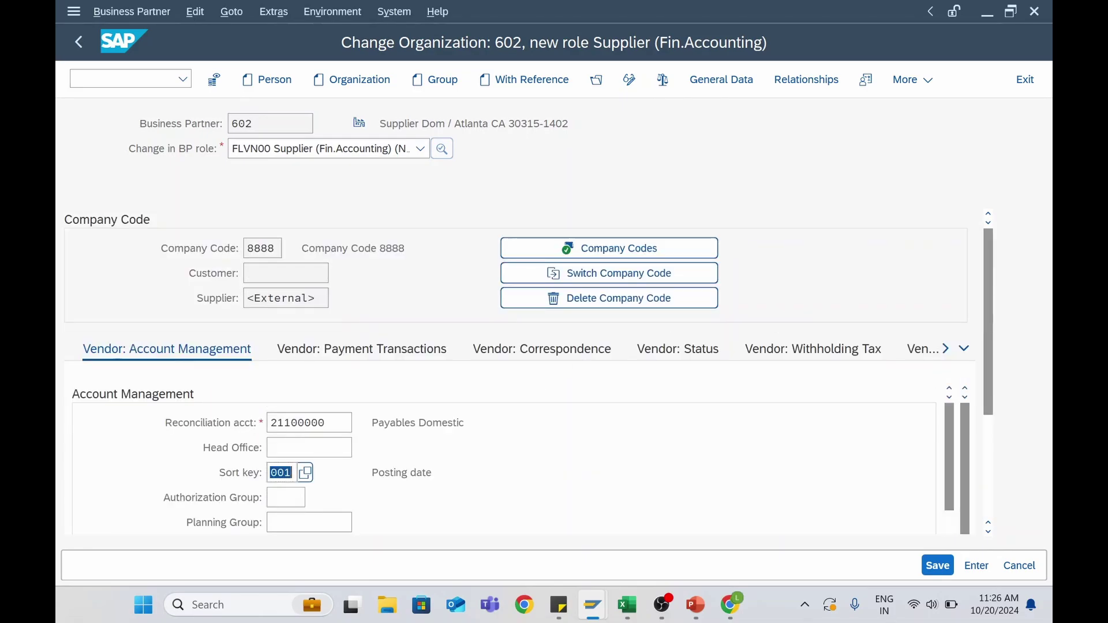
Set terms of payment 0001 on the Vendor: Payment Transactions tab
click(414, 362)
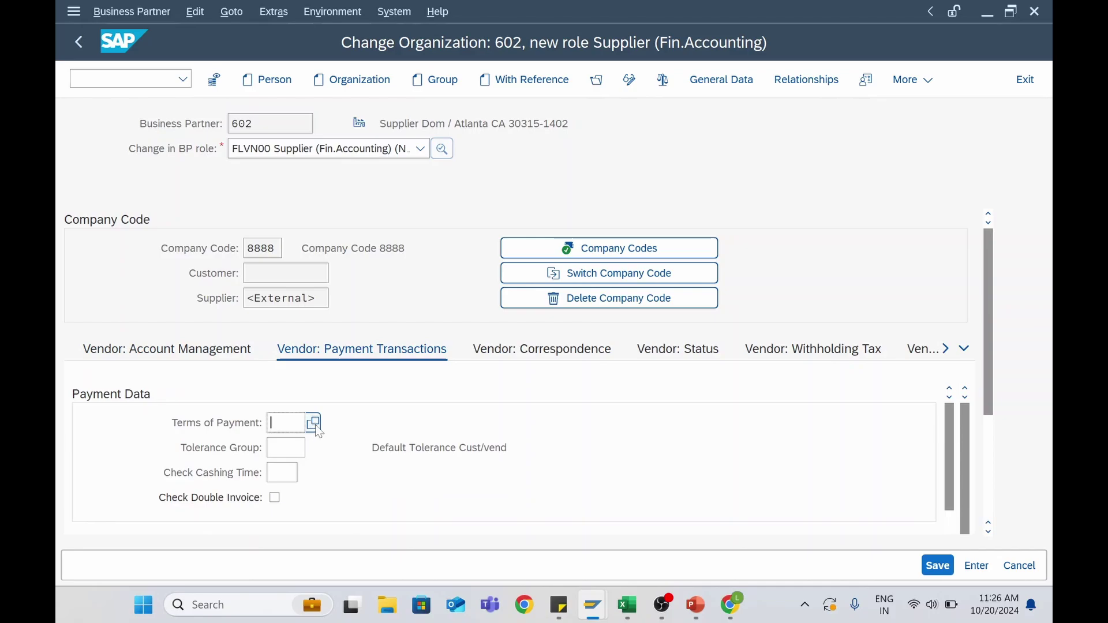
click(313, 423)
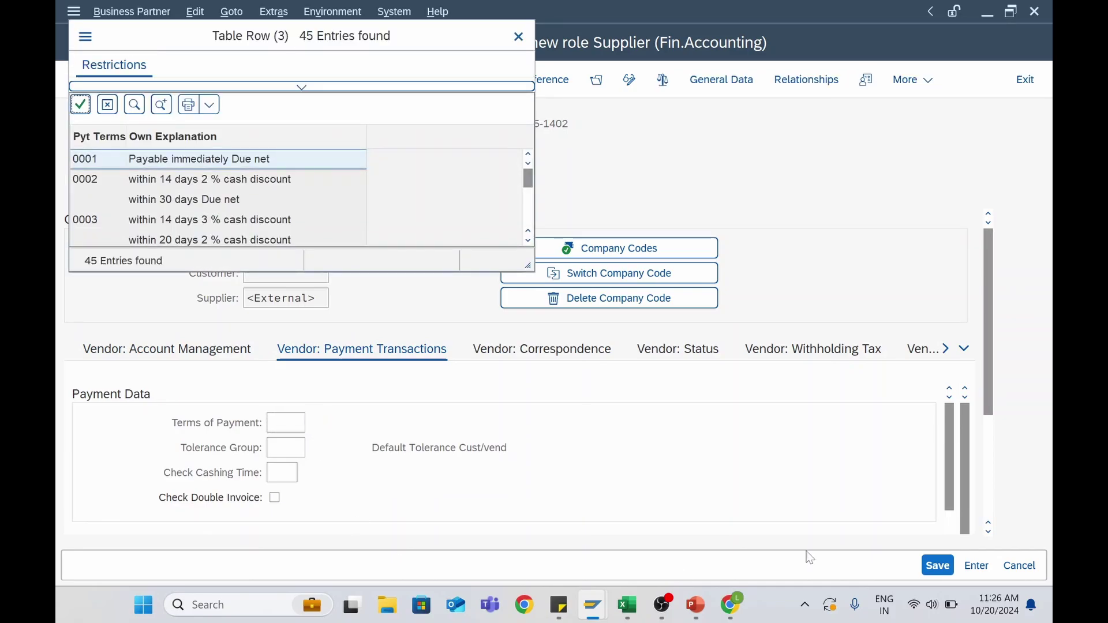
double_click(217, 166)
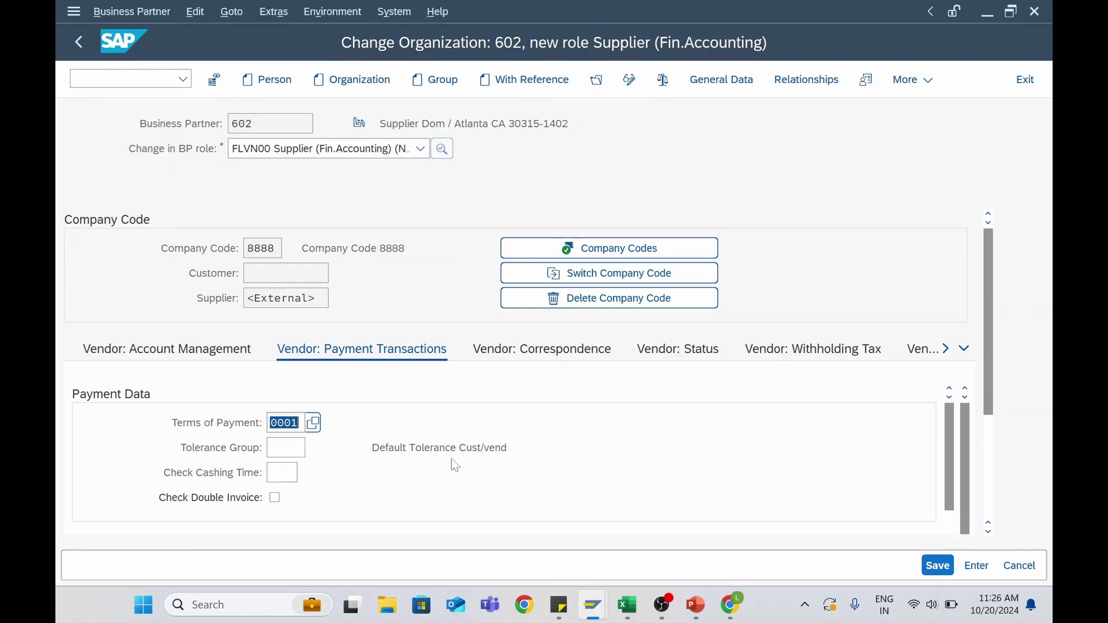
scroll(951, 459, down, 1)
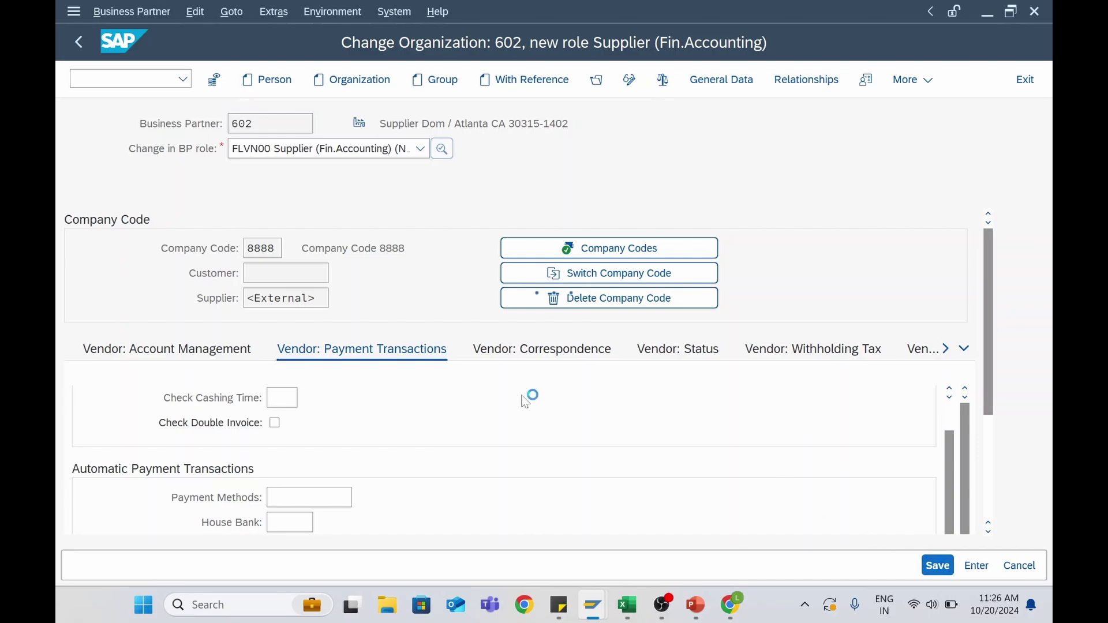
Review supplier 602's Correspondence, Status and Withholding Tax tabs, then save again
click(560, 353)
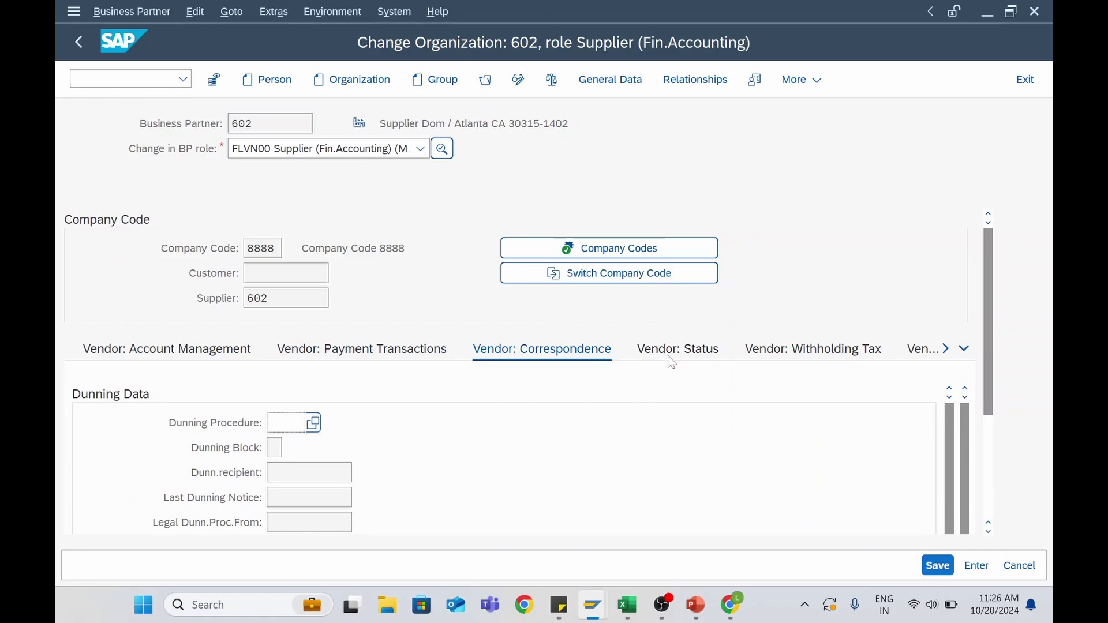
click(669, 358)
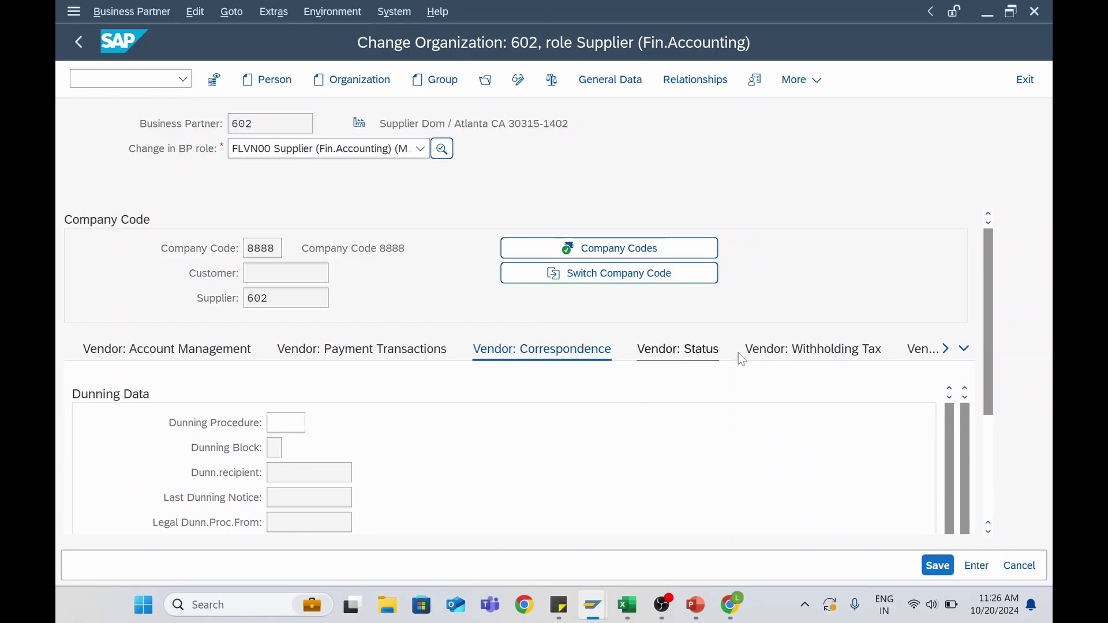
click(767, 358)
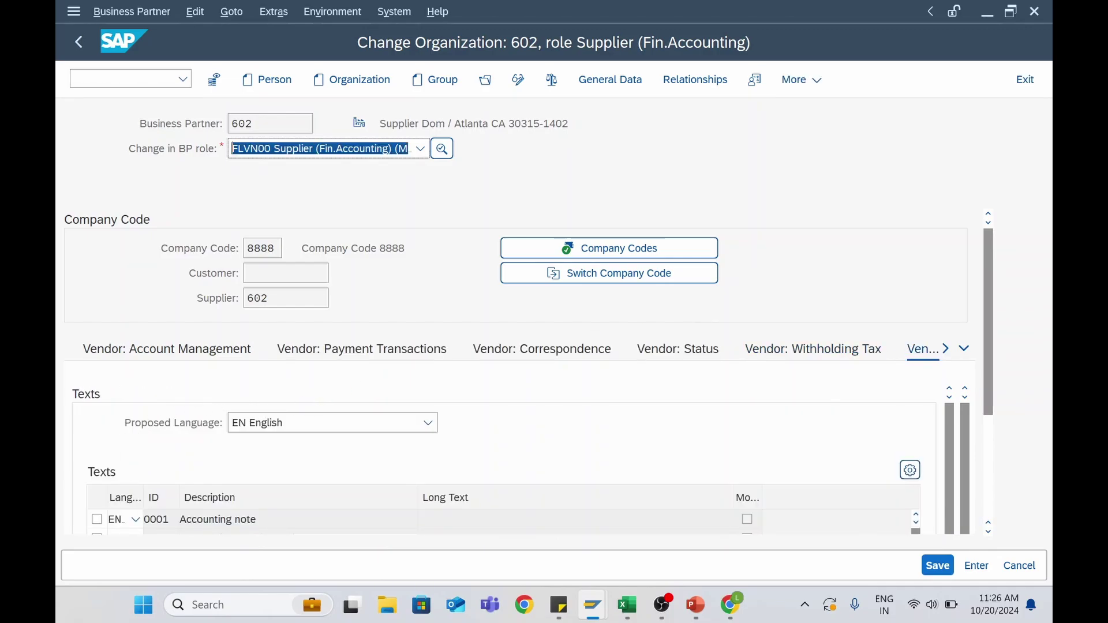
click(937, 566)
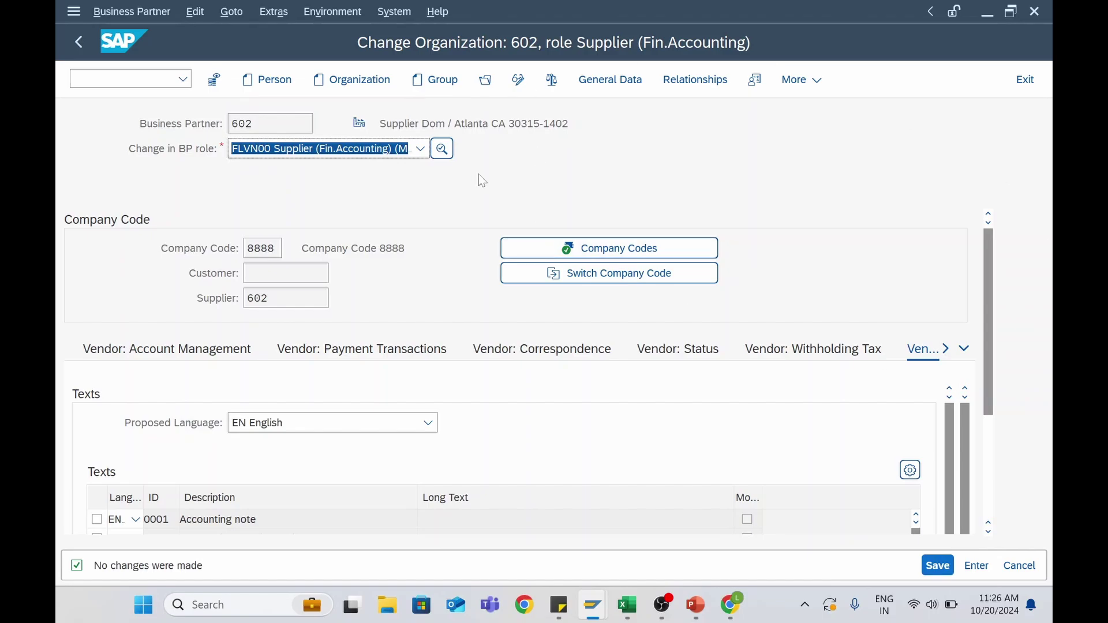
click(421, 149)
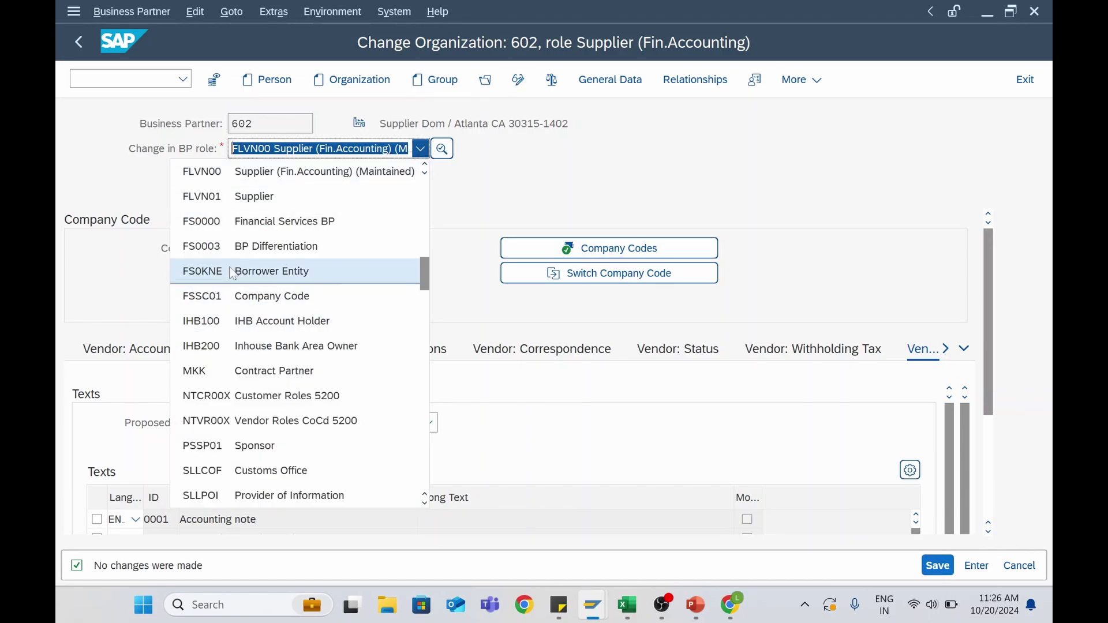
Switch BP 602 to the FLVN01 Supplier role and pick purchasing organization 8888 via value help
click(229, 199)
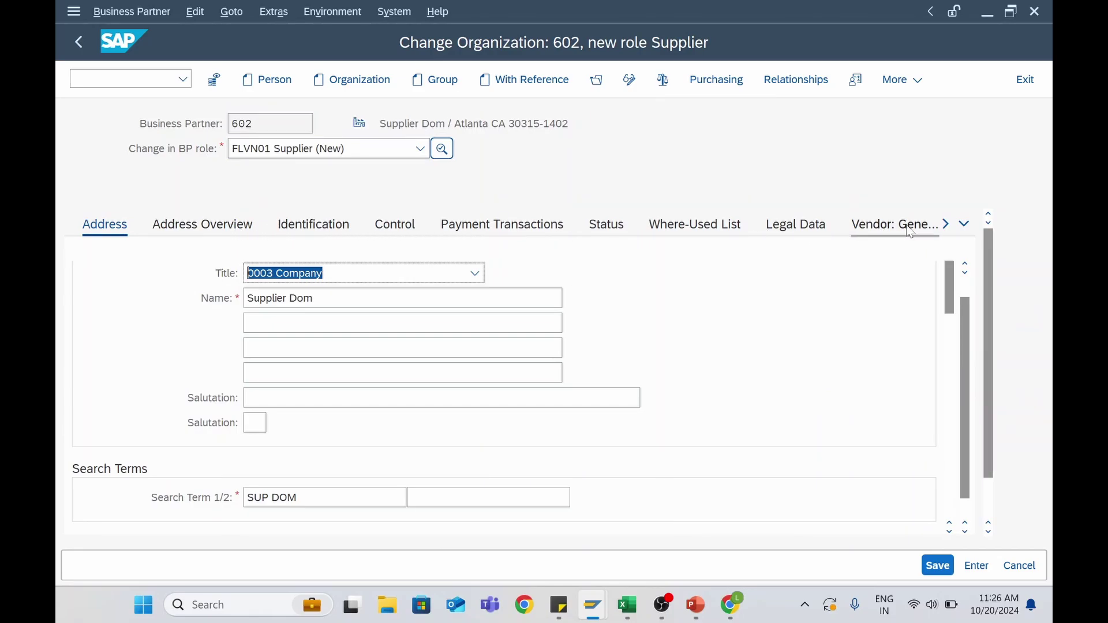
click(722, 81)
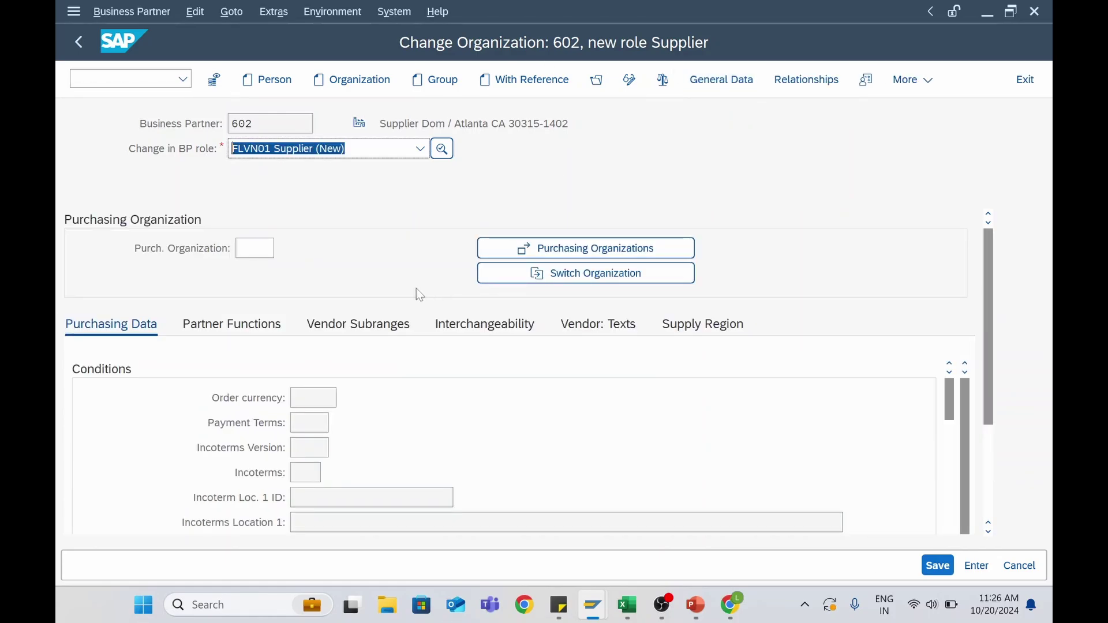
click(254, 249)
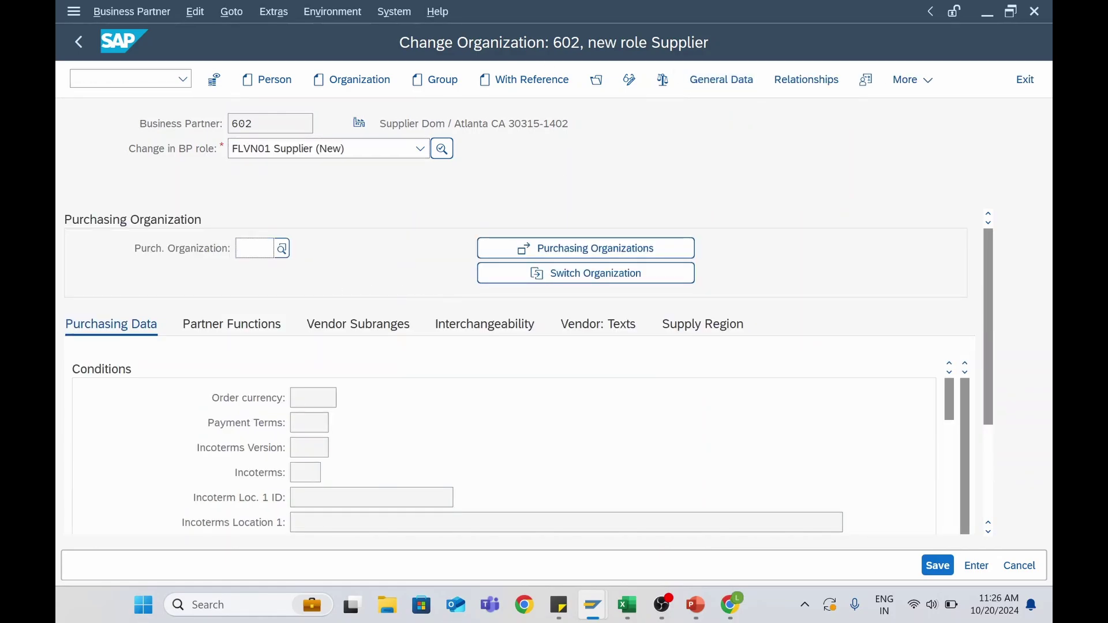
click(279, 255)
scroll(181, 231, down, 3)
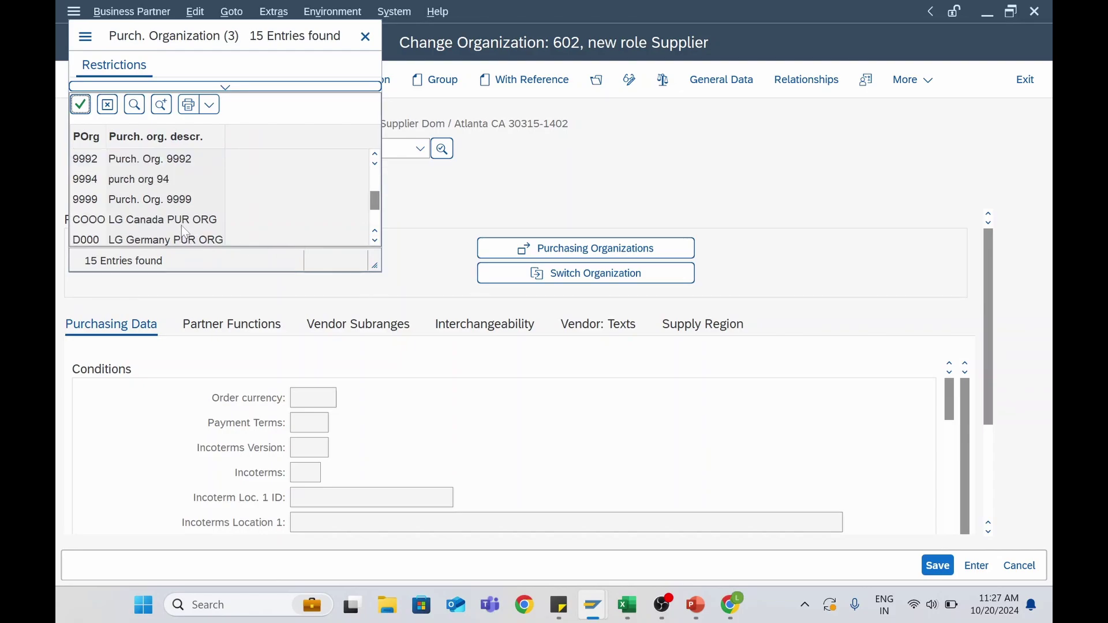
scroll(181, 225, down, 2)
scroll(182, 224, up, 3)
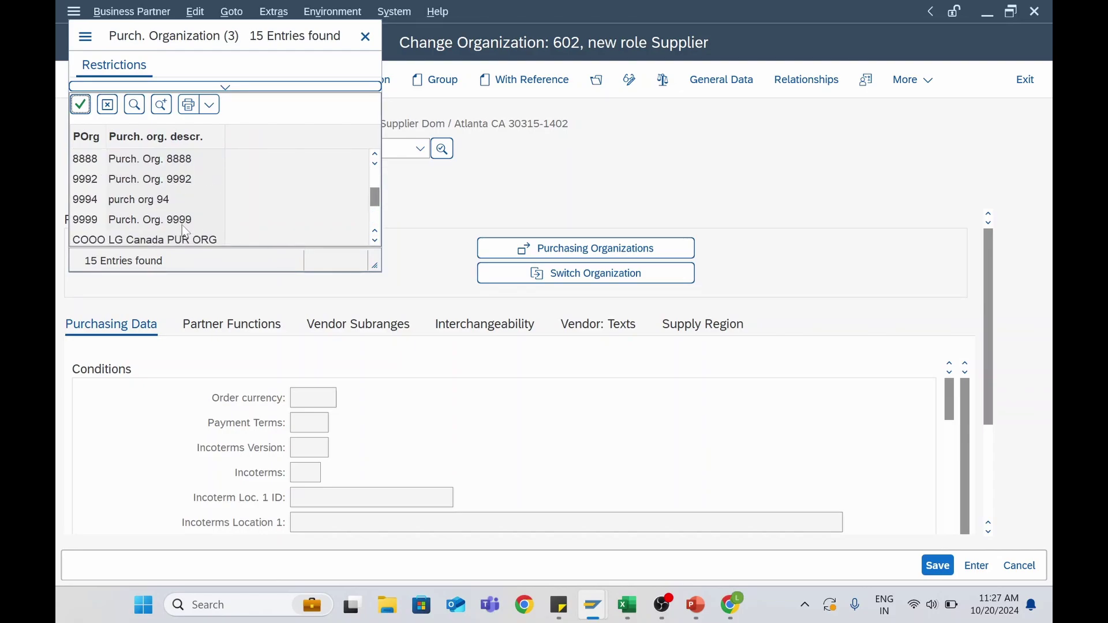
double_click(139, 161)
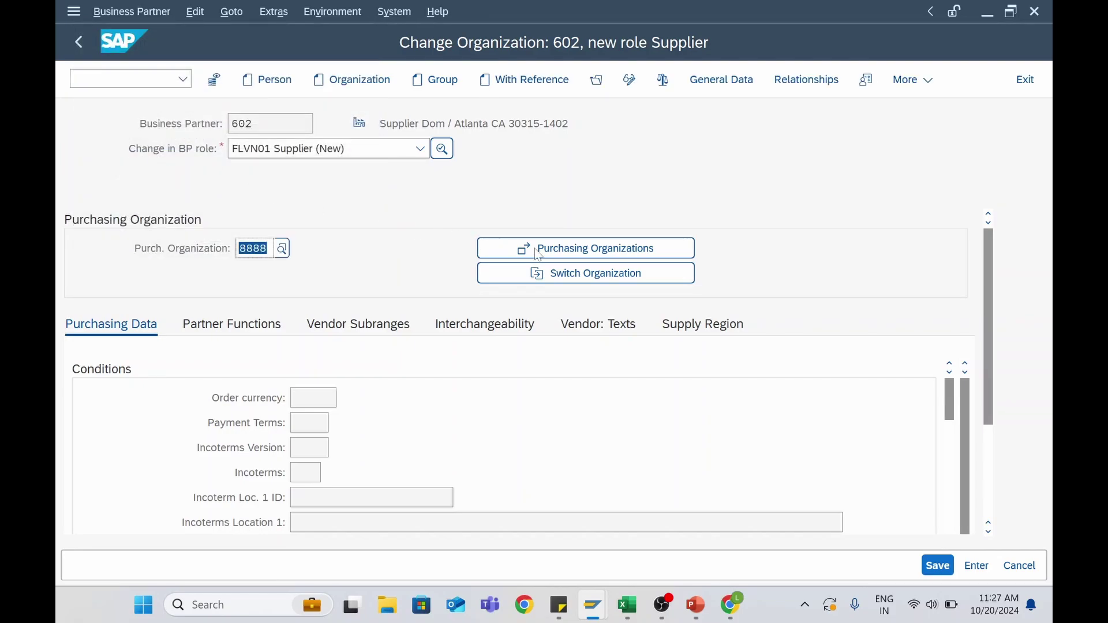
Add purchasing organization 8888 in the Purchasing Organizations list and transfer it to the supplier
click(561, 251)
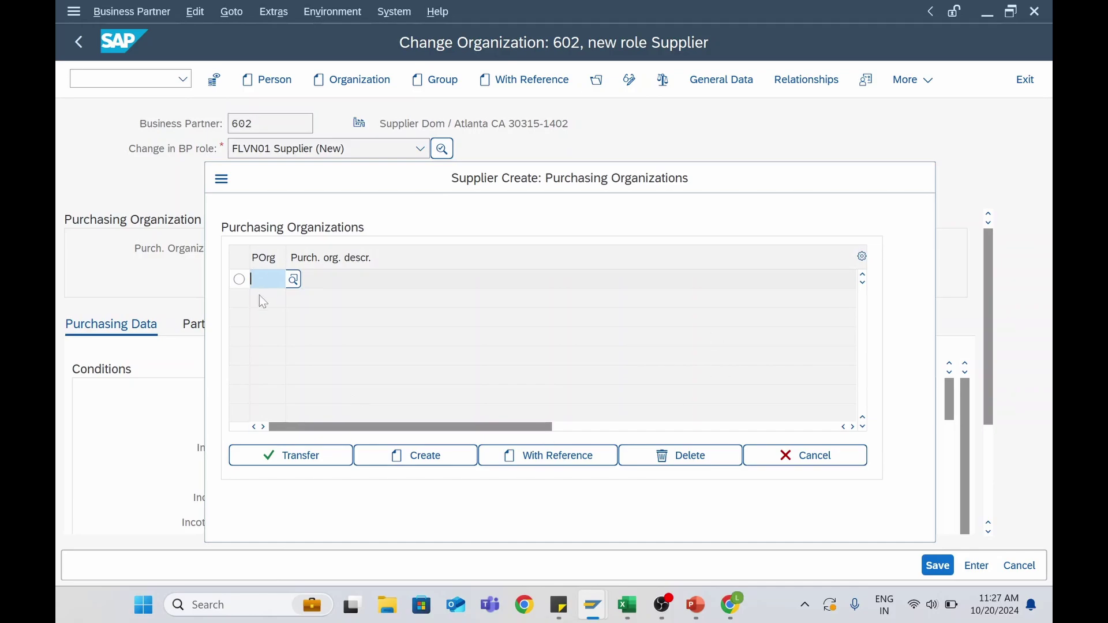
click(290, 284)
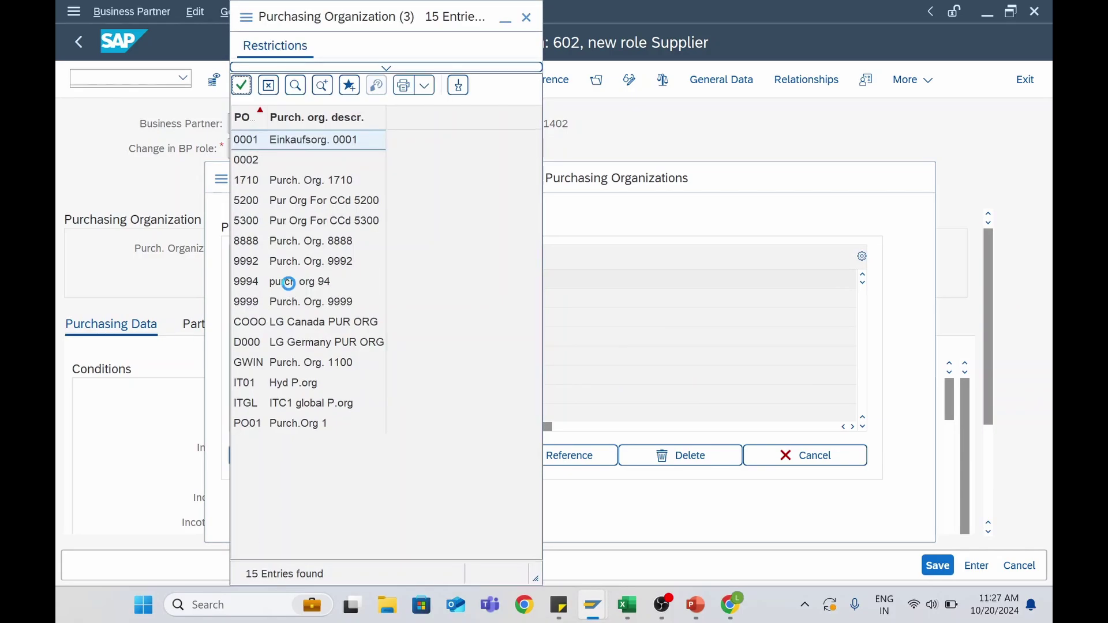
double_click(260, 241)
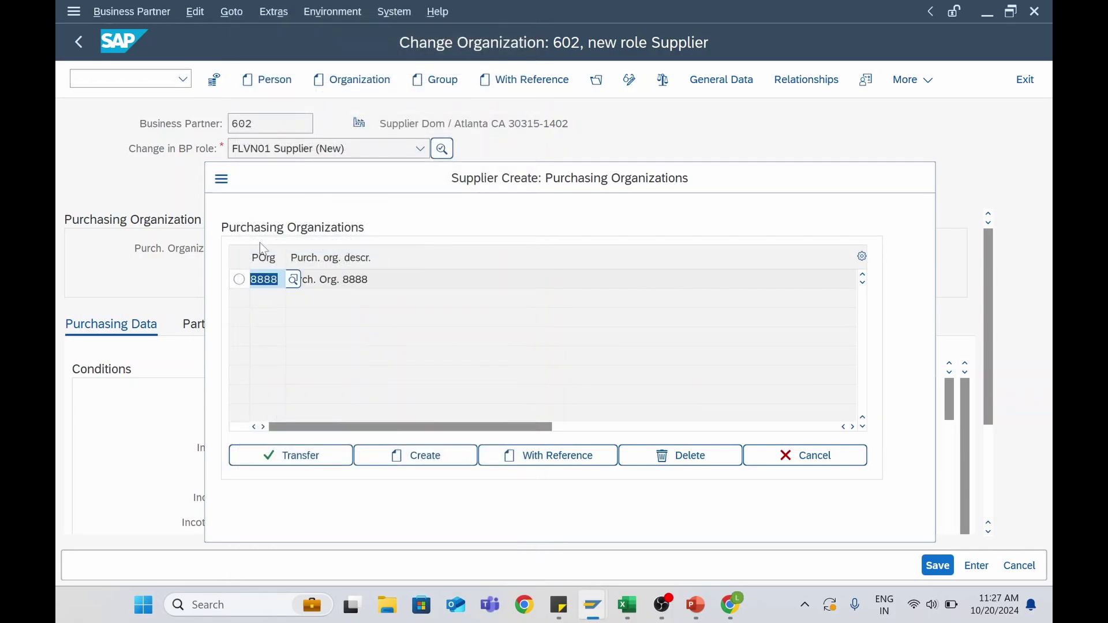
click(240, 281)
click(315, 455)
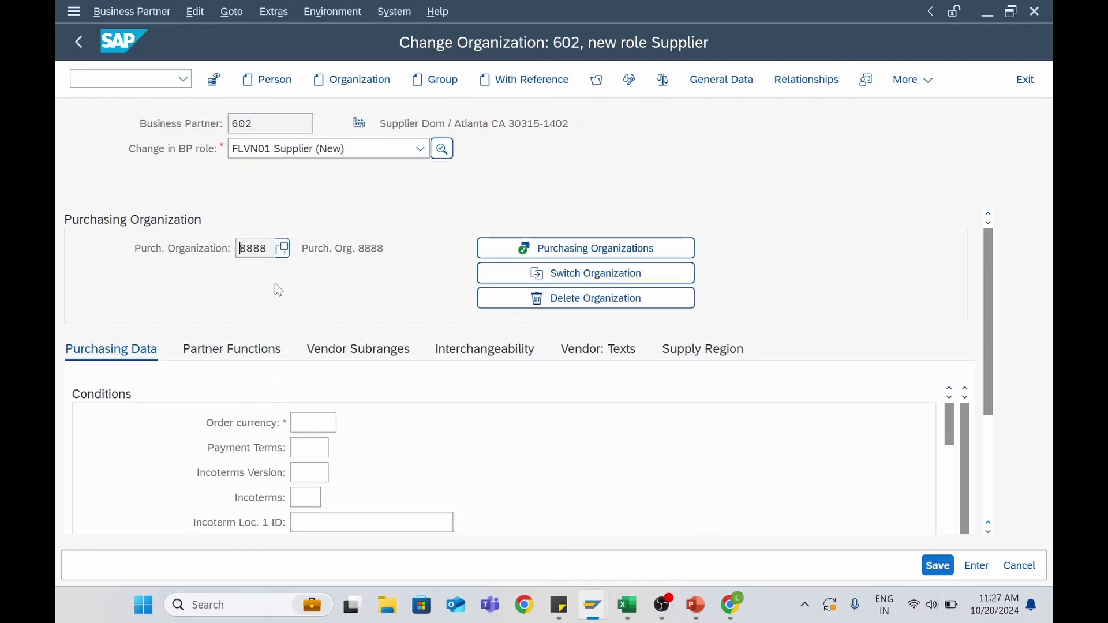
Set order currency USD and payment terms 0002 for purchasing organization 8888
click(313, 423)
key(Caps_Lock)
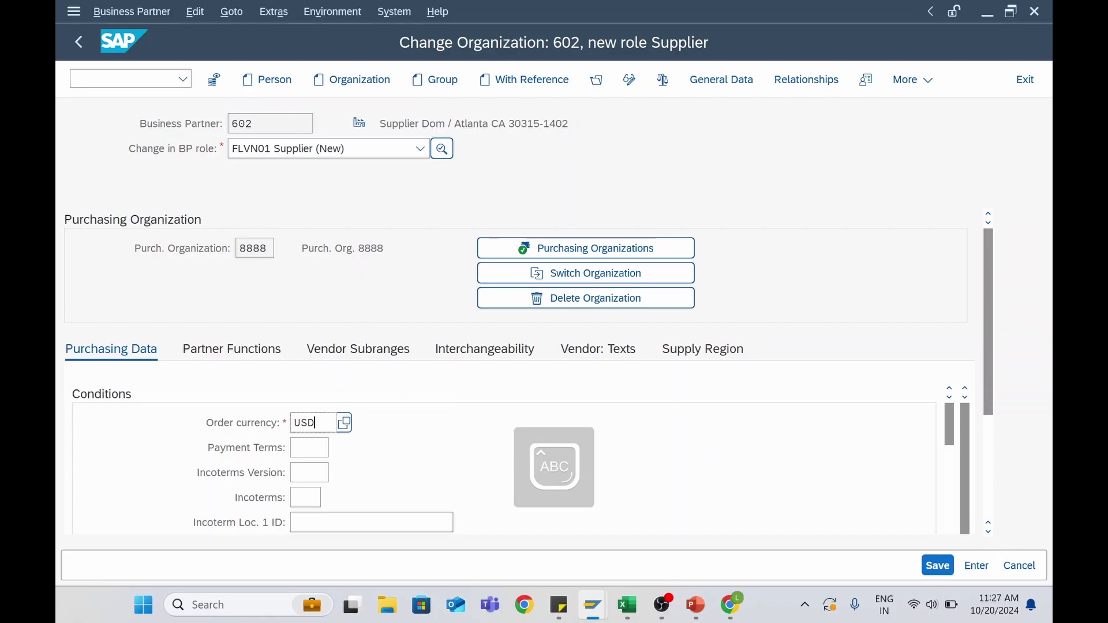
key(Return)
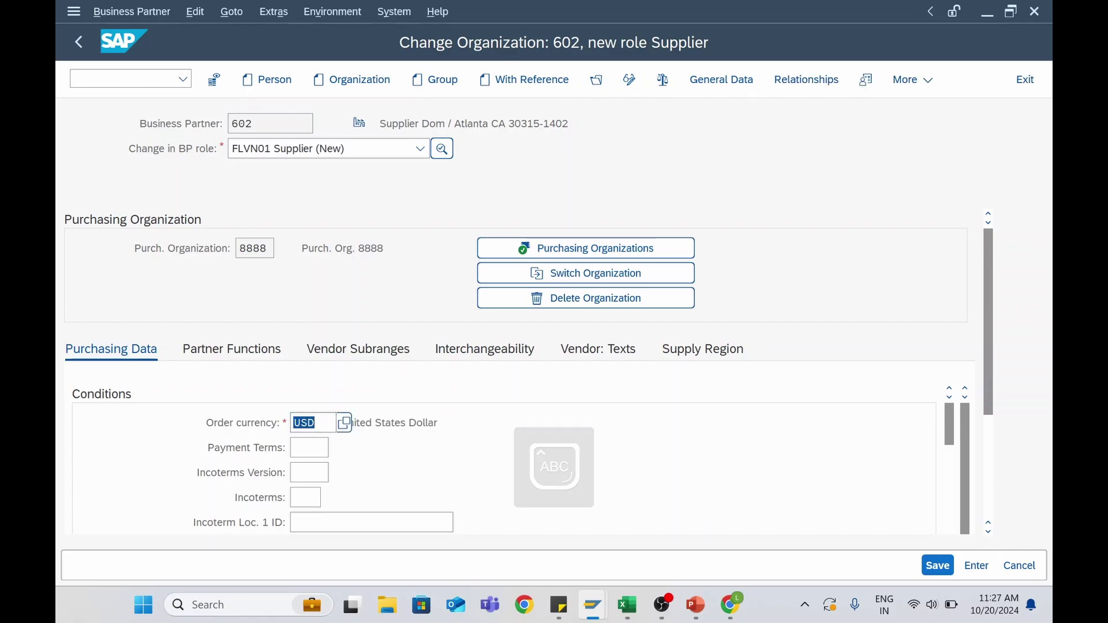
click(324, 450)
click(335, 452)
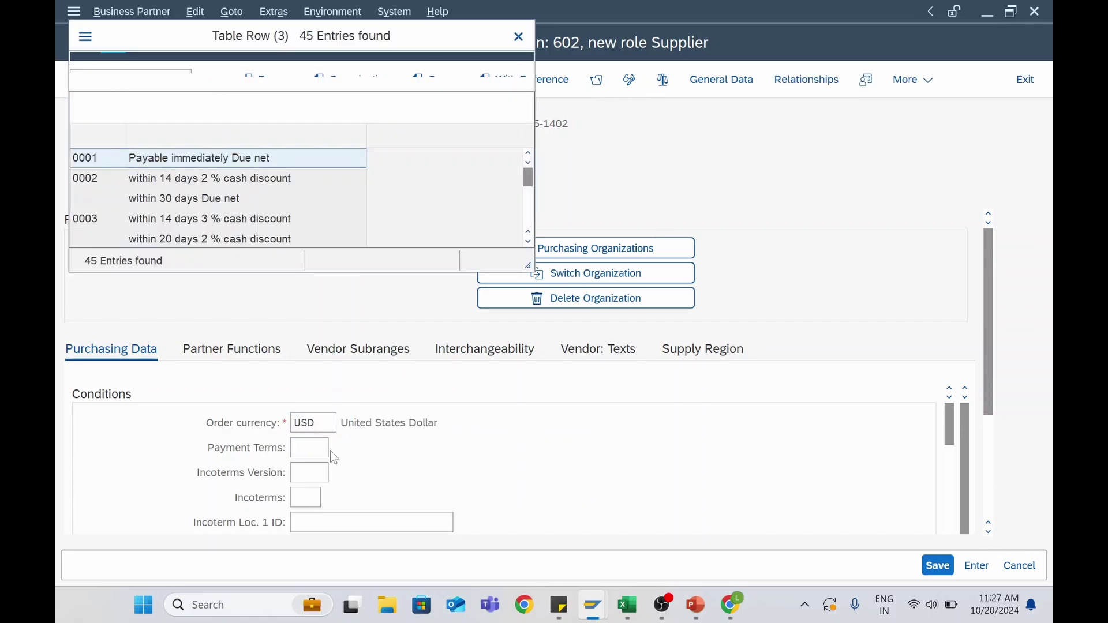
click(101, 183)
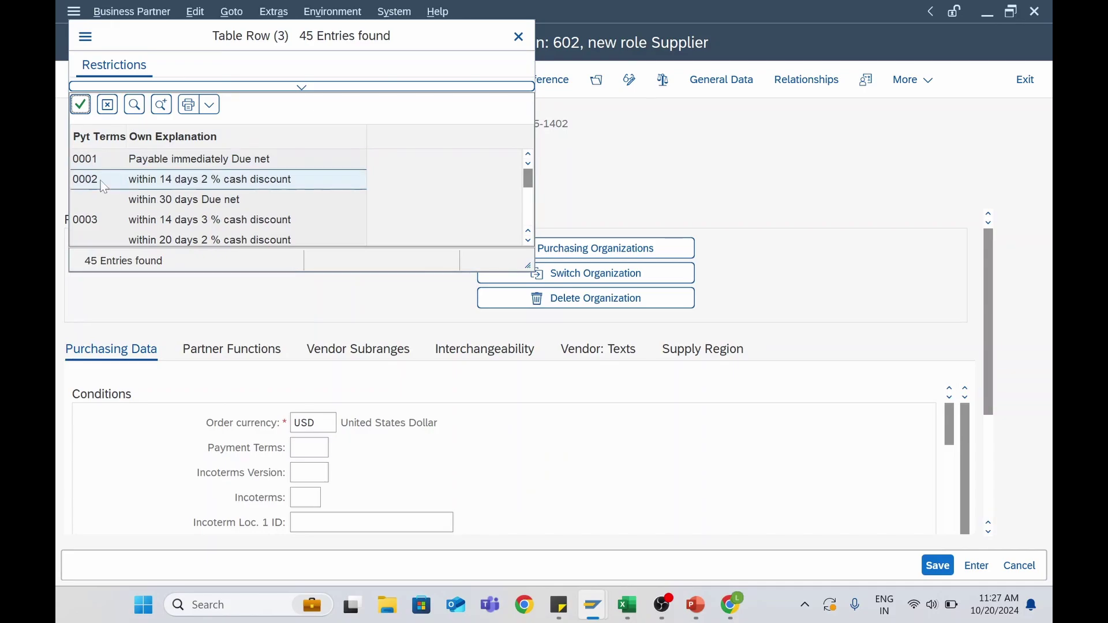
double_click(150, 182)
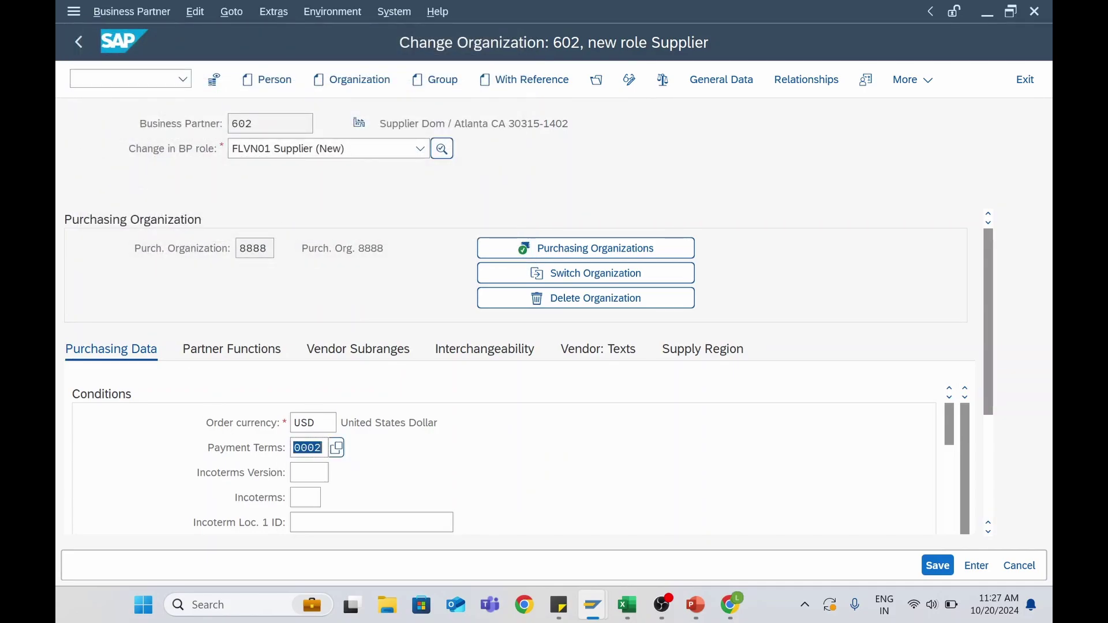
key(Return)
Set the Incoterms to CFR
click(309, 497)
key(F4)
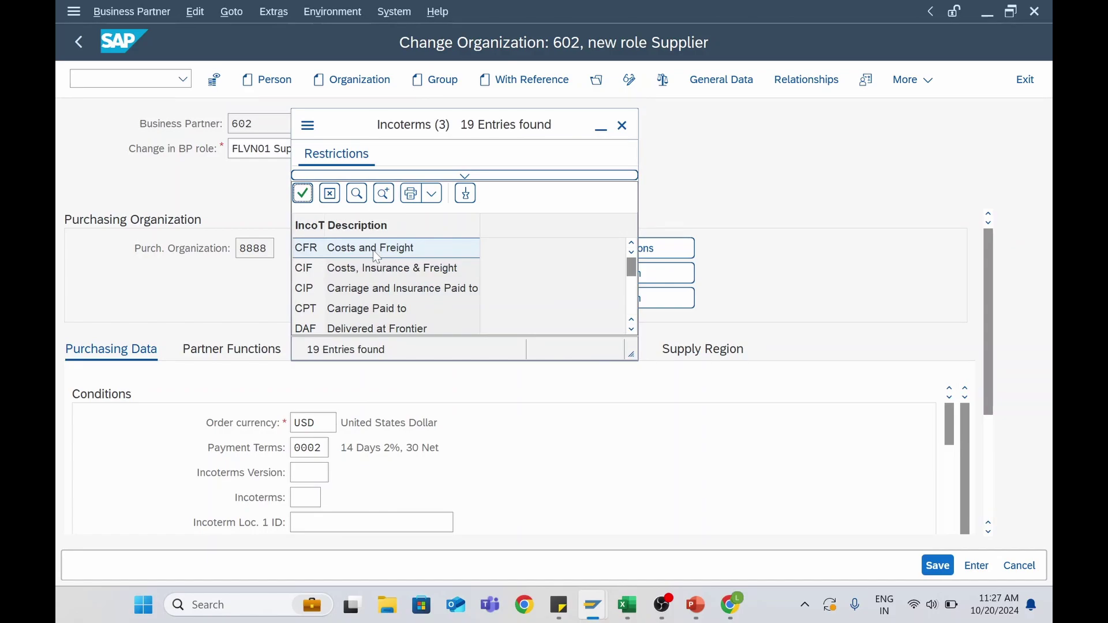
double_click(376, 252)
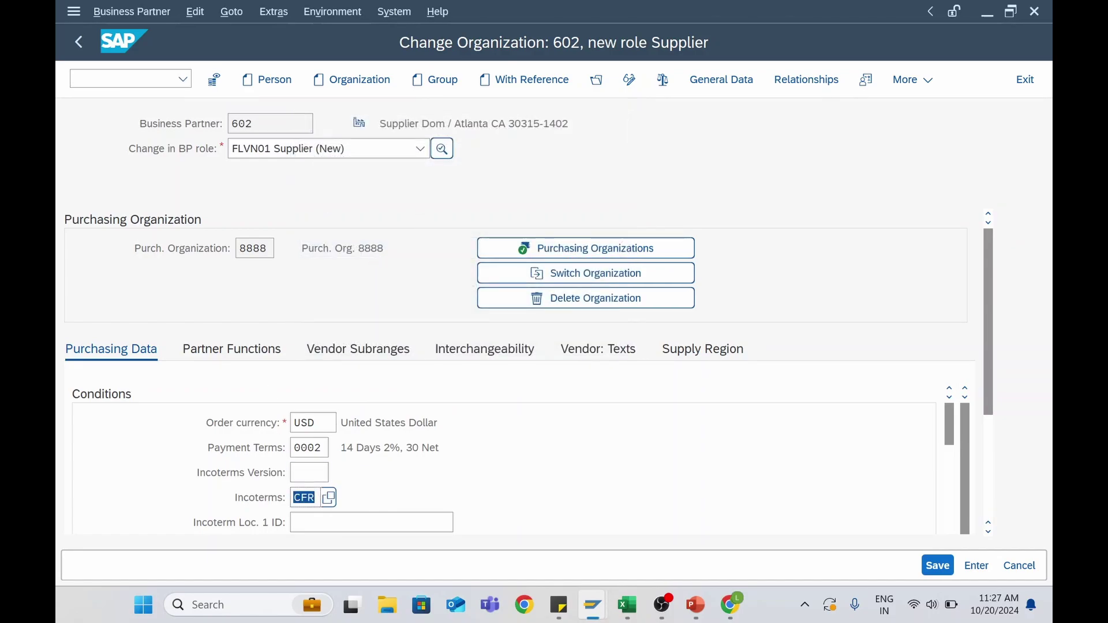
key(Return)
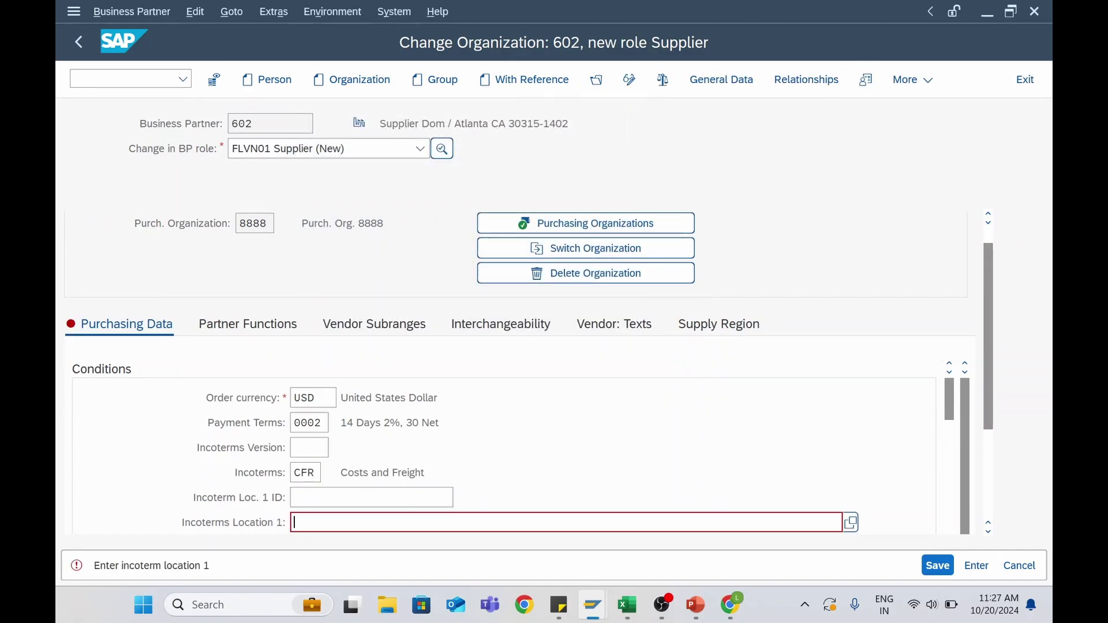
Copy 'Costs and Freight' from the Incoterms description into Incoterms Location 1
drag(341, 473, 426, 472)
key(ctrl+c)
click(424, 473)
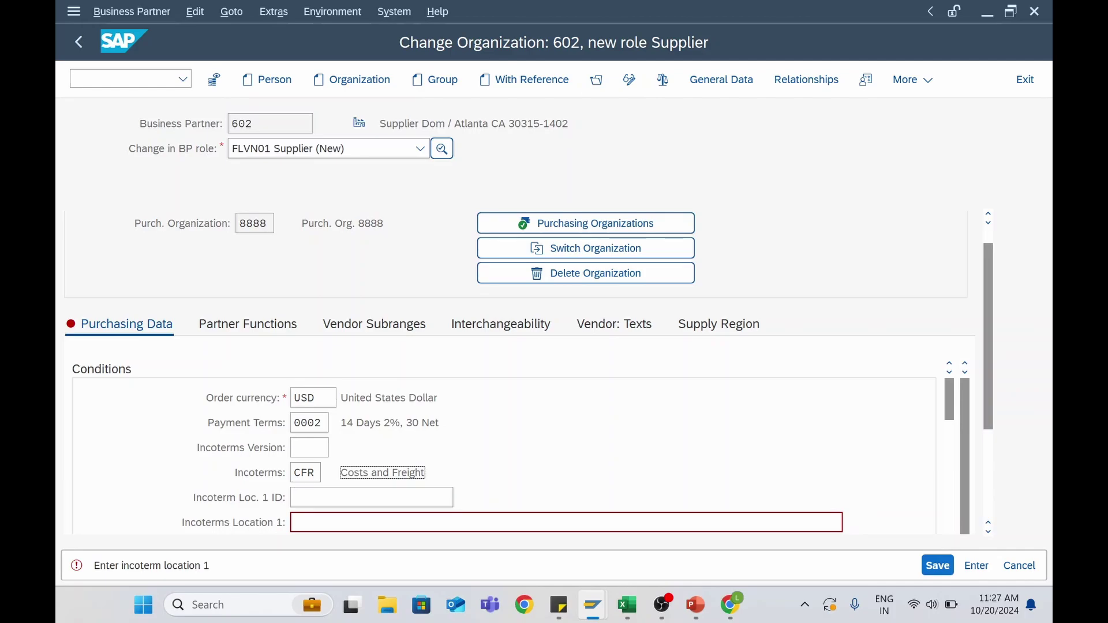
click(358, 523)
key(ctrl+v)
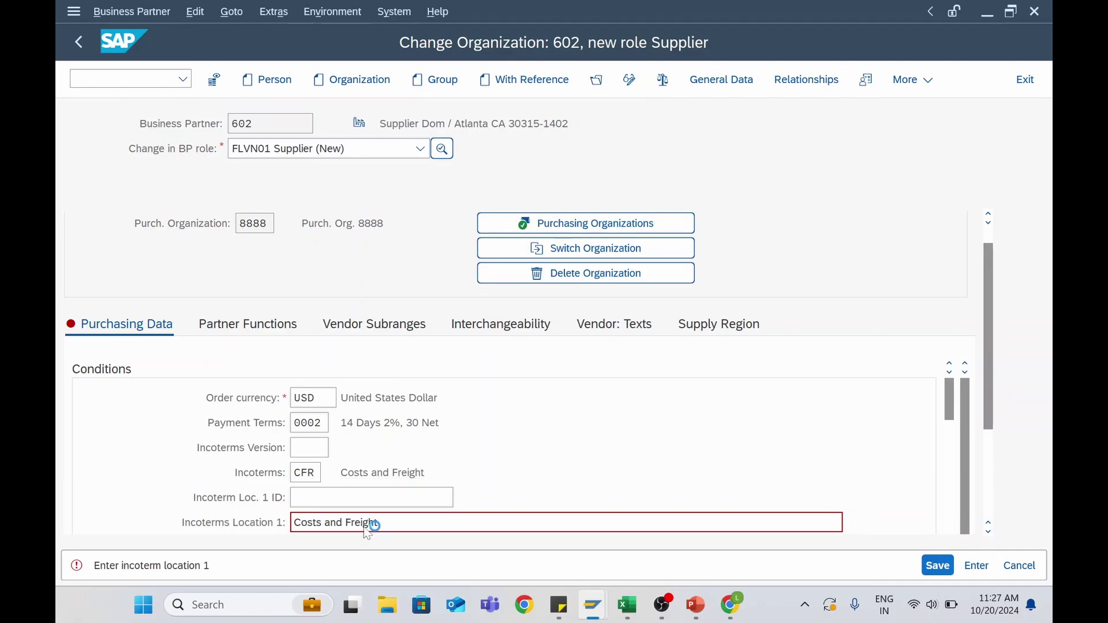
key(Return)
click(378, 523)
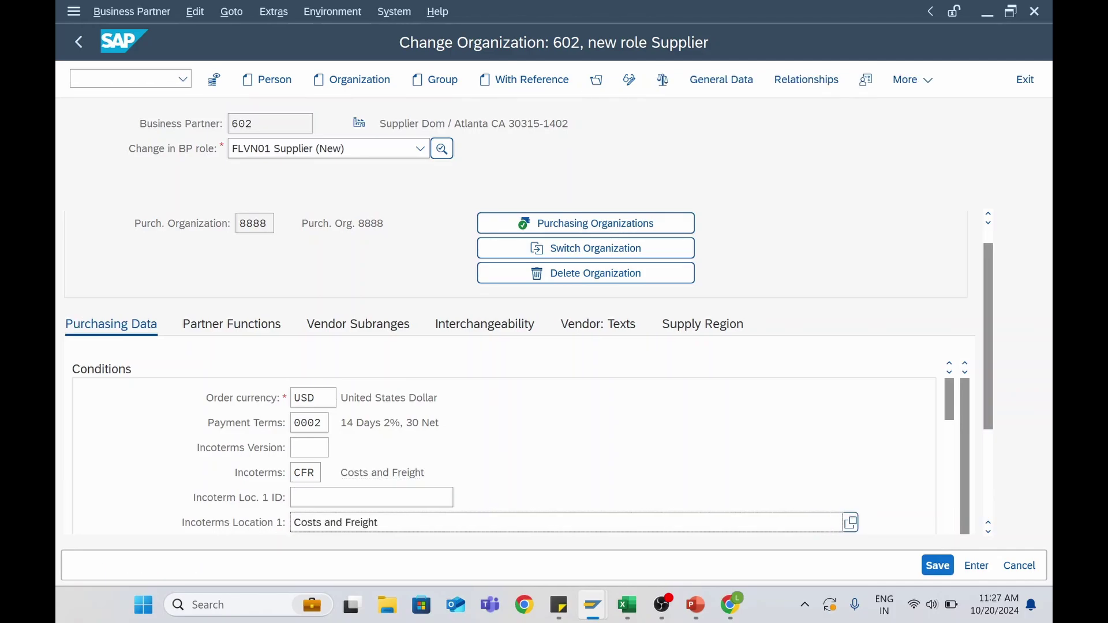
drag(960, 414, 953, 541)
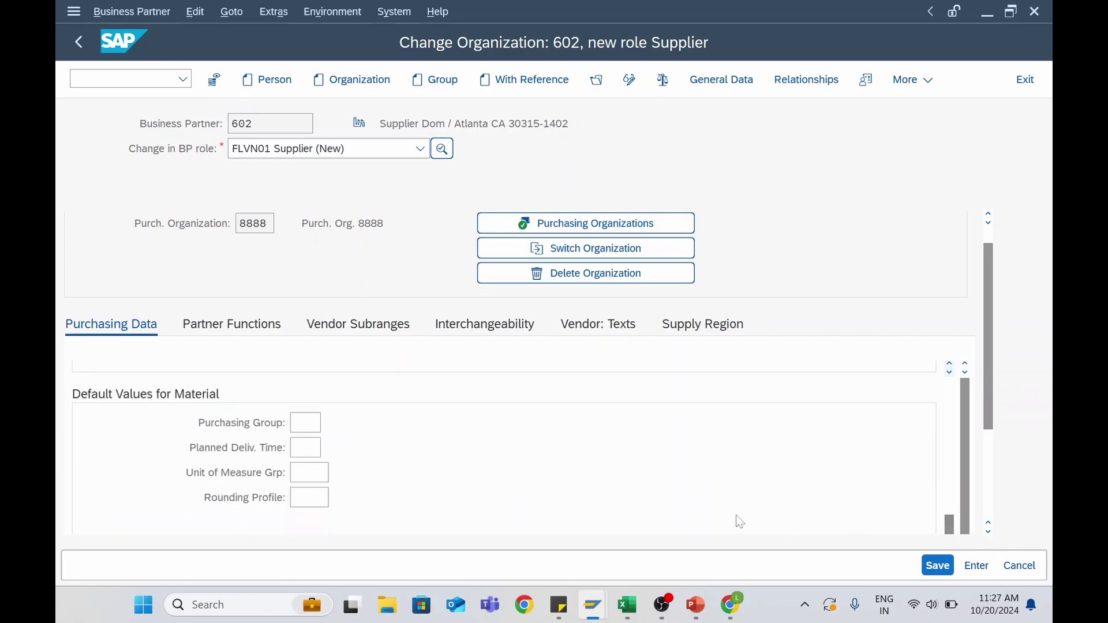
Assign purchasing group PG1, then show the supplier's partner functions OA, VN and PI
click(305, 422)
key(F4)
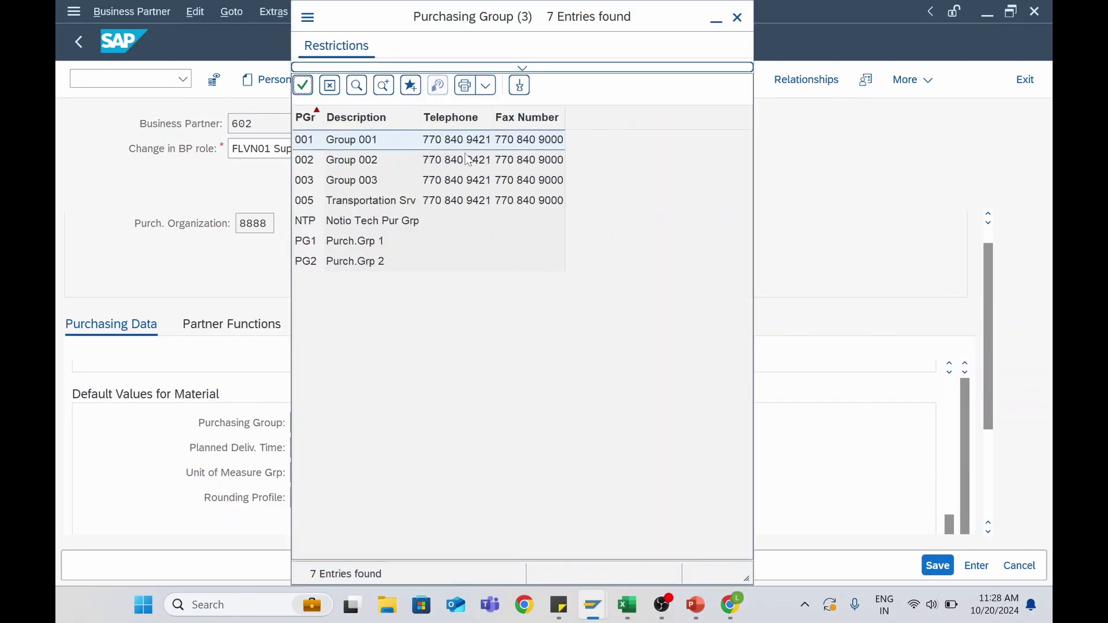
double_click(339, 242)
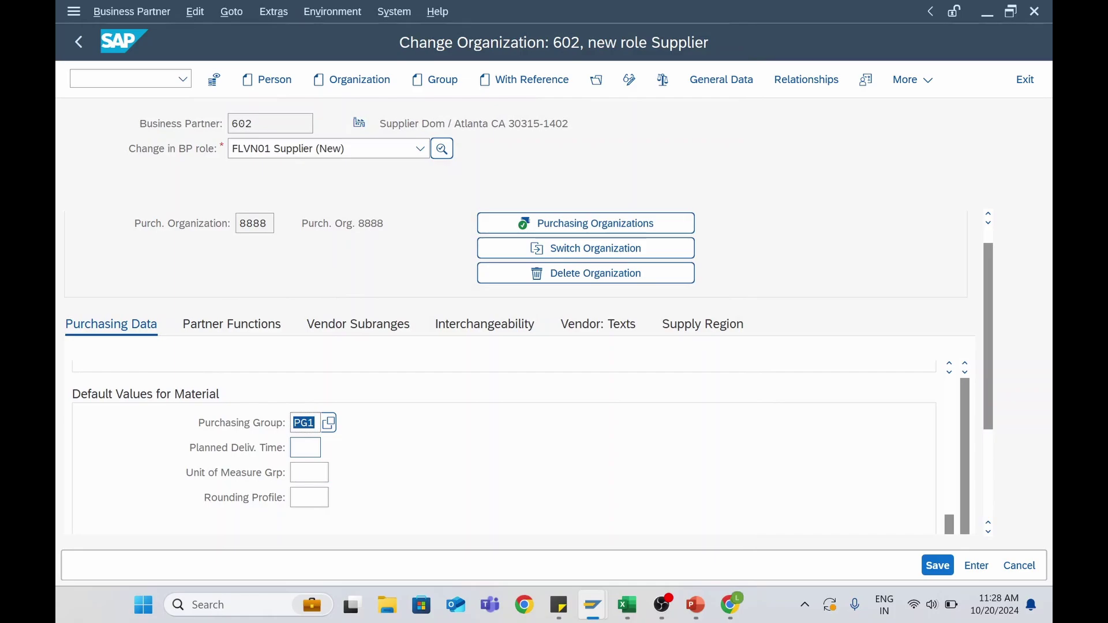
click(306, 448)
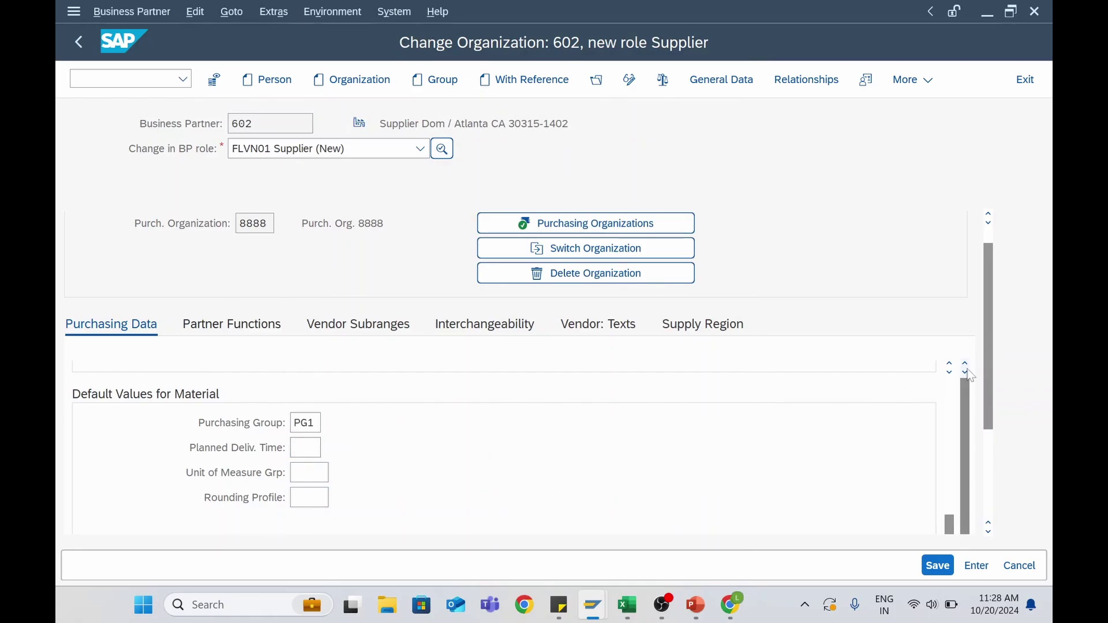
mouse_move(985, 359)
mouse_down()
mouse_move(992, 453)
mouse_move(985, 379)
mouse_up()
click(239, 303)
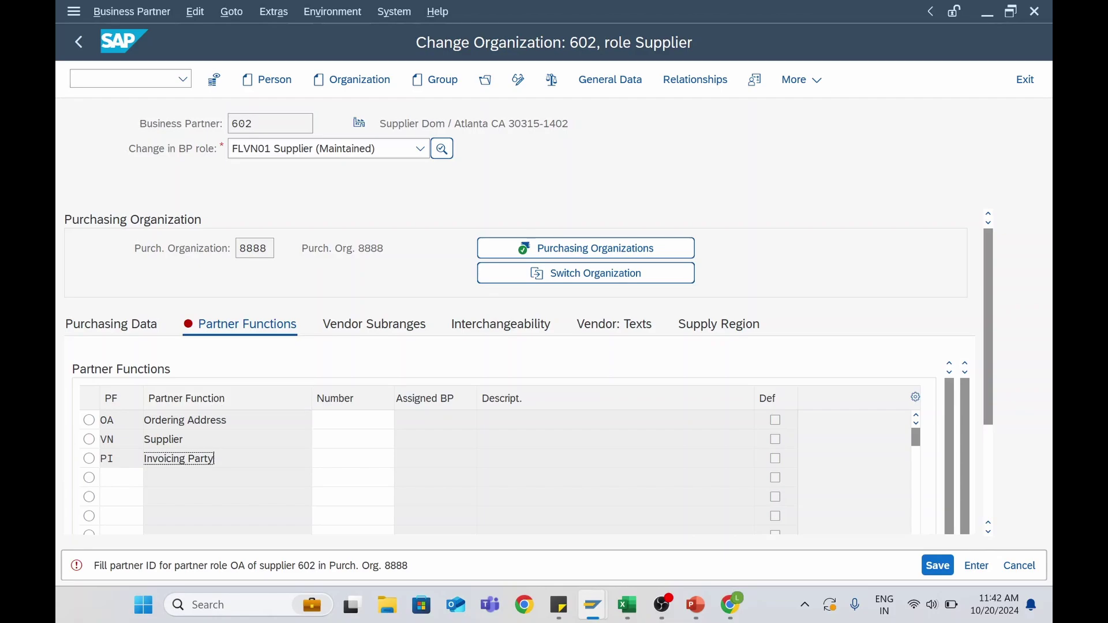
Review the Supplier, Ordering Address and Invoicing Party partner function rows
click(163, 440)
click(185, 421)
click(163, 440)
click(179, 459)
In Display IMG, expand Materials Management > Purchasing > Partner Determination > Partner Roles and run Define Partner Roles
mouse_move(596, 611)
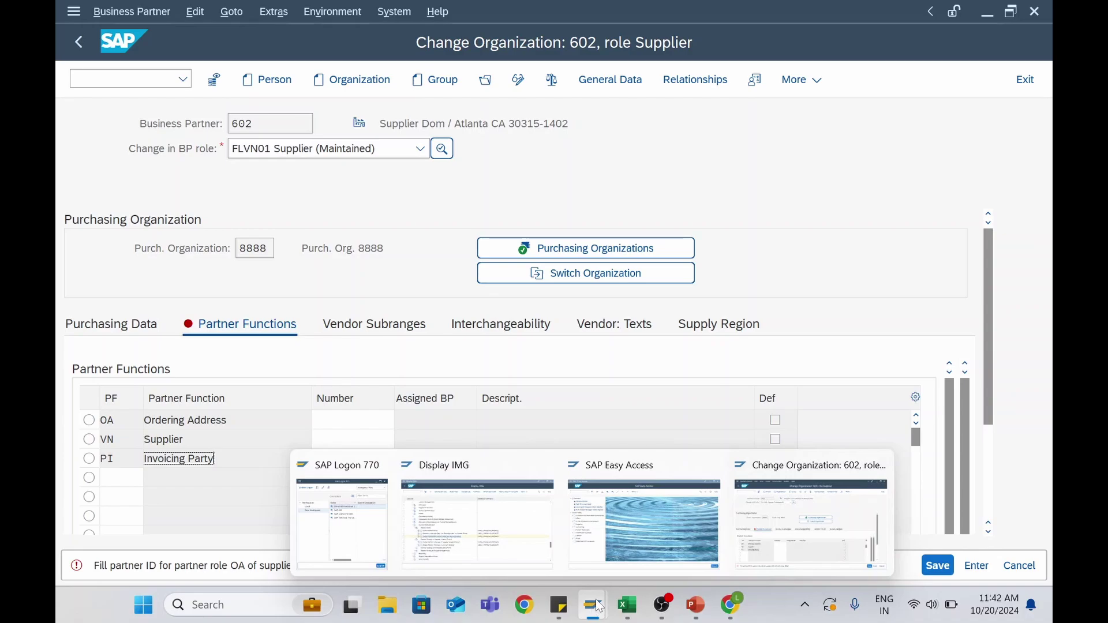
click(512, 531)
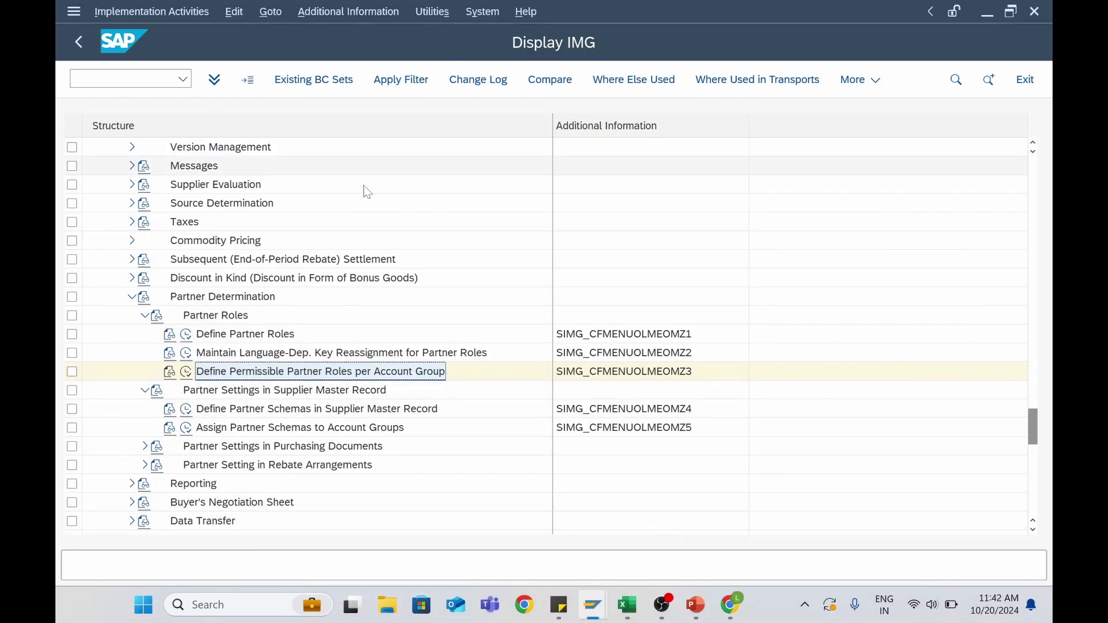
scroll(234, 254, up, 4)
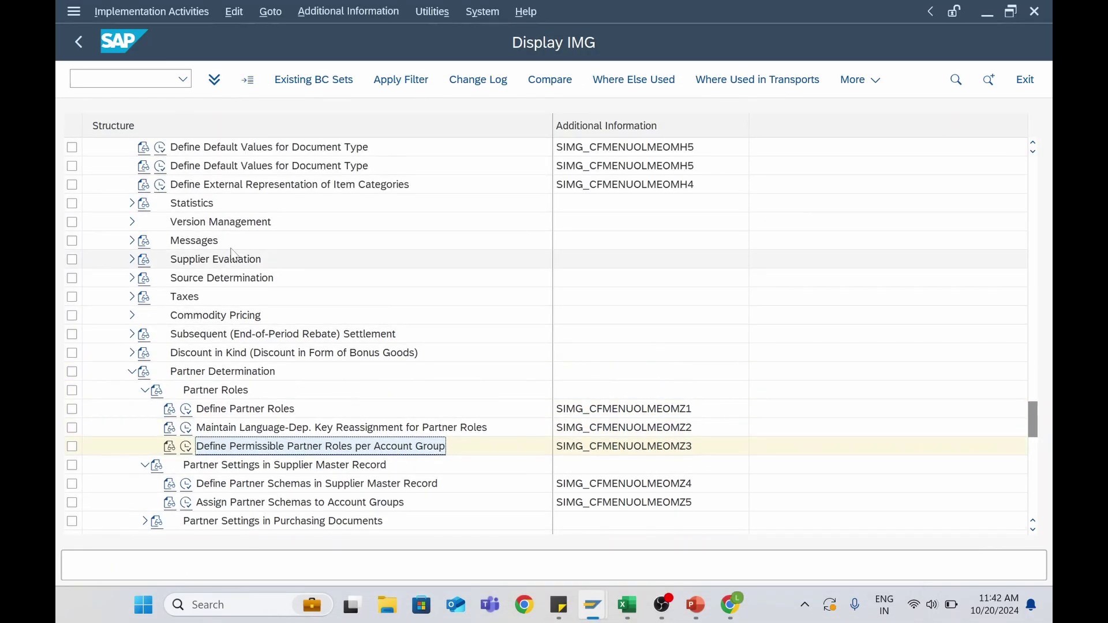
scroll(234, 254, up, 5)
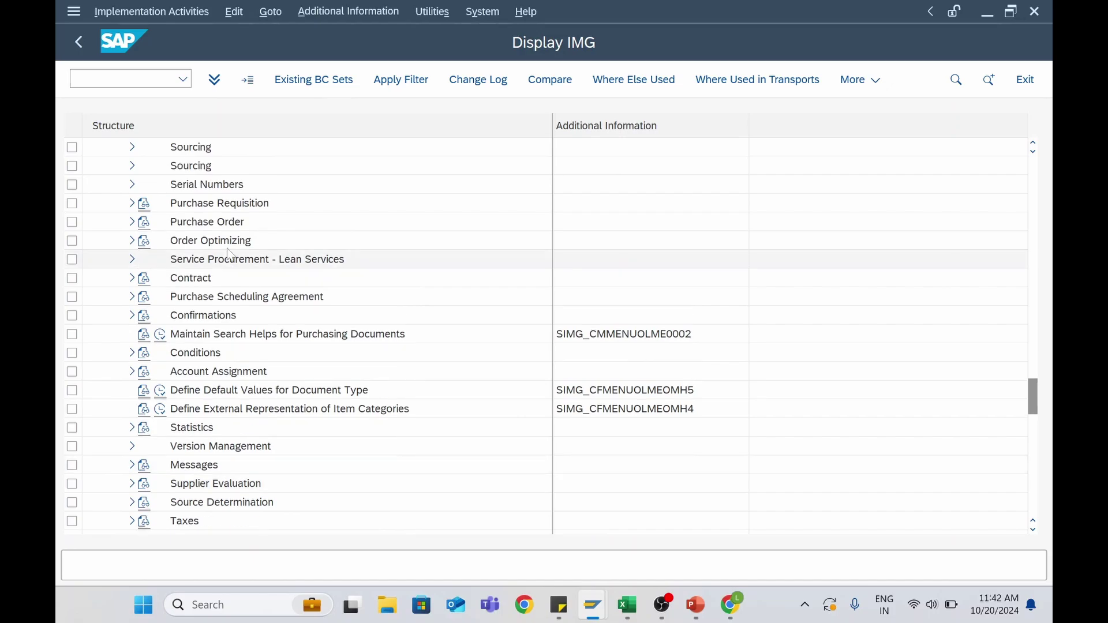
scroll(226, 254, up, 7)
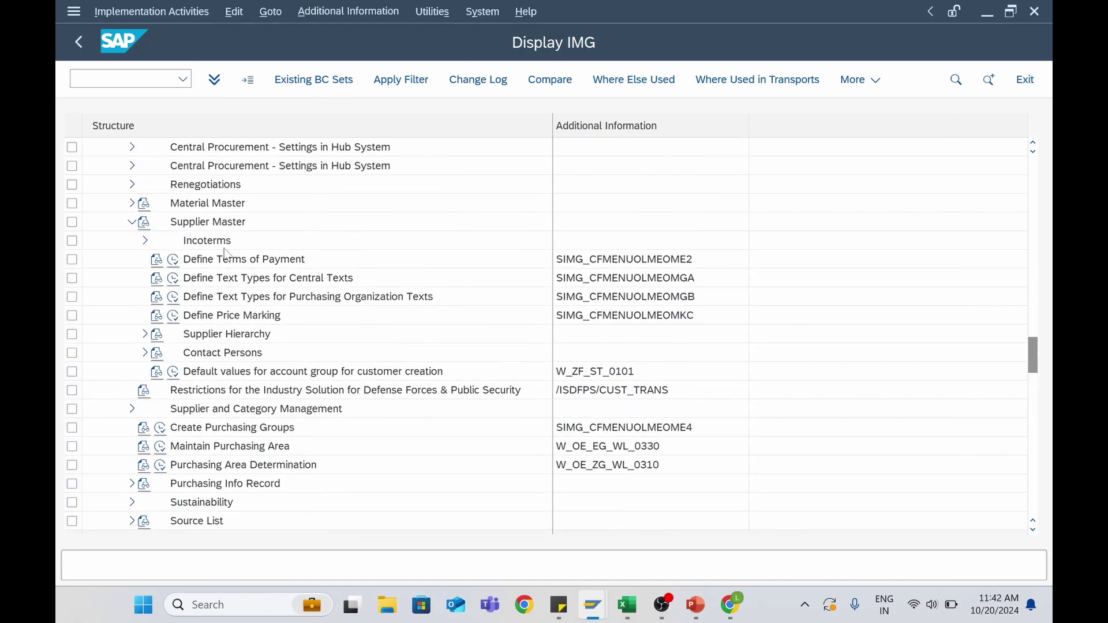
scroll(226, 254, up, 4)
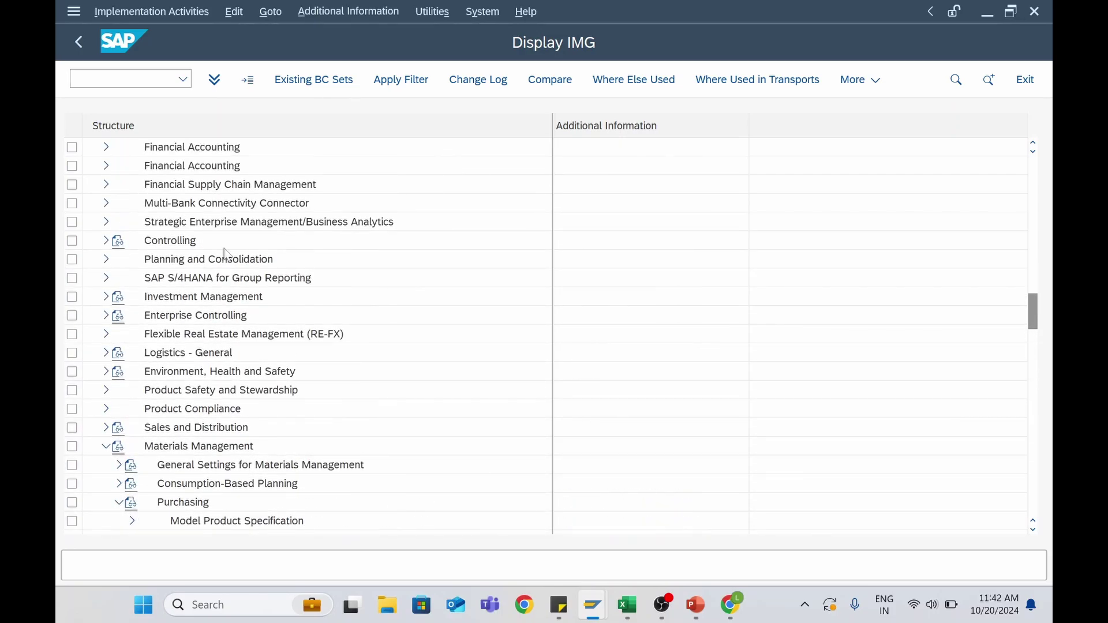
click(190, 373)
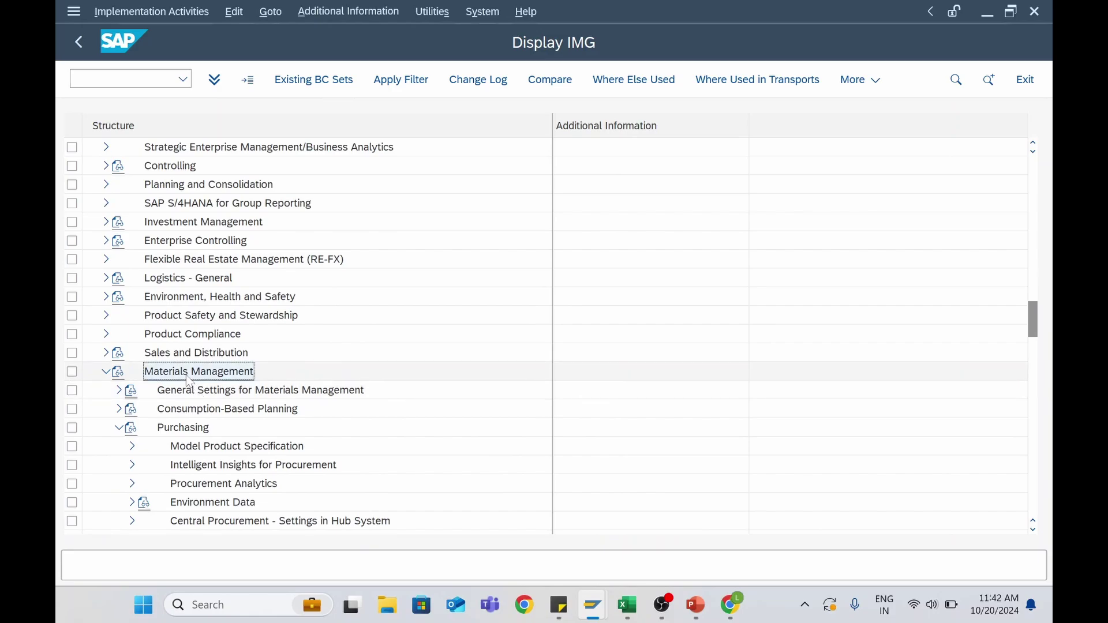
scroll(193, 319, down, 2)
scroll(193, 319, down, 1)
click(182, 260)
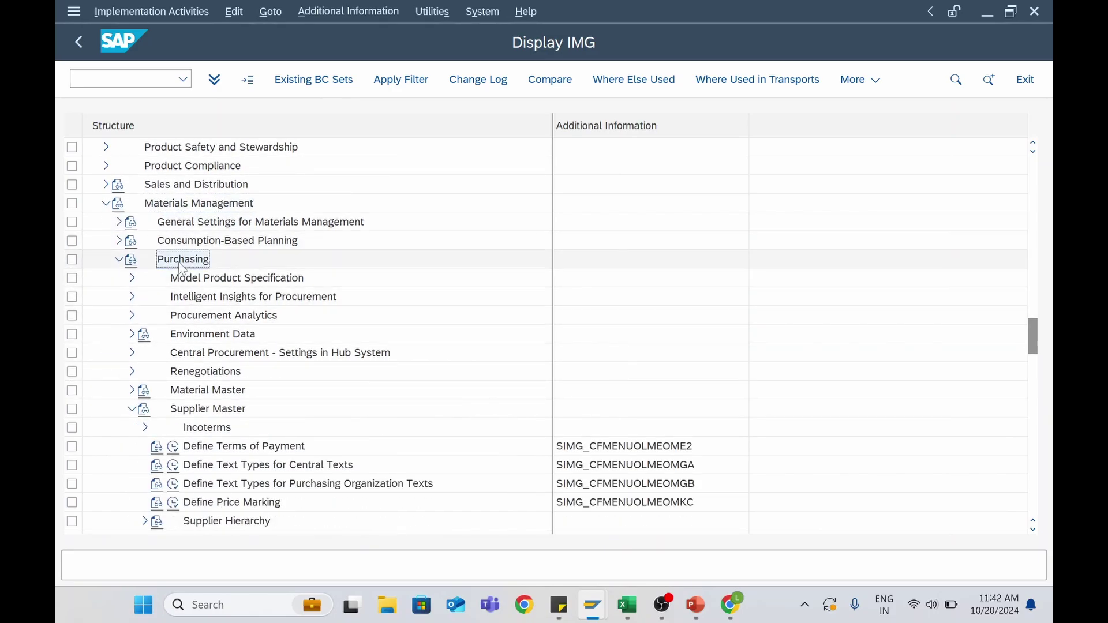
scroll(193, 297, down, 3)
scroll(197, 304, down, 7)
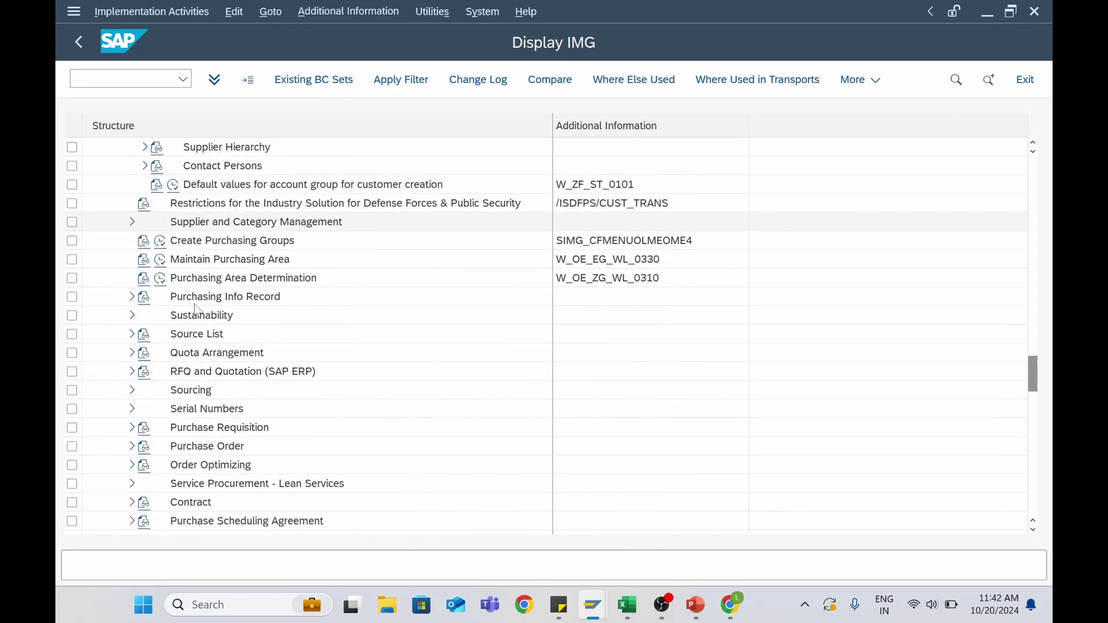
scroll(196, 314, down, 6)
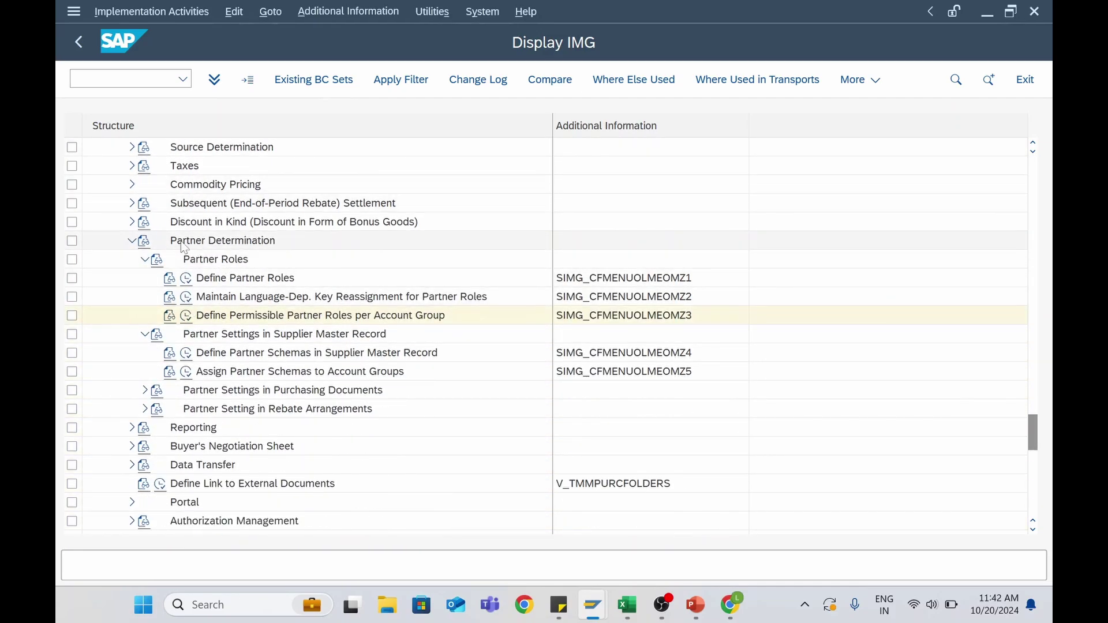
click(209, 261)
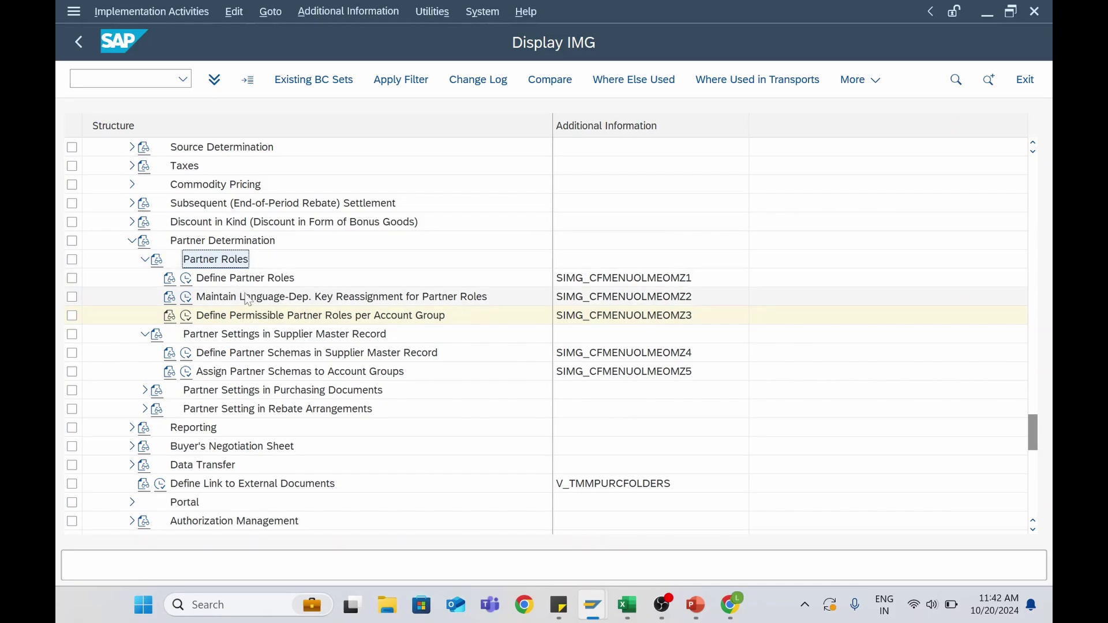
click(186, 278)
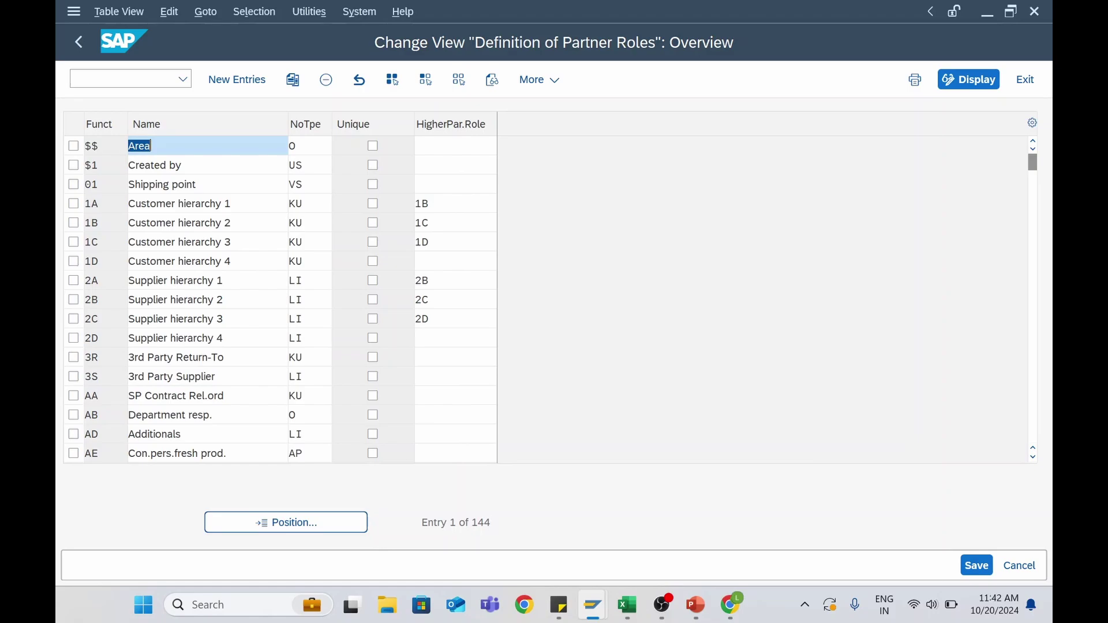
Position the partner roles table on VN, then go back and select Define Permissible Partner Roles per Account Group
click(274, 523)
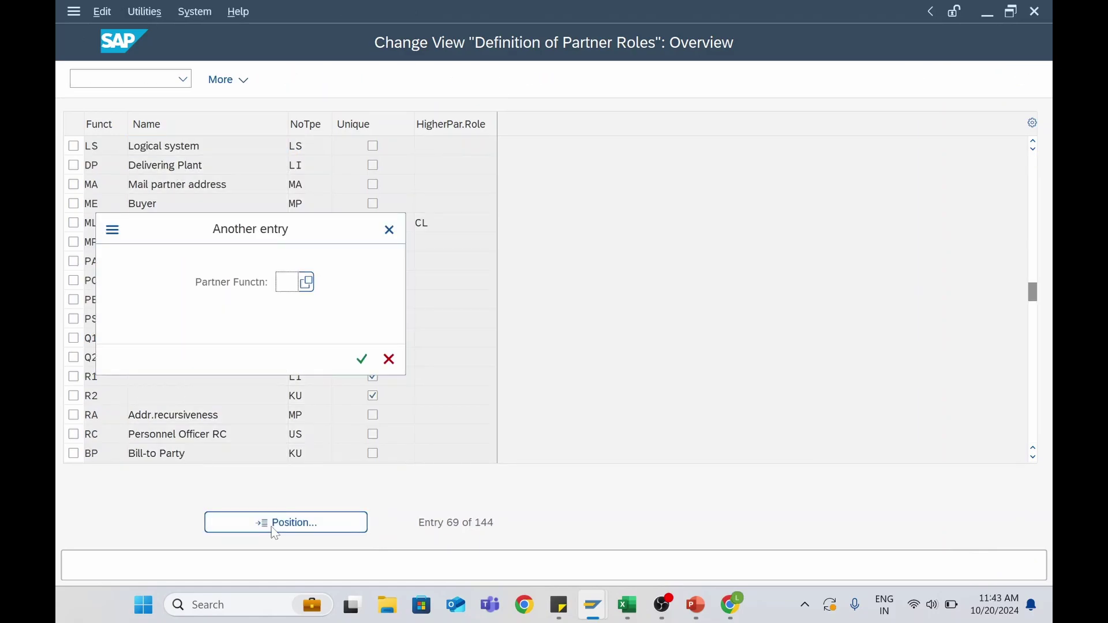
text(VN)
key(Return)
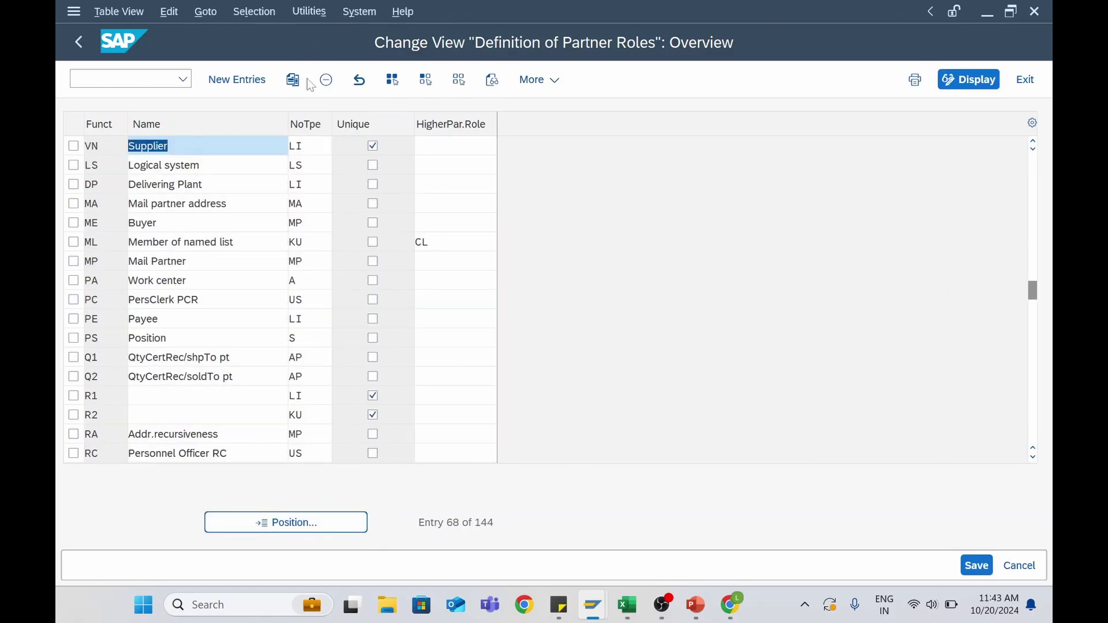
click(78, 41)
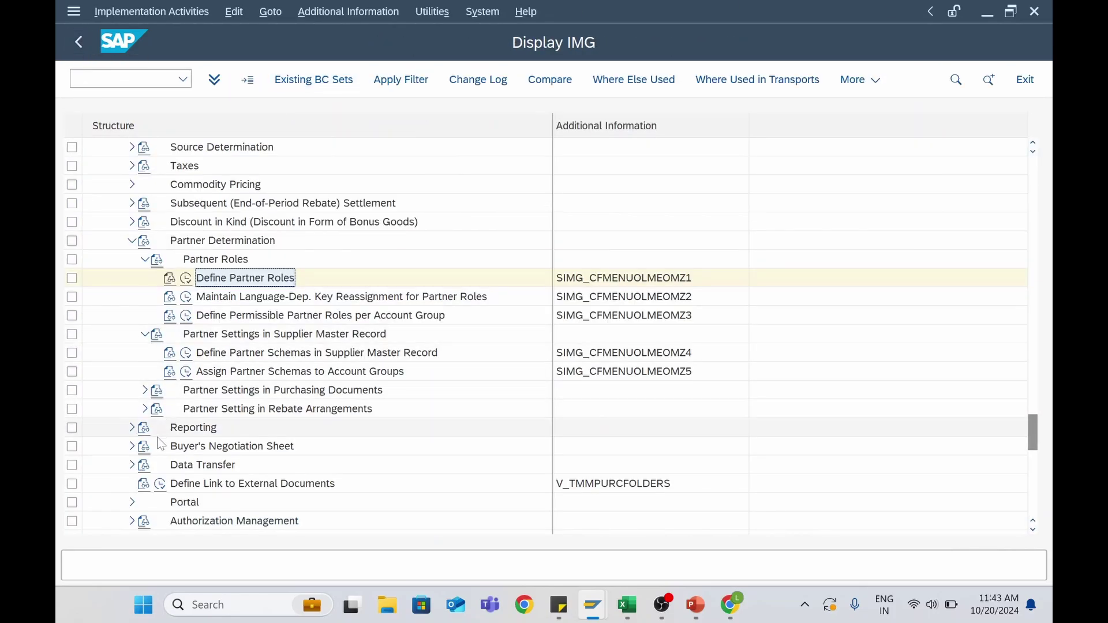
click(241, 321)
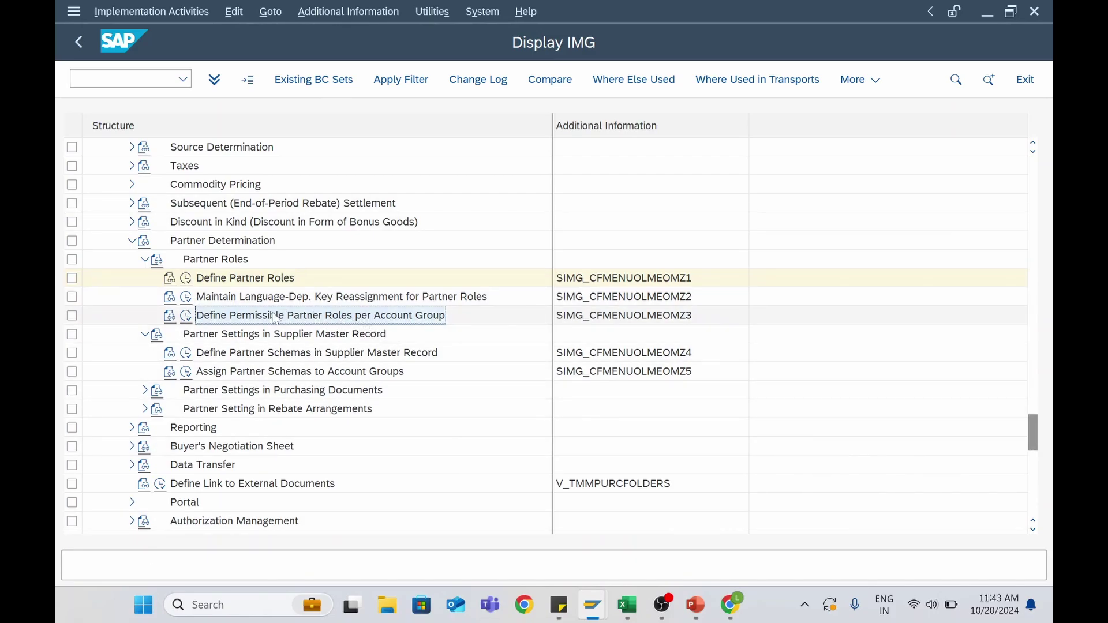
Run the permissible partner roles activity and search for VN with account group Z006
click(190, 321)
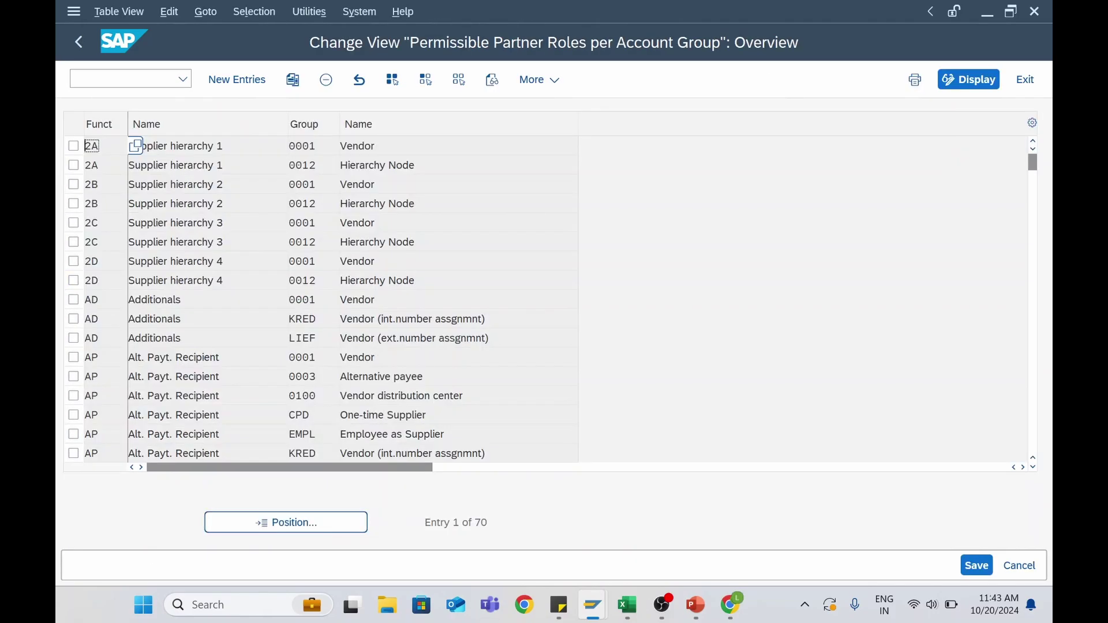
click(277, 522)
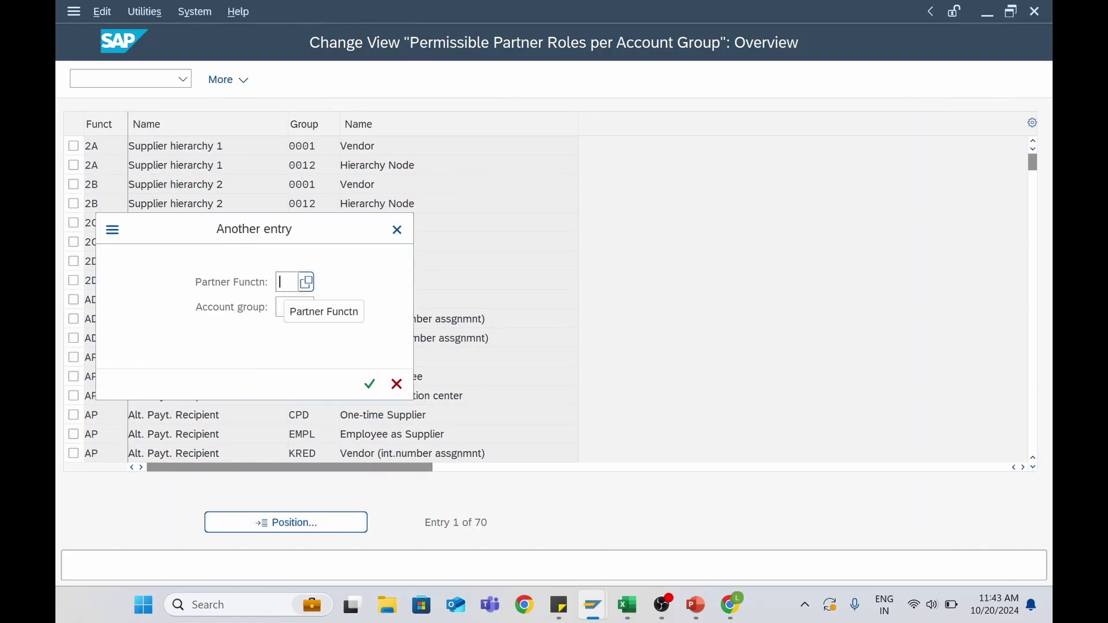
text(VN)
key(Tab)
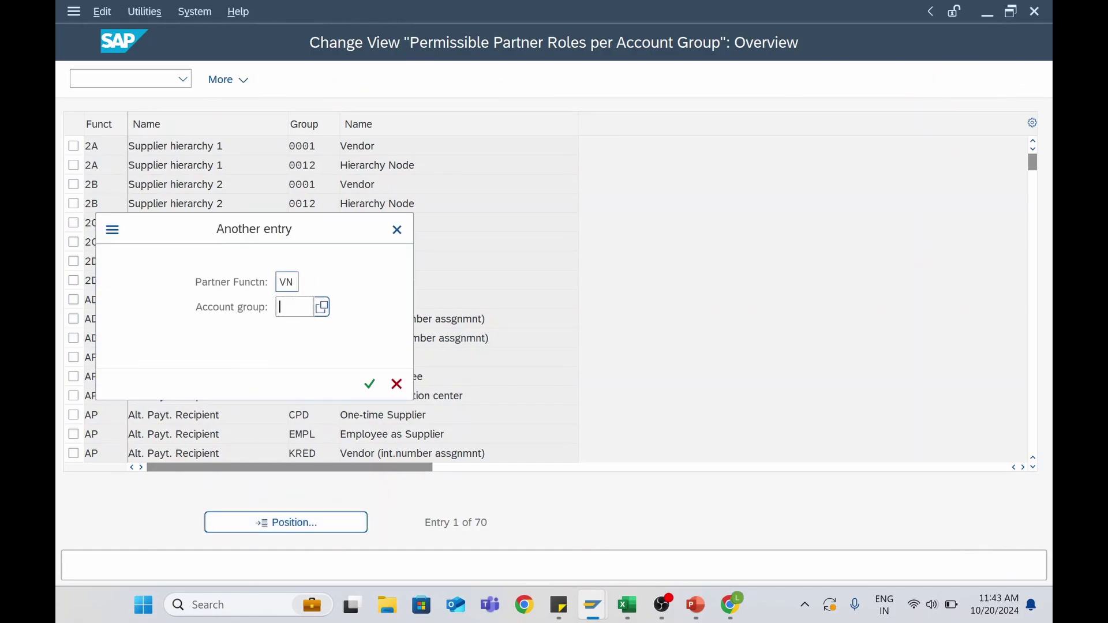
text(Z006)
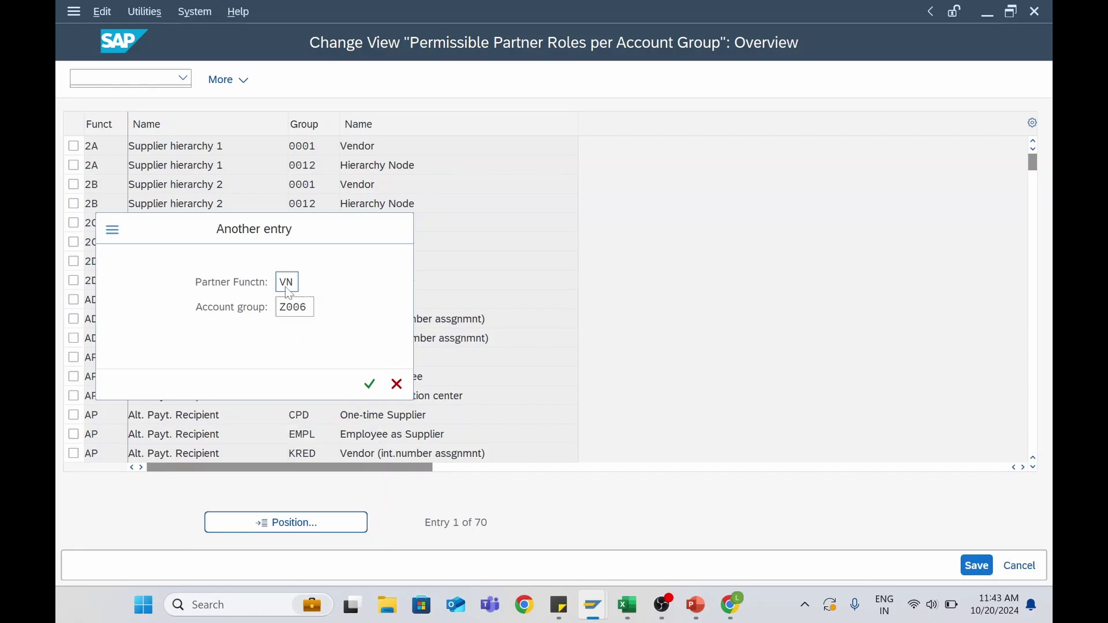
key(Return)
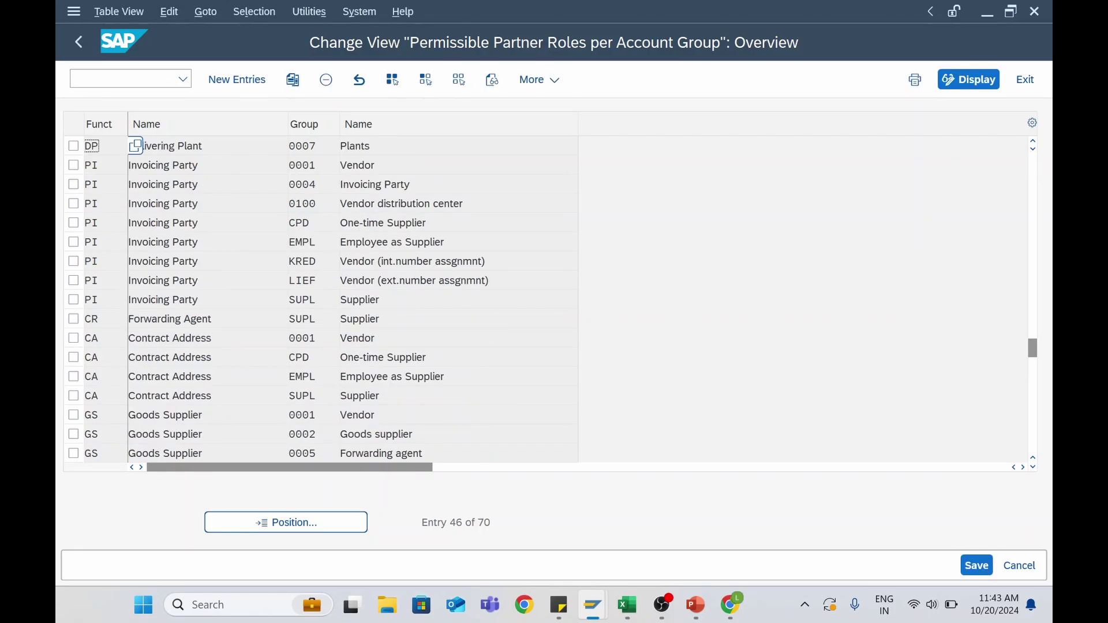
Add new entries OA, VN and PI, each with account group Z006
click(245, 81)
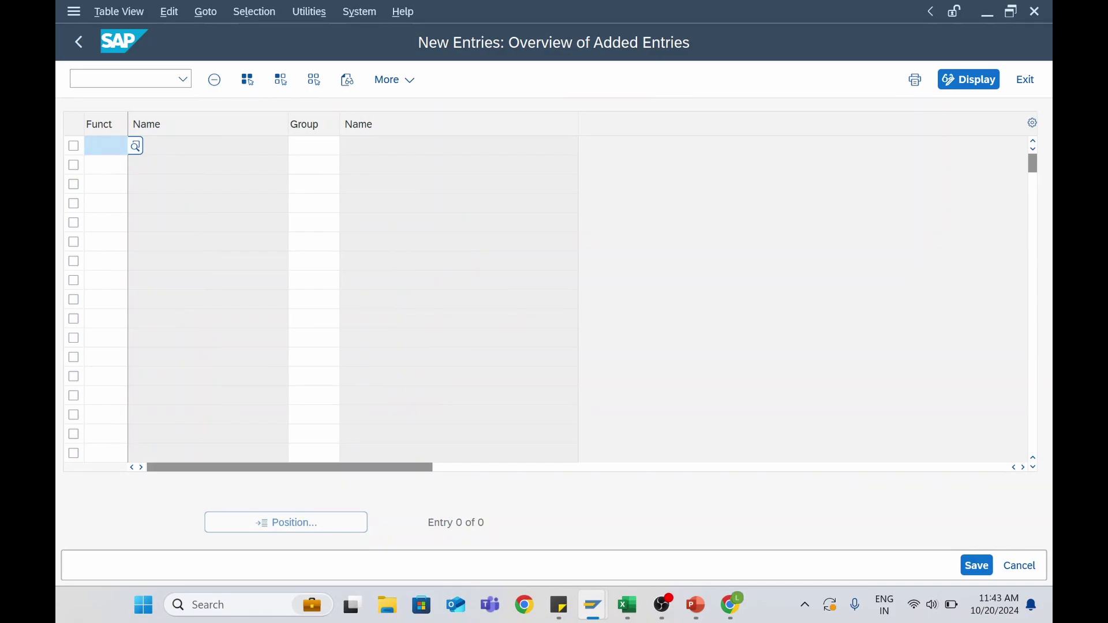
text(OA)
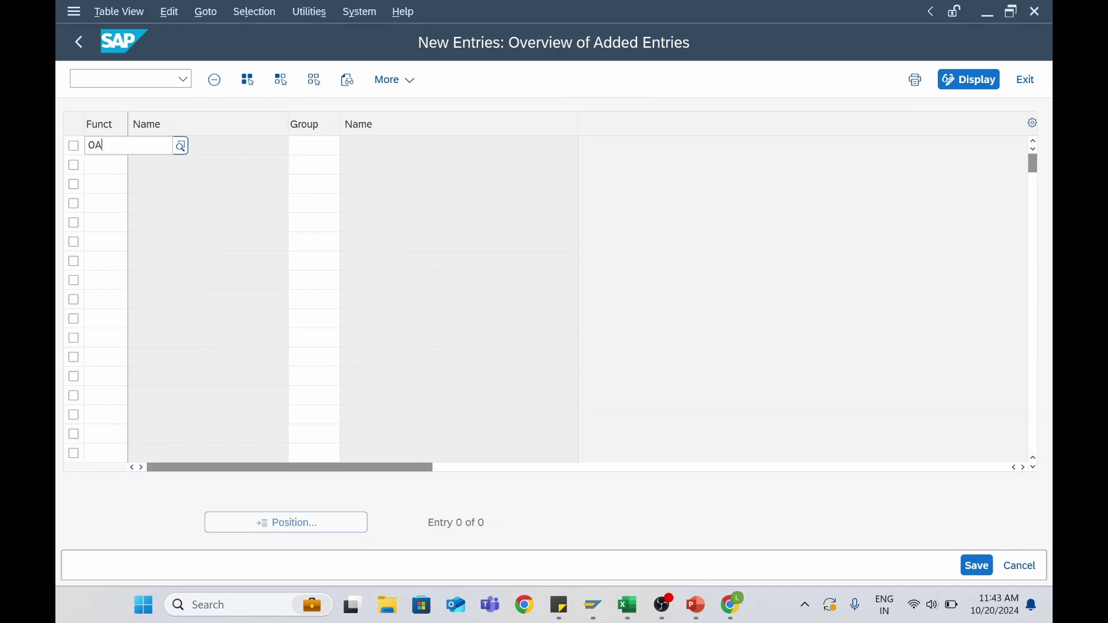
key(Tab)
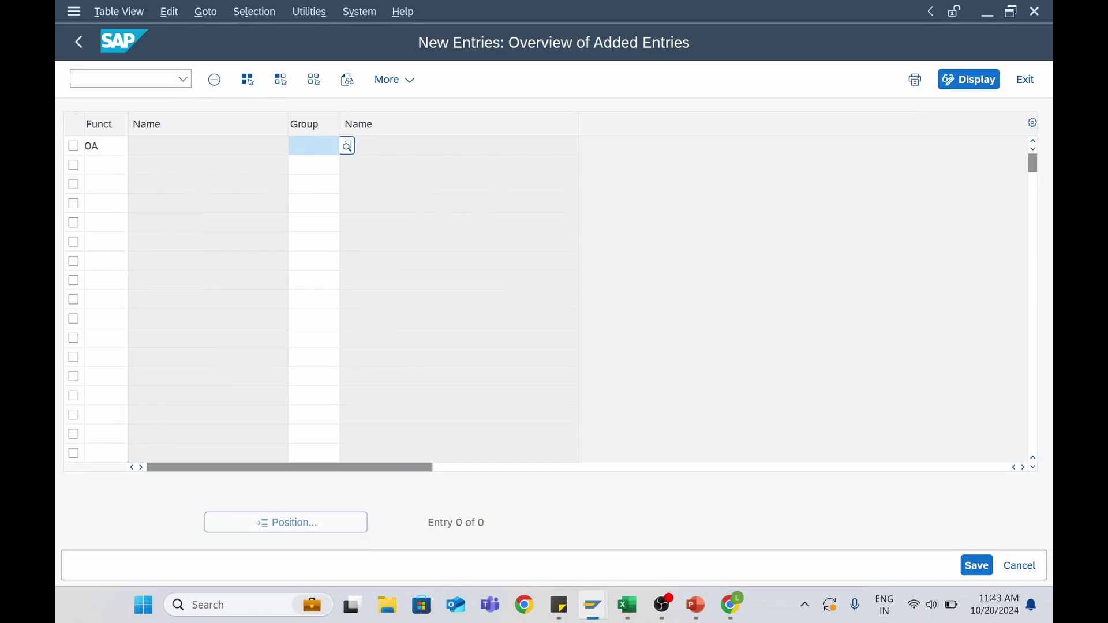
text(Z006)
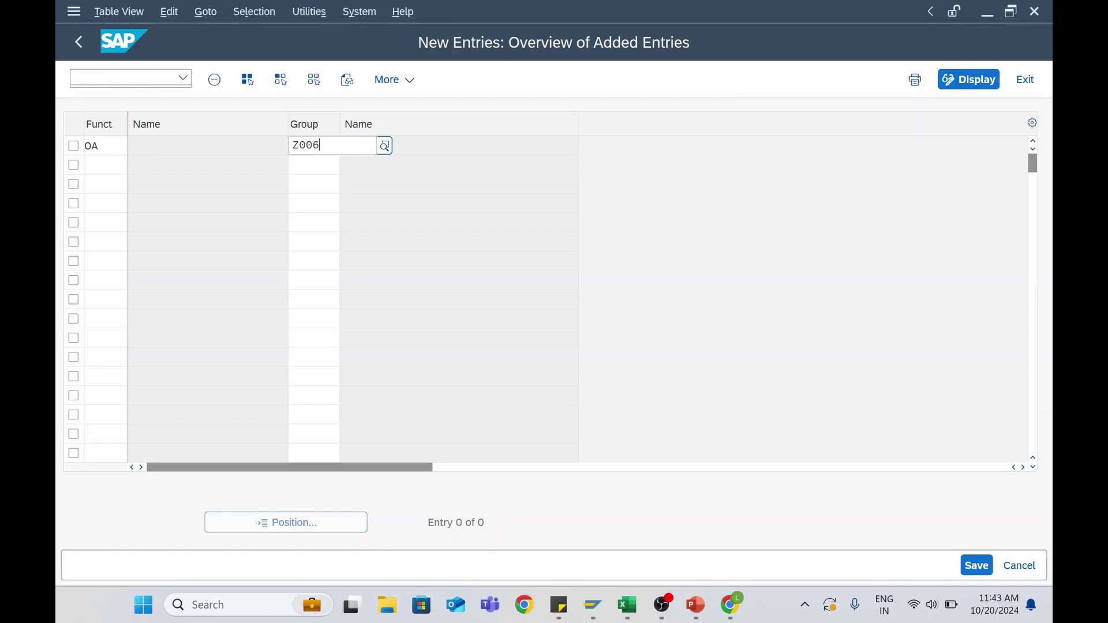
key(Return)
text(VN)
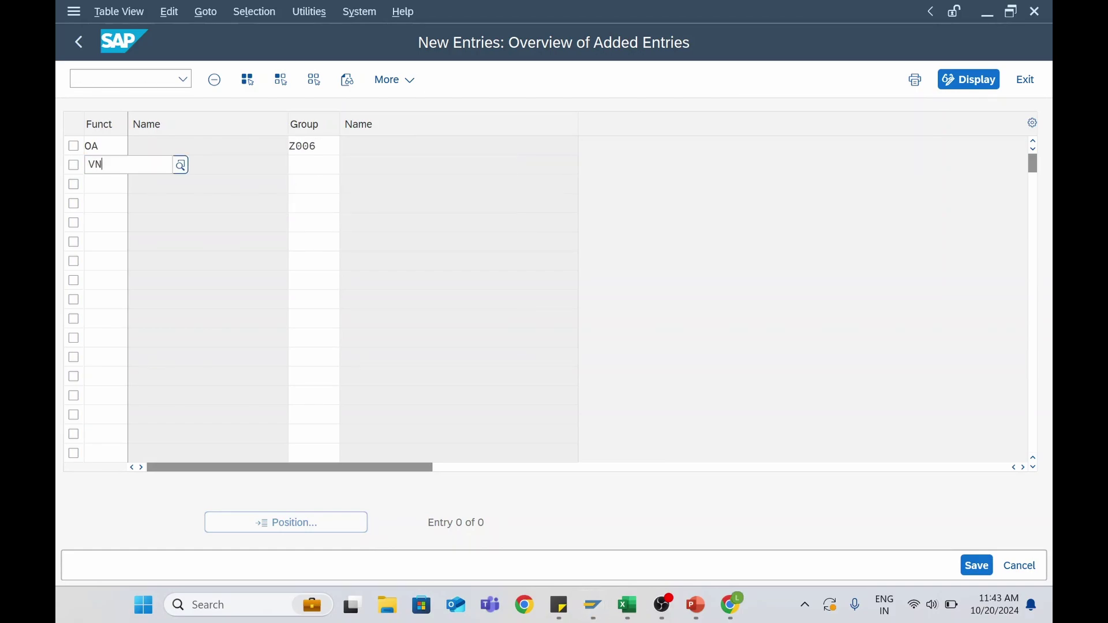
key(Tab)
text(Z0)
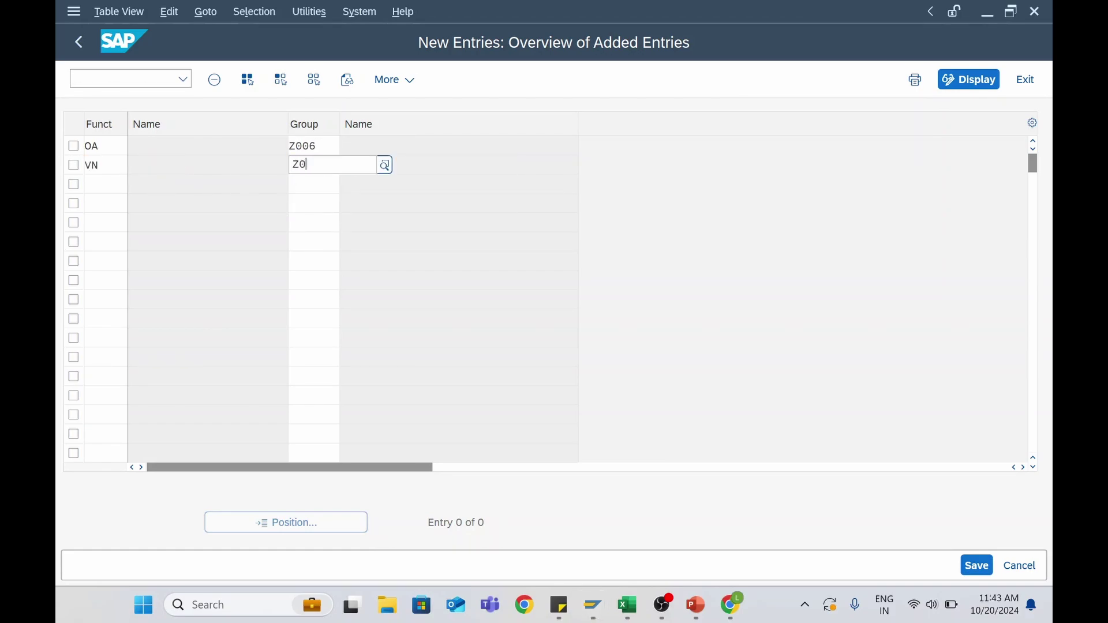
key(Return)
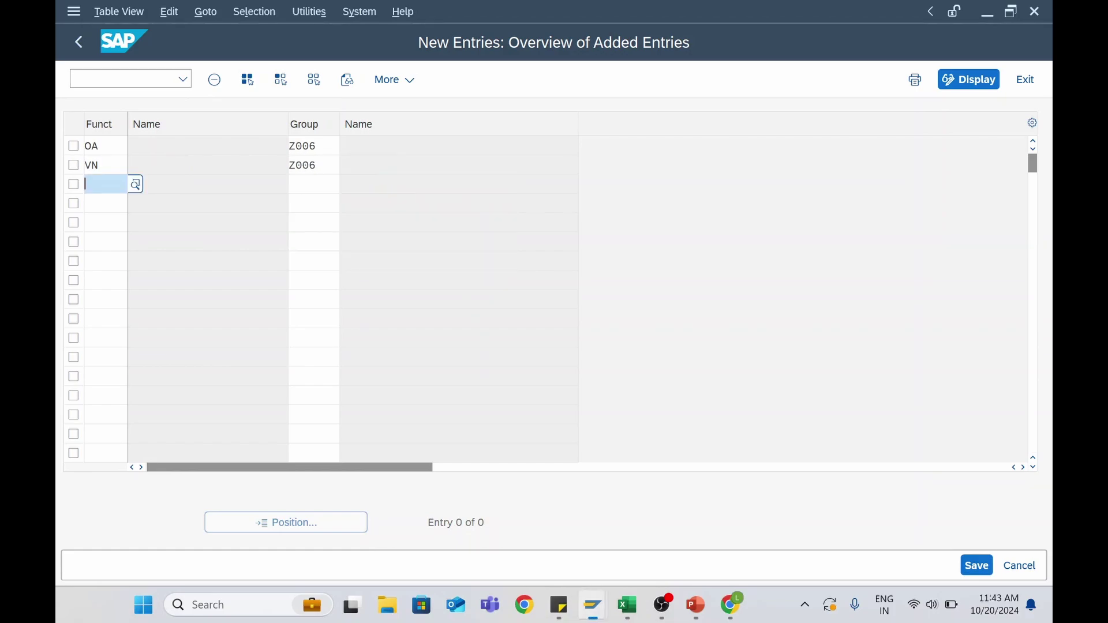
text(PI)
key(Tab)
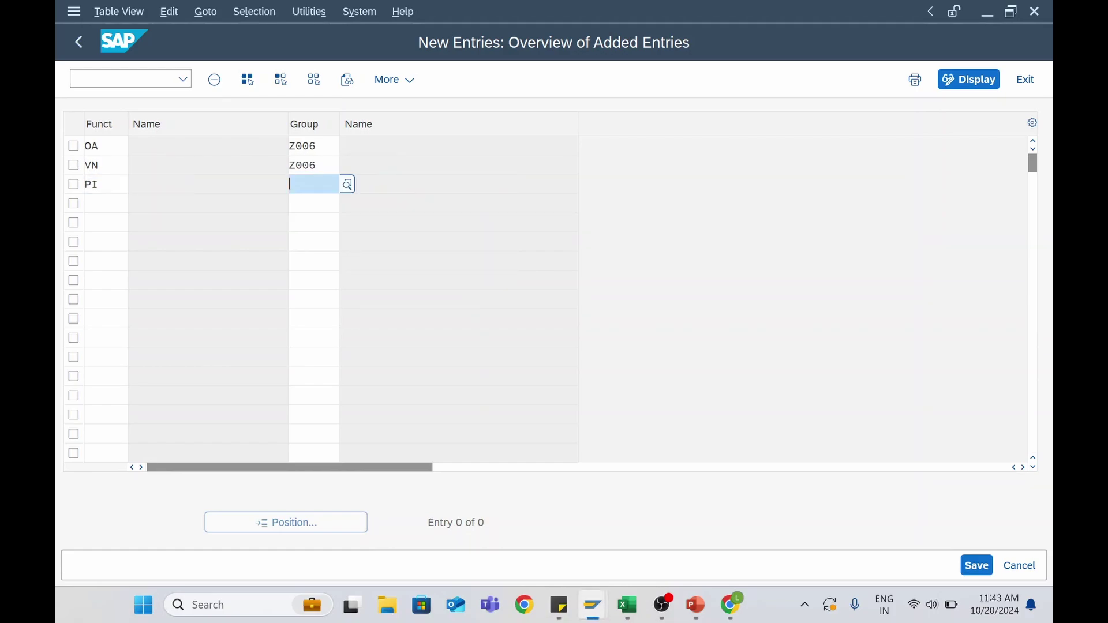
text(Z006)
key(Return)
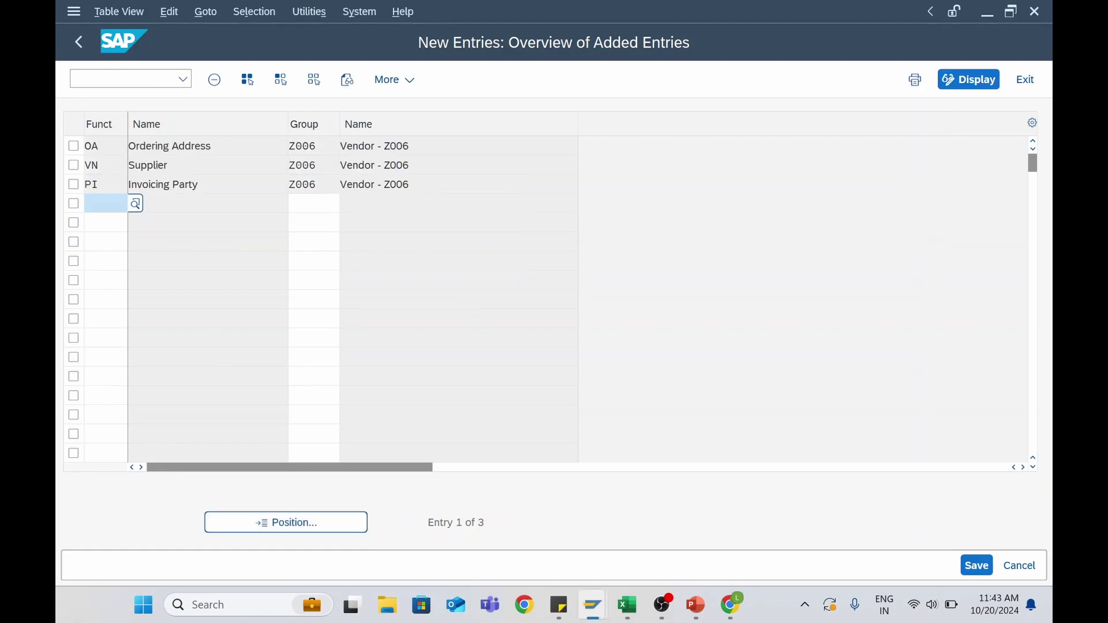
Save the three new entries and go back to Display IMG
click(977, 565)
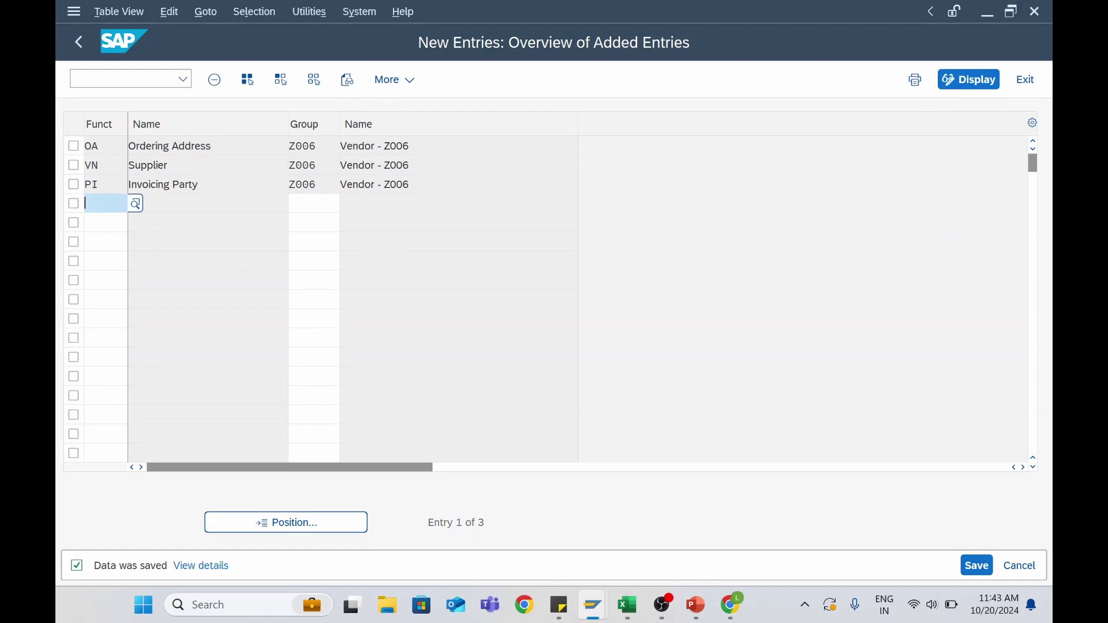
click(157, 166)
click(164, 185)
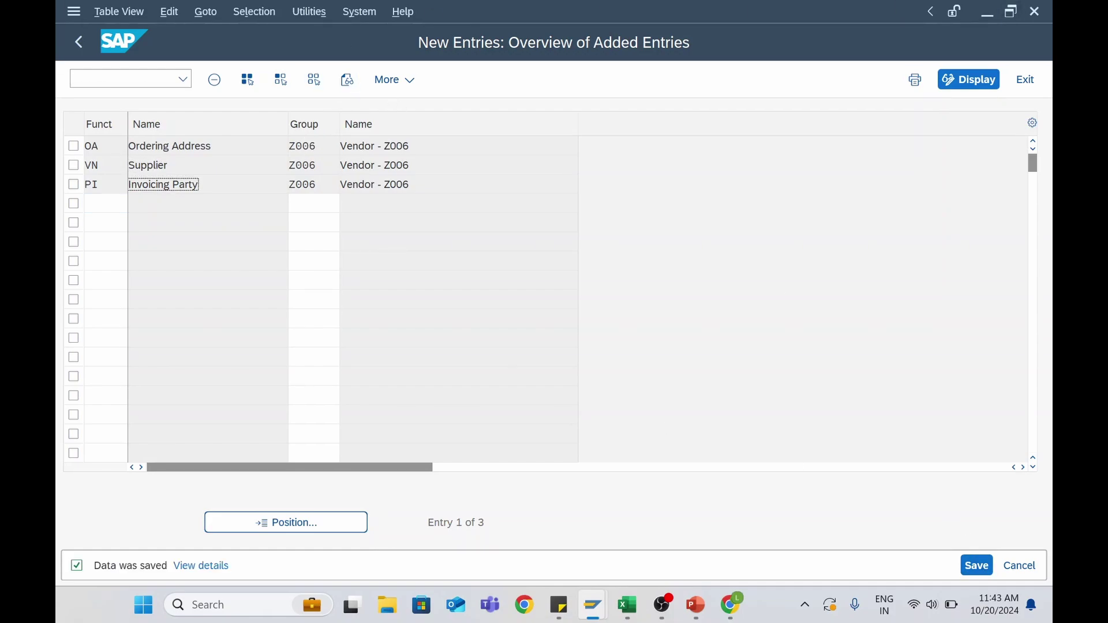
click(78, 44)
click(79, 44)
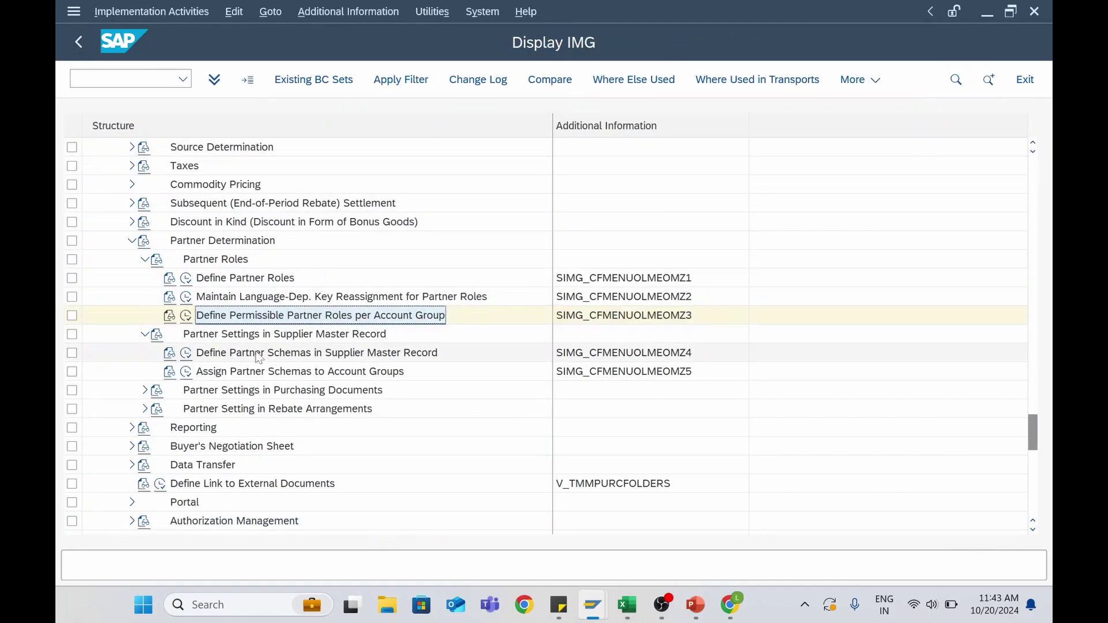
Open Define Partner Schemas in Supplier Master Record and select partner schema L1
click(254, 357)
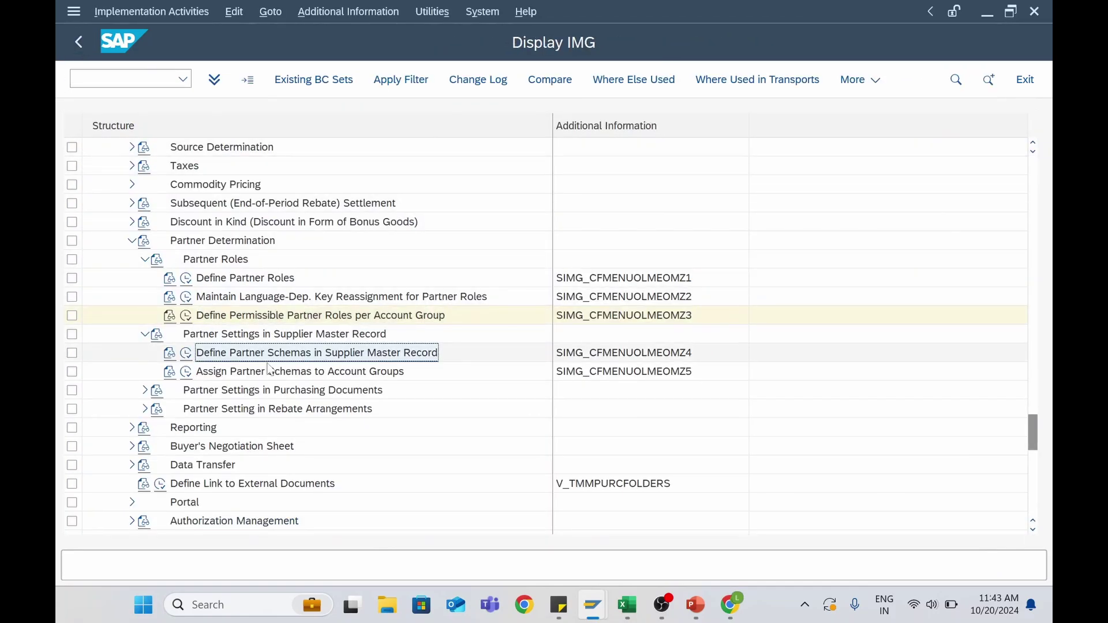
click(187, 353)
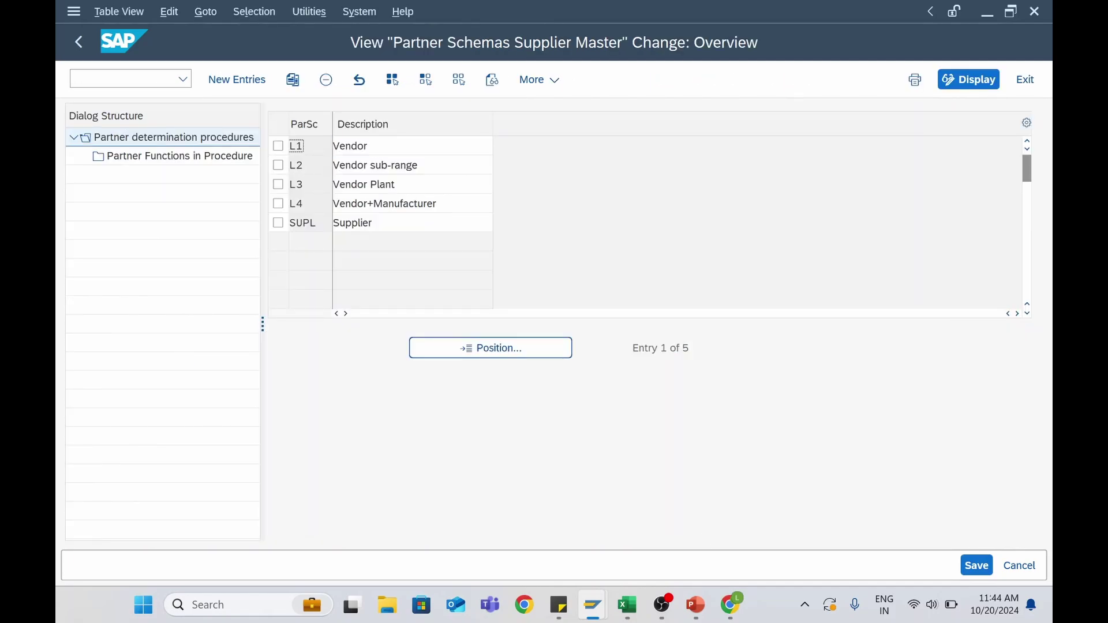
click(278, 146)
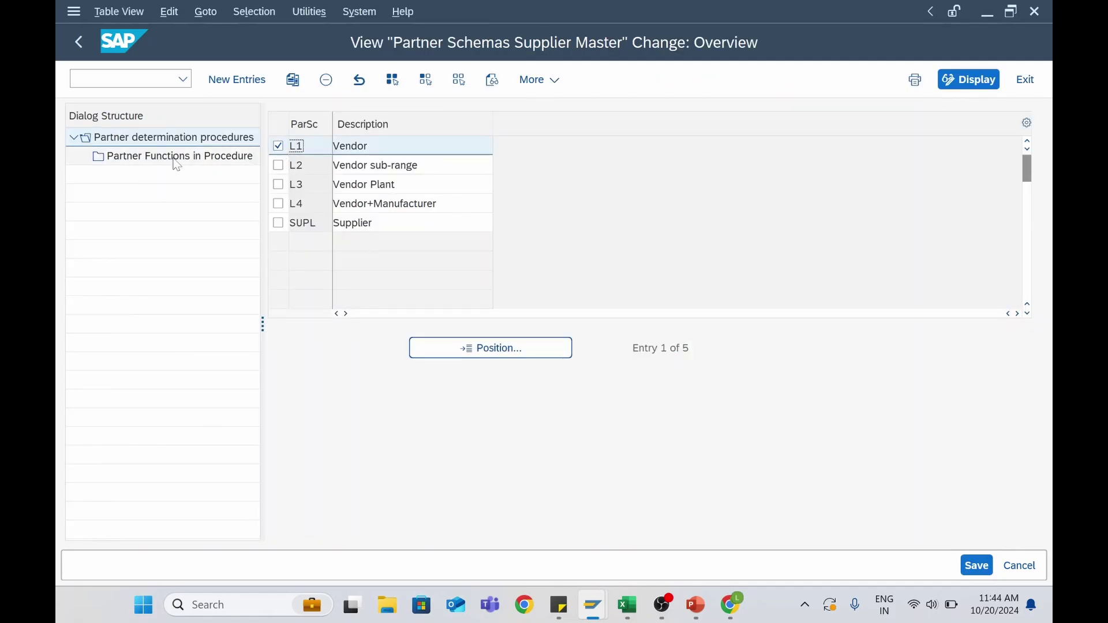
click(413, 166)
click(367, 184)
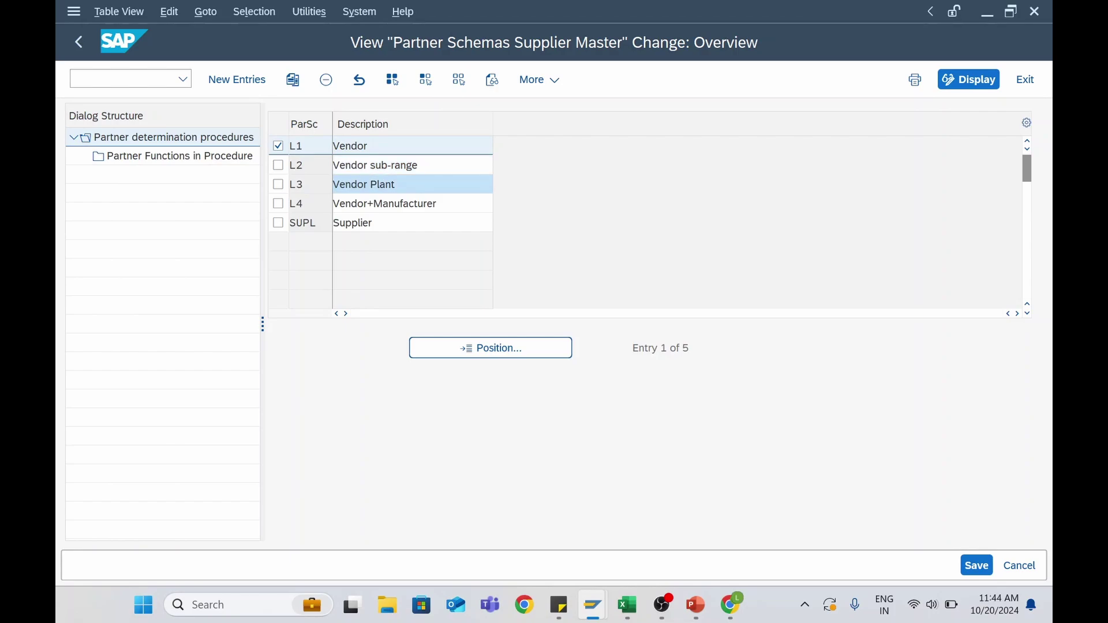
click(278, 146)
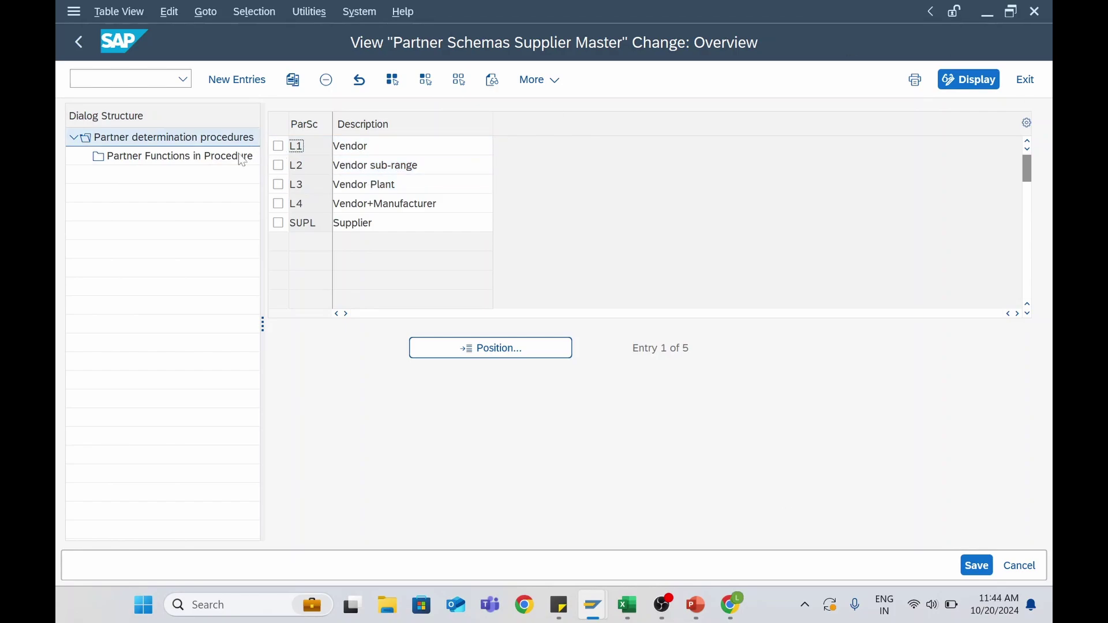
click(279, 146)
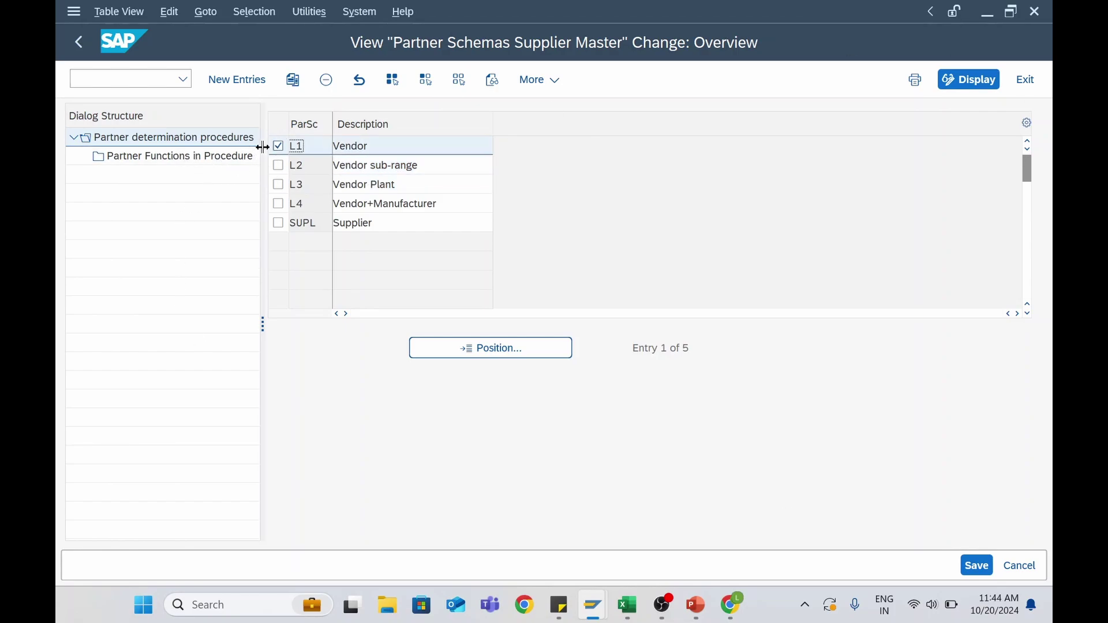
Mark Invoicing Party (PI) mandatory in schema L1's partner functions and go back
click(192, 161)
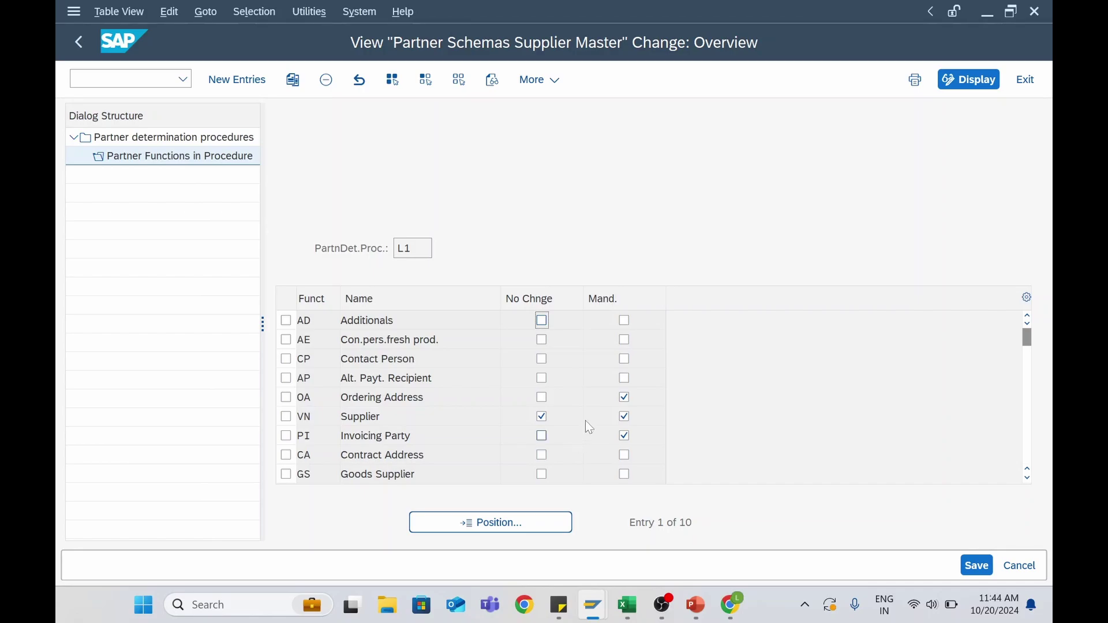
click(624, 434)
click(81, 49)
Open Assign Partner Schemas to Account Groups and position the table on Z006
click(81, 46)
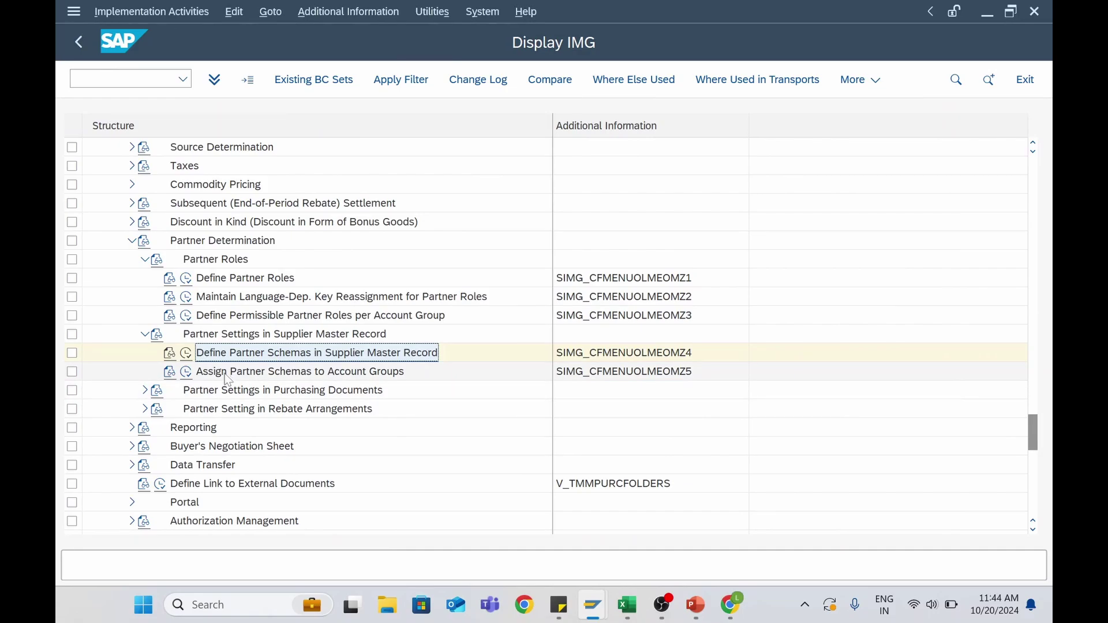
click(187, 374)
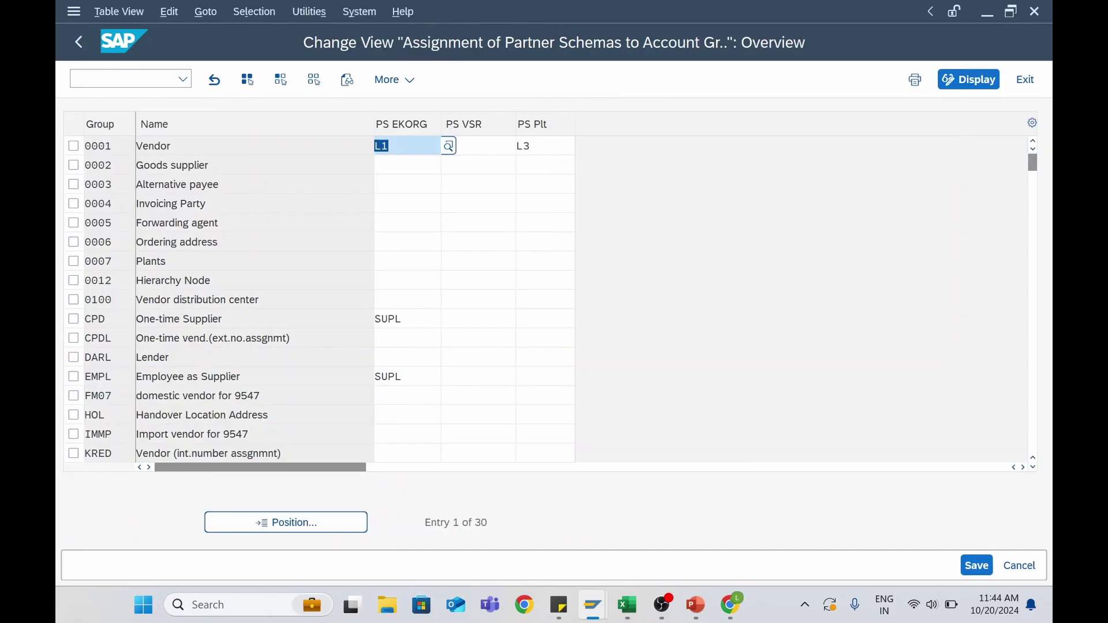
click(389, 146)
click(298, 524)
text(Z)
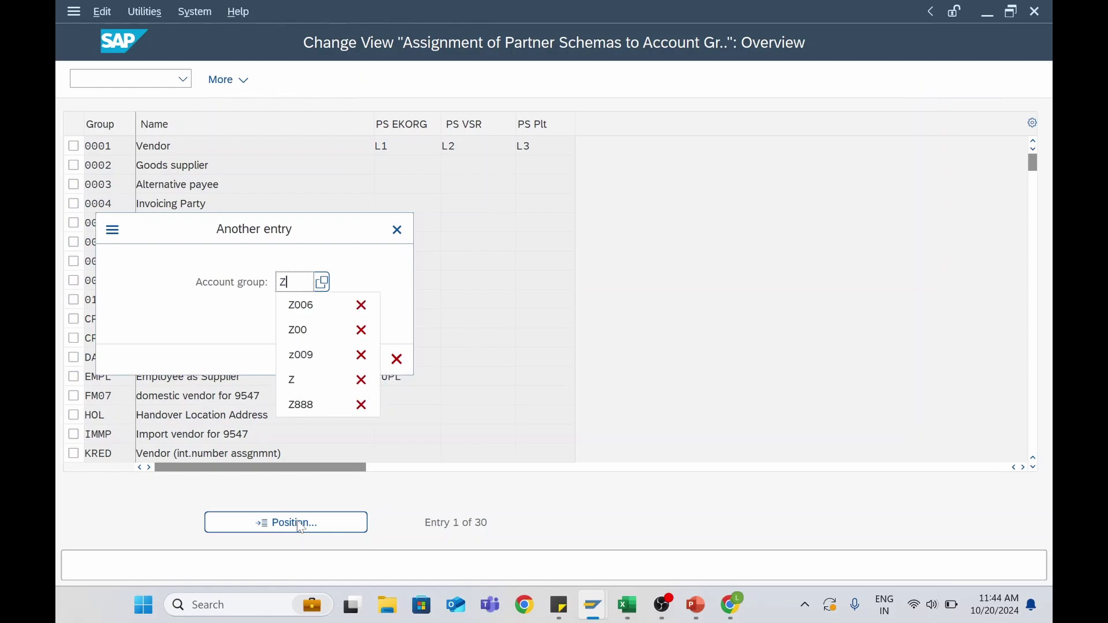
text(006)
key(Return)
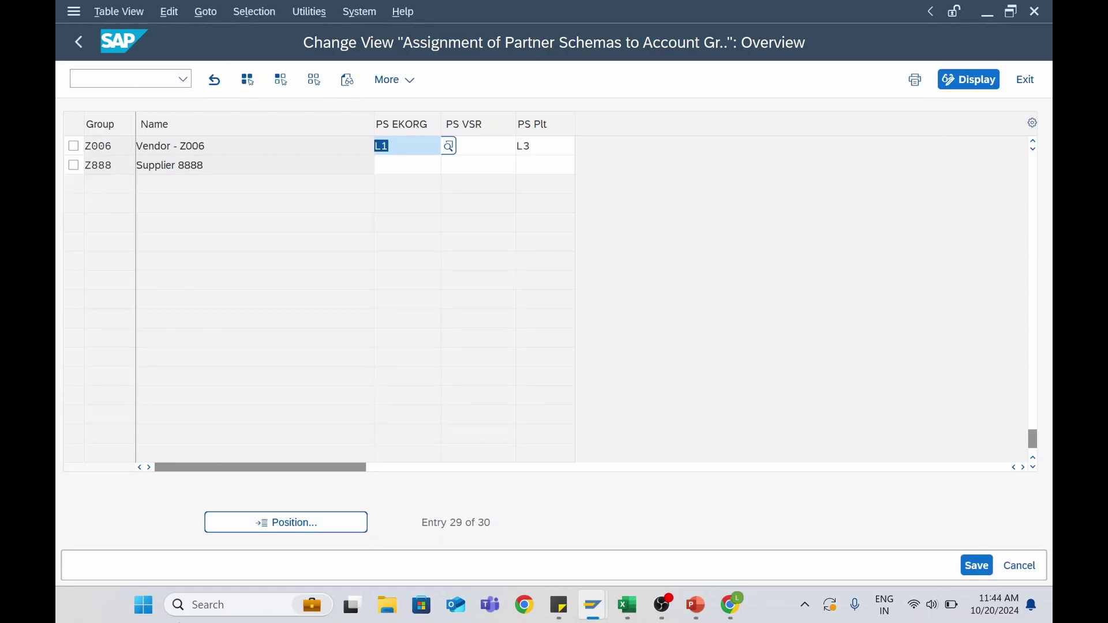
Give Z006 schemas L1 (PS EKORG), L2 (PS VSR) and L3 (PS Plt), then save
click(398, 146)
click(446, 151)
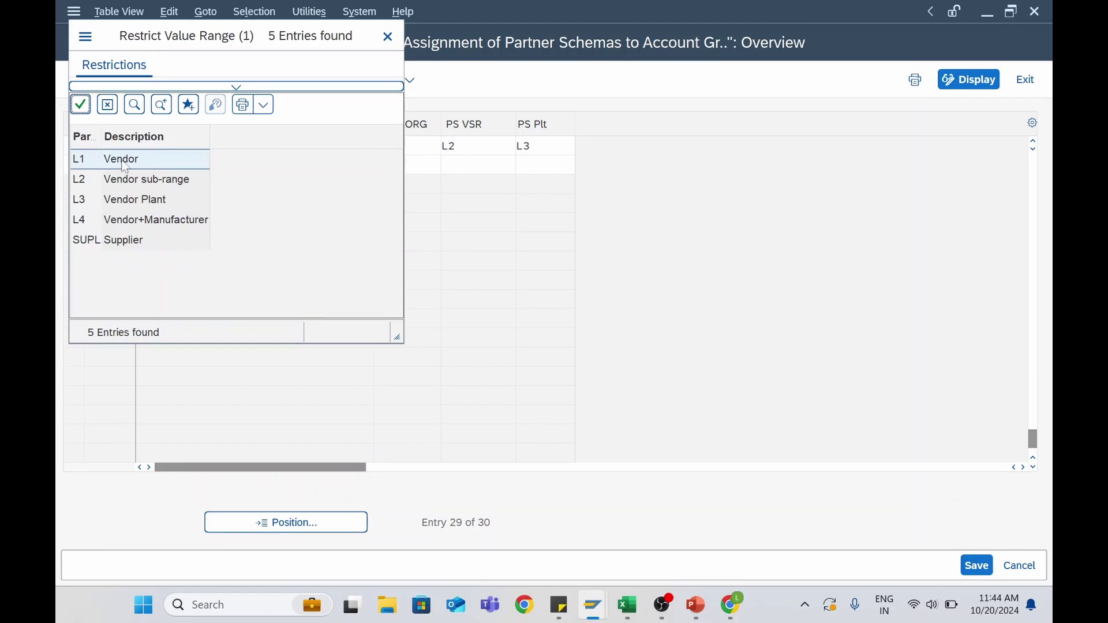
double_click(122, 161)
click(472, 147)
text(L2)
key(Tab)
text(L3)
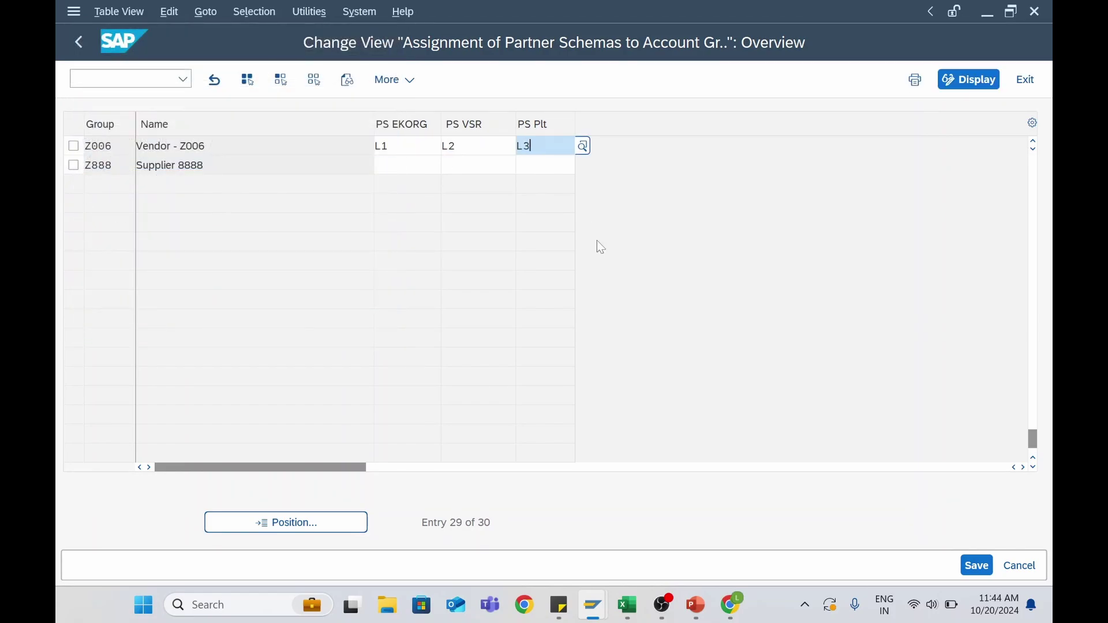
click(977, 565)
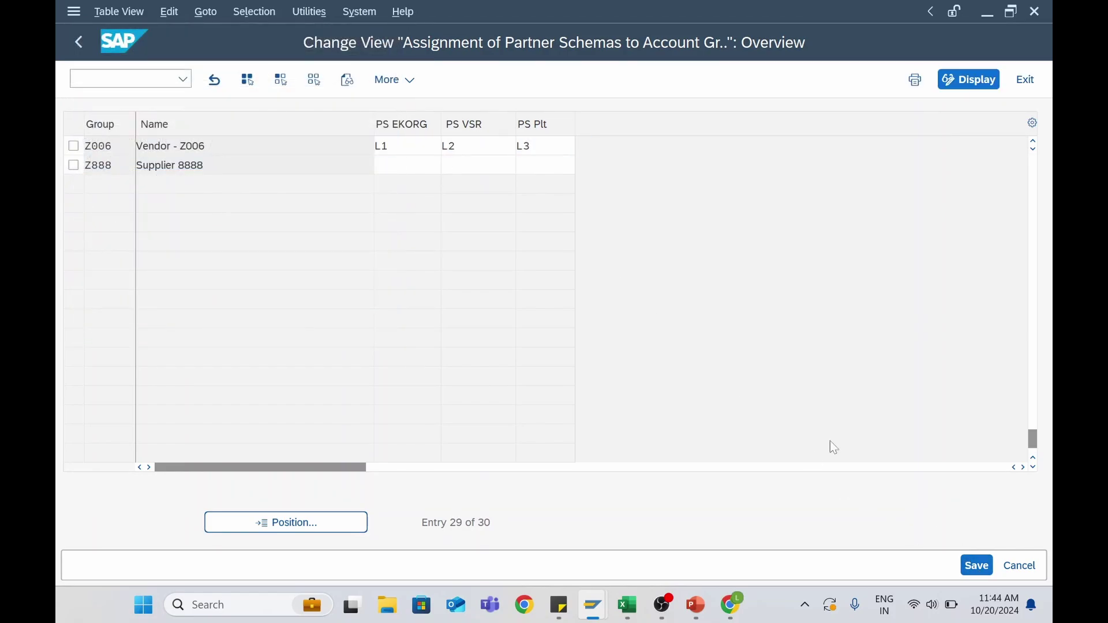
click(80, 47)
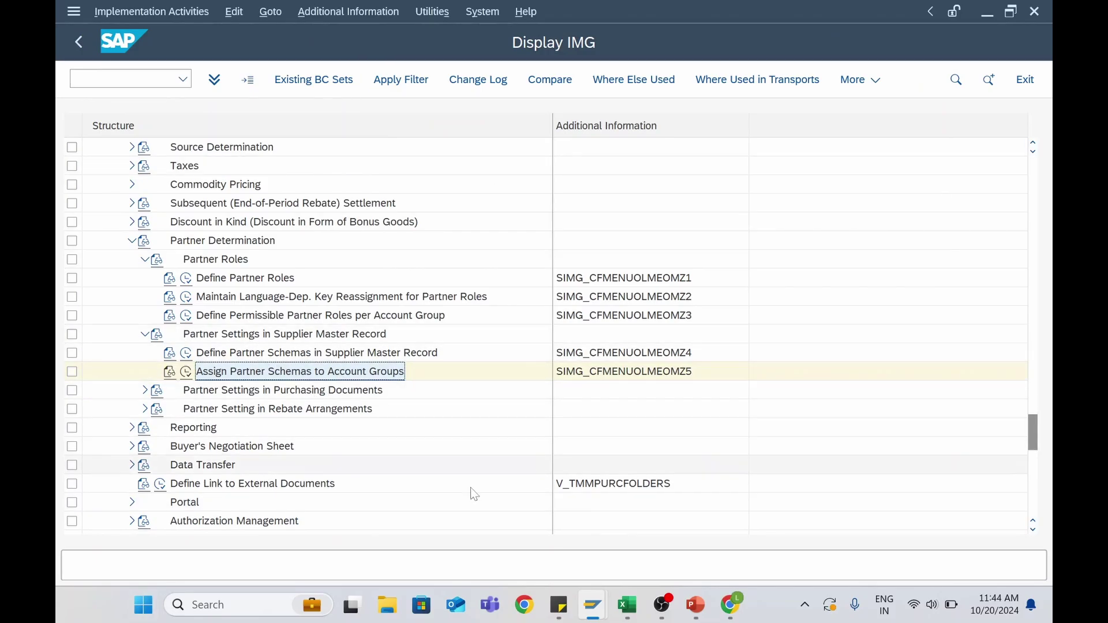
Back in supplier 602, fill the partner functions with 602 and check the OA, VN, PI rows
mouse_move(598, 608)
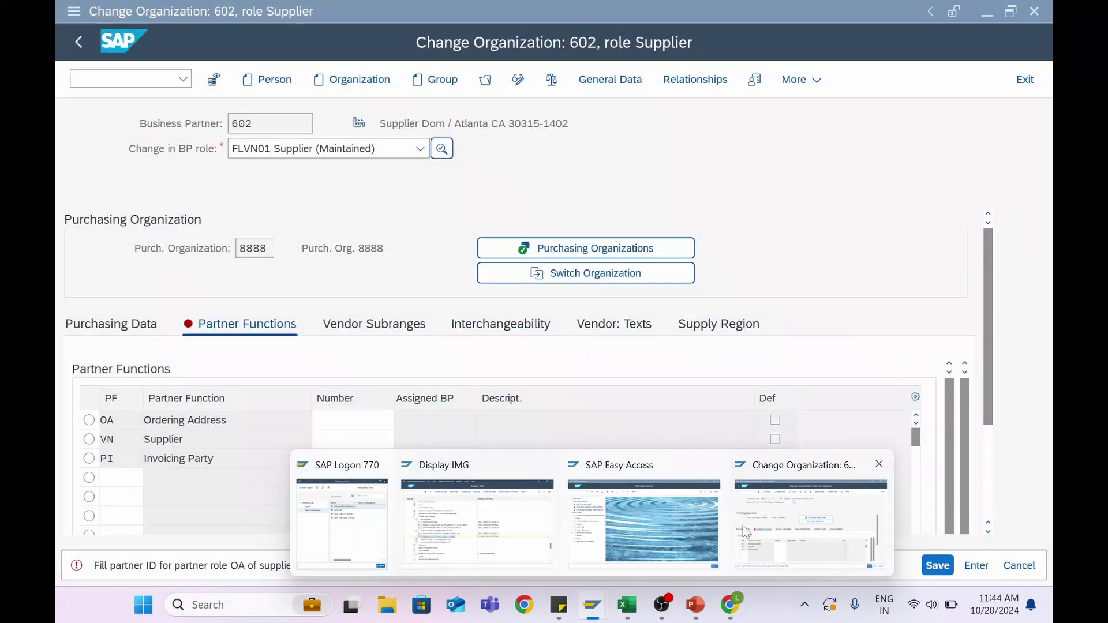
click(811, 522)
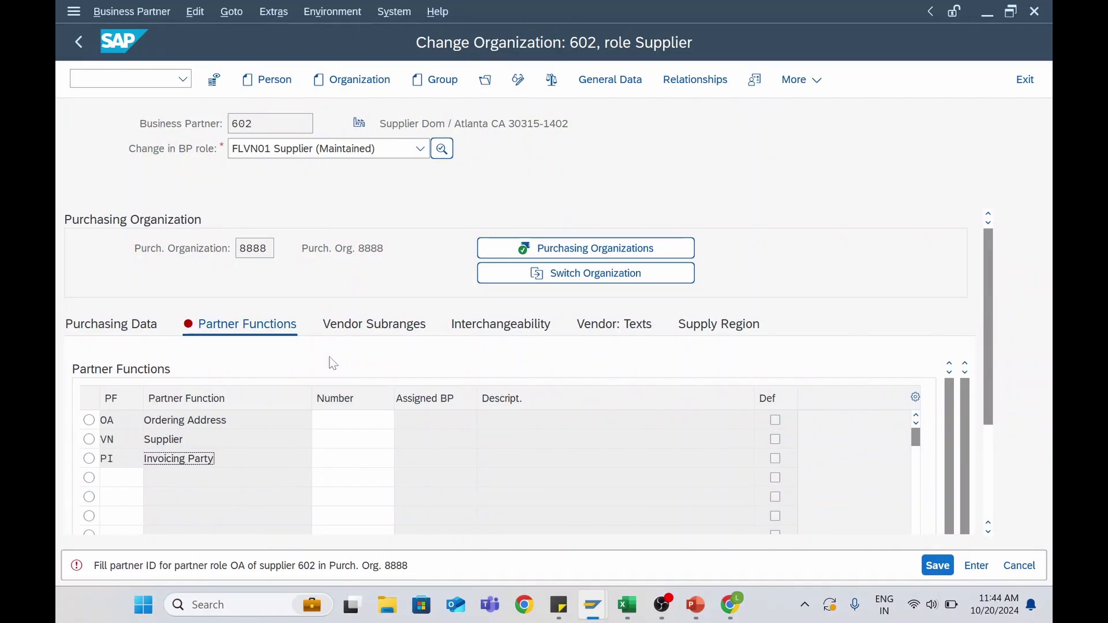
key(Return)
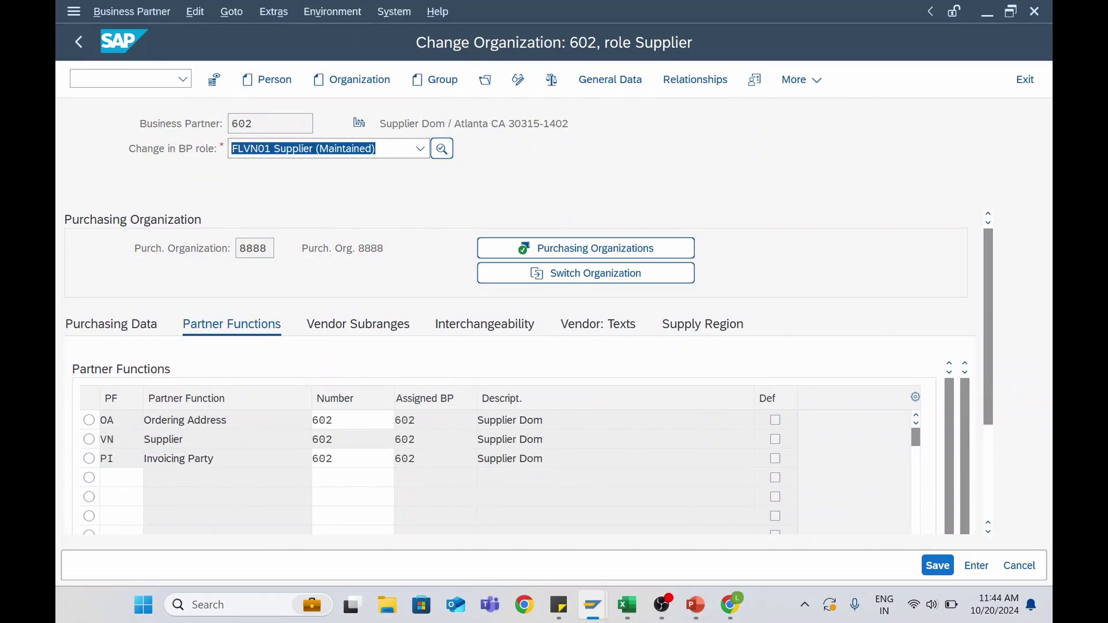
click(185, 421)
click(167, 440)
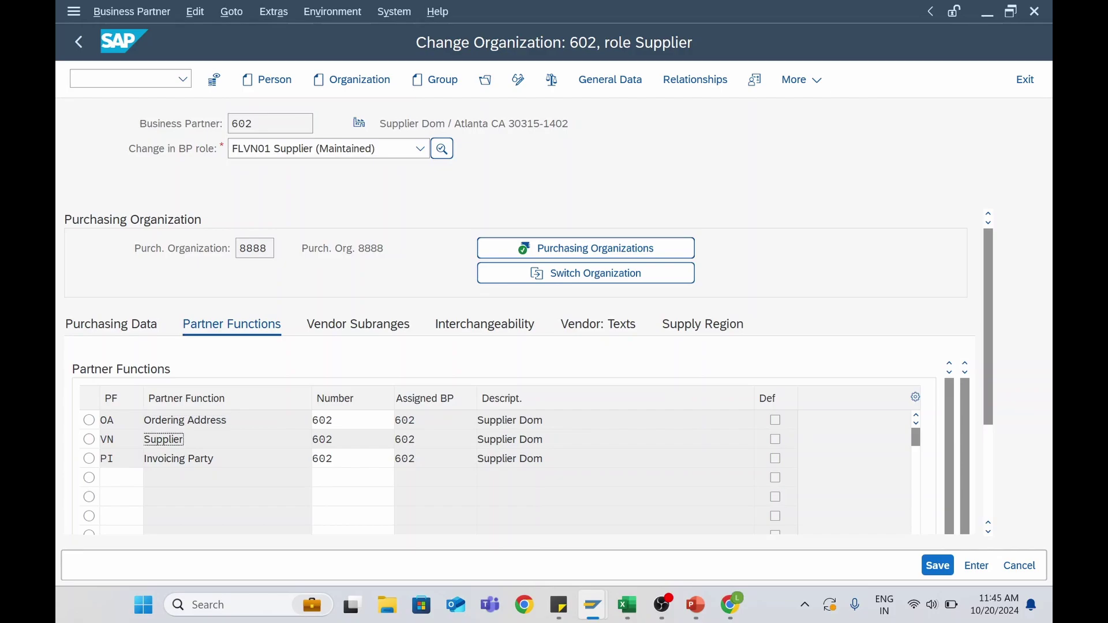
click(209, 459)
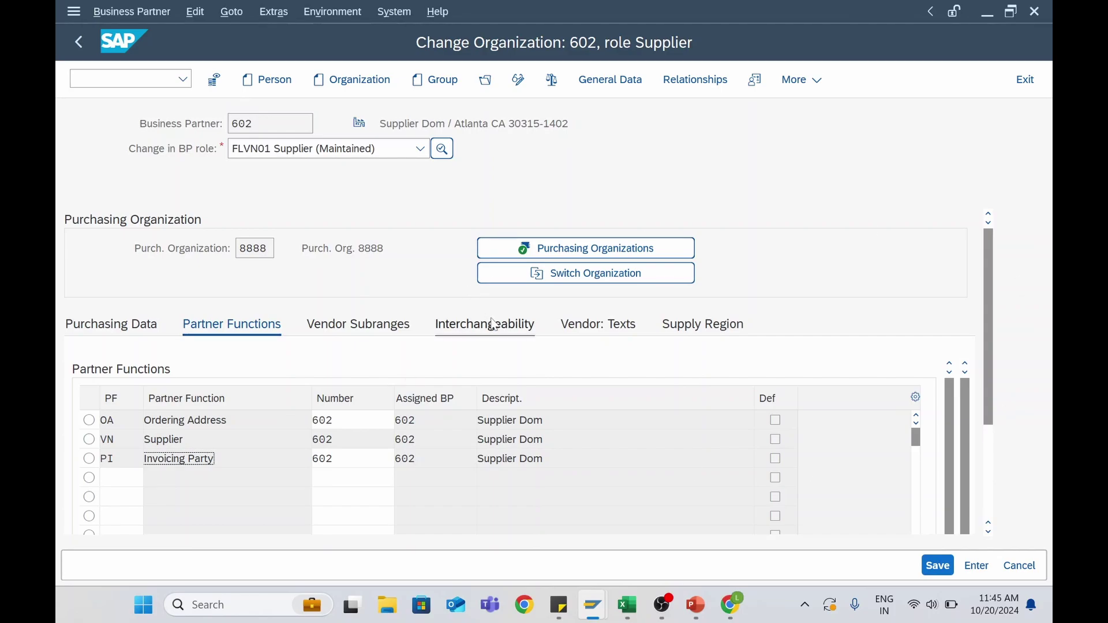
Browse Vendor Subranges, Interchangeability, Vendor: Texts and Supply Region, then save the purchasing data
click(397, 328)
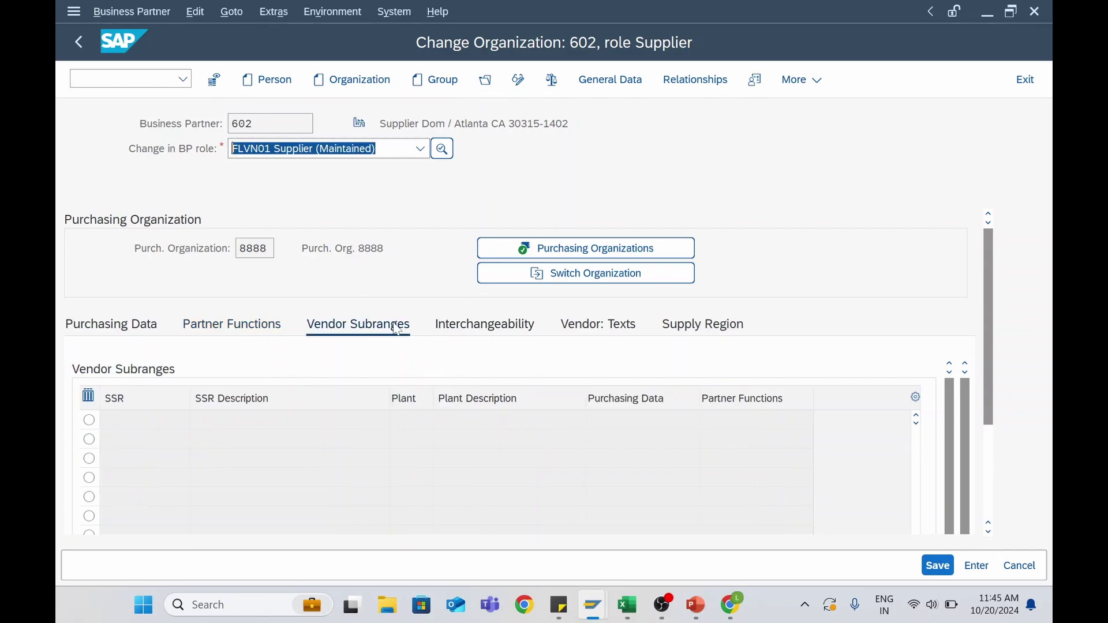
click(483, 328)
click(589, 329)
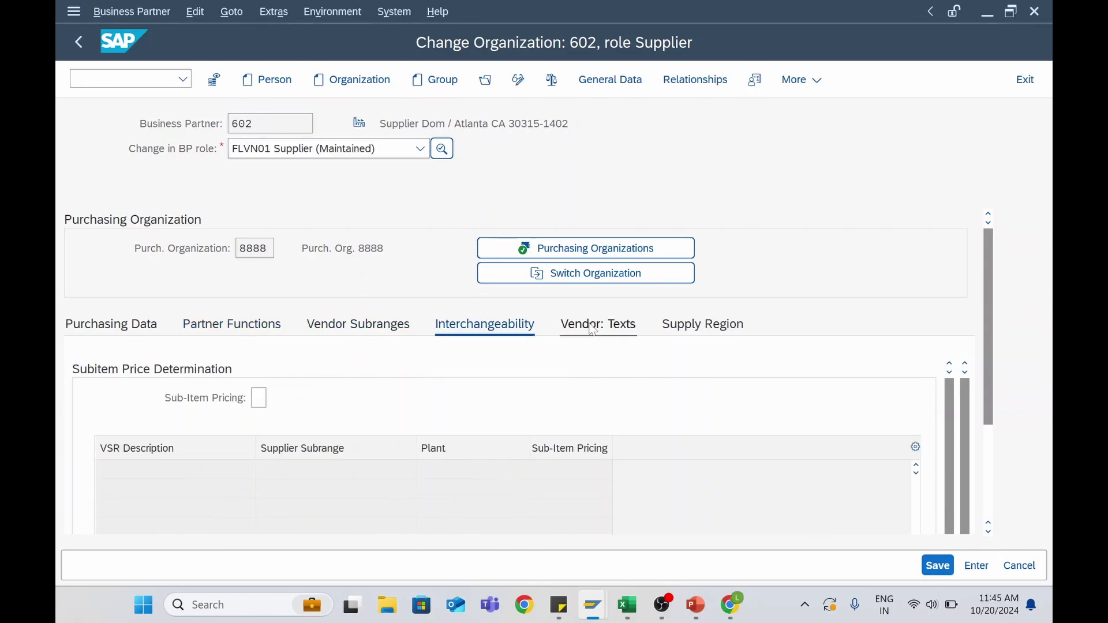
click(718, 334)
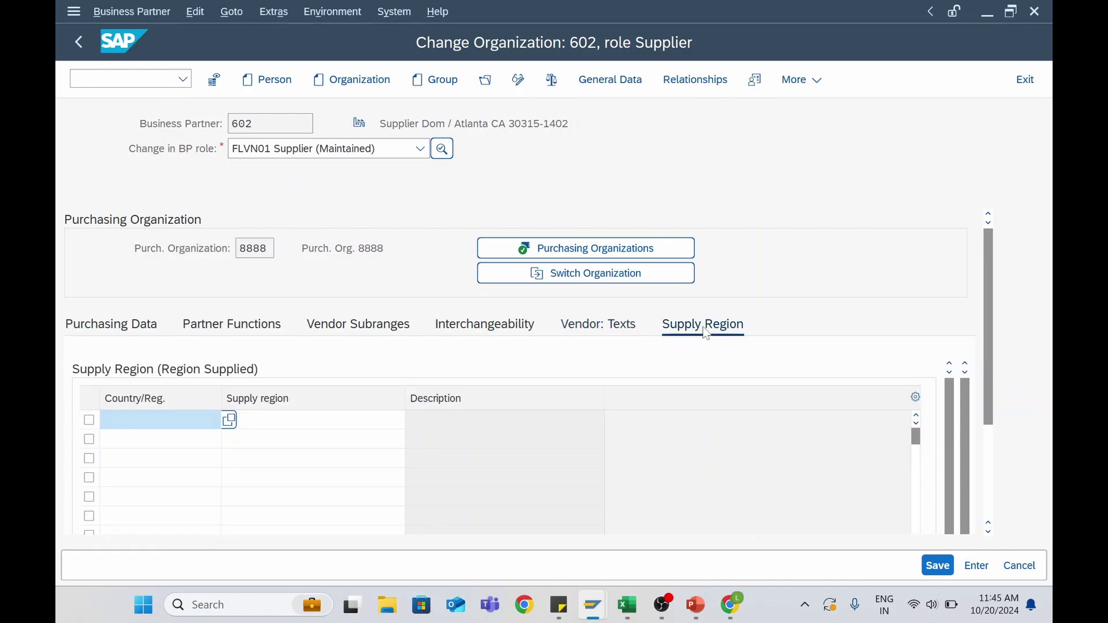
click(143, 325)
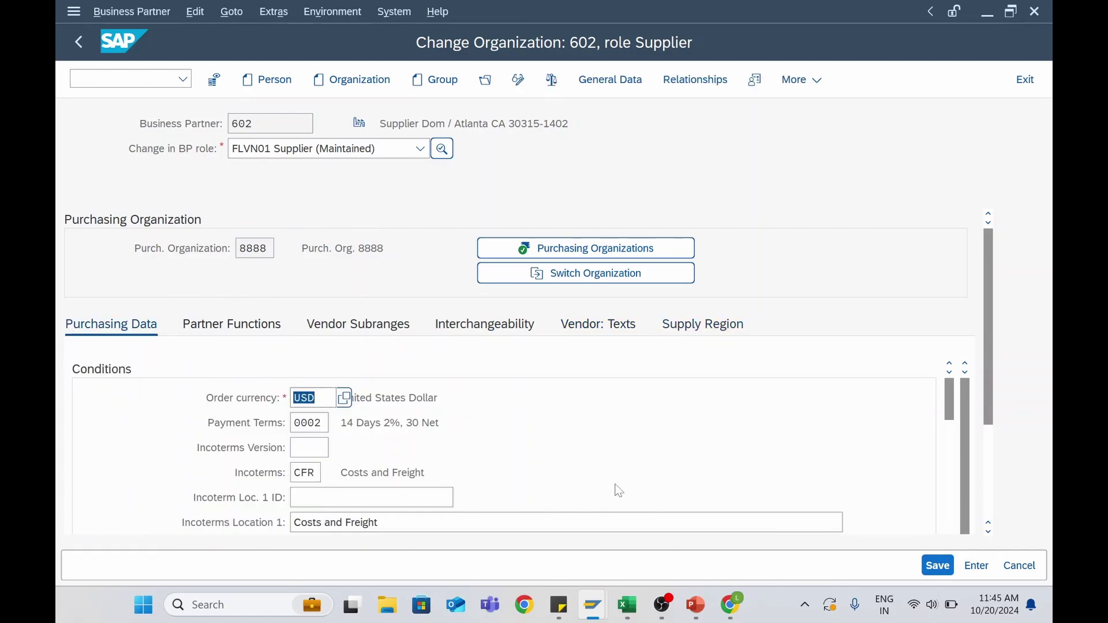
click(936, 566)
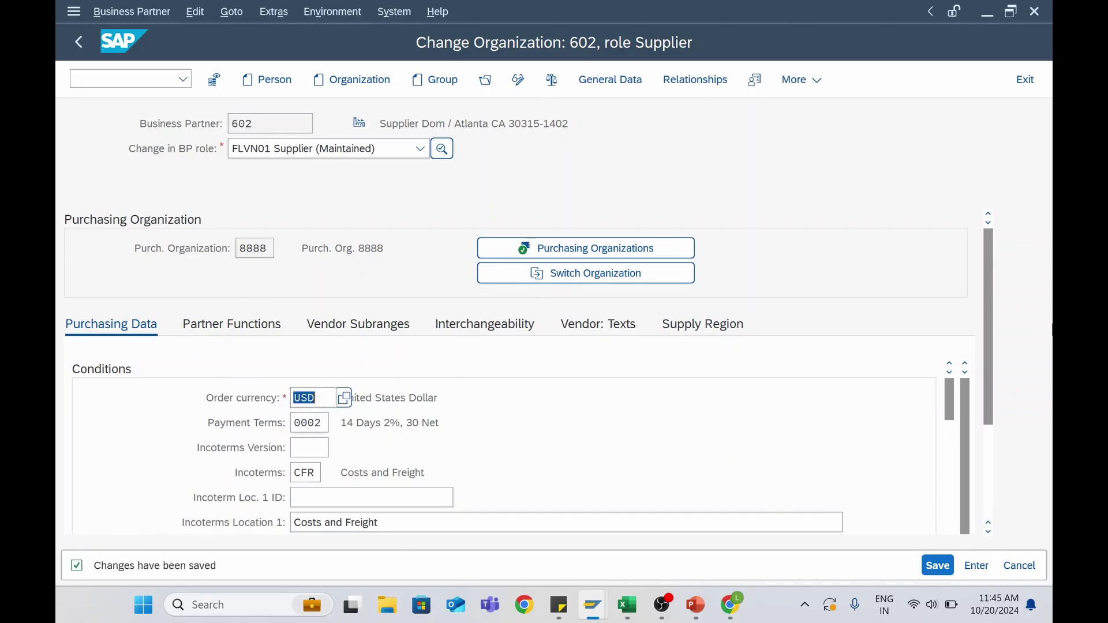
click(125, 79)
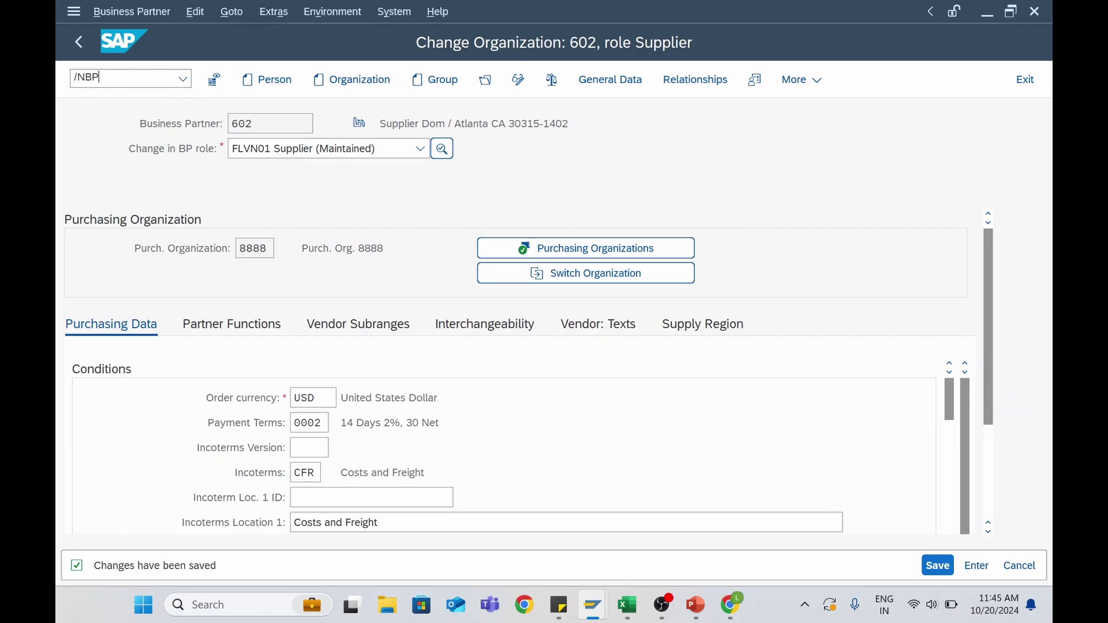
Restart BP, search for business partner 602 and open it for changing
key(Return)
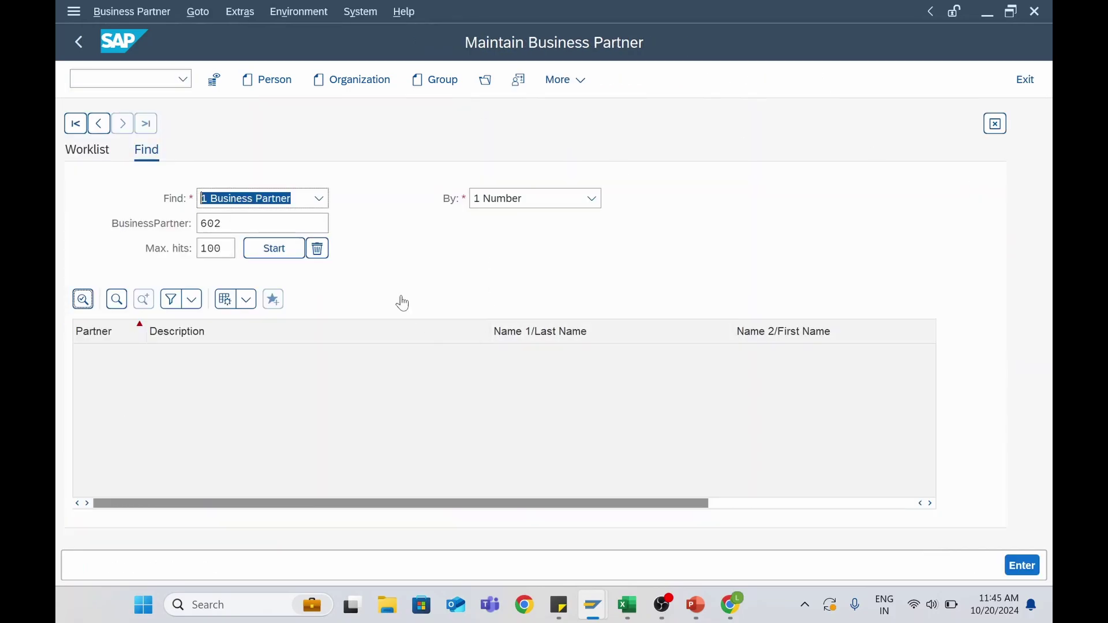
click(254, 224)
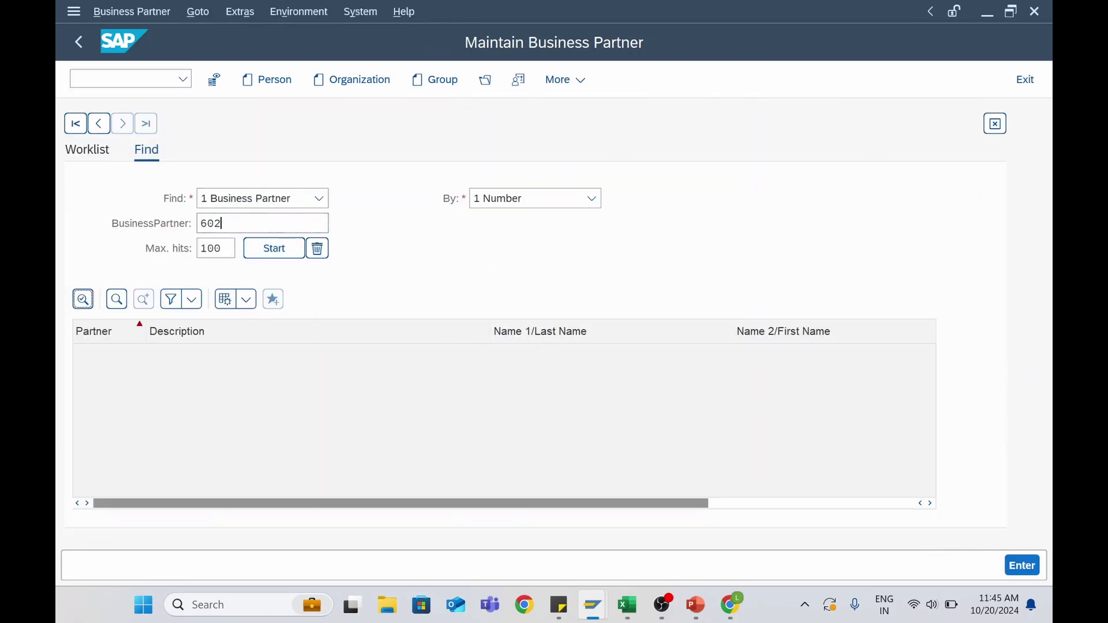
click(275, 252)
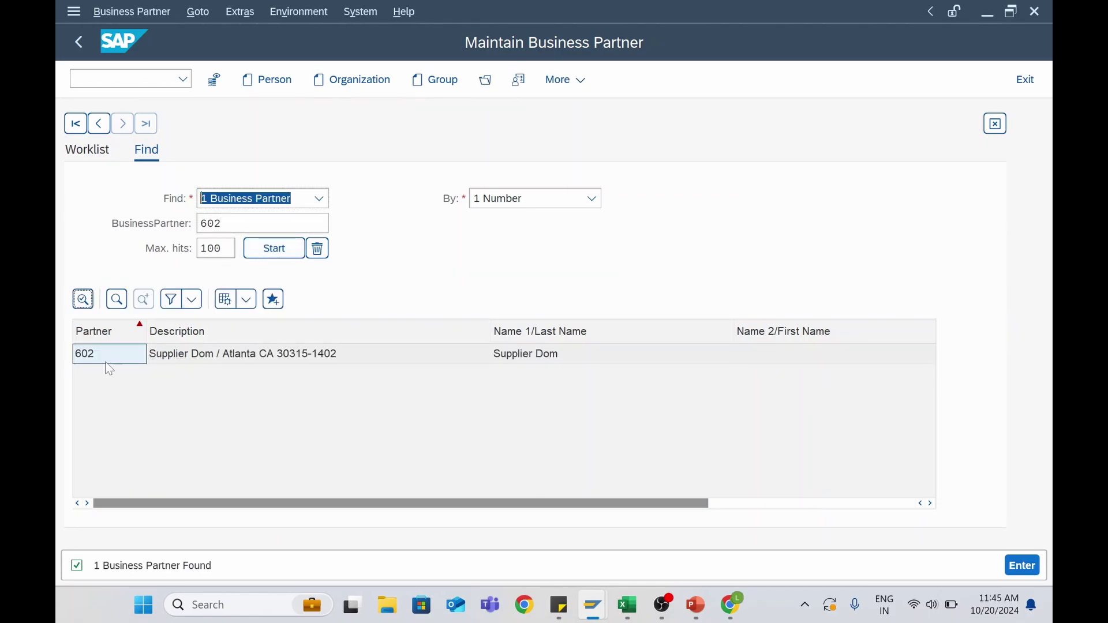
click(104, 362)
double_click(103, 362)
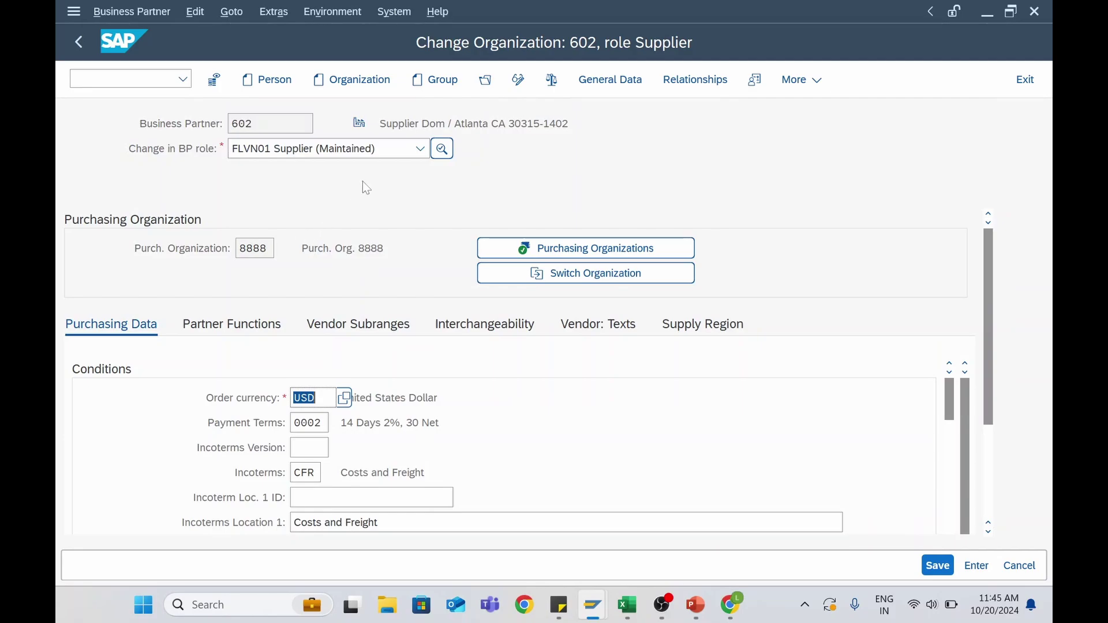
Switch partner 602 to the Company Code role, then Business Partner (Gen.), saving when asked
click(421, 148)
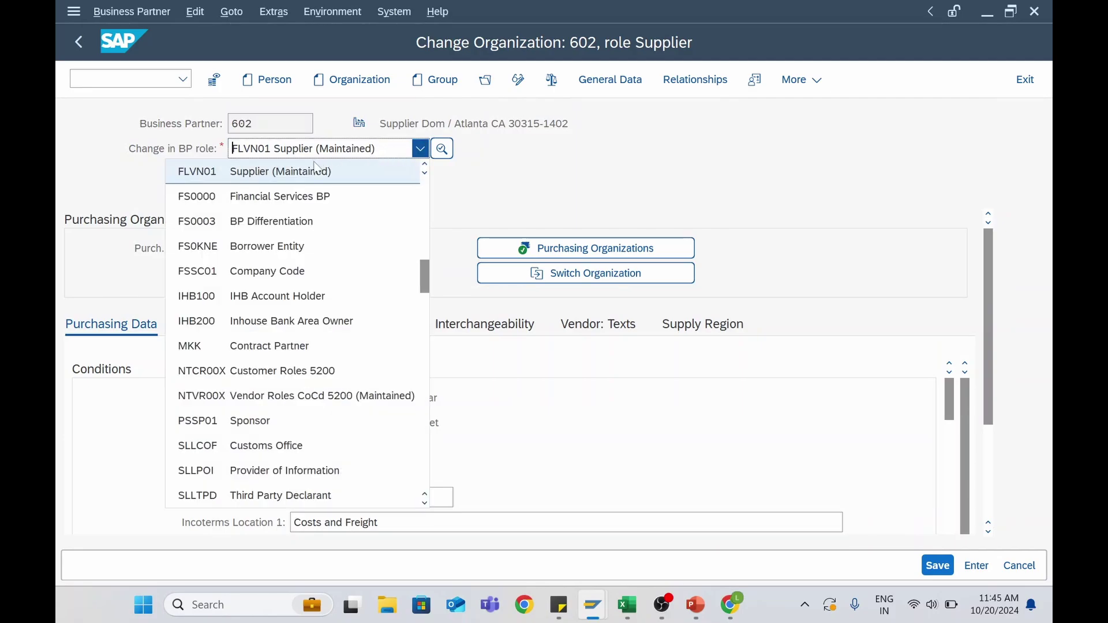
click(420, 271)
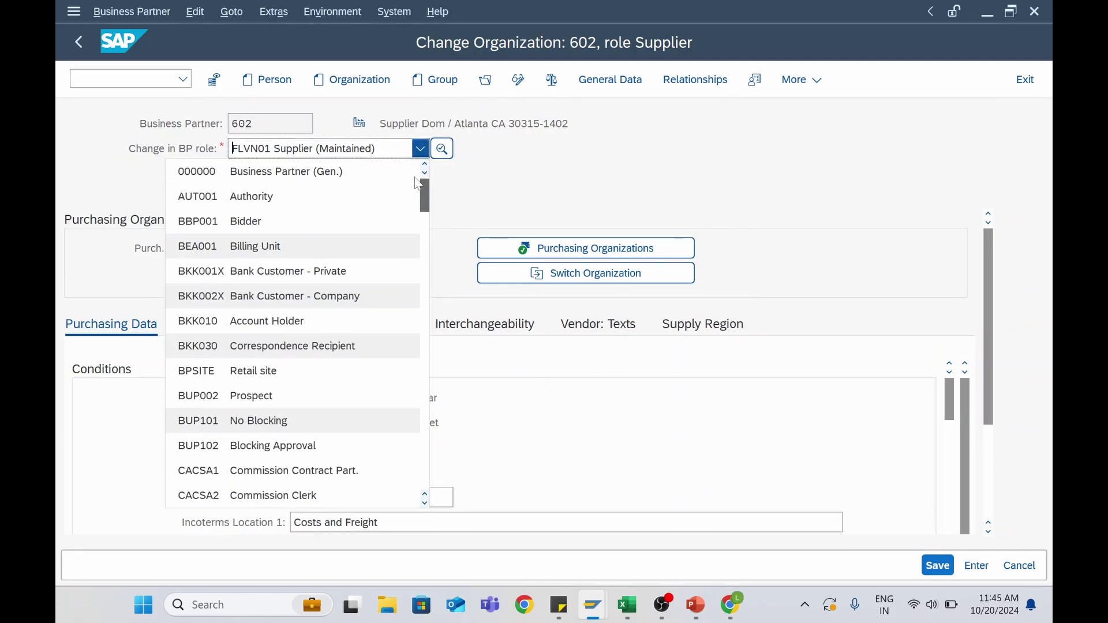
click(262, 151)
scroll(246, 189, up, 10)
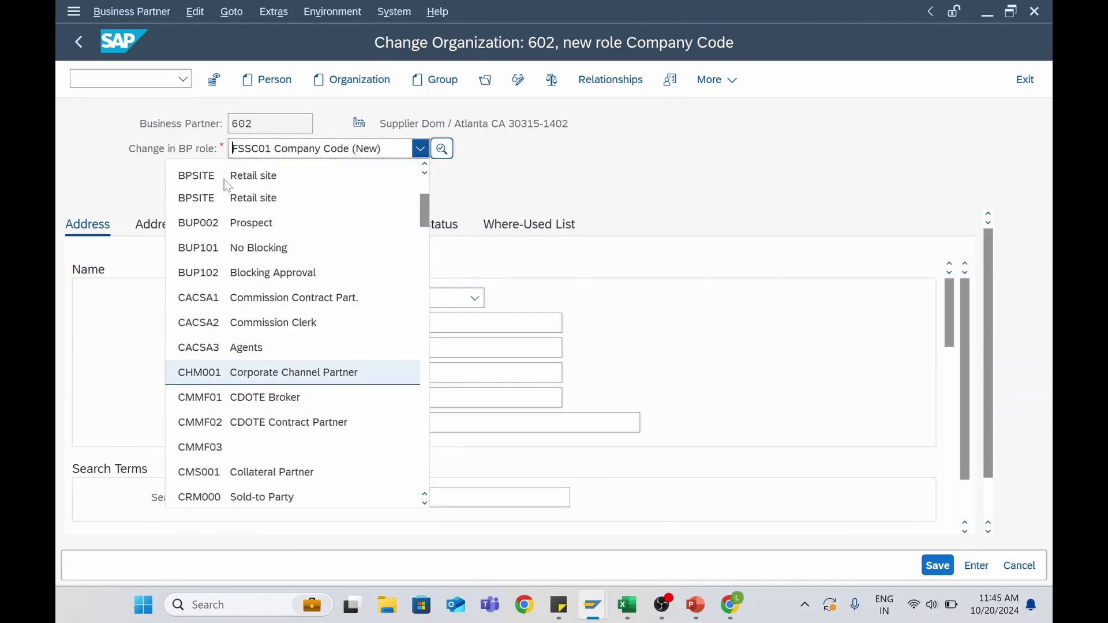
click(214, 173)
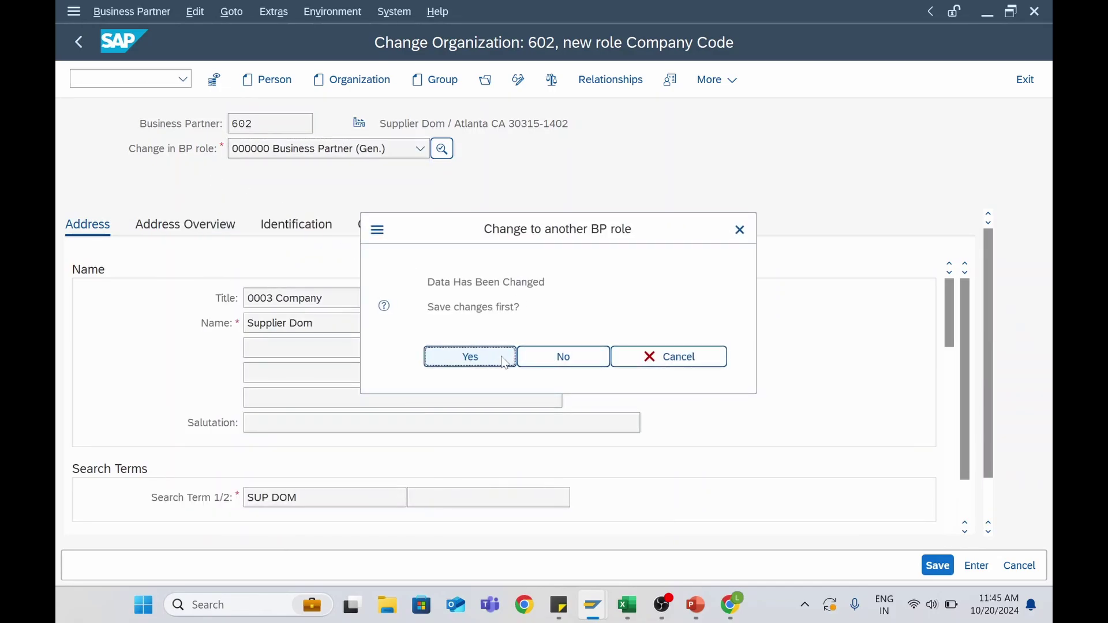
click(495, 356)
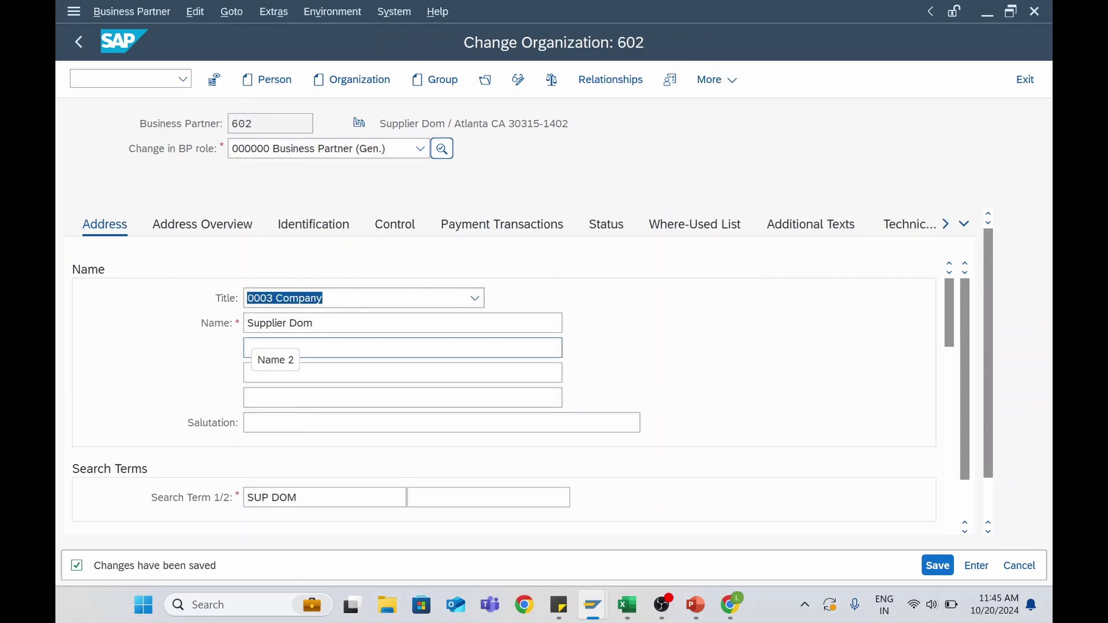
Check reconciliation account 21100000 and sort key in Supplier (Fin.Accounting), then return to Supplier (Maintained)
scroll(197, 410, down, 10)
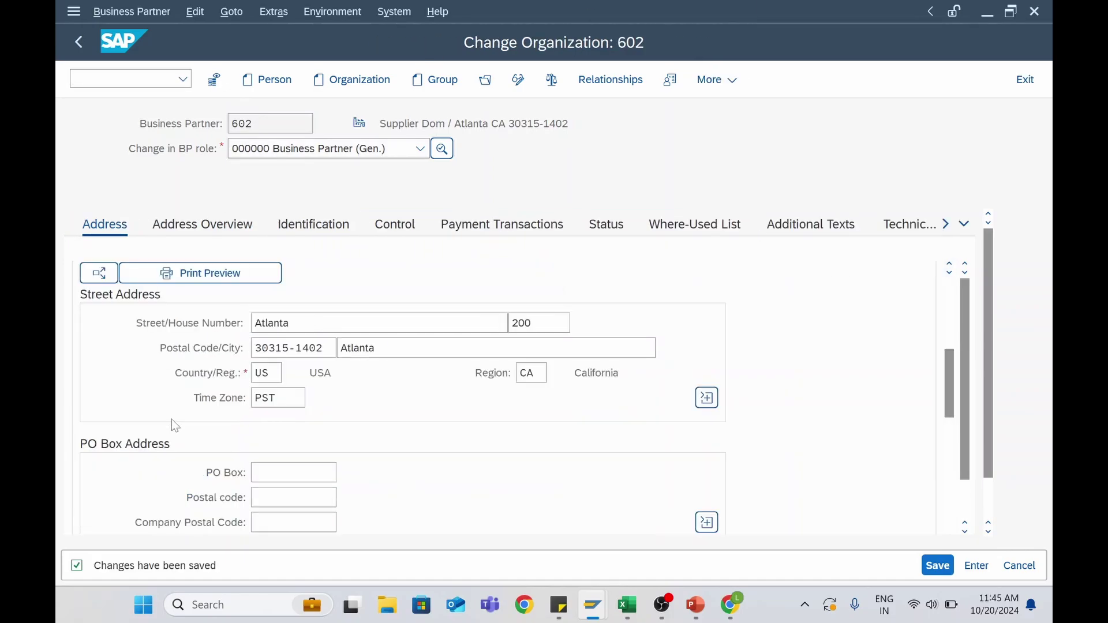
scroll(179, 422, up, 5)
scroll(225, 424, down, 6)
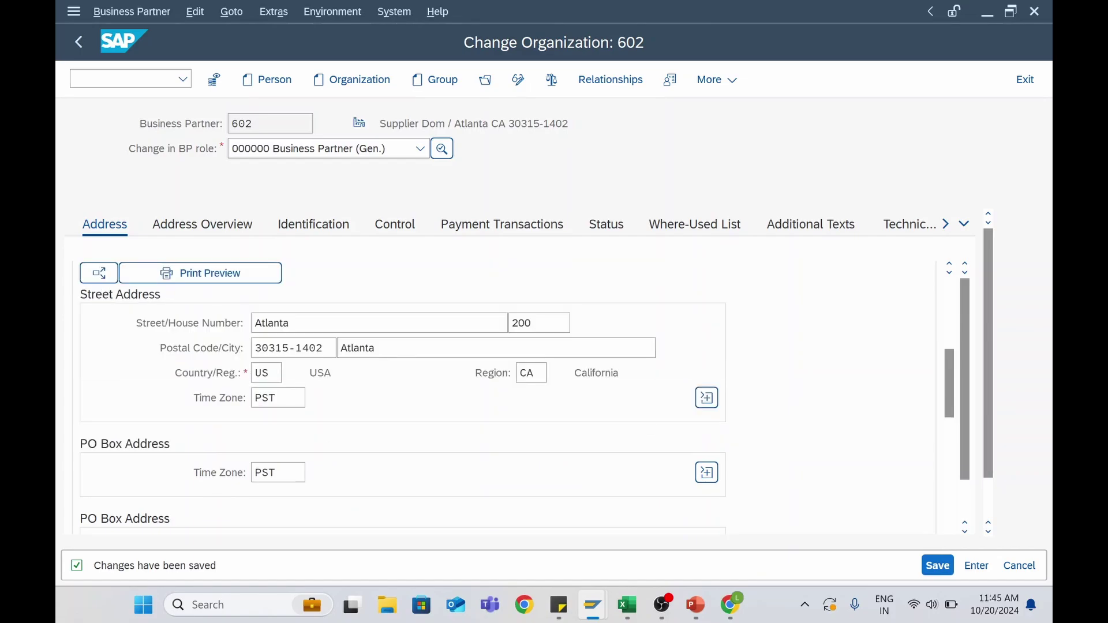
click(356, 150)
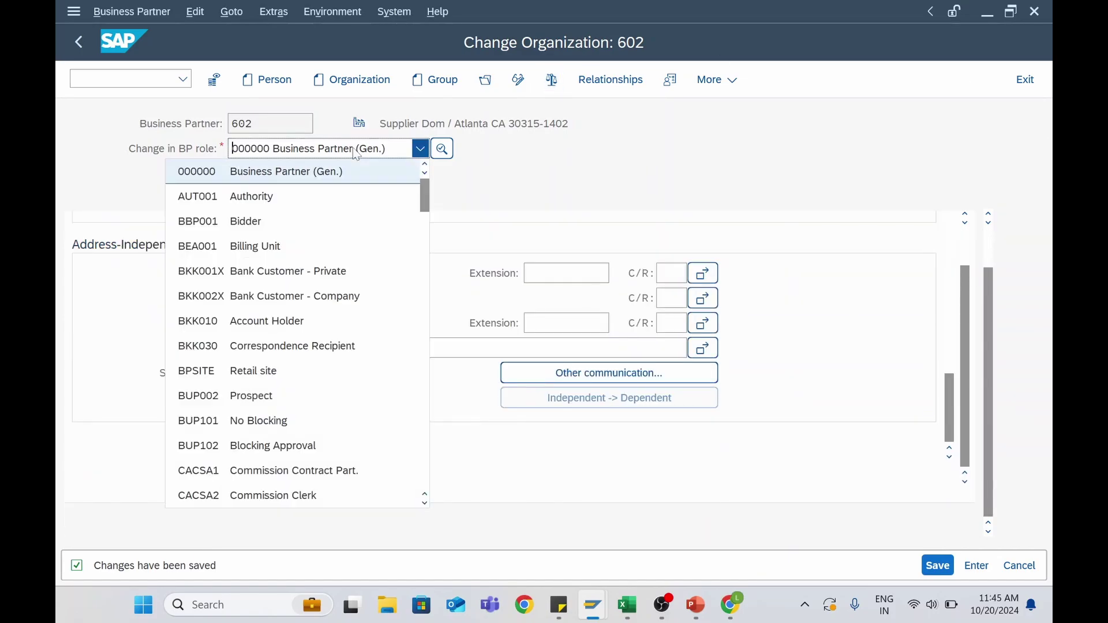
scroll(260, 289, down, 10)
click(244, 223)
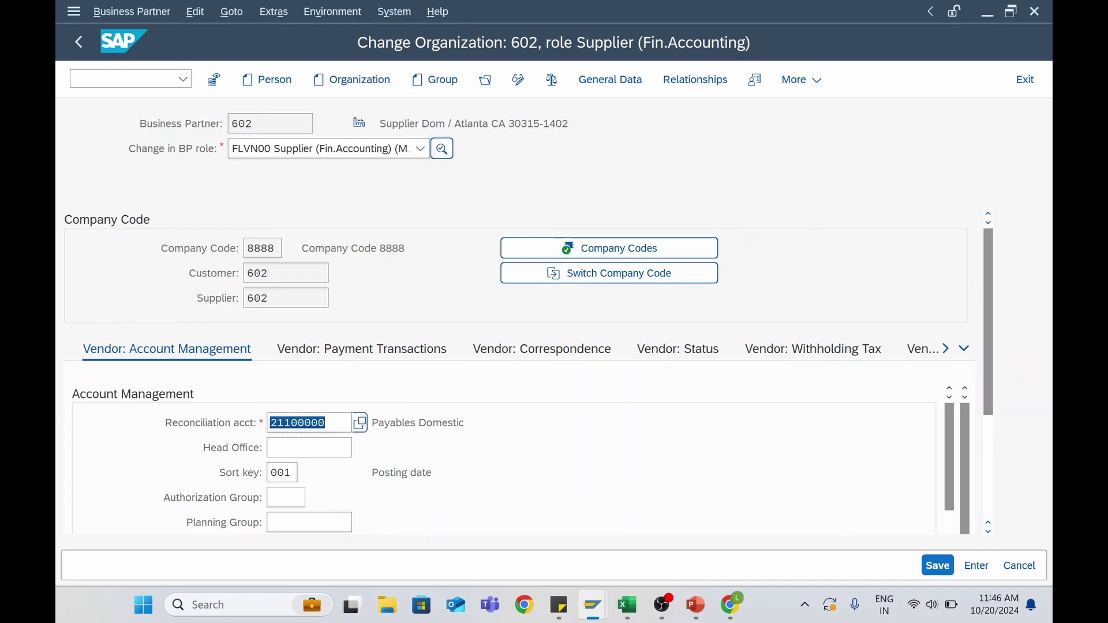
click(319, 423)
click(291, 473)
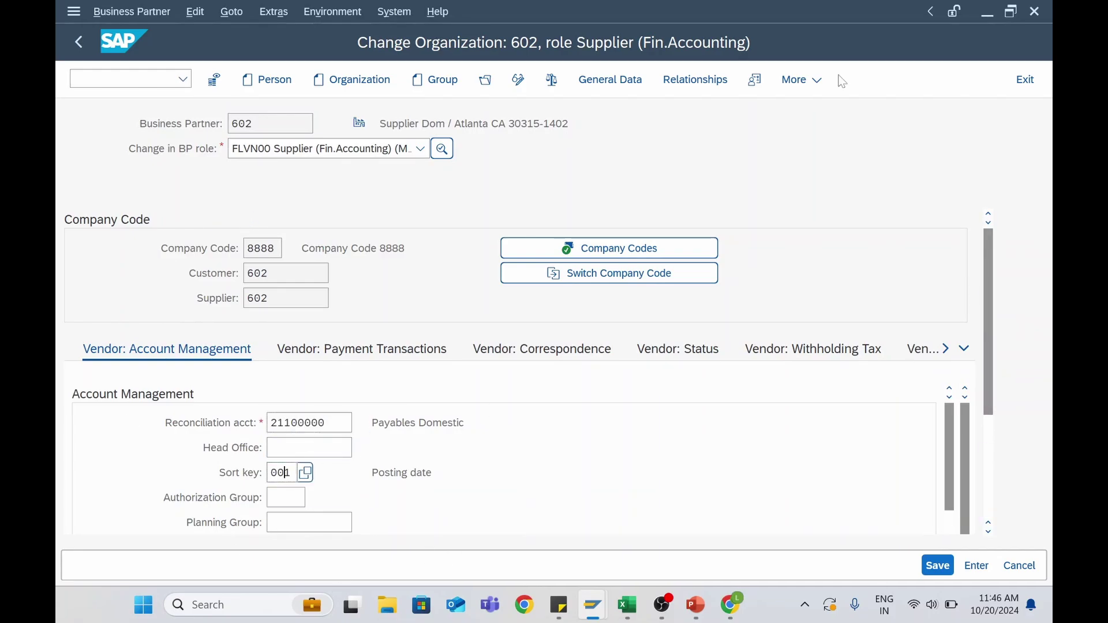
click(372, 150)
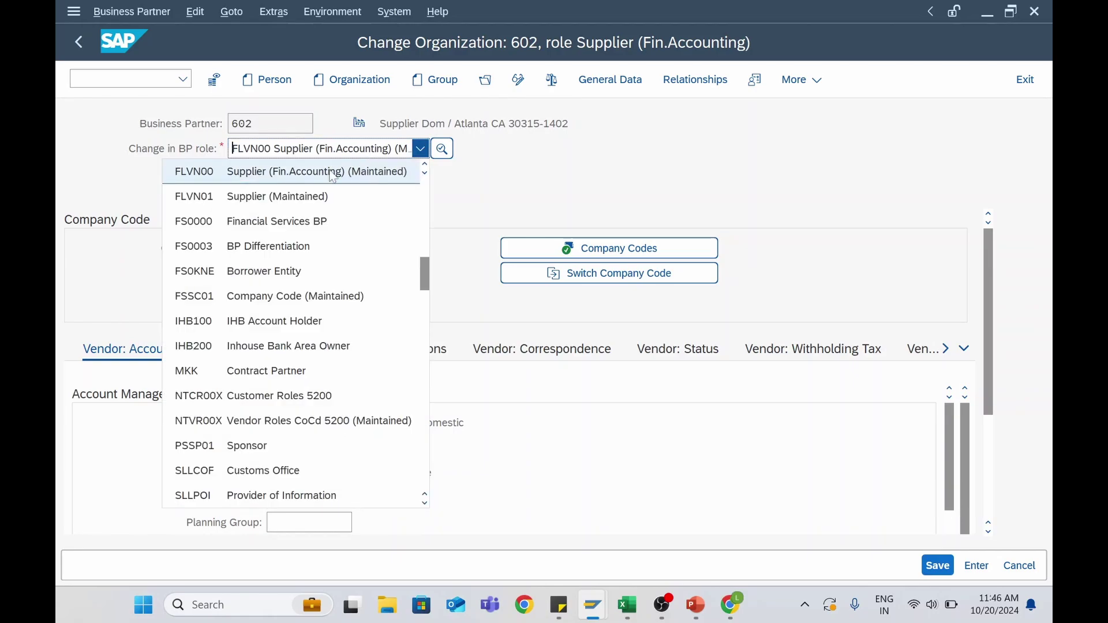
click(233, 199)
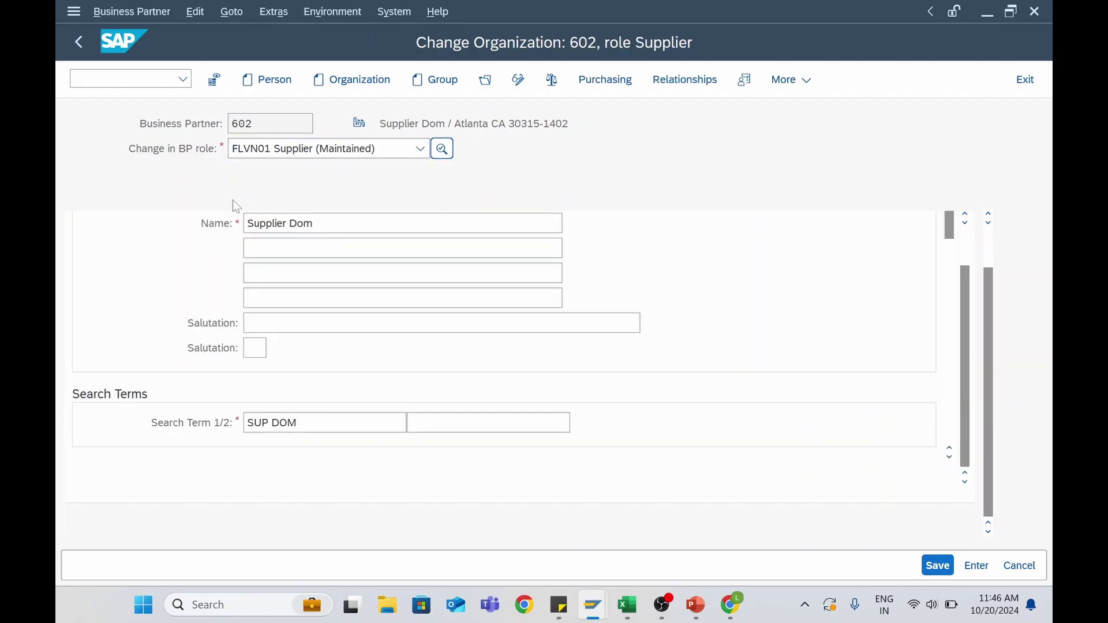
Look over supplier 602's purchasing data and vendor subranges, then return to general data
click(604, 81)
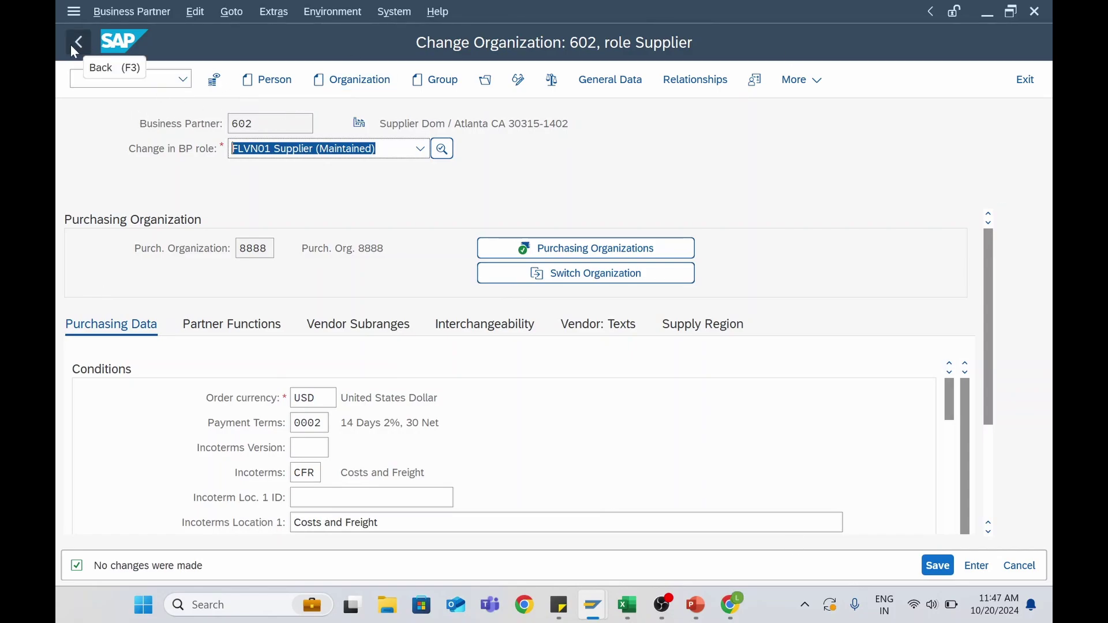
click(390, 423)
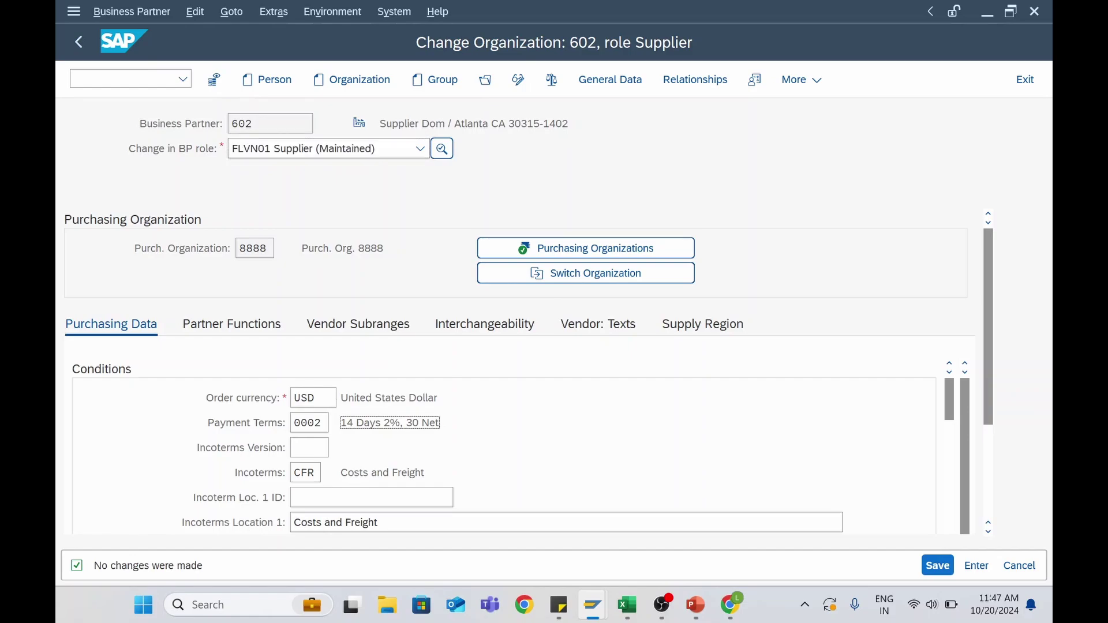
click(358, 323)
click(610, 79)
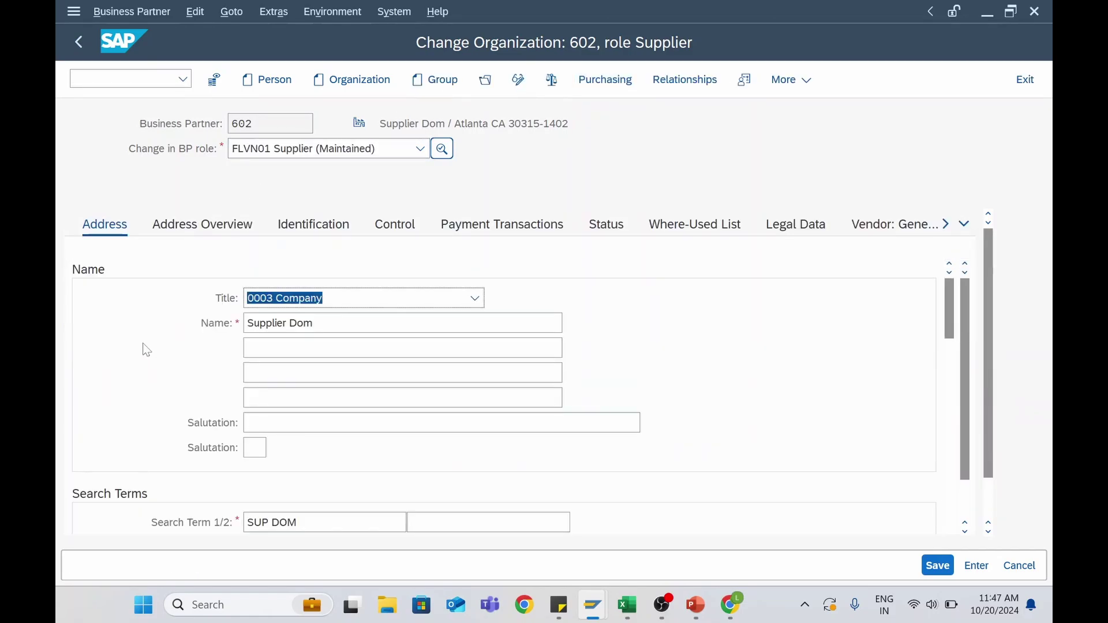
On Vendor: General Data, confirm vendor number 602 and account group Z006, then return to the Chrome lesson
click(904, 228)
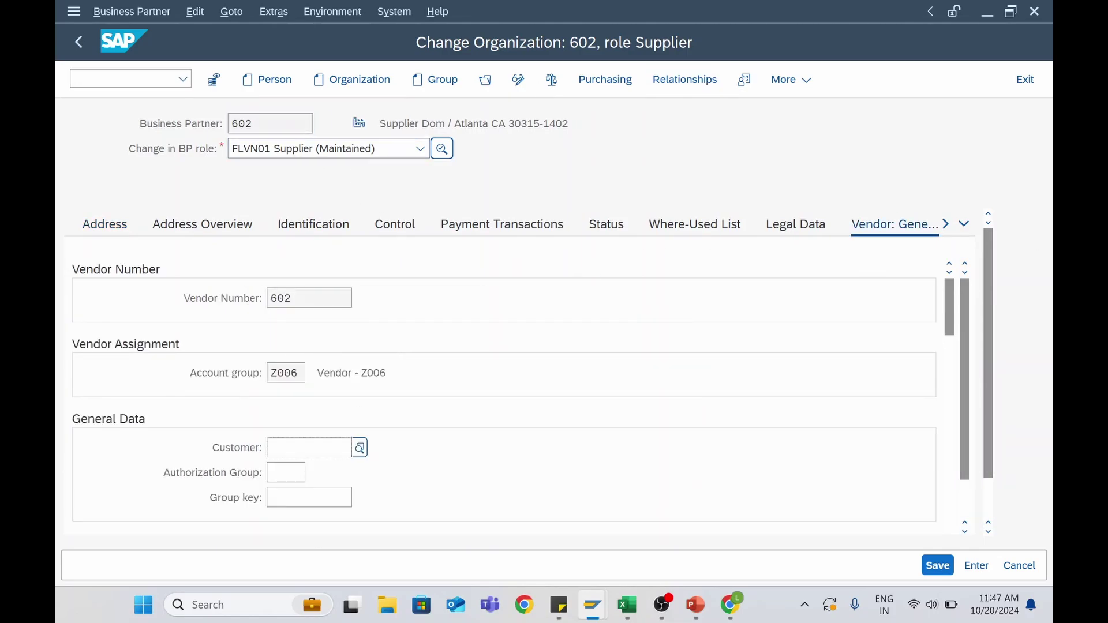
click(273, 123)
drag(255, 124, 230, 124)
drag(291, 298, 254, 301)
drag(270, 373, 312, 373)
click(351, 373)
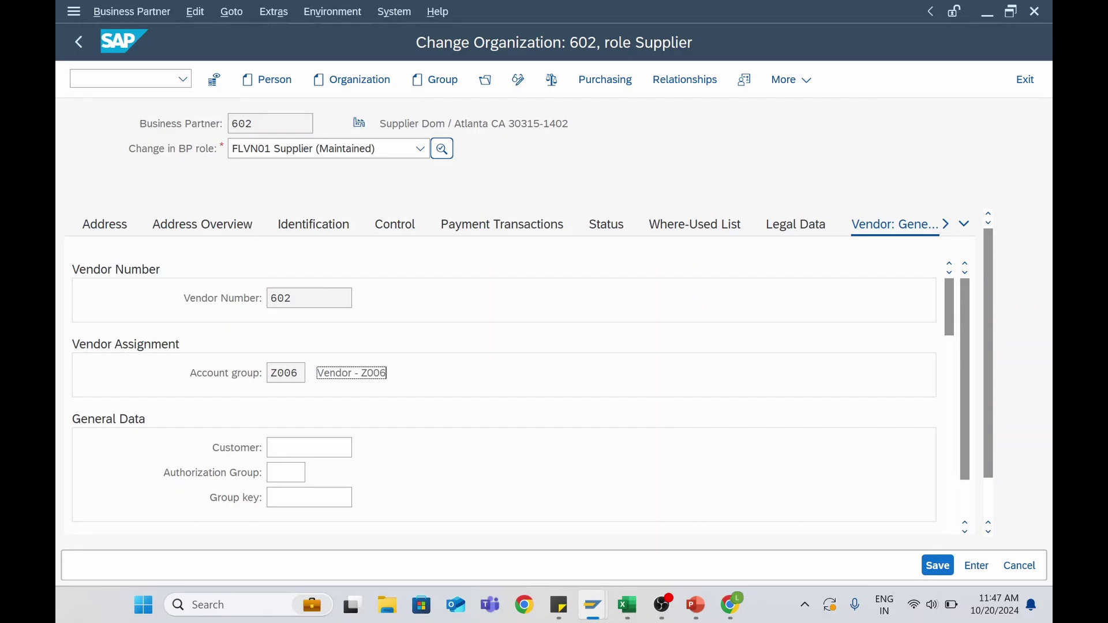
click(946, 225)
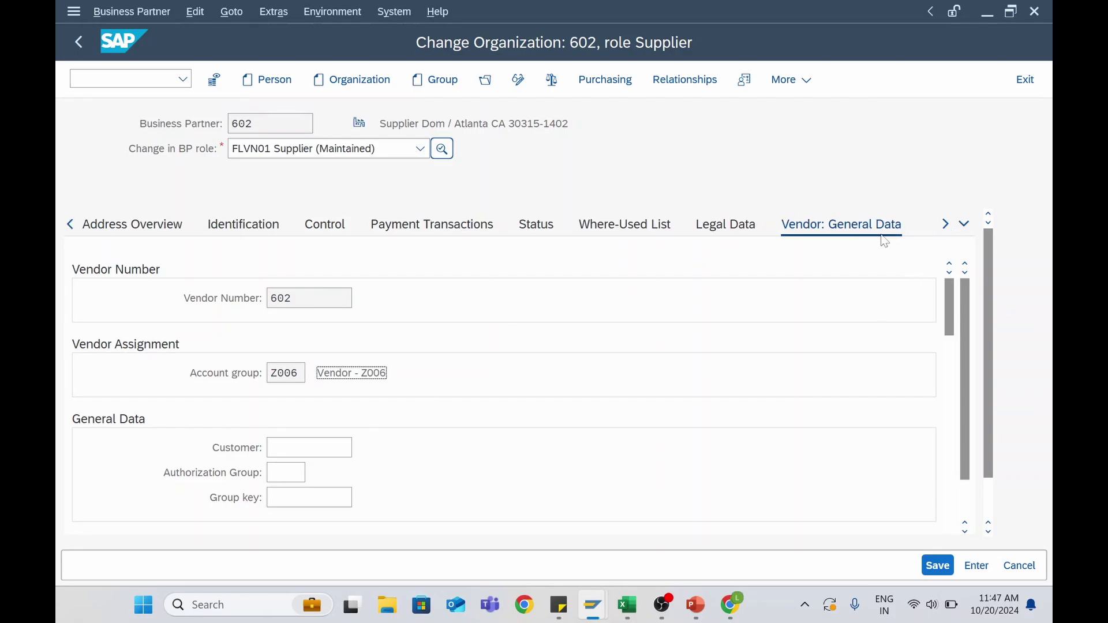
click(275, 373)
click(731, 605)
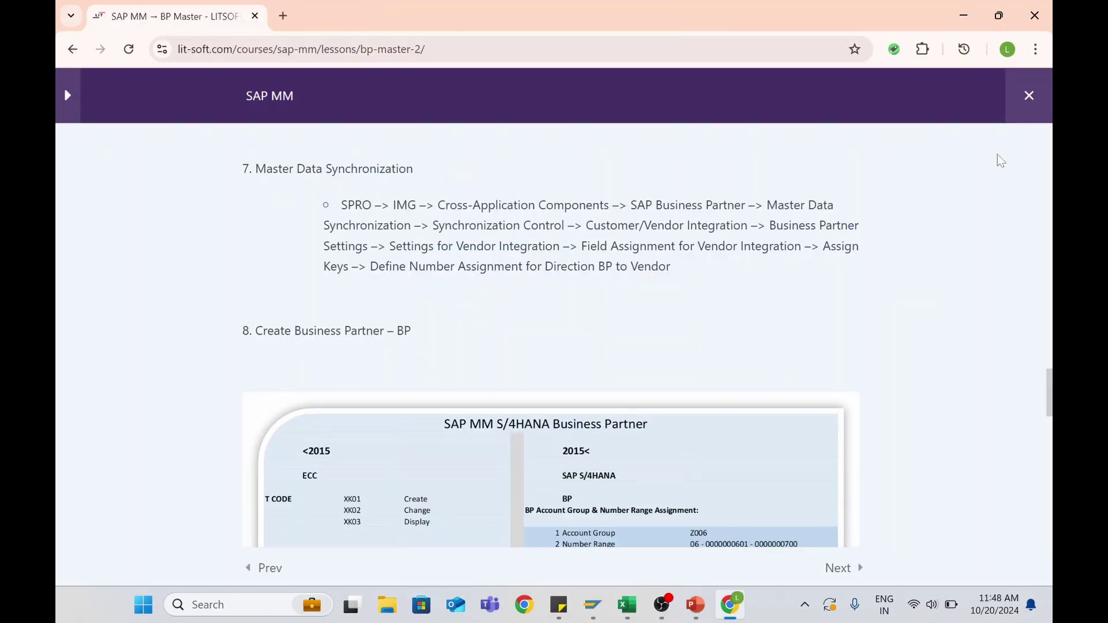
scroll(187, 265, down, 3)
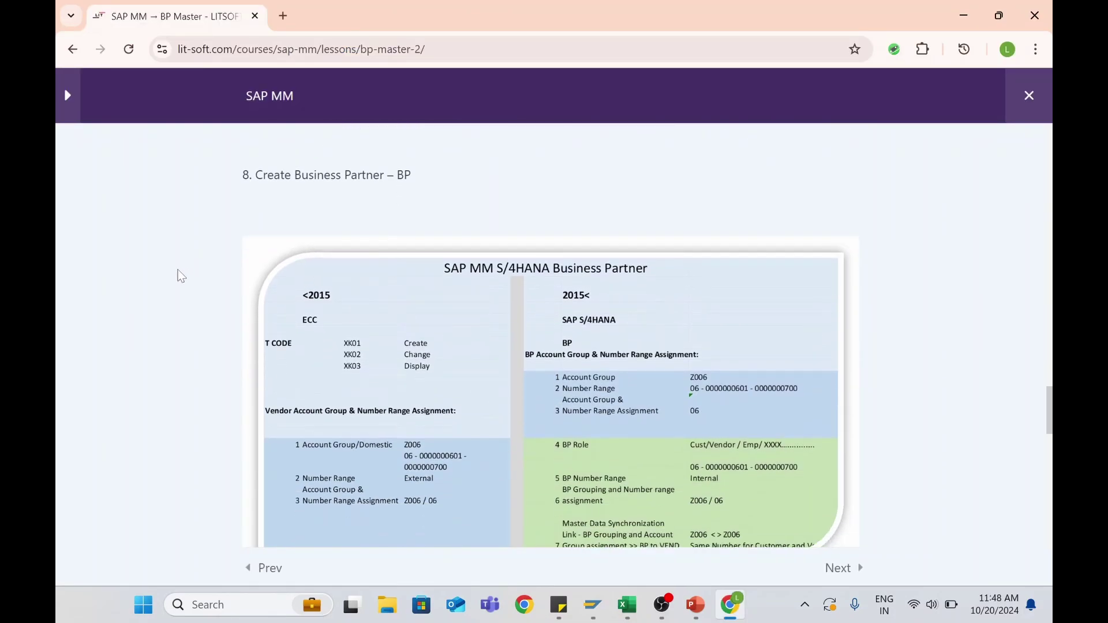